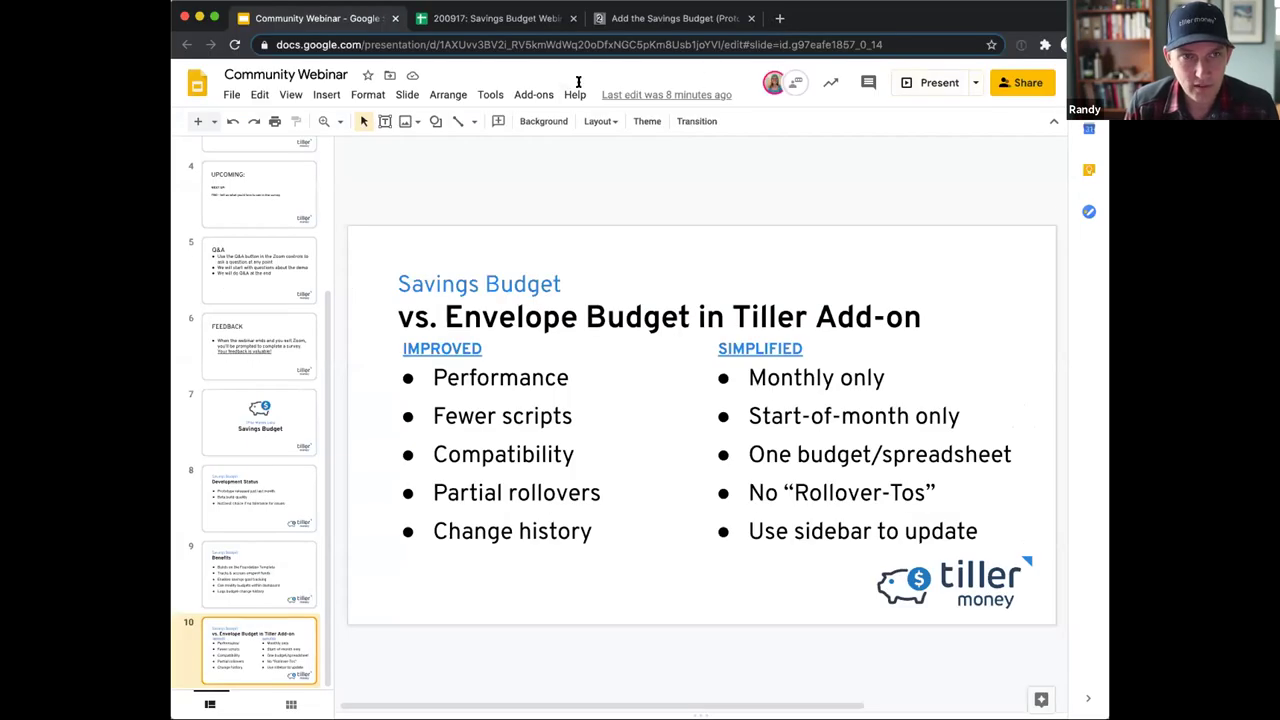
Switch to the Savings Budget Webinar spreadsheet and look through the categorized entries on the Transactions sheet
left_click(492, 19)
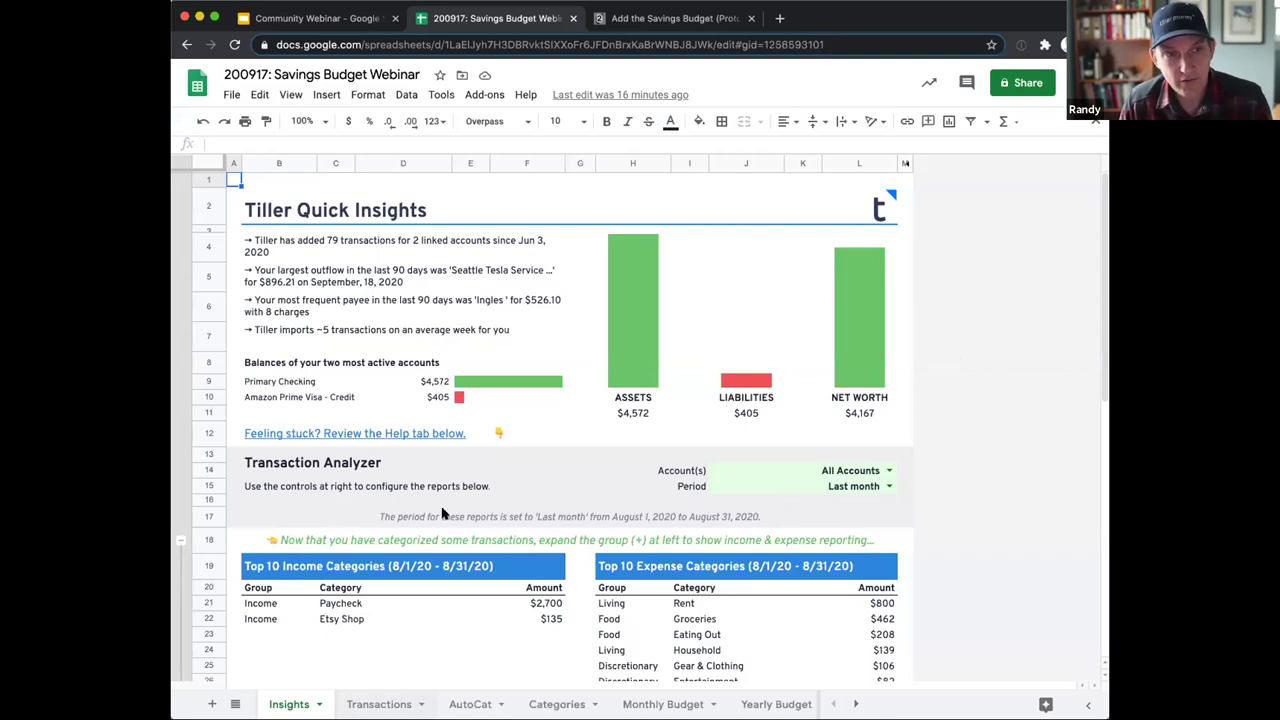
scroll(410, 514, "down", 10)
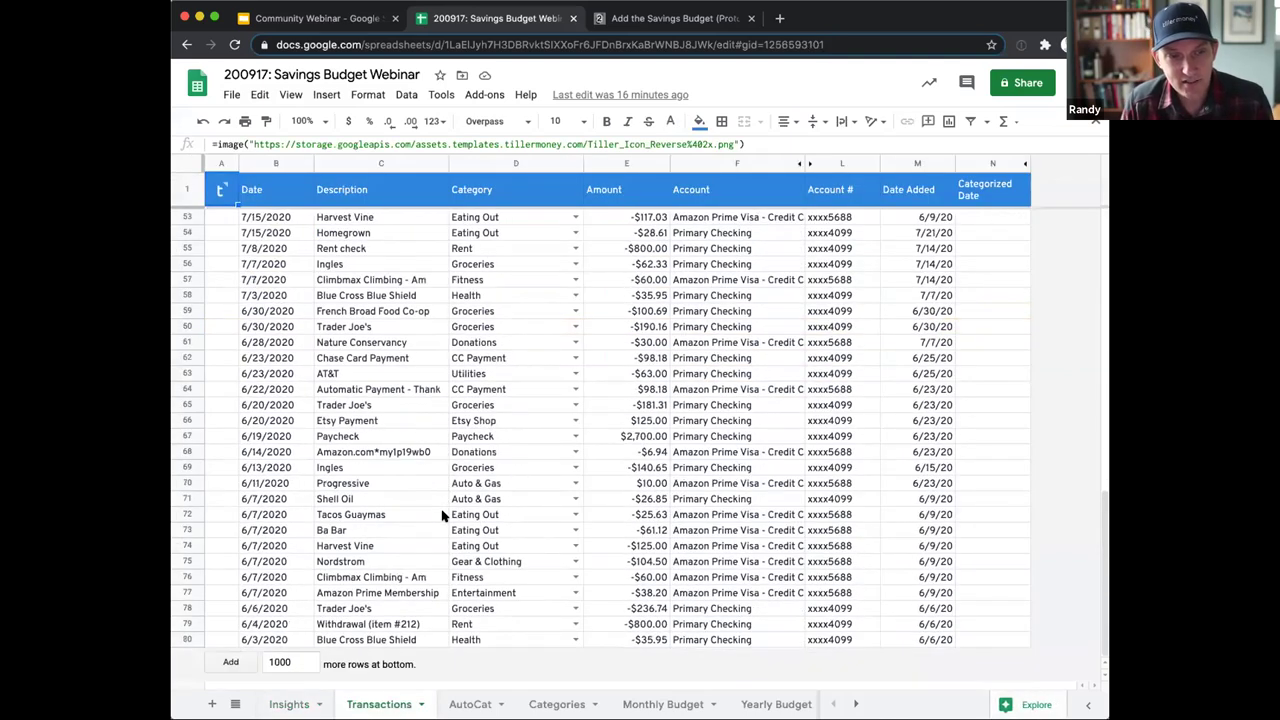
scroll(410, 514, "up", 12)
scroll(410, 514, "down", 9)
scroll(298, 668, "down", 3)
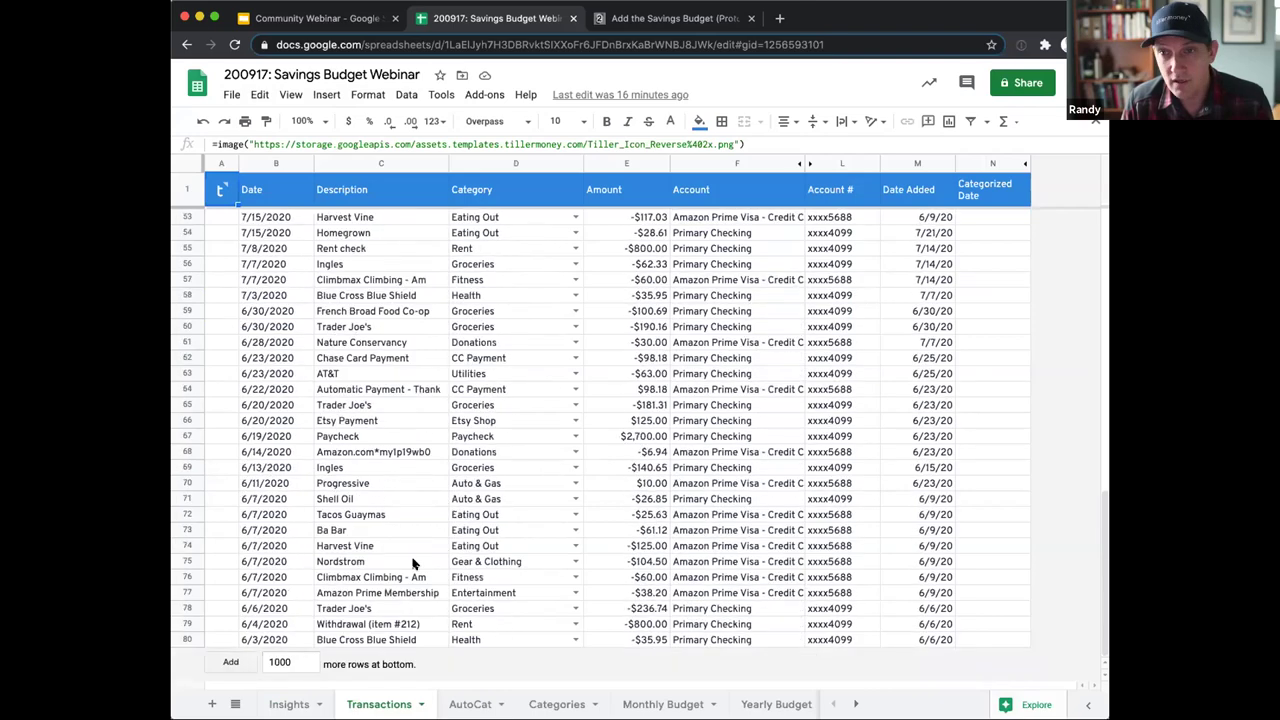
scroll(453, 530, "up", 13)
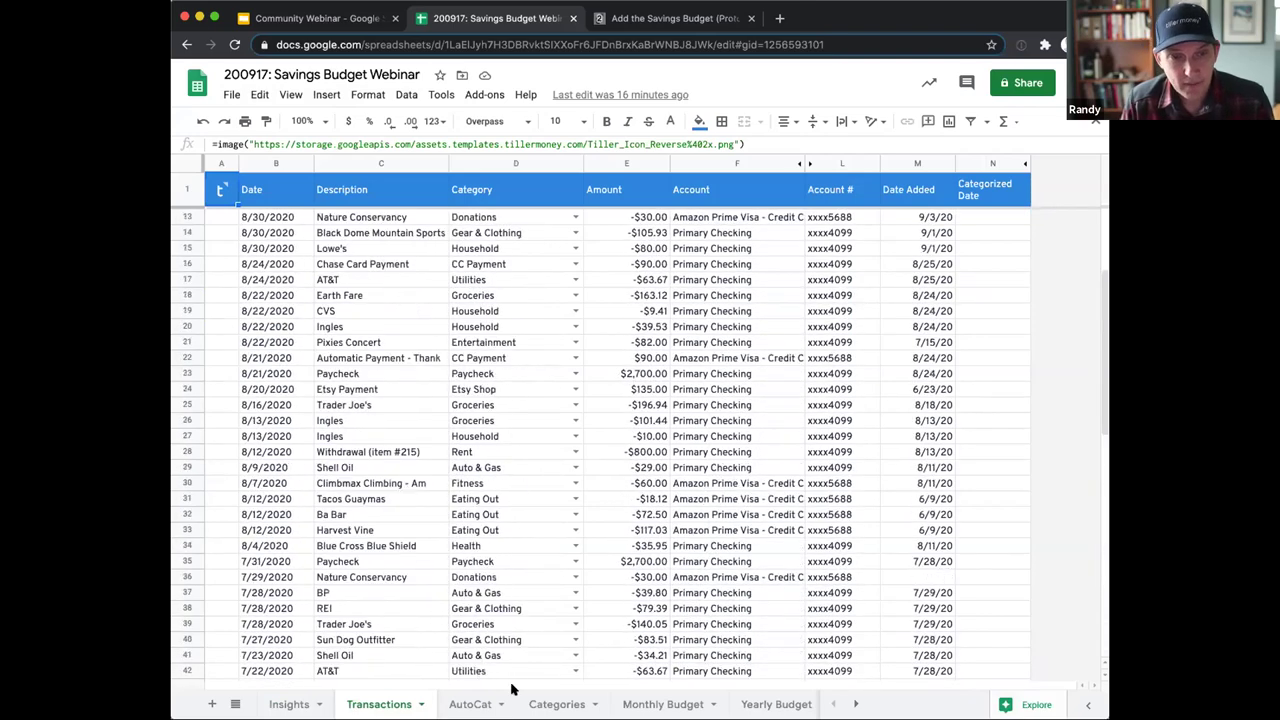
Open the Categories sheet and examine the Jan 2020 budget amounts and the note on that month's header
left_click(557, 704)
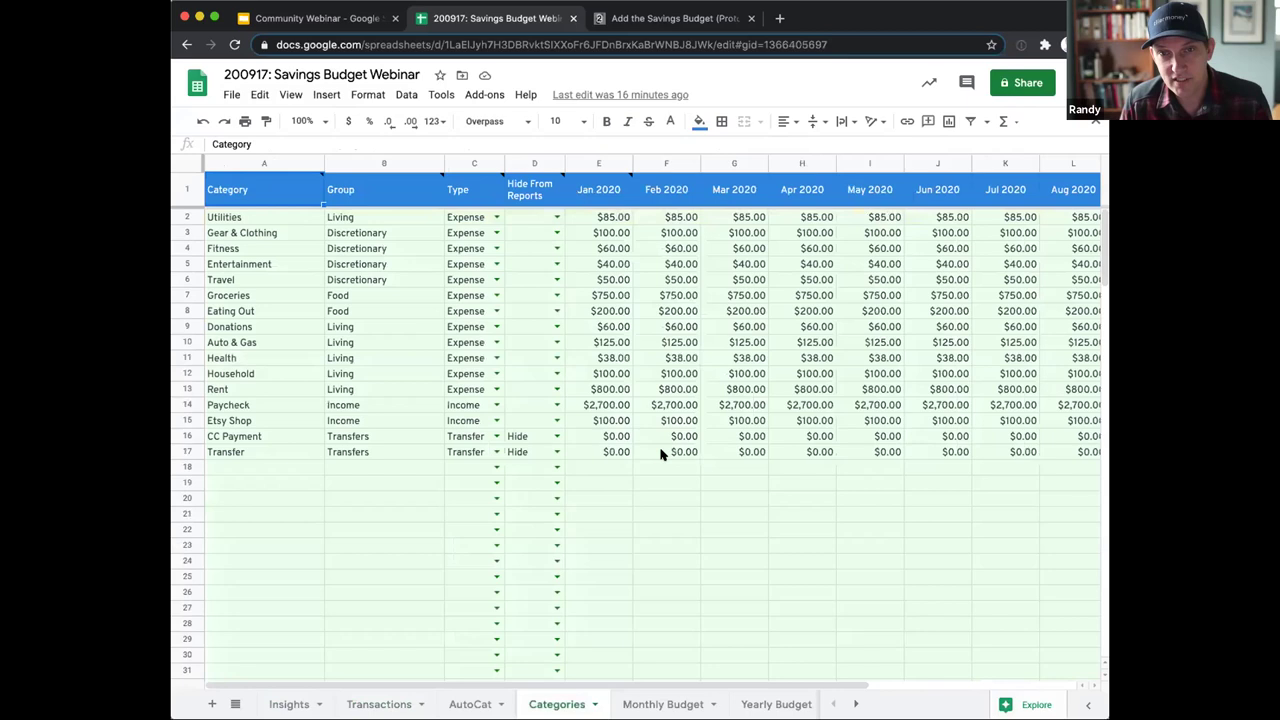
left_click(609, 190)
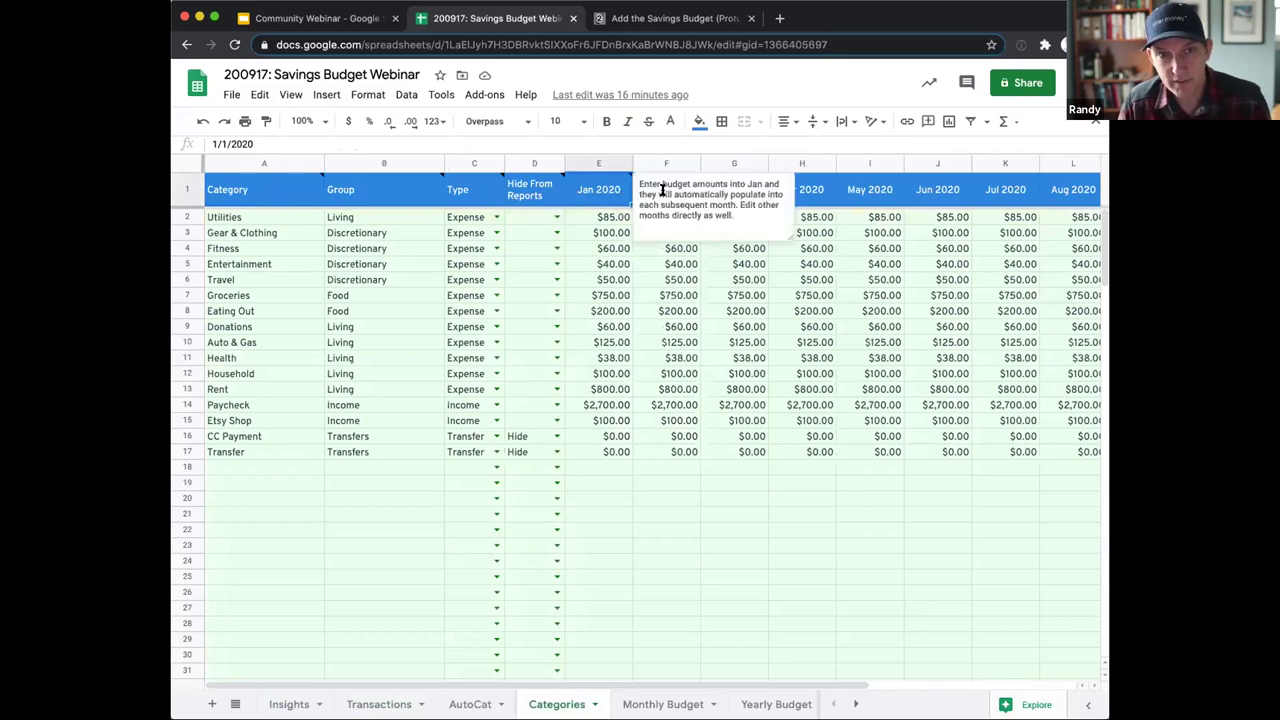
left_click(590, 233)
left_click_drag(595, 447, 608, 434)
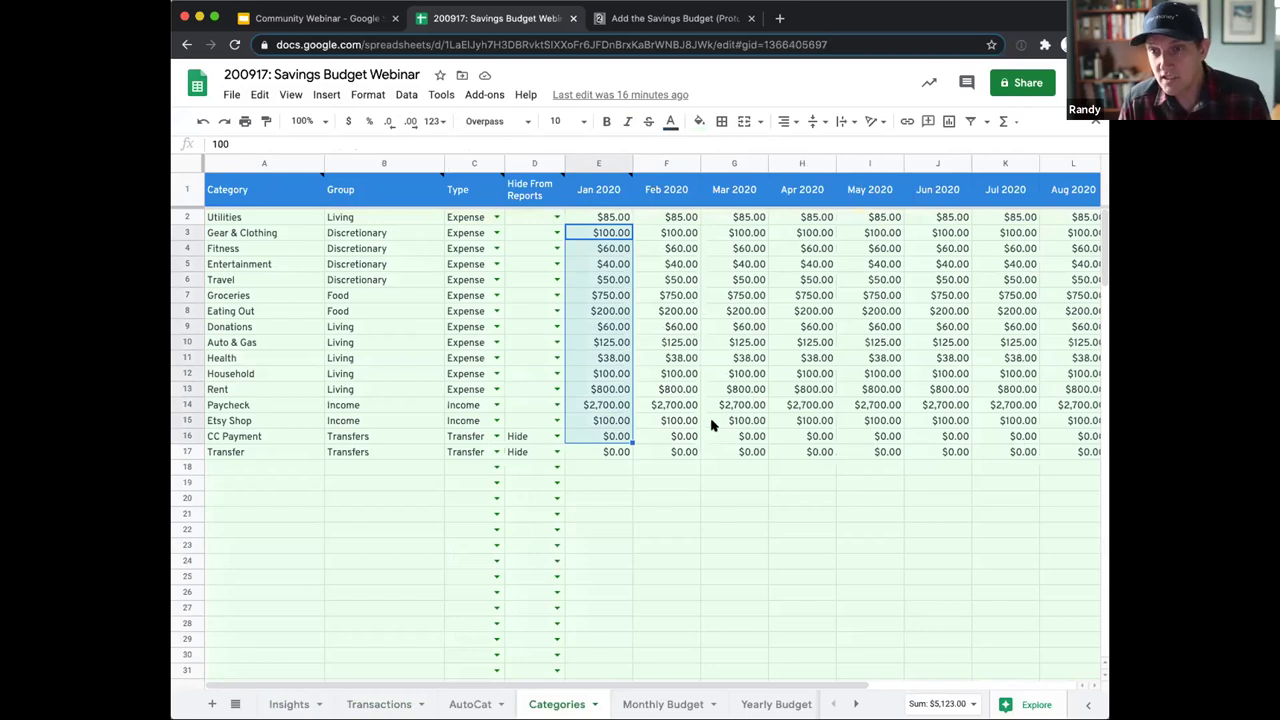
Launch the Tiller Money Labs add-on
left_click(498, 90)
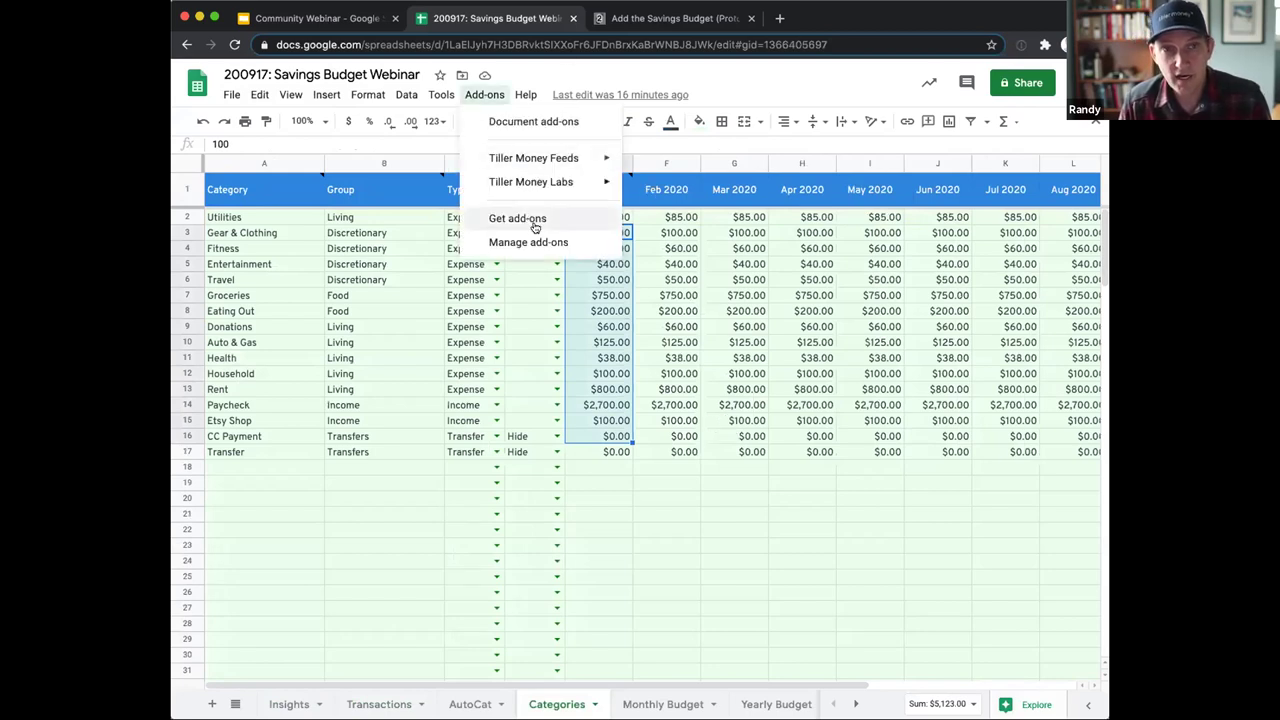
mouse_move(535, 191)
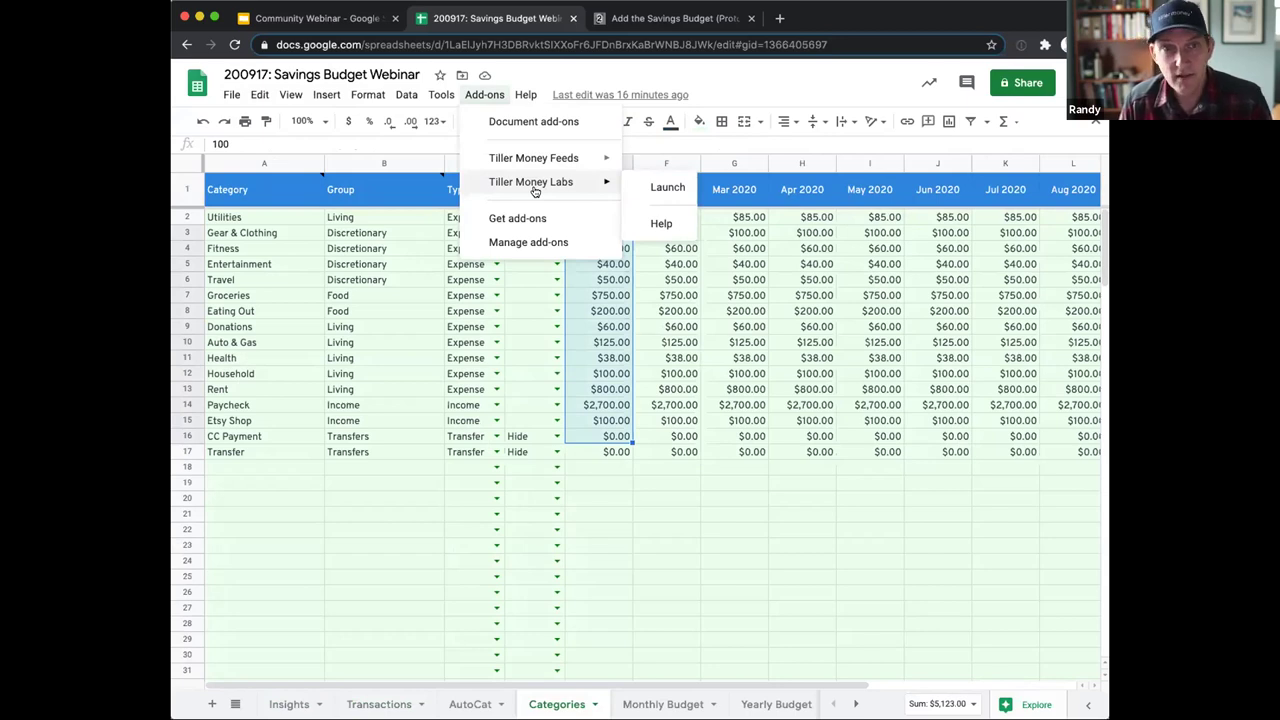
left_click(644, 189)
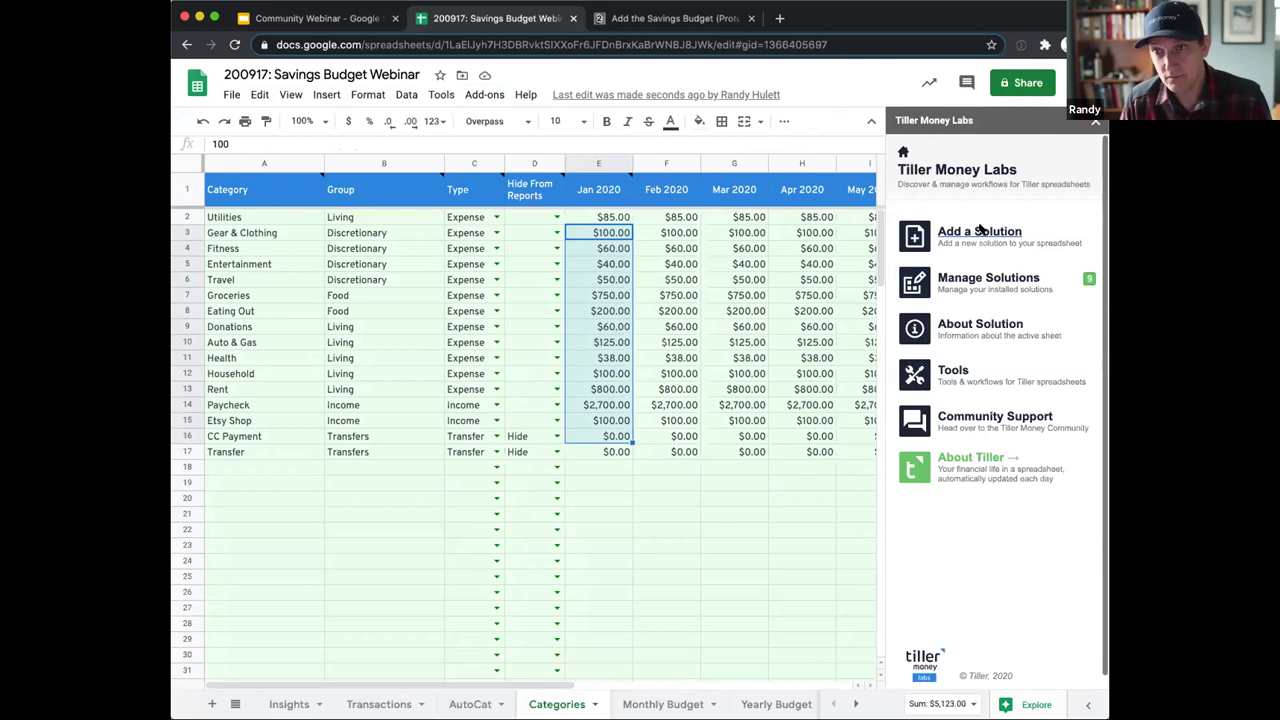
Find the Savings Budget (Prototype) solution, review its missing-sheet notice, and add it to the spreadsheet
left_click(980, 231)
scroll(983, 424, "down", 2)
scroll(983, 424, "down", 1)
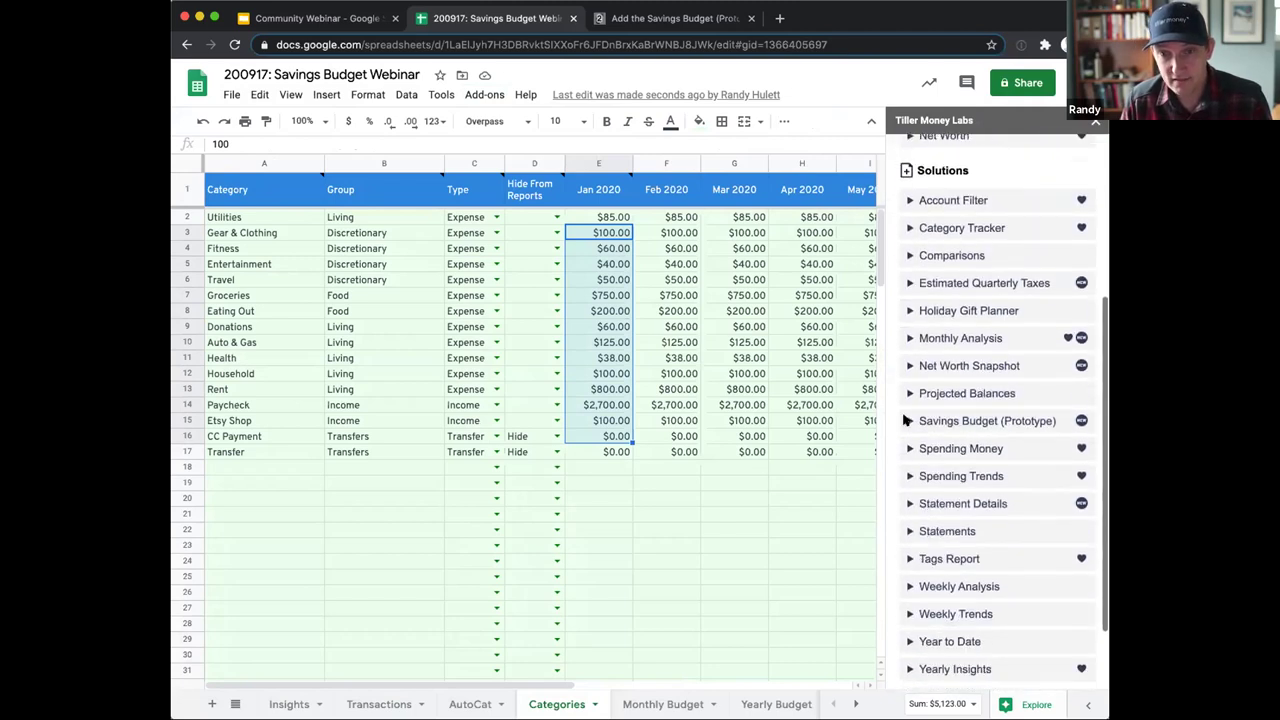
left_click(915, 421)
scroll(965, 458, "down", 4)
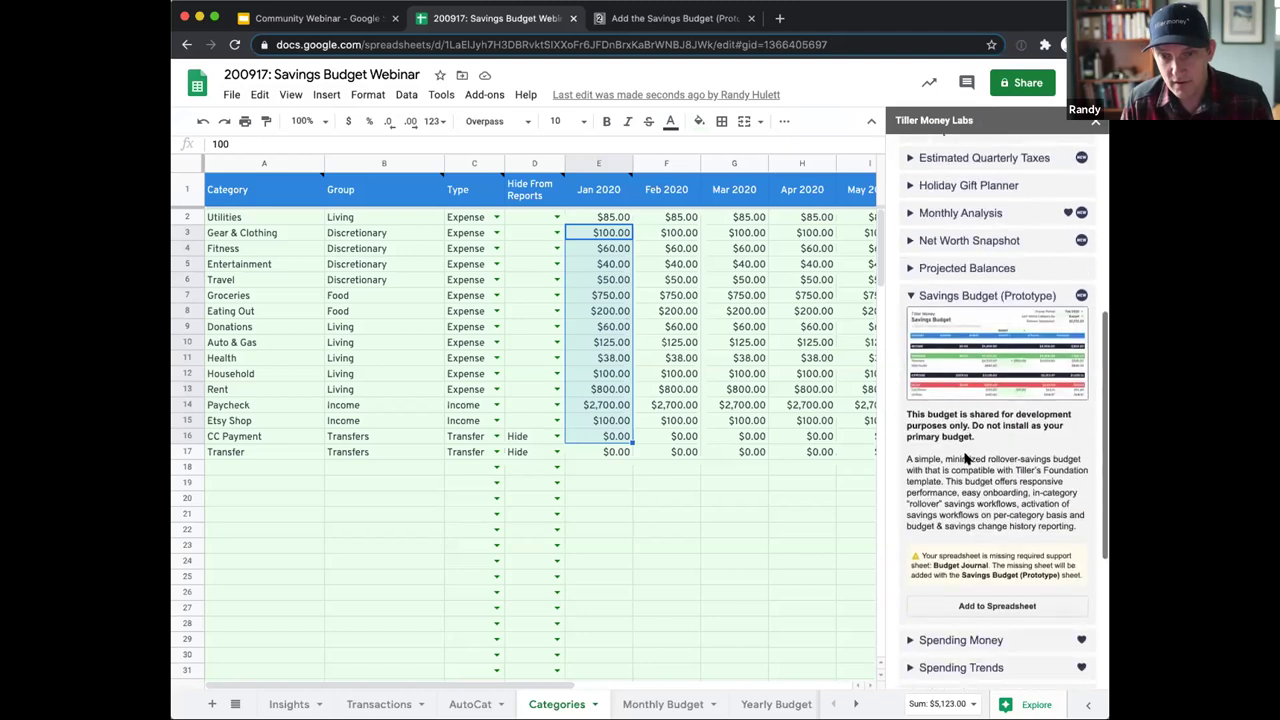
triple_click(919, 466)
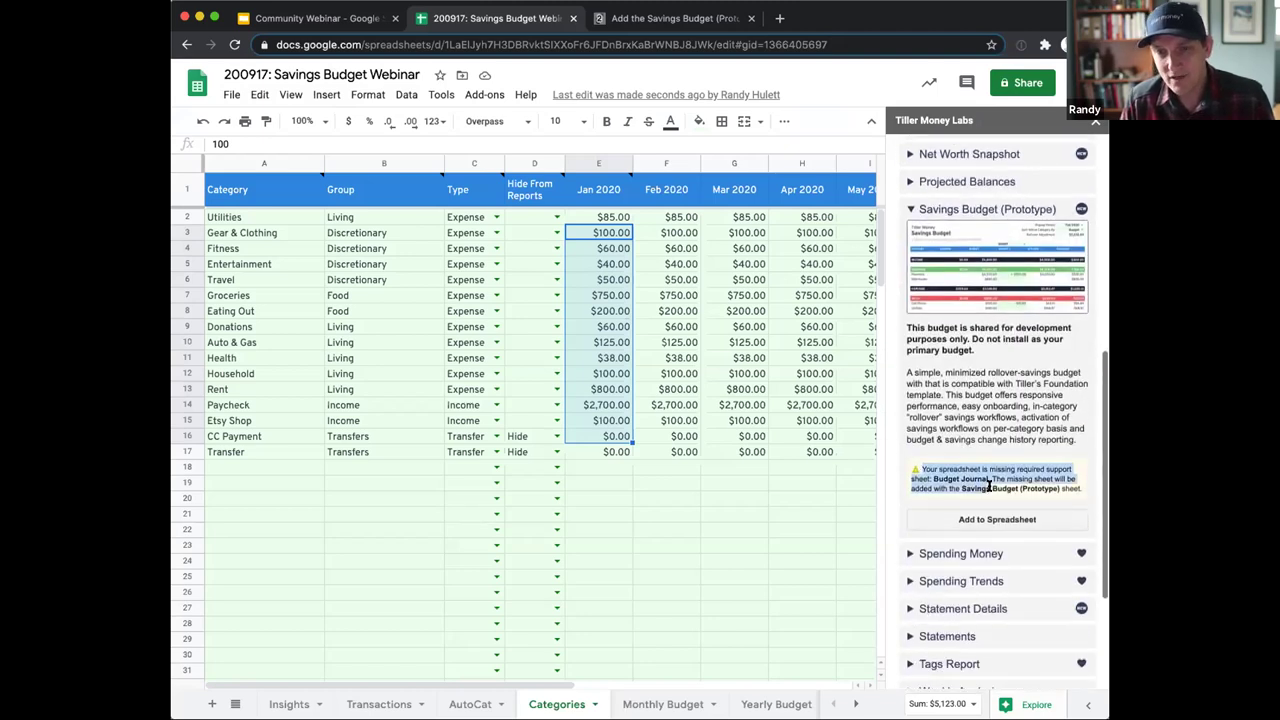
left_click(995, 472)
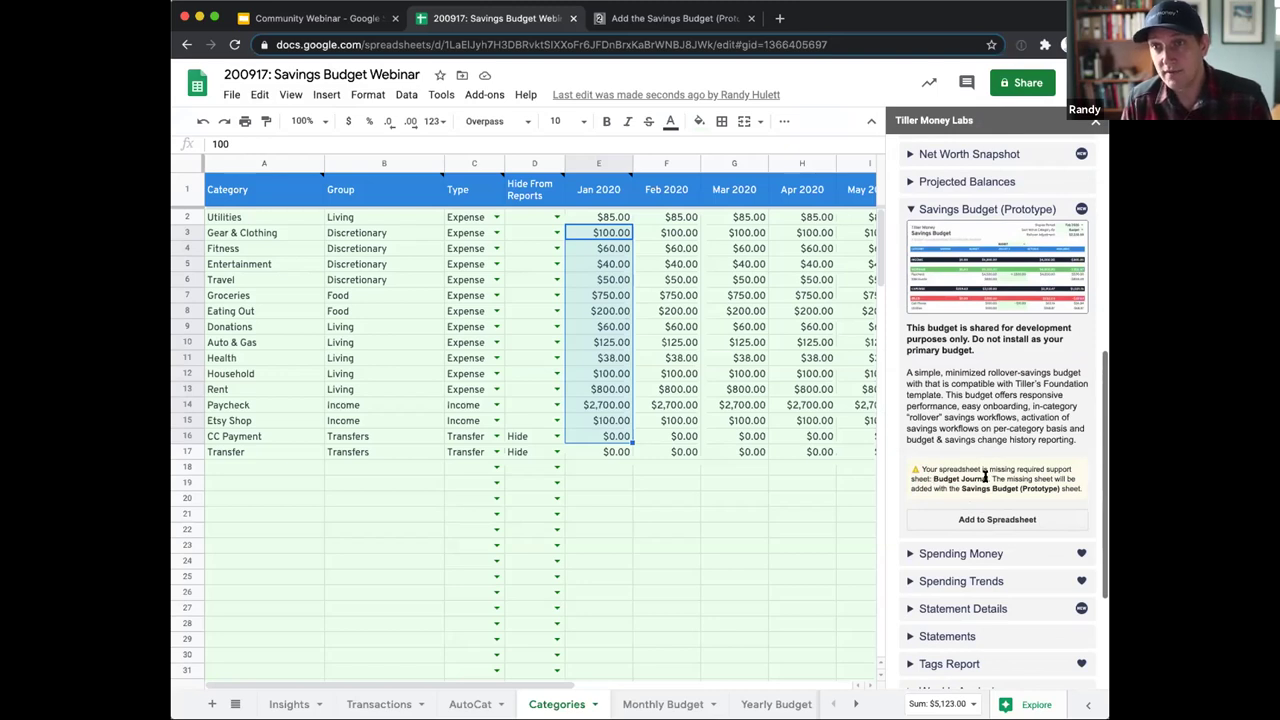
left_click(986, 518)
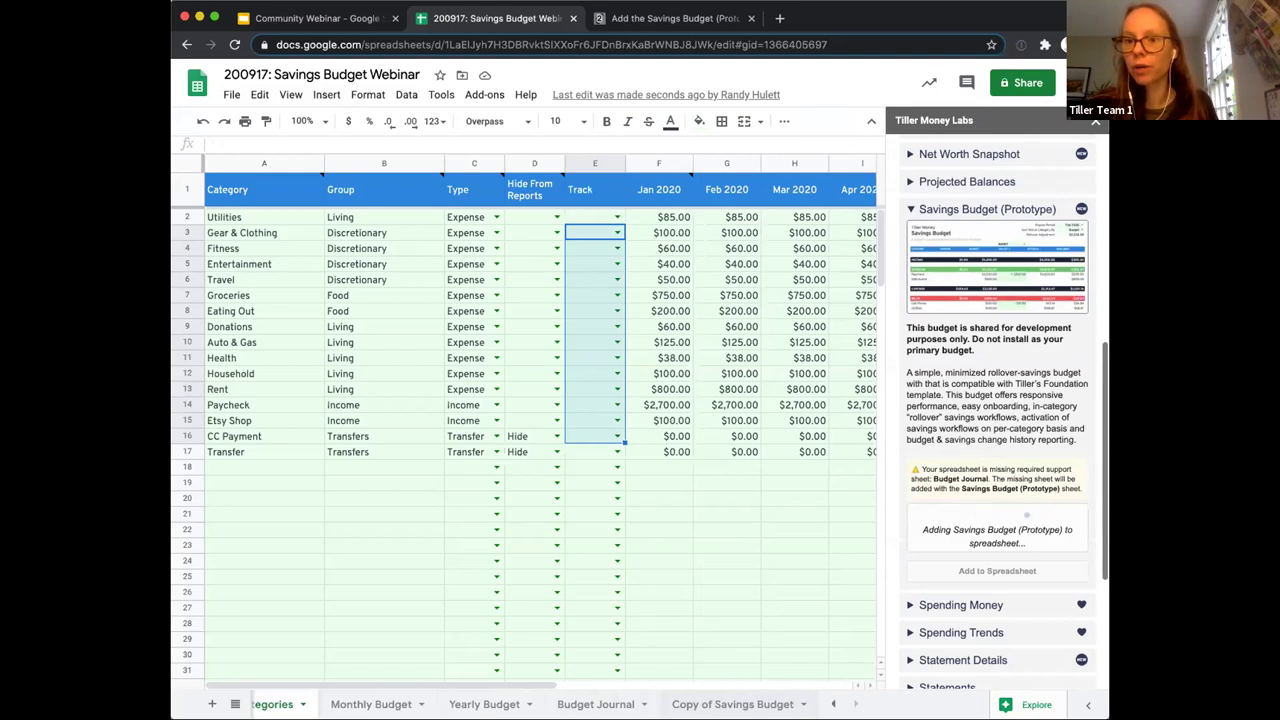
left_click(470, 97)
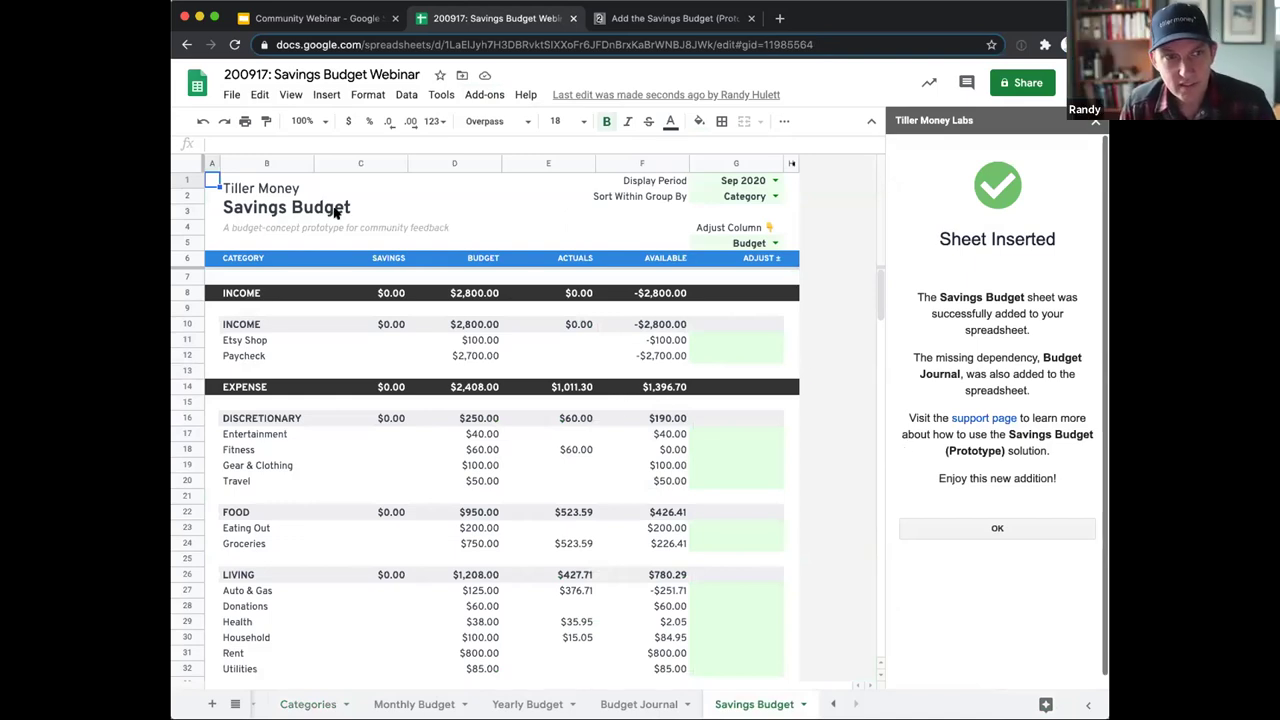
Review the Budget Journal note in the insertion message and the Savings Budget sheet's Budget, Actuals and Available column headings
left_click_drag(962, 297, 1022, 380)
left_click(997, 368)
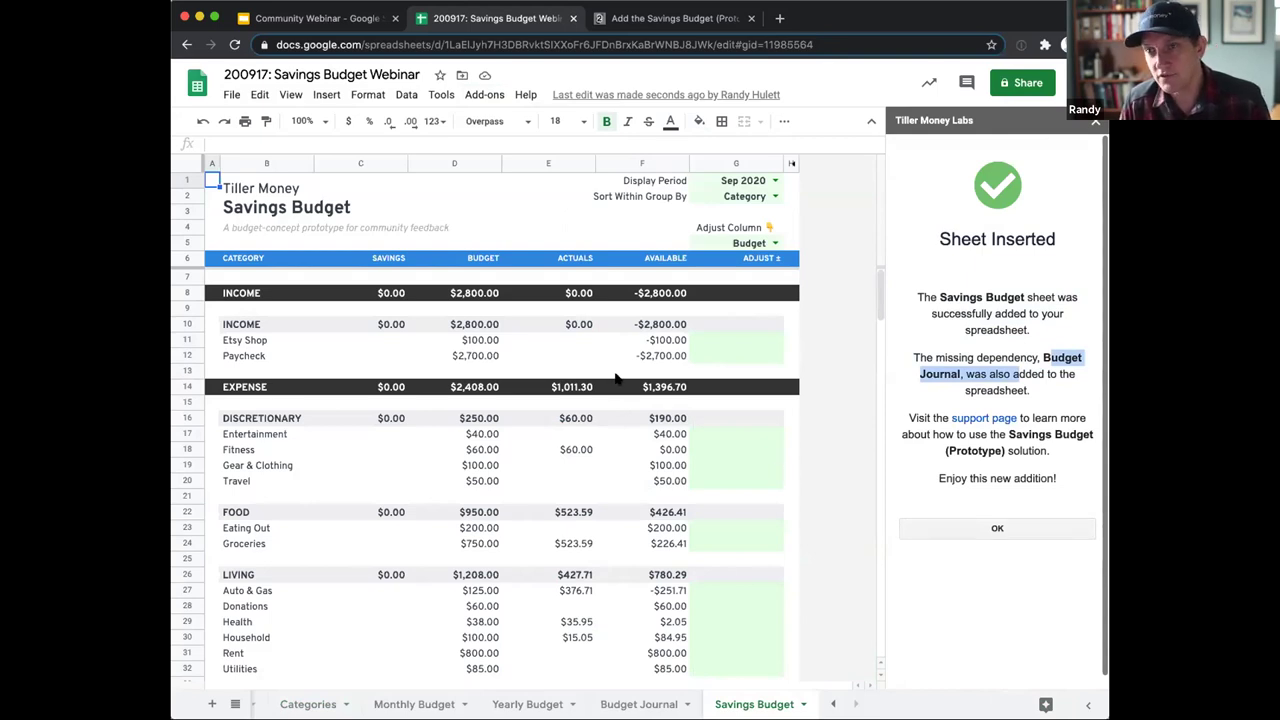
left_click(474, 261)
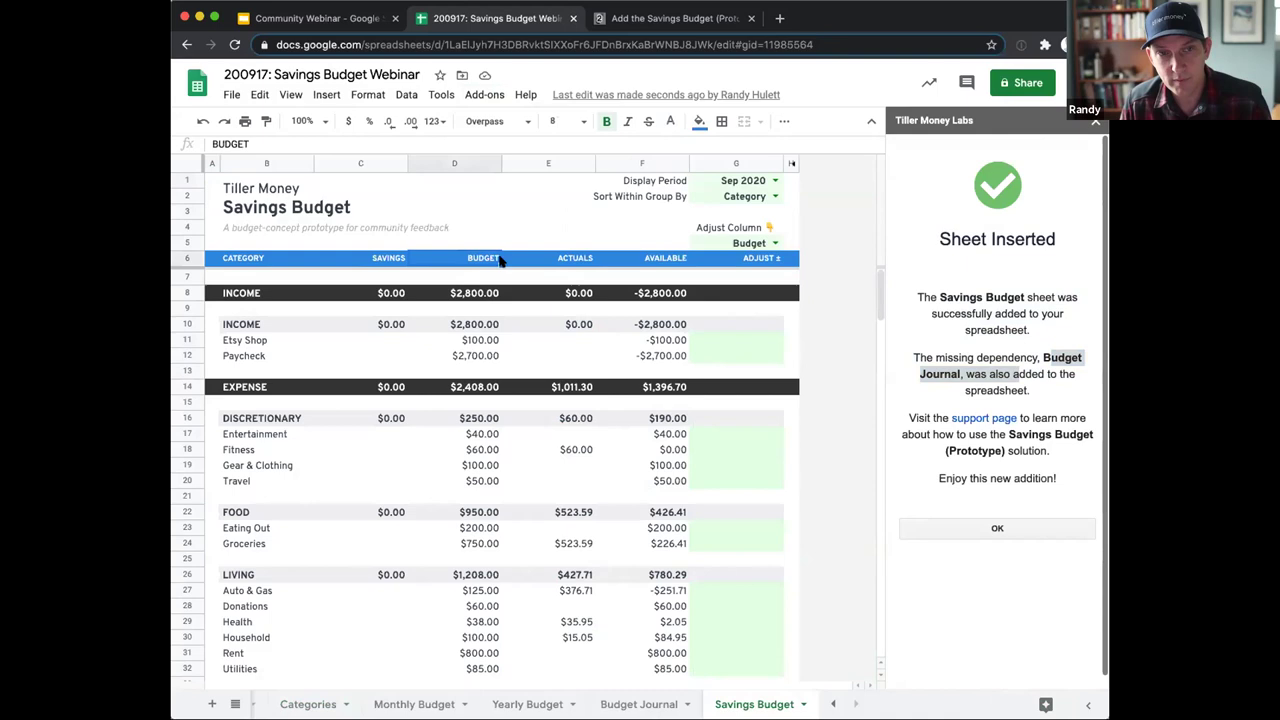
left_click(590, 260)
left_click(645, 260)
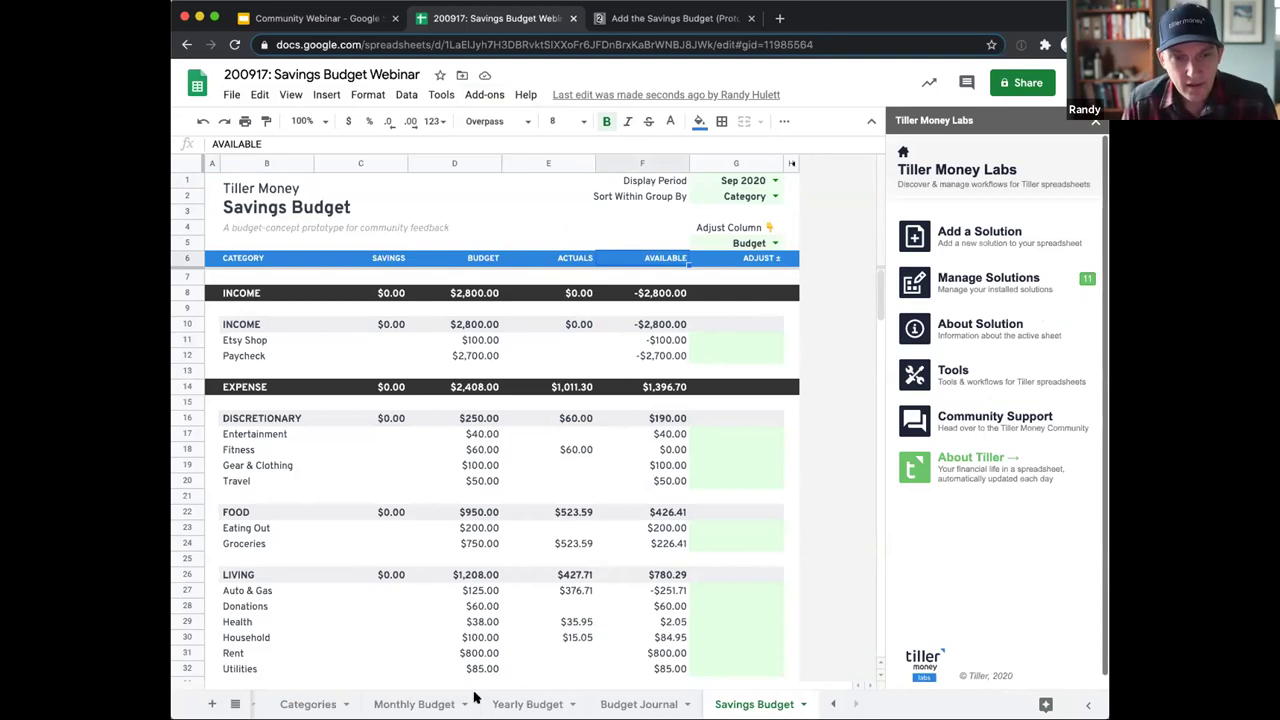
Compare the Budget, Actual and Available columns on the Monthly Budget sheet with the Savings Budget sheet
left_click(430, 700)
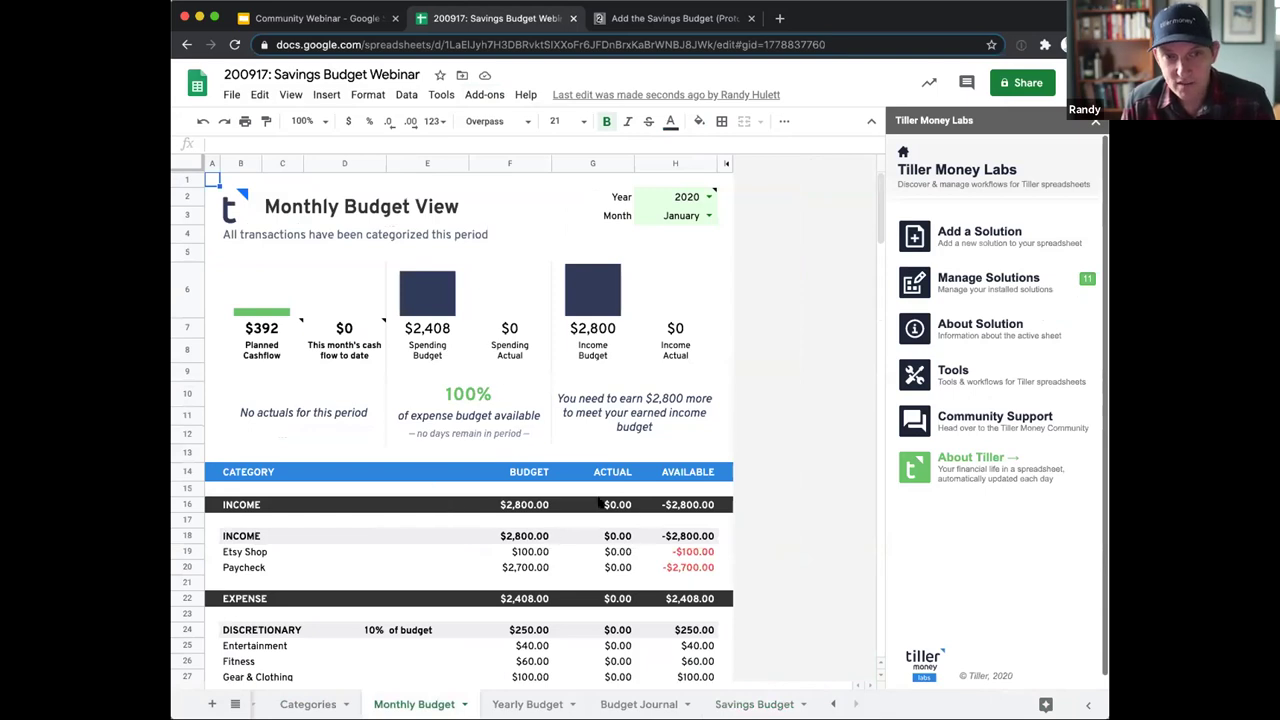
left_click_drag(548, 472, 724, 472)
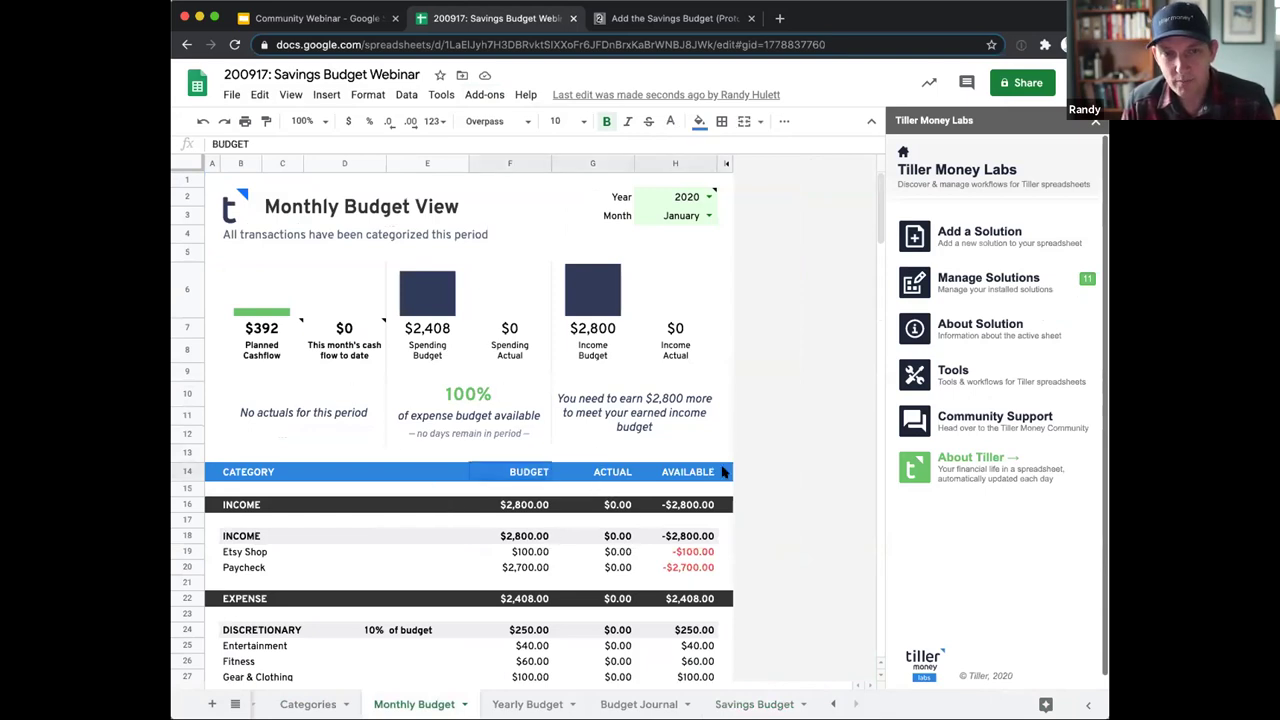
left_click(754, 704)
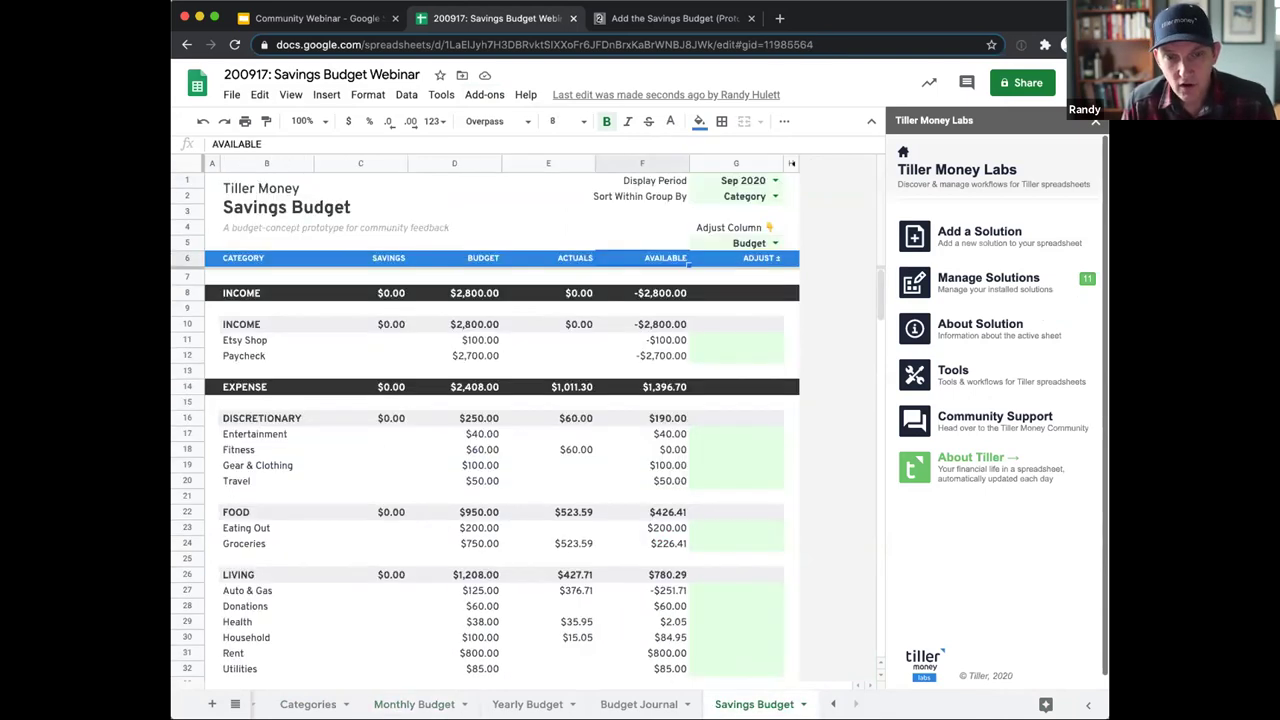
Inspect the Budget Journal sheet and the new Track column on the Categories sheet
left_click(638, 704)
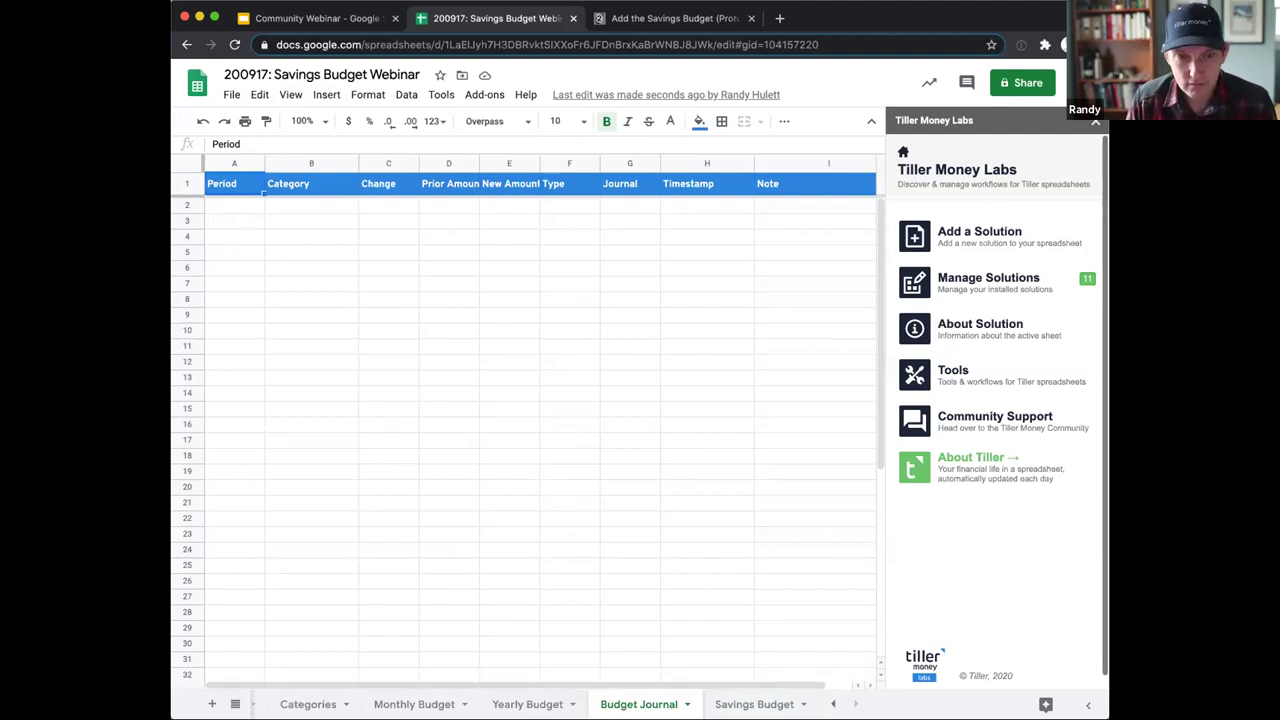
left_click(308, 704)
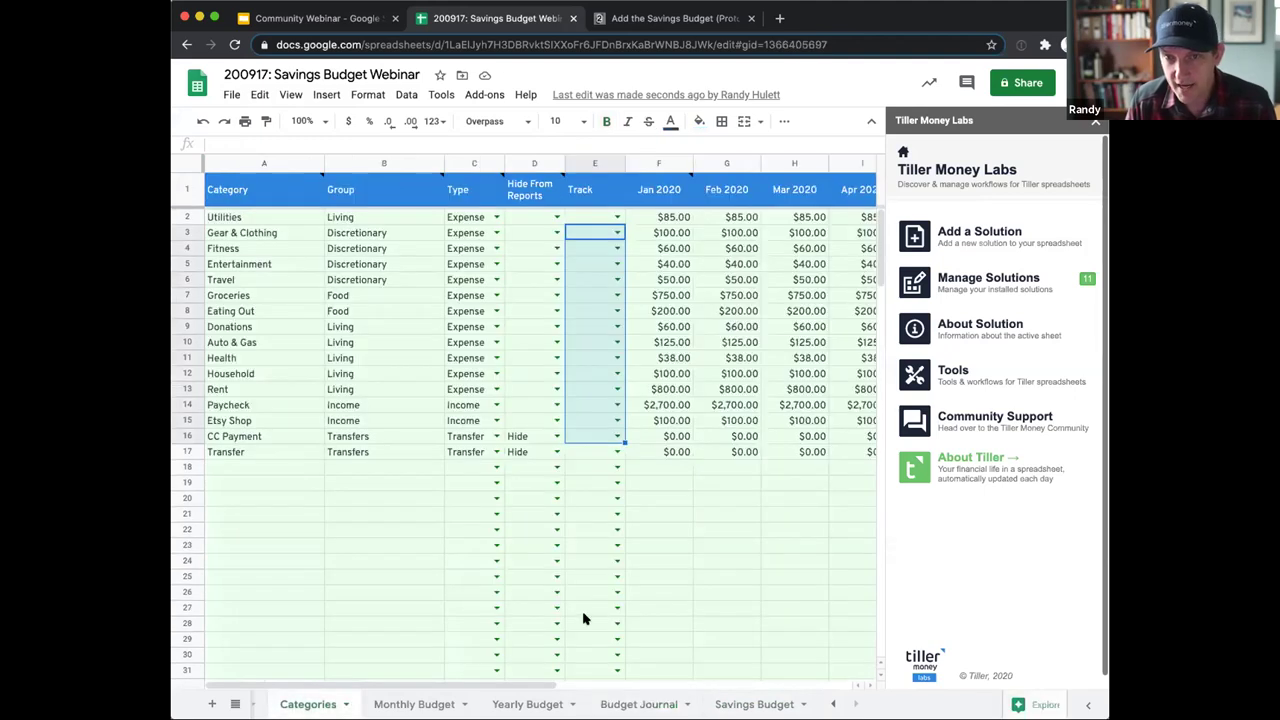
left_click(596, 196)
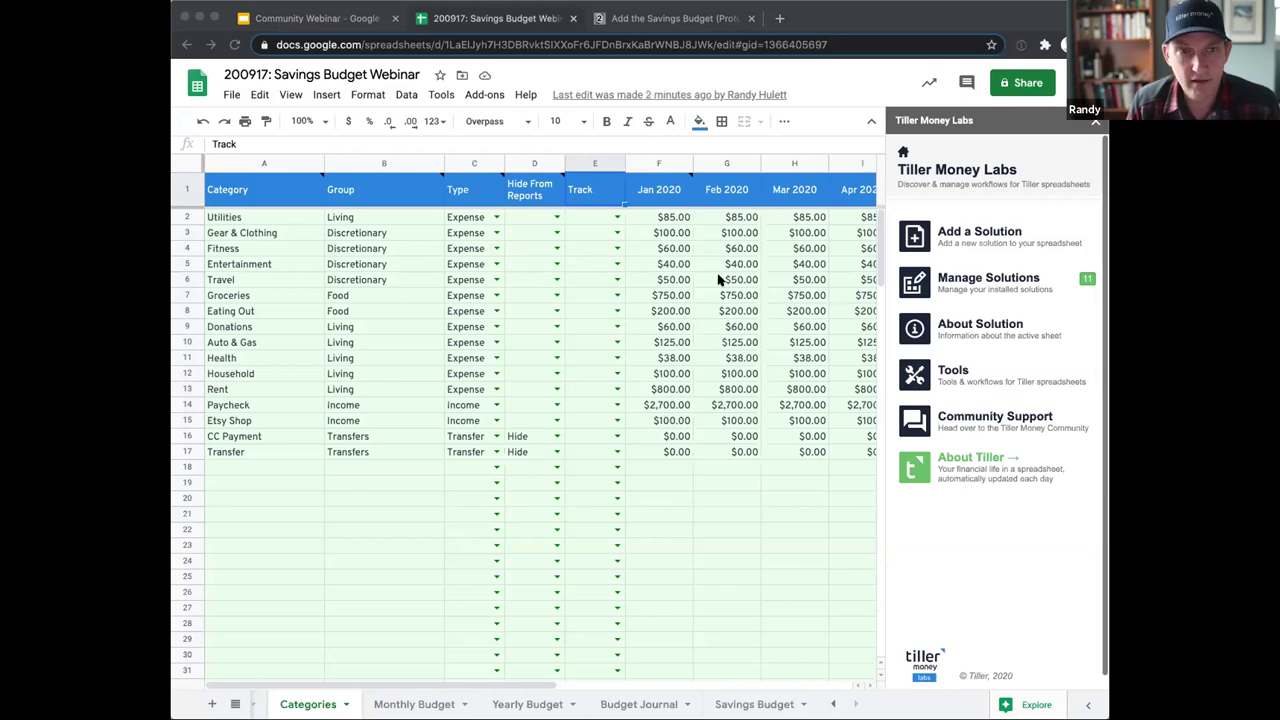
Set Track to Savings for Utilities and fill it down through Etsy Shop, leaving out the two Transfer categories
left_click(618, 218)
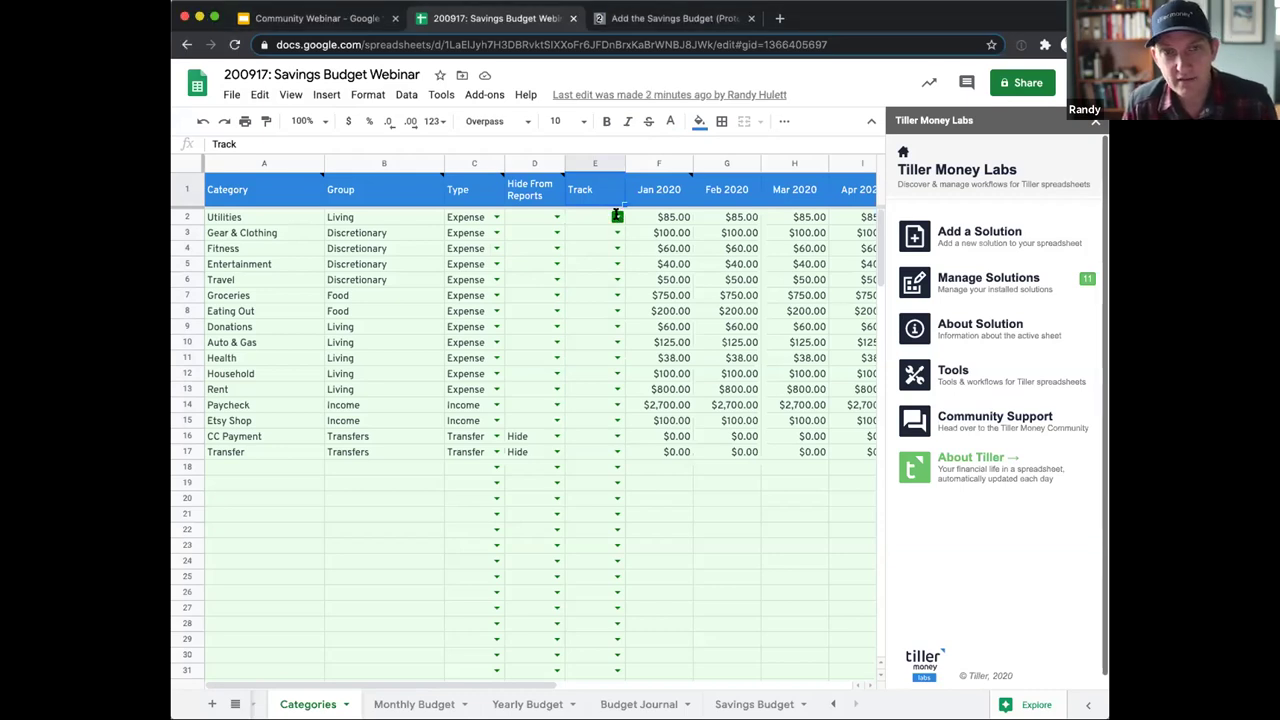
left_click(617, 217)
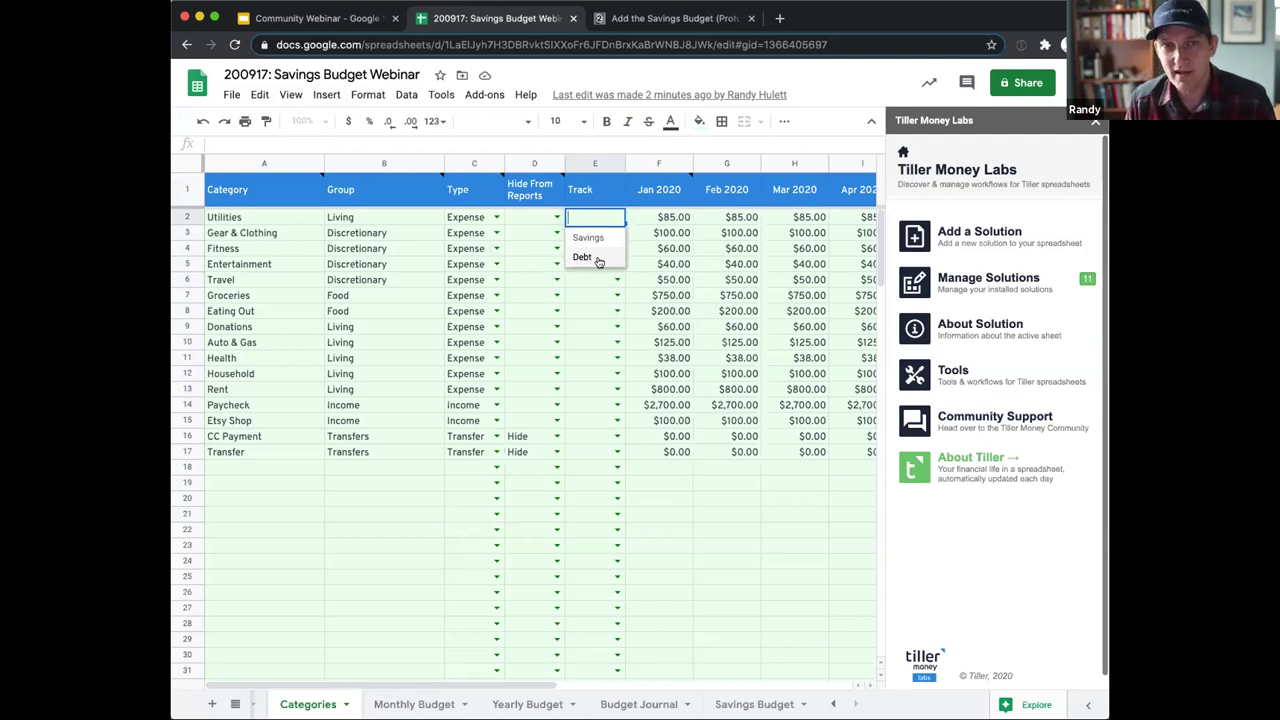
left_click(602, 241)
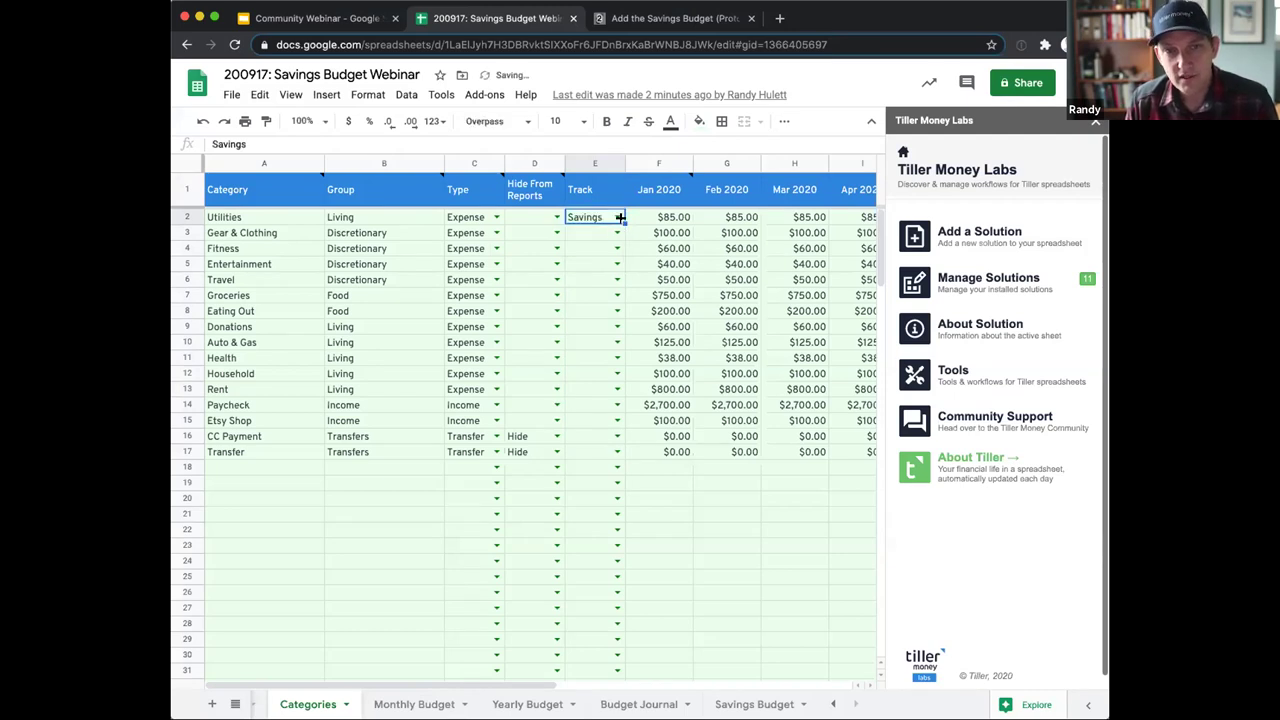
left_click_drag(623, 224, 611, 426)
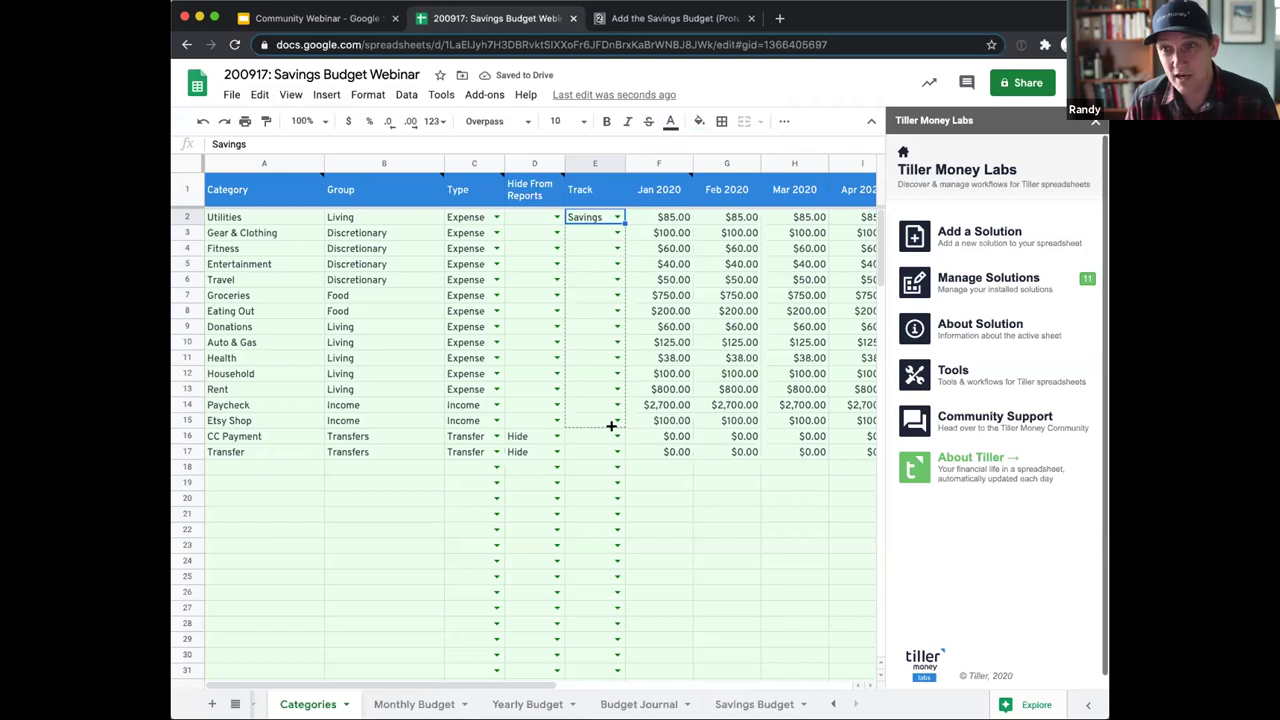
left_click_drag(611, 426, 611, 426)
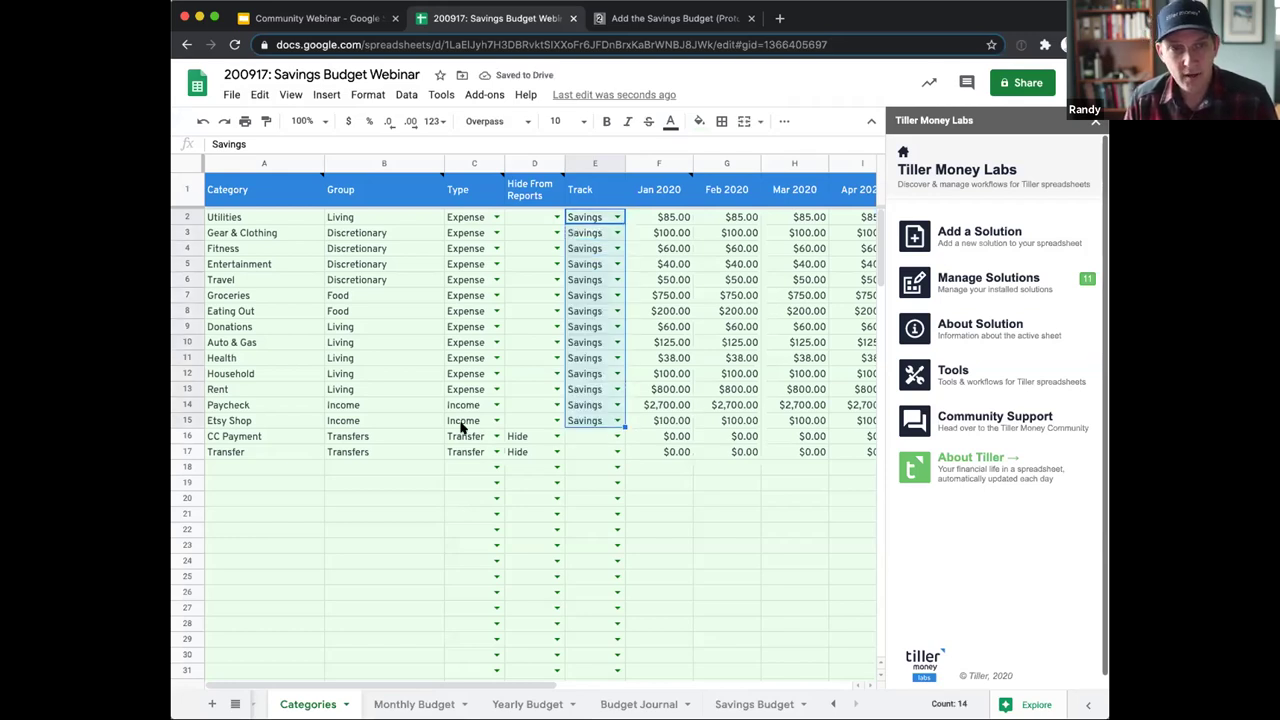
left_click_drag(347, 440, 480, 445)
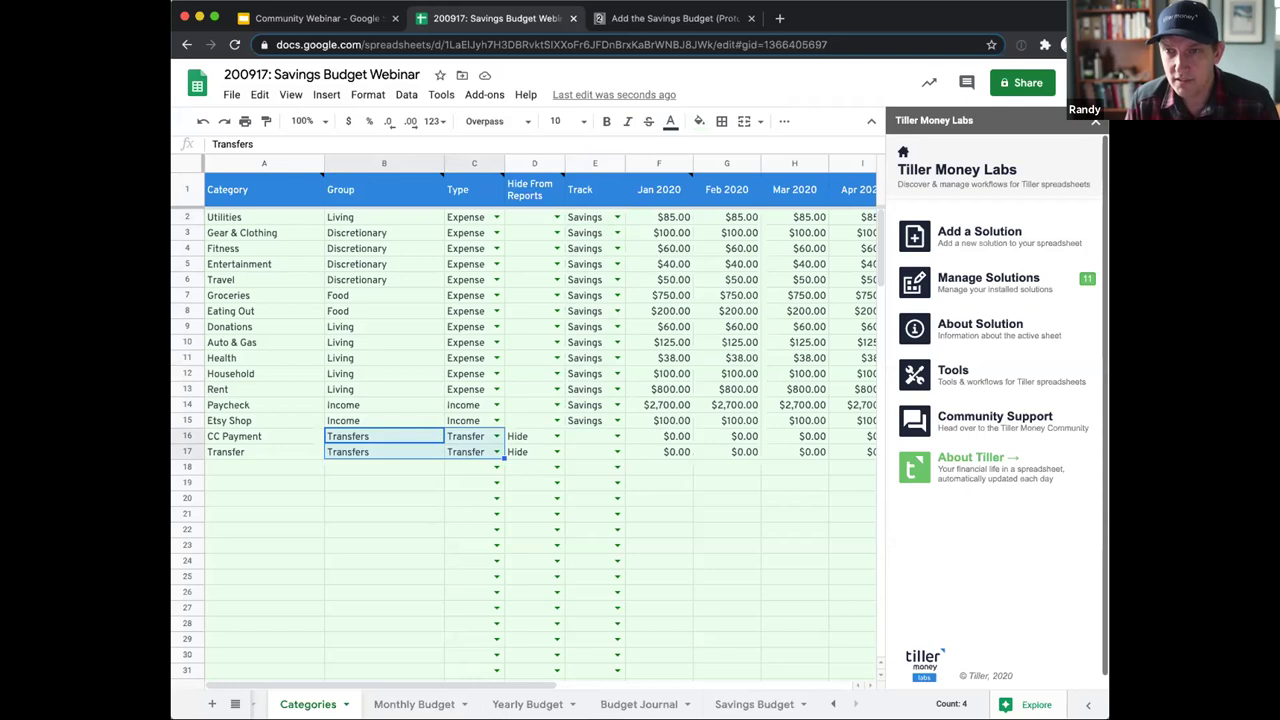
Add a category named Rainy Day Fund in the first empty row of the Categories sheet
left_click(222, 469)
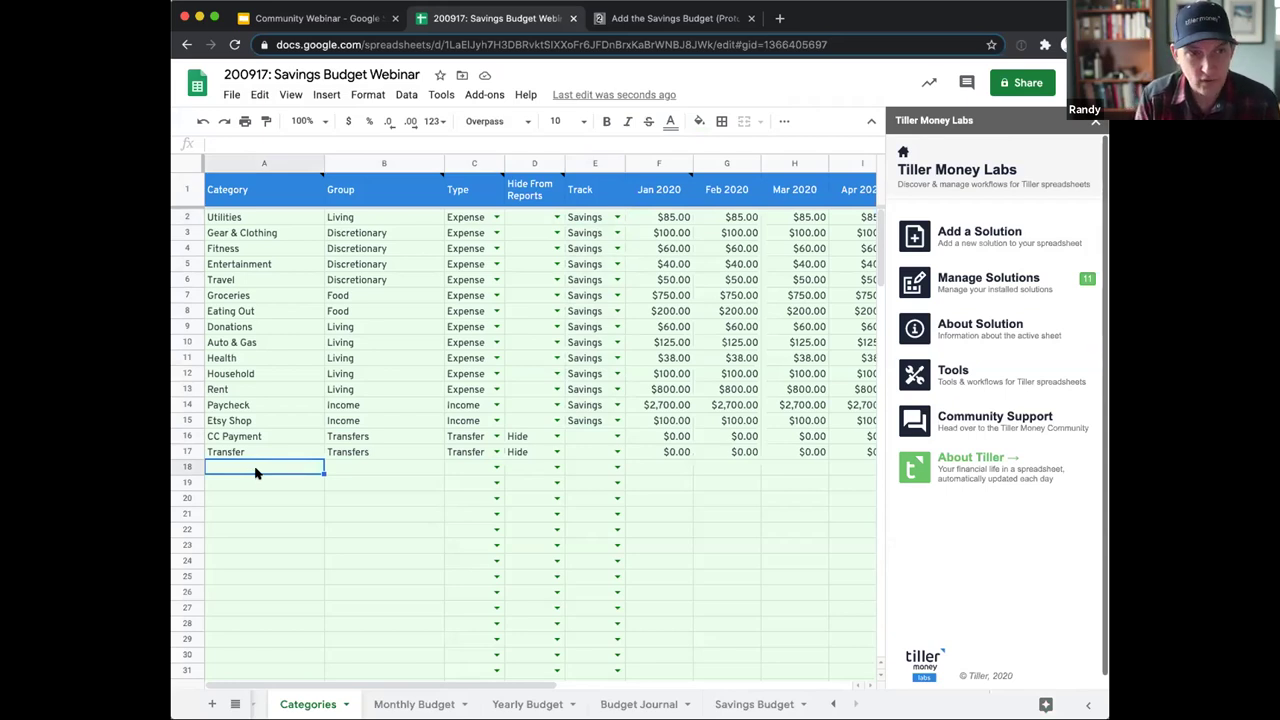
type("Rain")
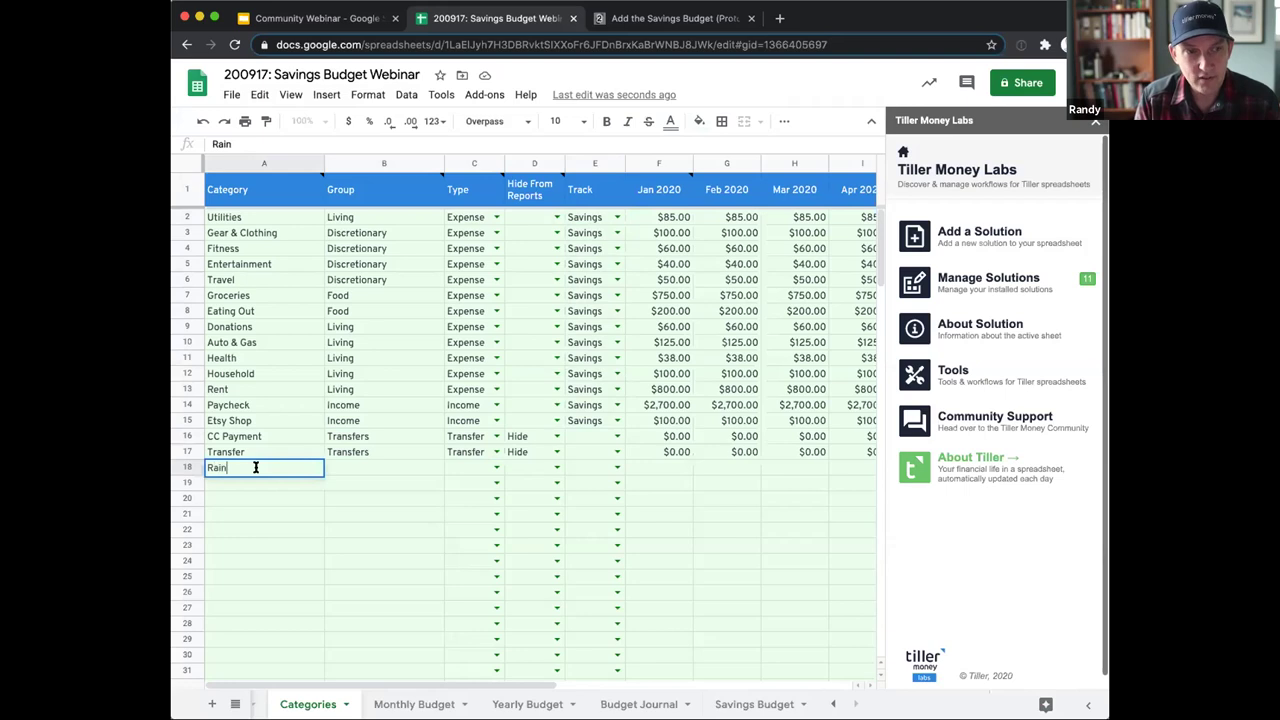
type("y Day")
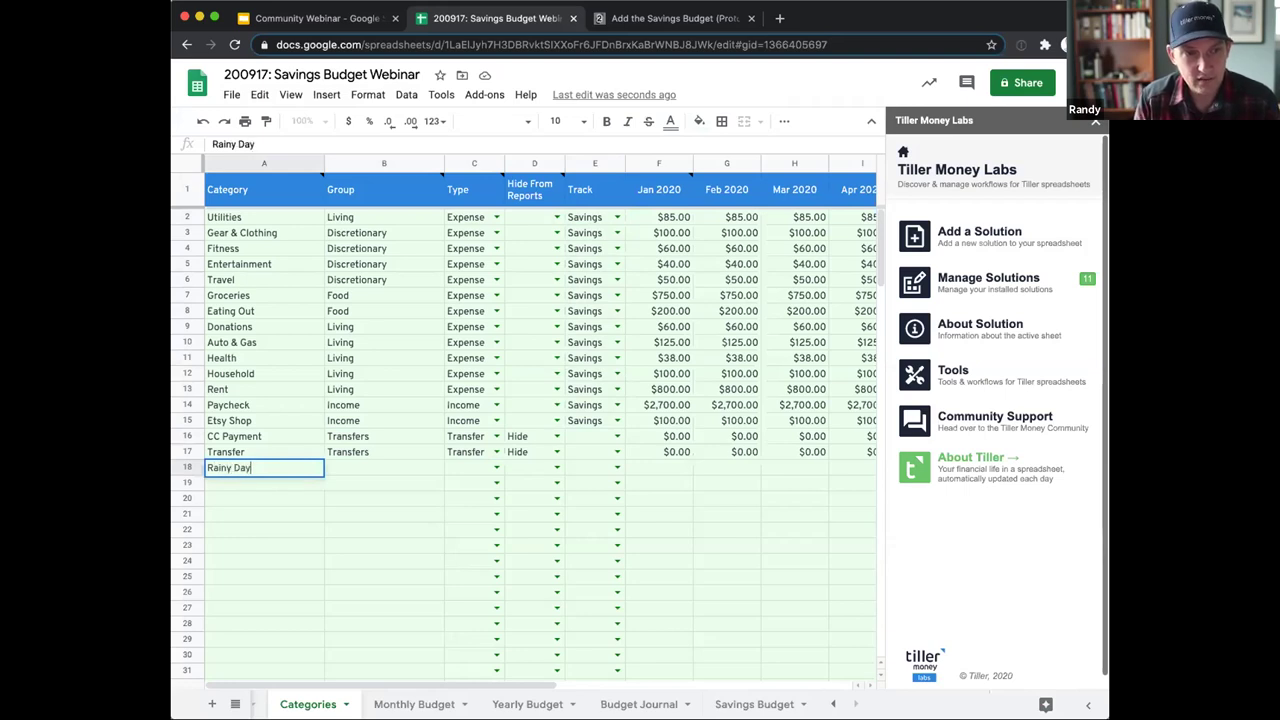
type(" Fund")
key("Tab")
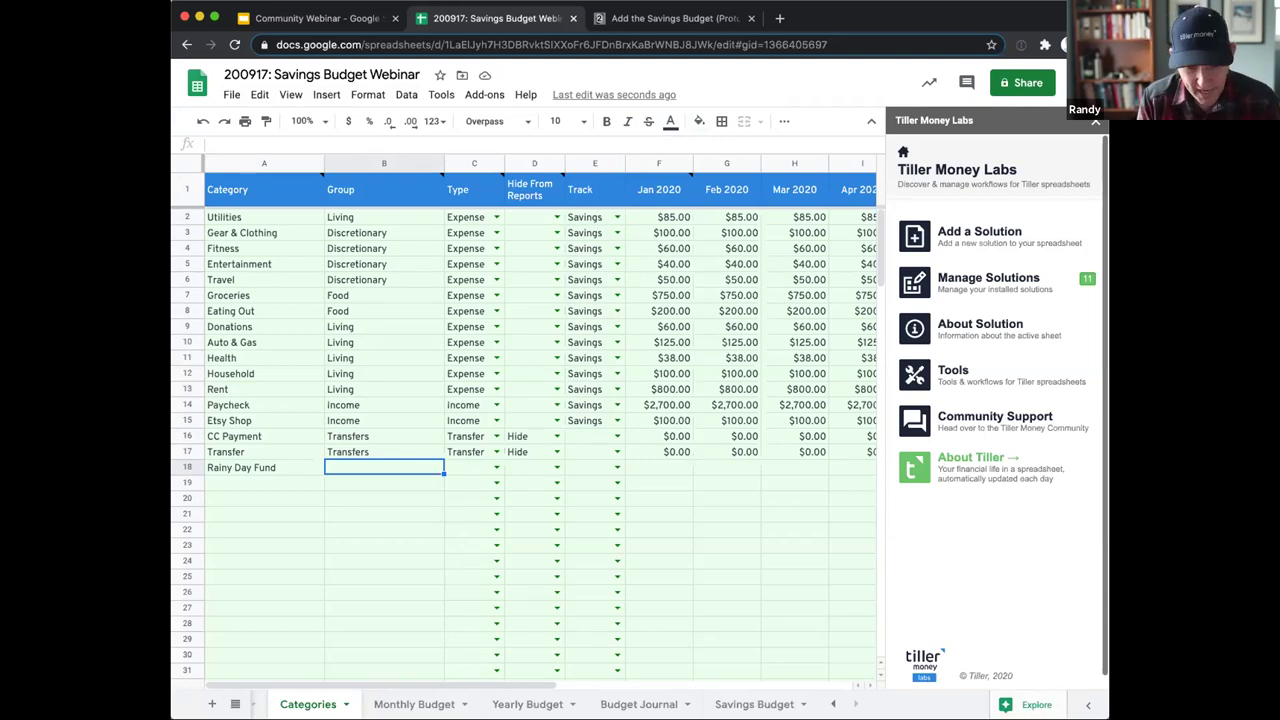
Assign the Rainy Day Fund category to the Long-term Goals group with type Expense and Track set to Savings
type("Long-term ")
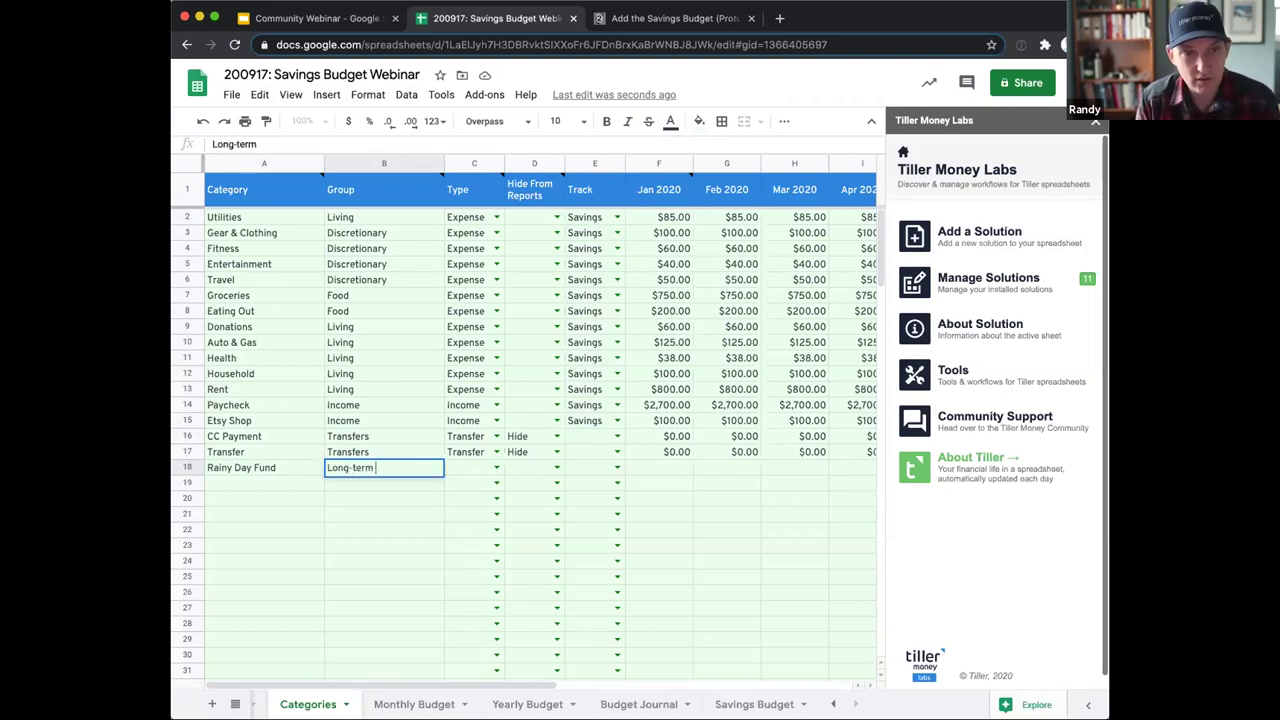
type("Goals")
key("Tab")
type("ex")
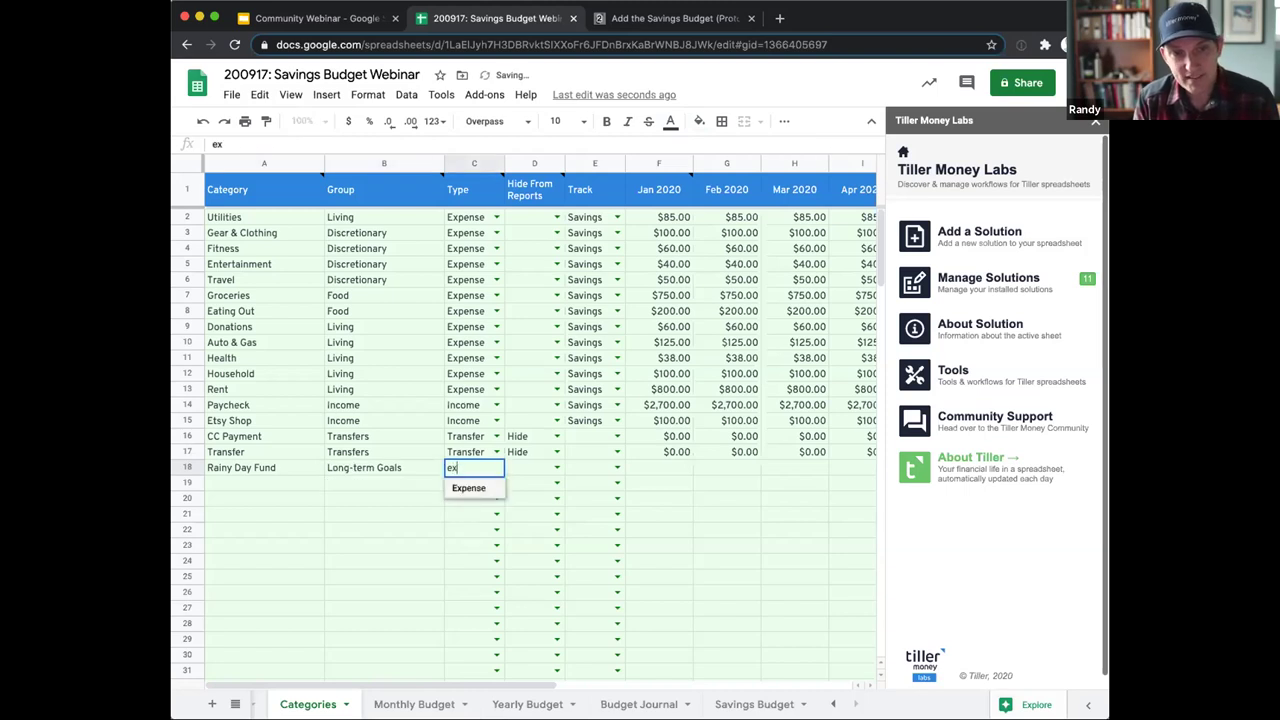
key("Tab")
key("Tab")
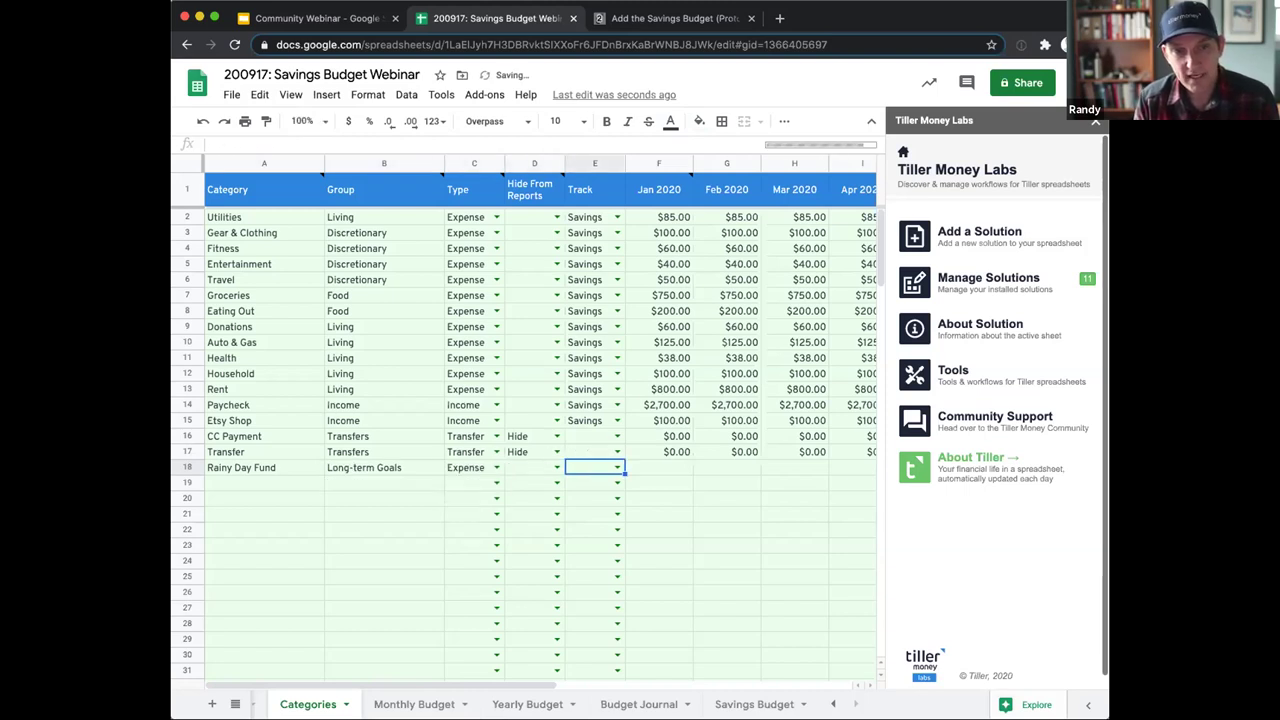
type("sa")
key("Tab")
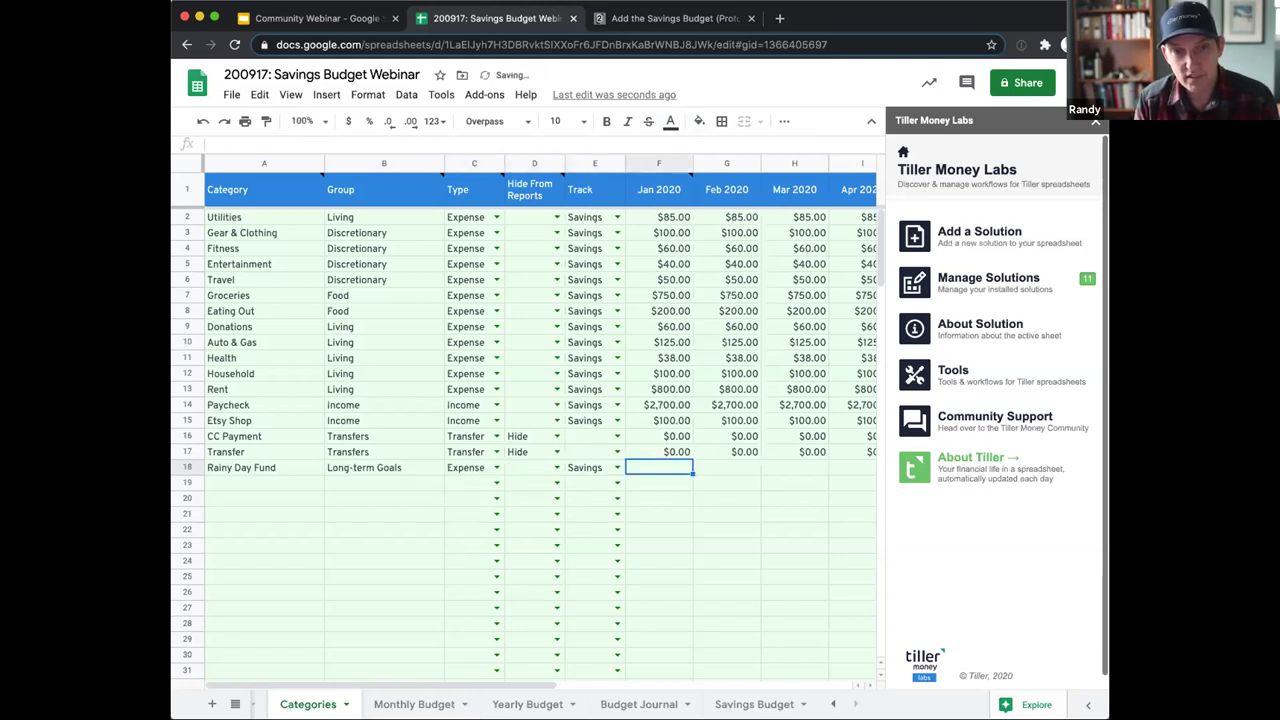
key("Return")
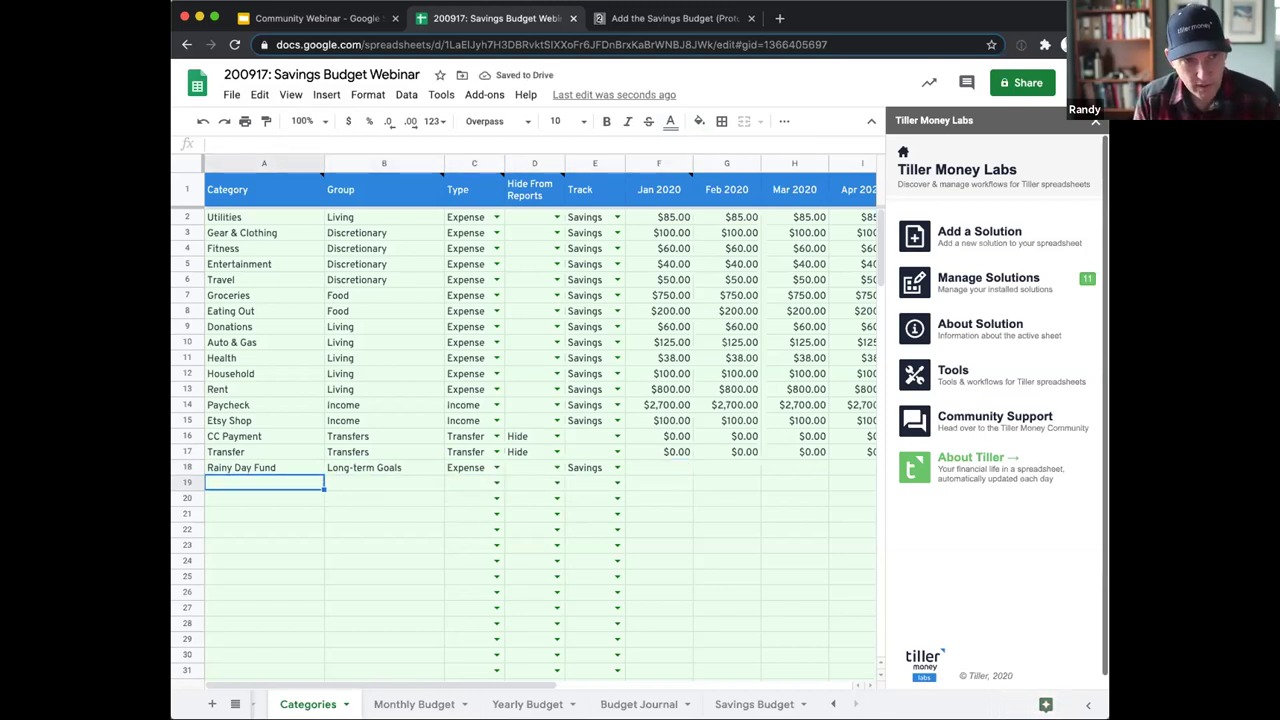
Add a category named Apple Watch 6 in the row below Rainy Day Fund
type("Apple A")
key("BackSpace")
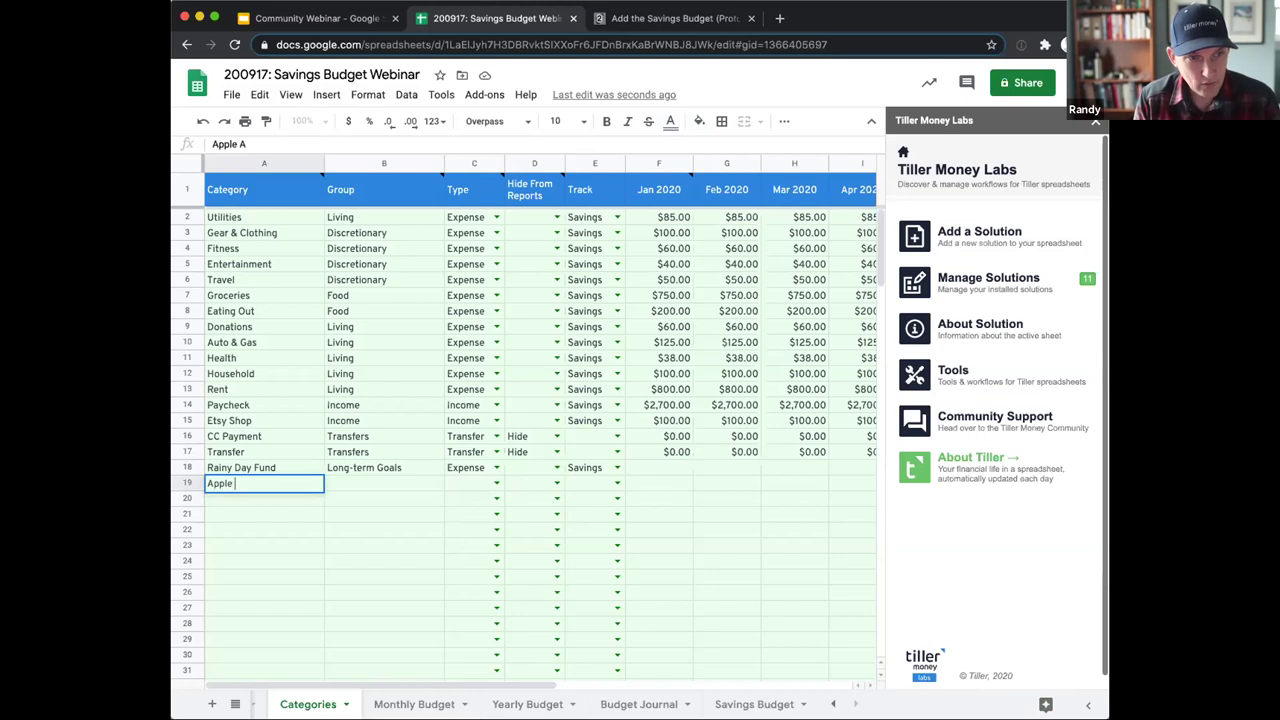
type("Watch 6")
key("Tab")
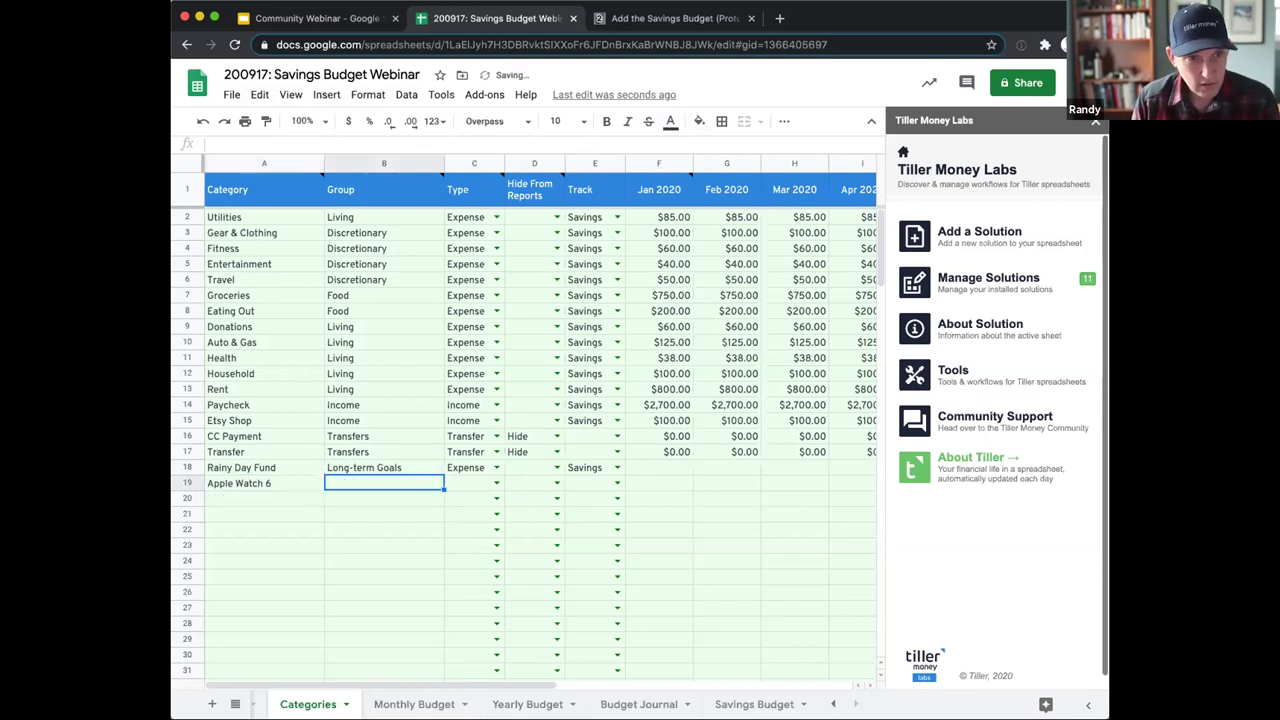
Copy the Group through Track values of Rainy Day Fund to the Apple Watch 6 row
key("Up")
key("shift+Right")
key("shift+Right")
key("shift+Right")
key("ctrl+c")
key("Down")
key("ctrl+v")
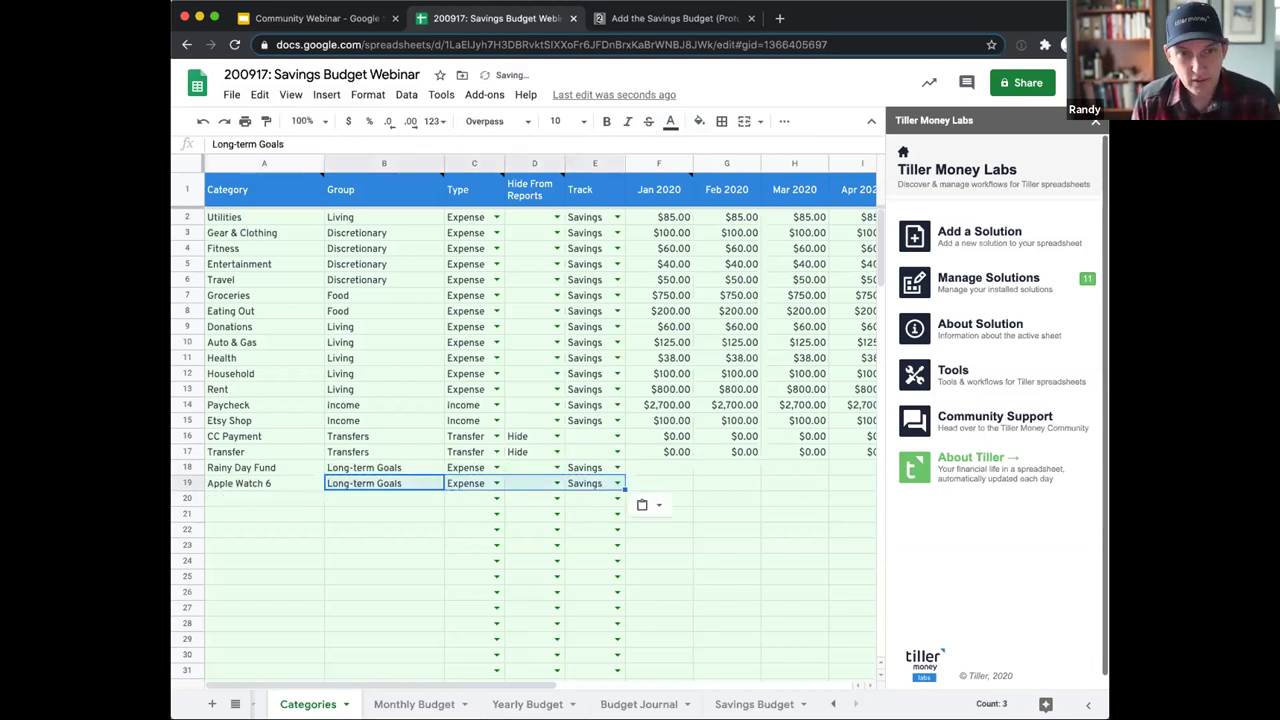
Set the Jan 2020 budget to 0 for both Rainy Day Fund and Apple Watch 6
key("Up")
key("Right")
key("Right")
key("Right")
key("Right")
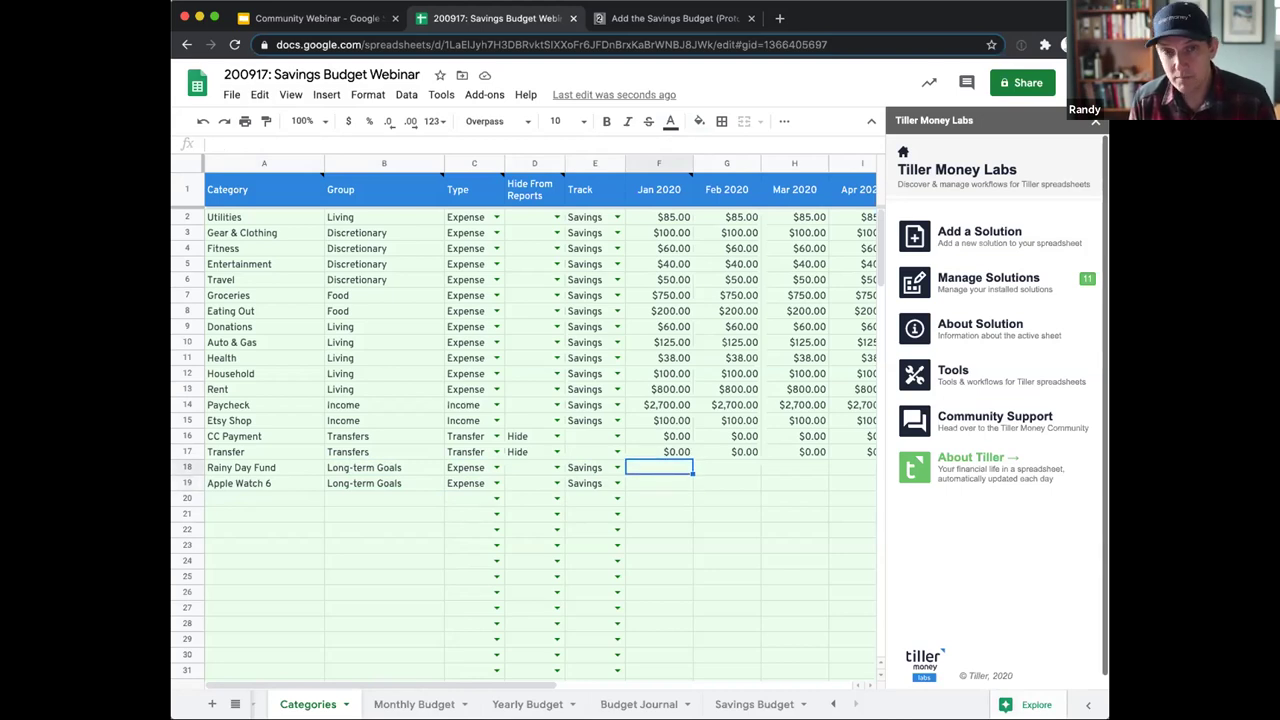
type("0")
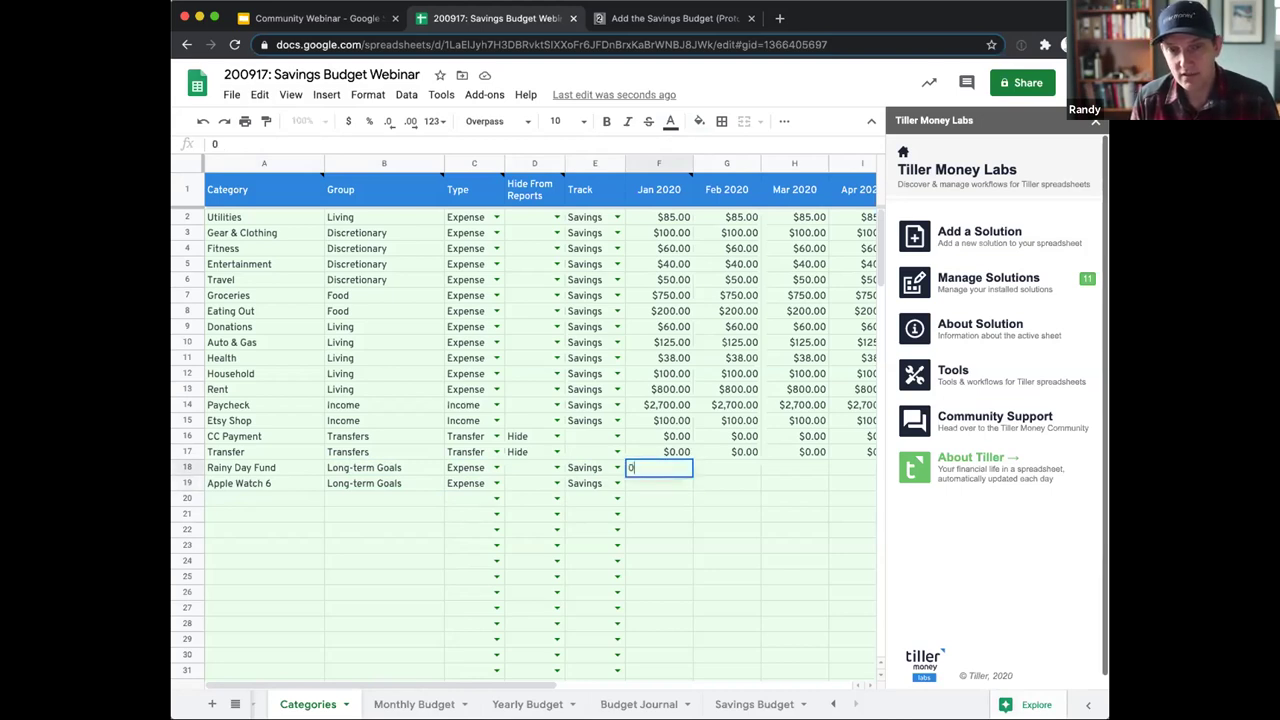
key("Return")
type("0")
key("Return")
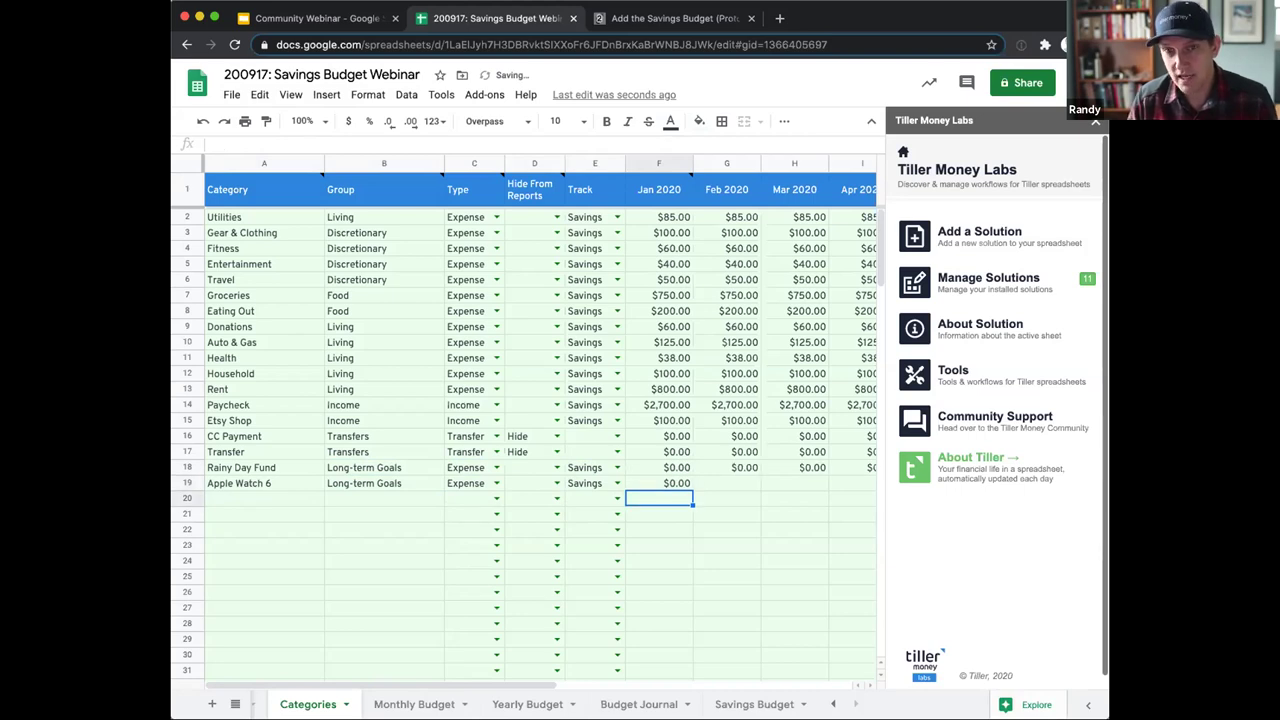
Change the first budget month header from January to 6/1 and inspect the formula in the following month's header
left_click(640, 200)
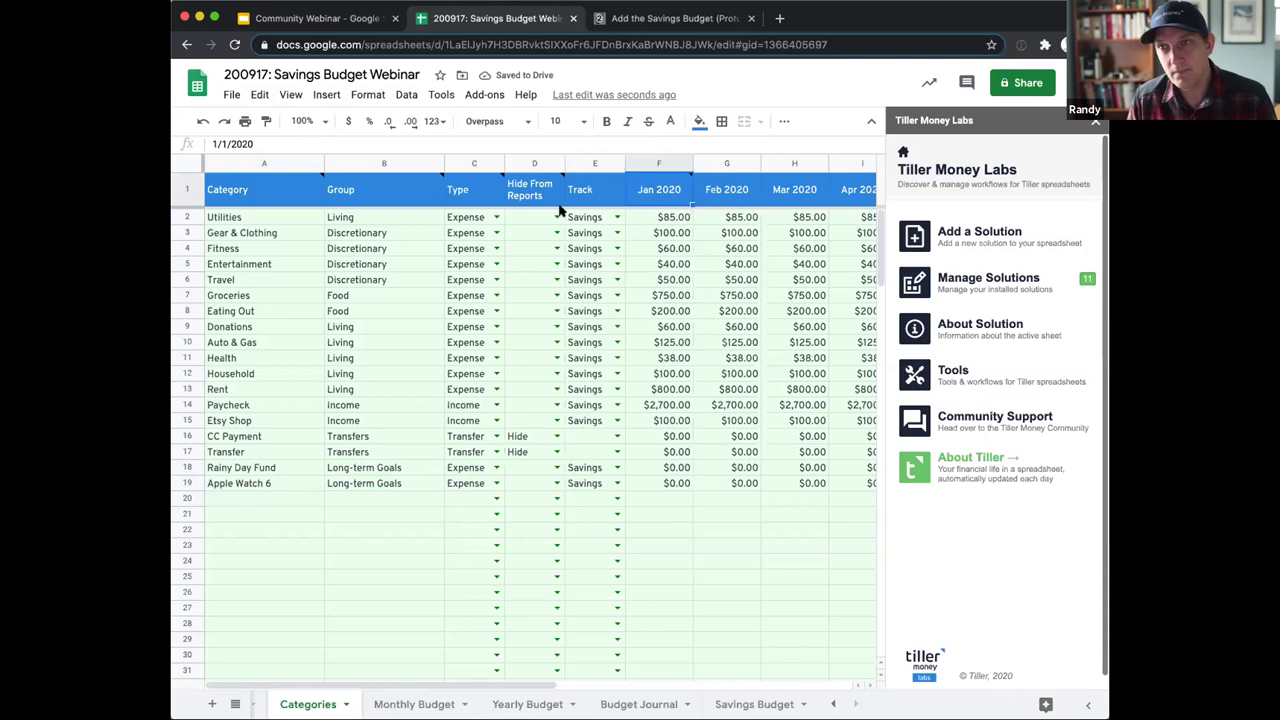
mouse_move(560, 210)
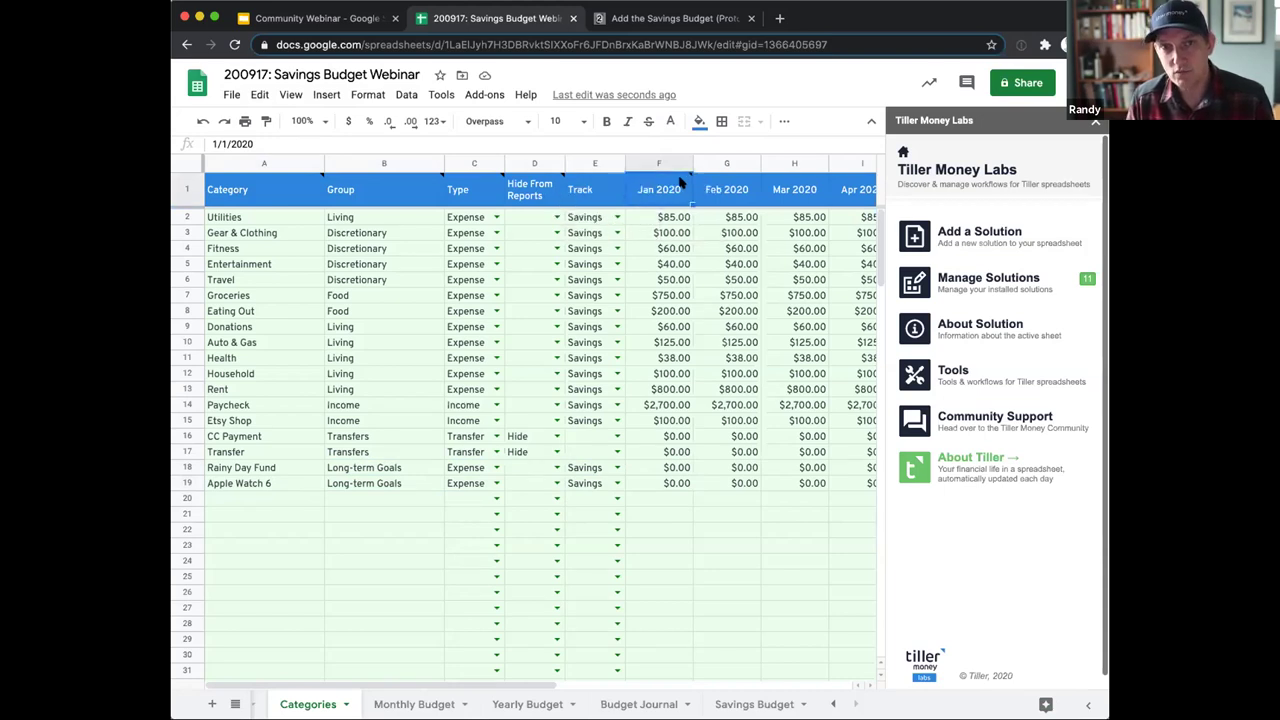
mouse_move(655, 190)
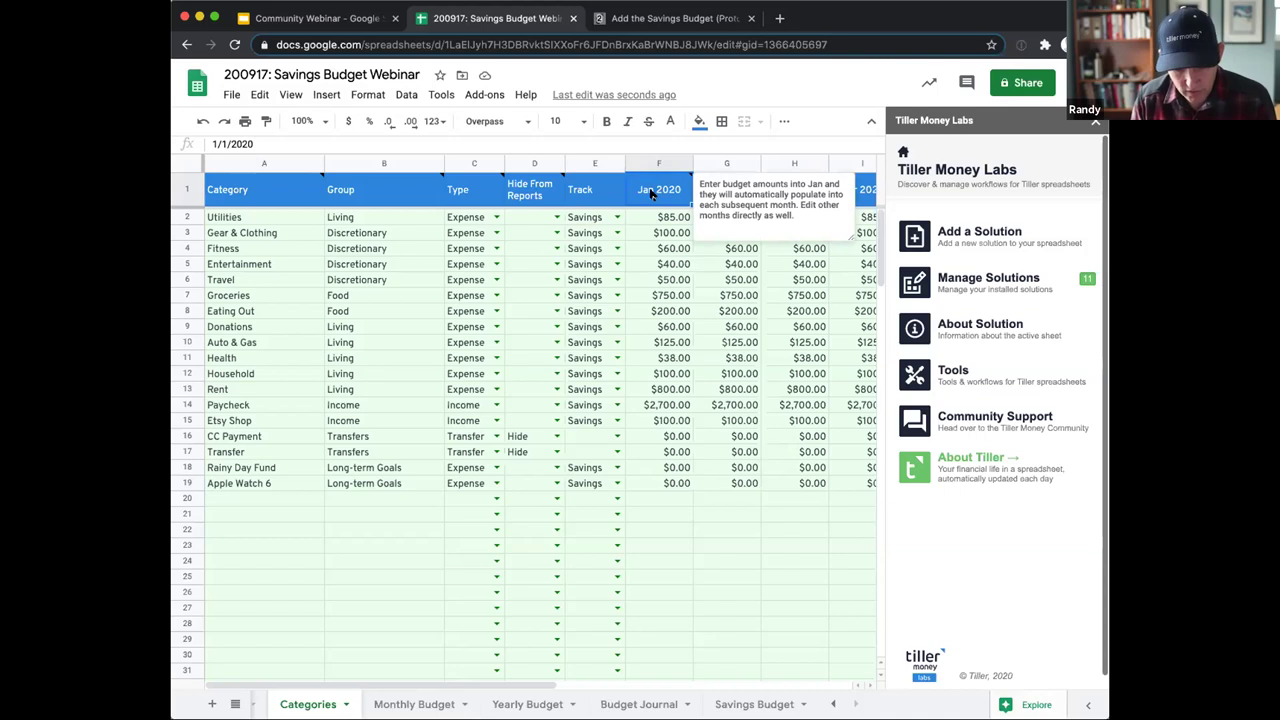
type("6/1")
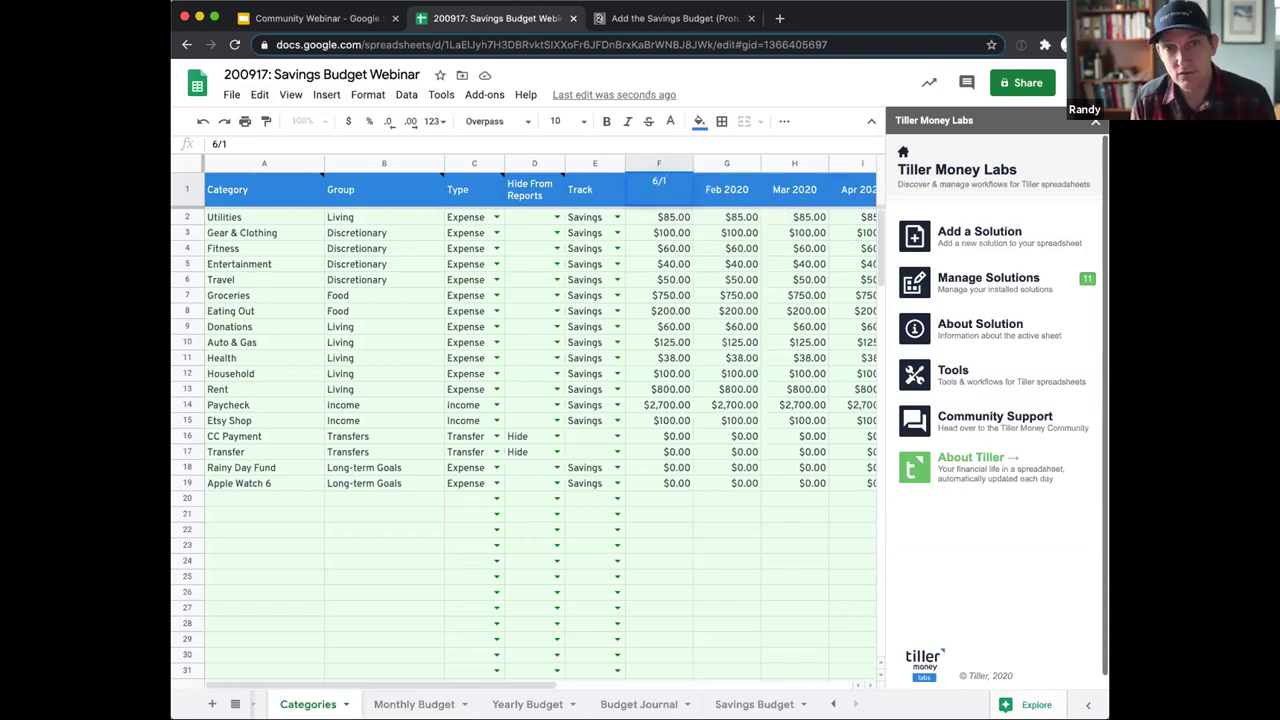
key("Return")
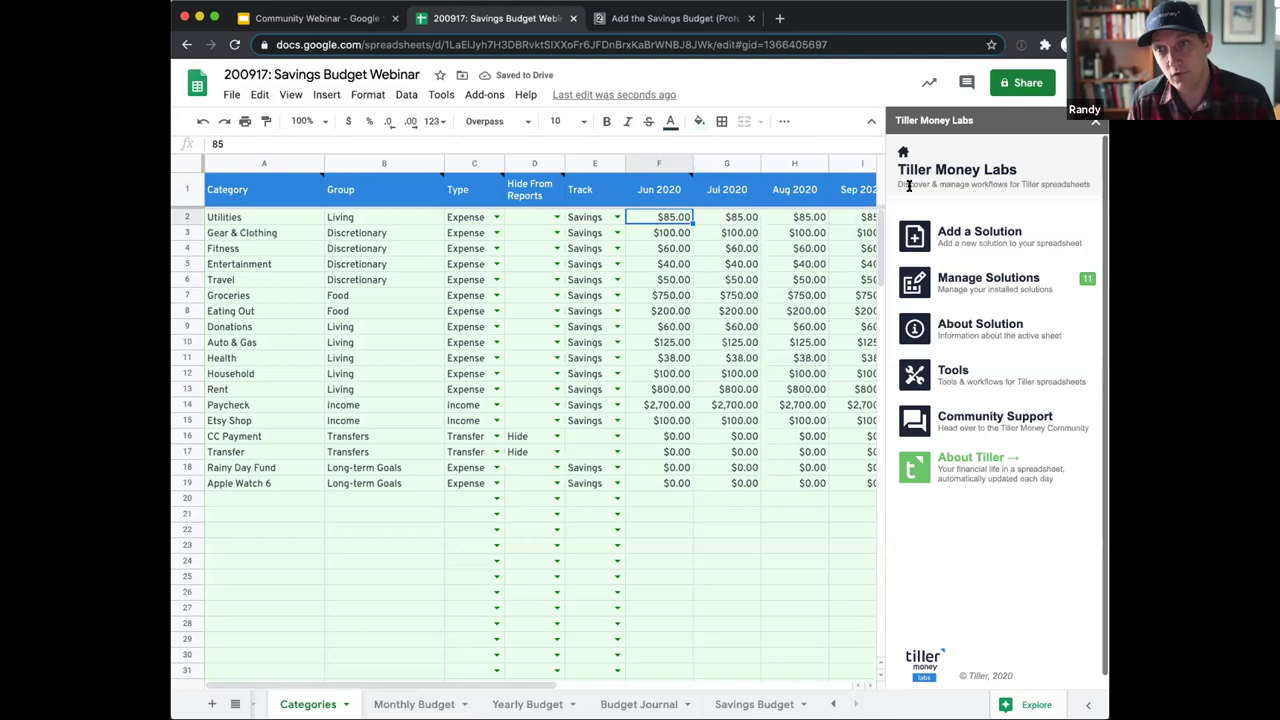
left_click(730, 195)
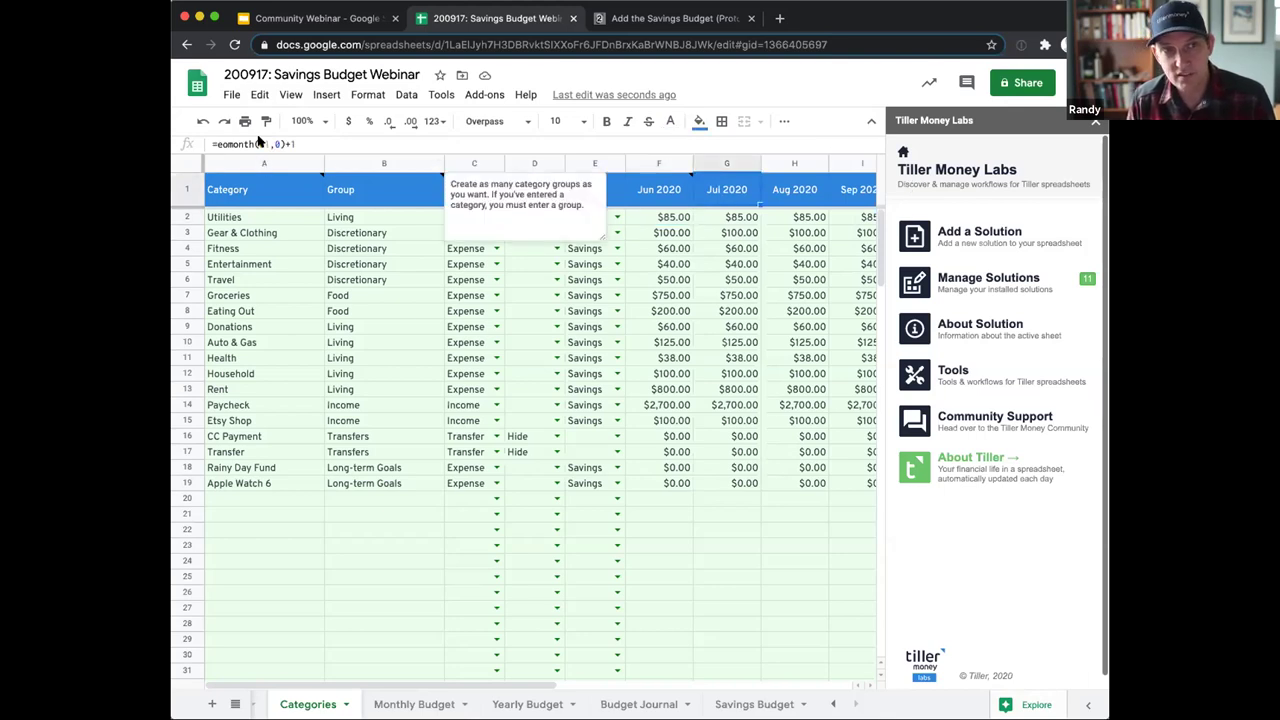
left_click(748, 545)
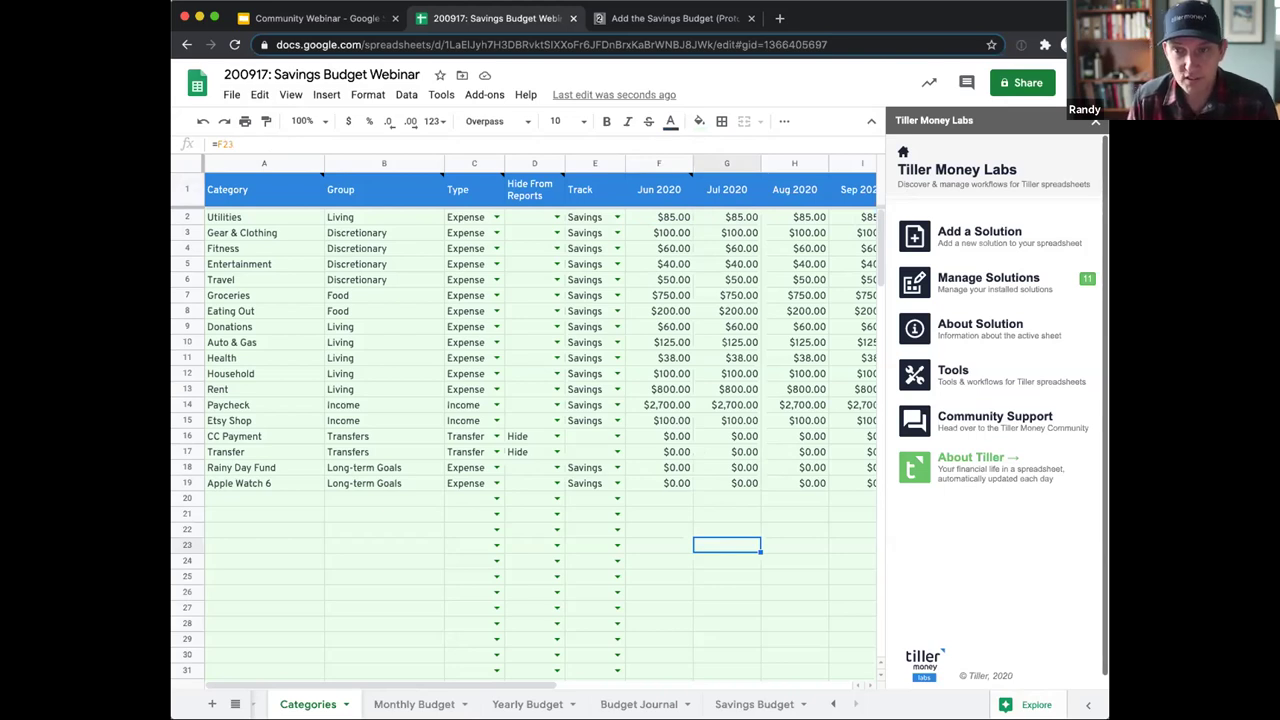
Set the Display Period on the Savings Budget sheet to Jun 2020
left_click(776, 695)
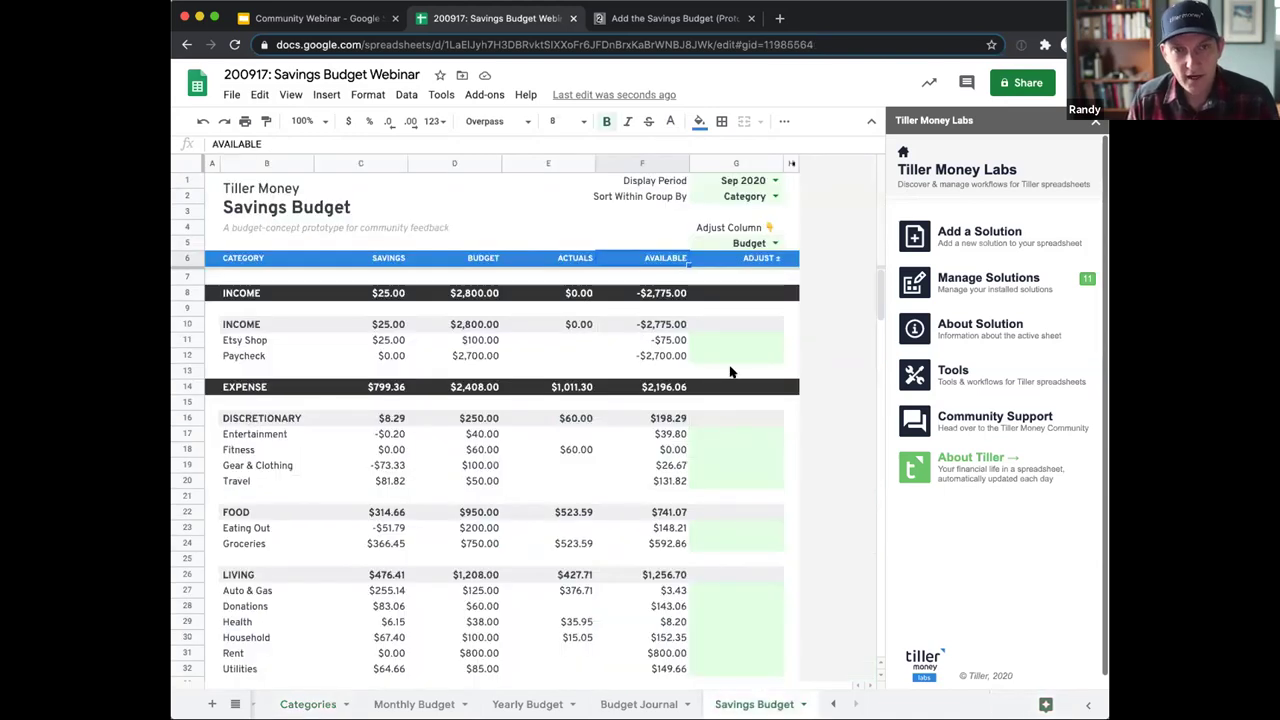
left_click(774, 181)
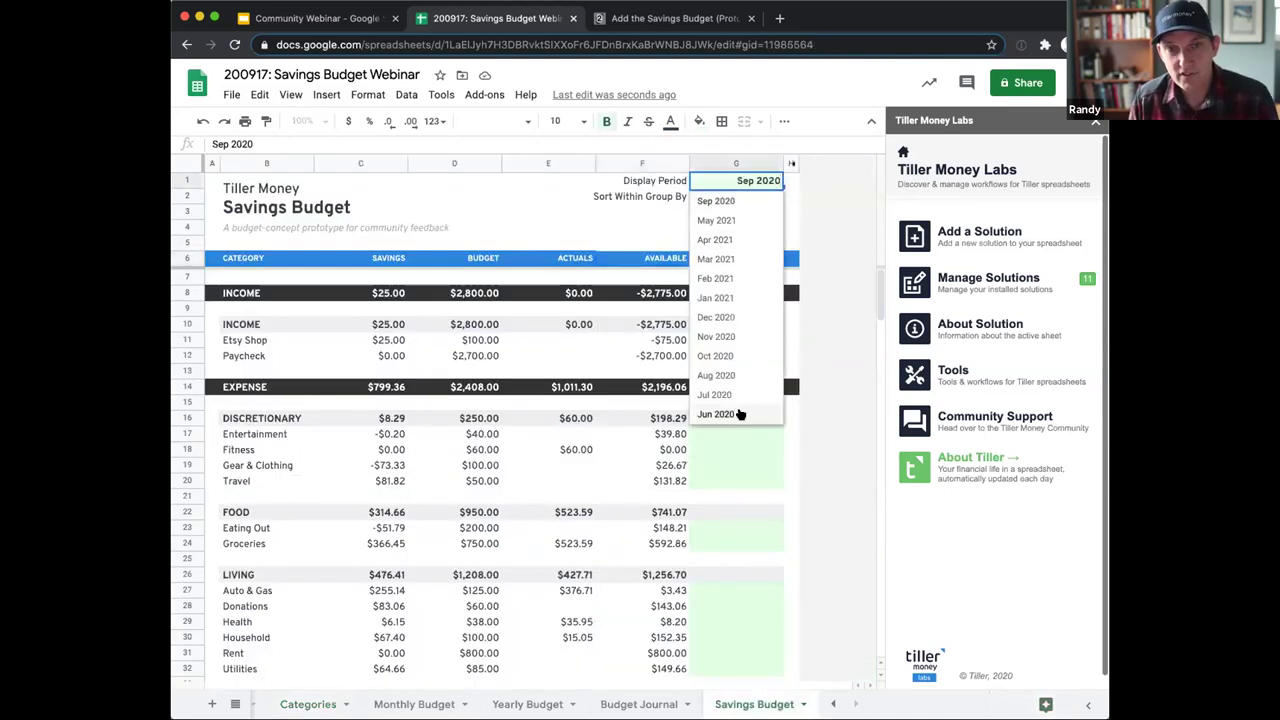
left_click(740, 413)
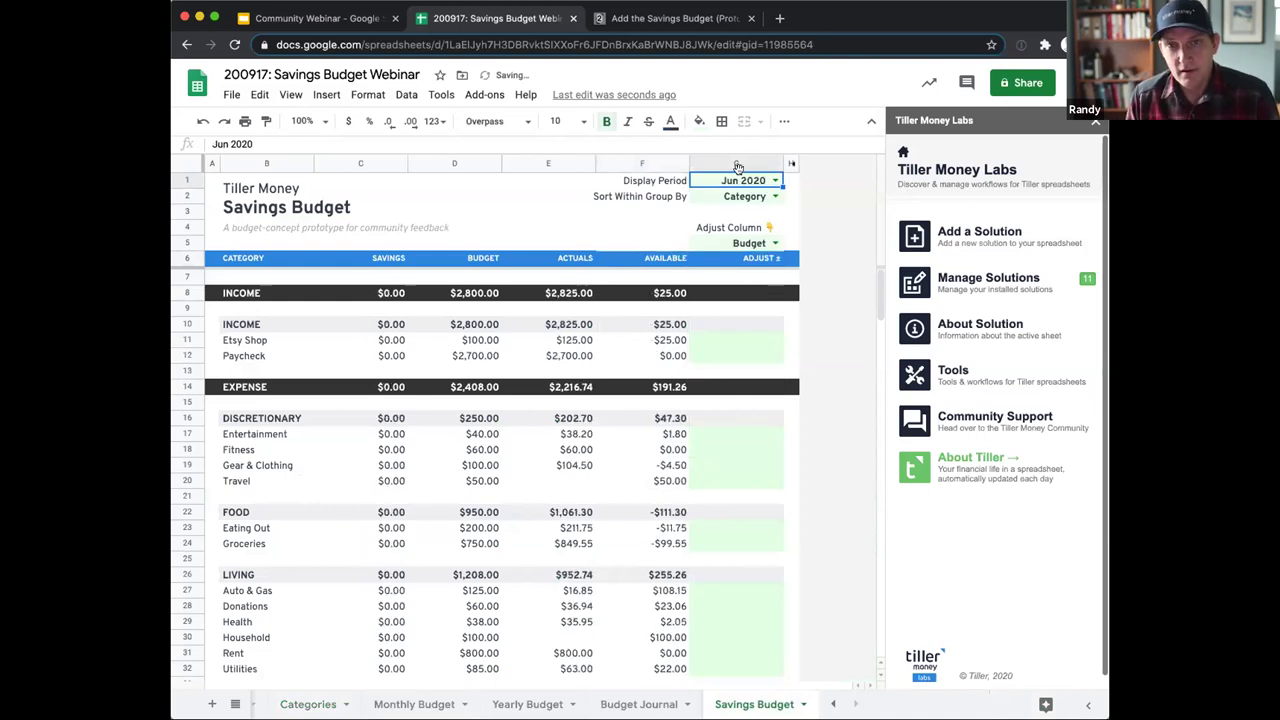
Examine the Savings, Budget, Actuals and Available columns for June, including the Entertainment row's budget against its actuals
left_click_drag(484, 333, 478, 482)
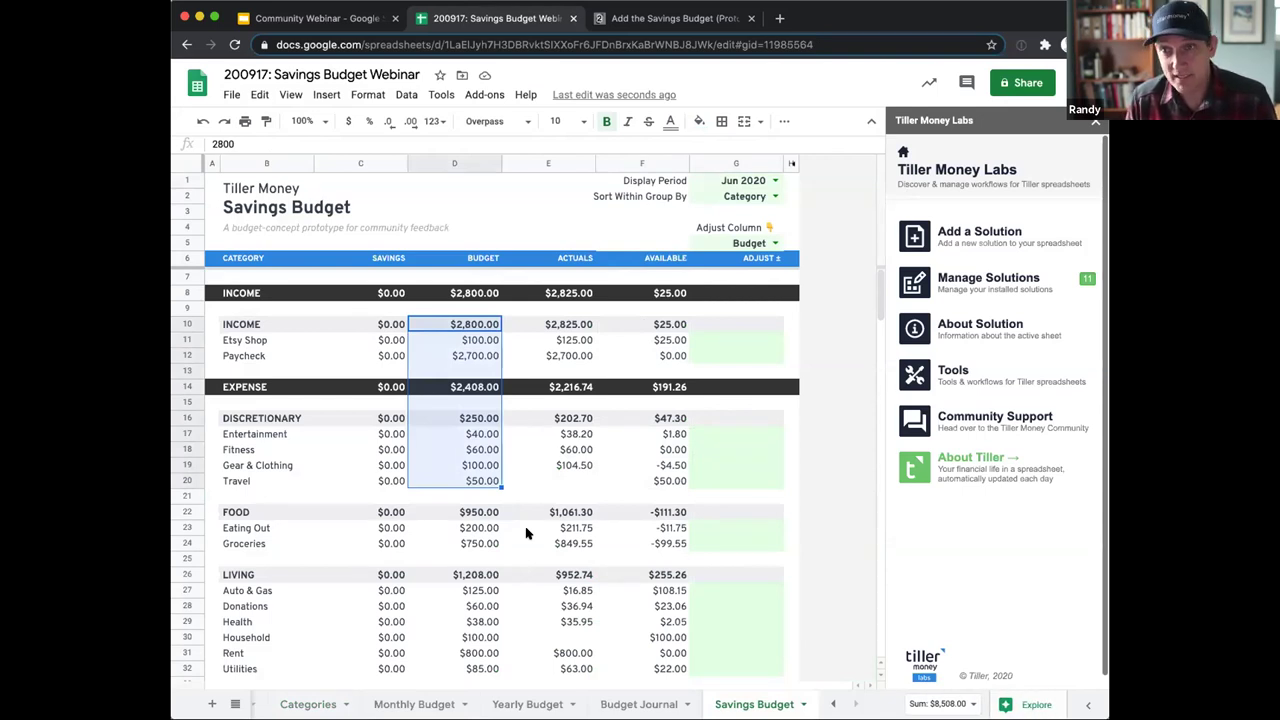
left_click(605, 488)
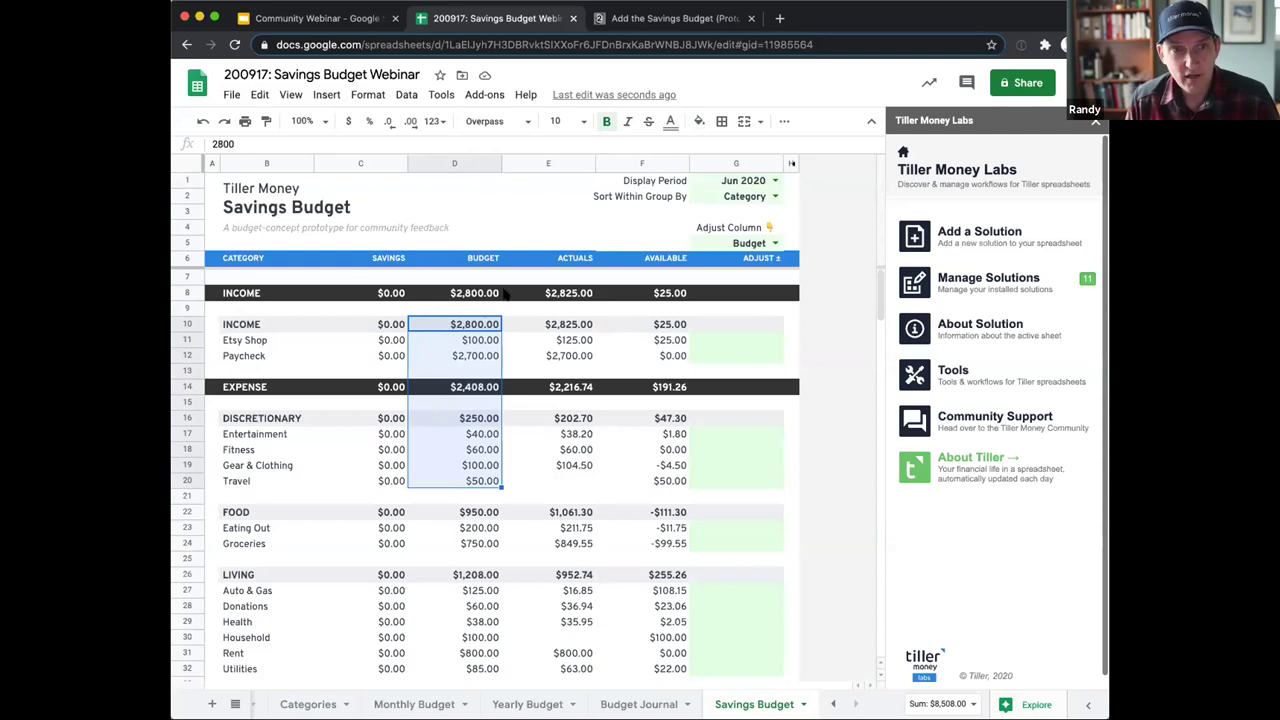
left_click(373, 163)
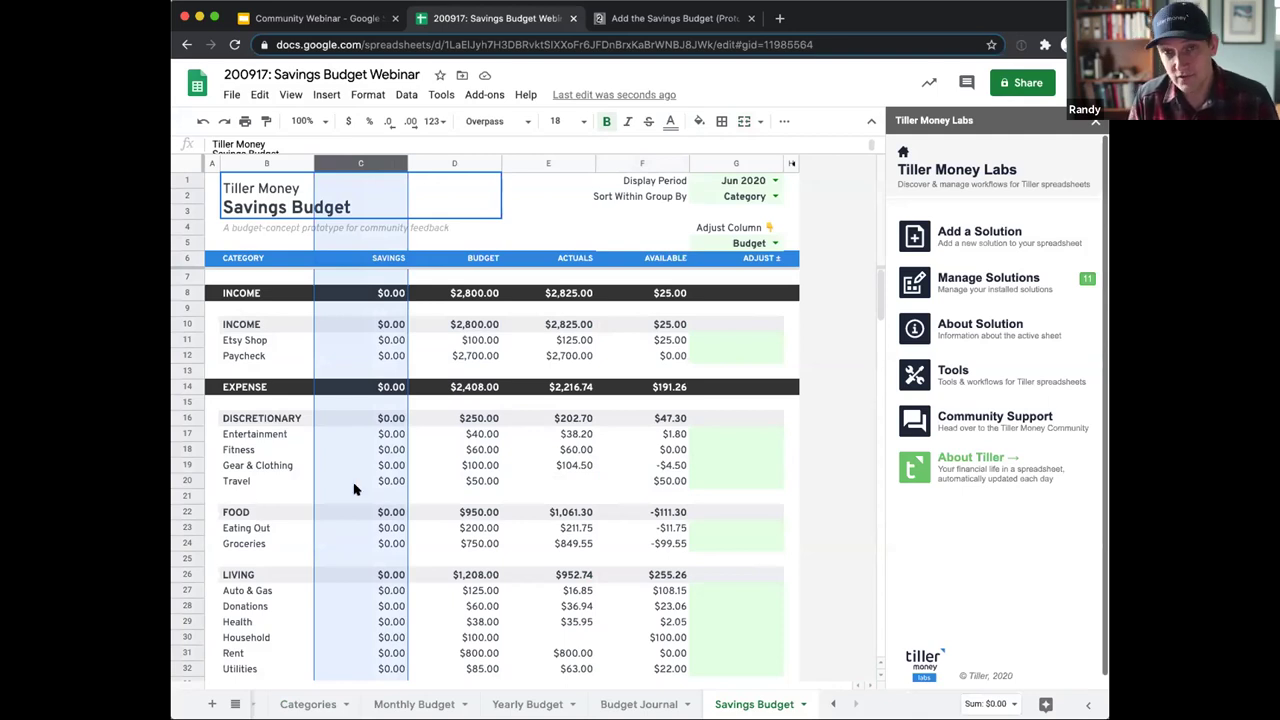
left_click(570, 300)
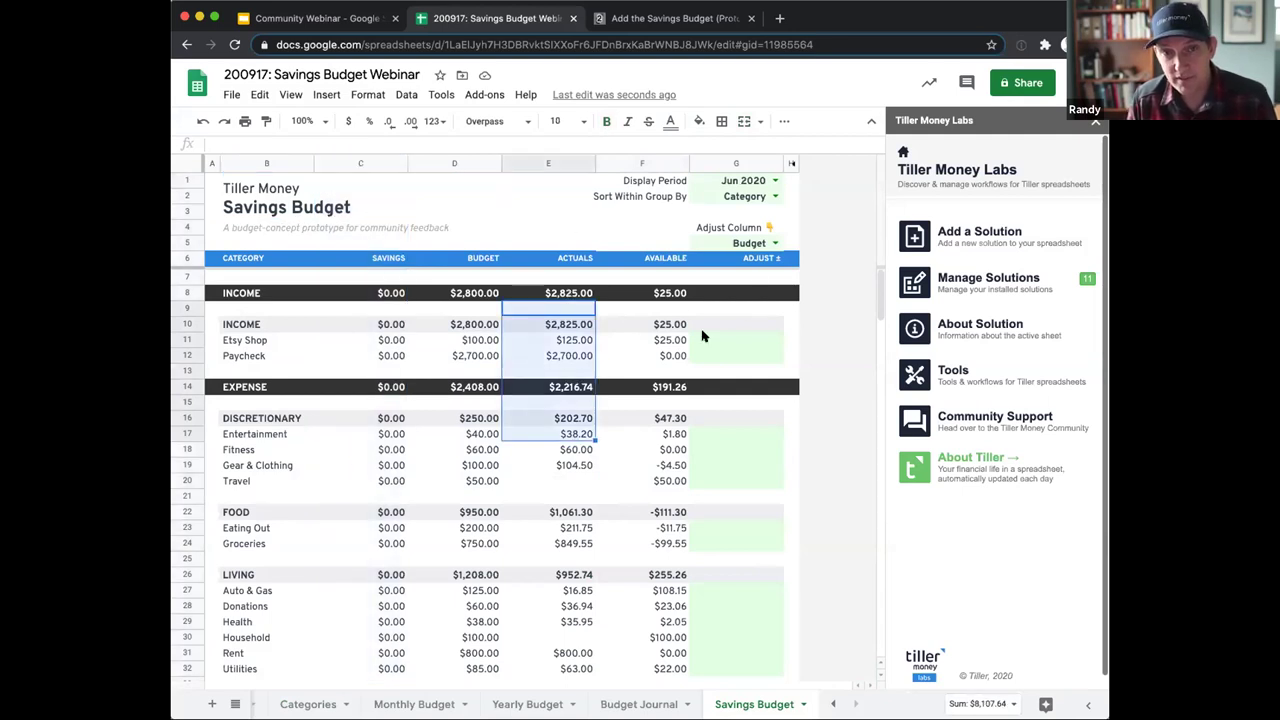
left_click_drag(665, 328, 665, 372)
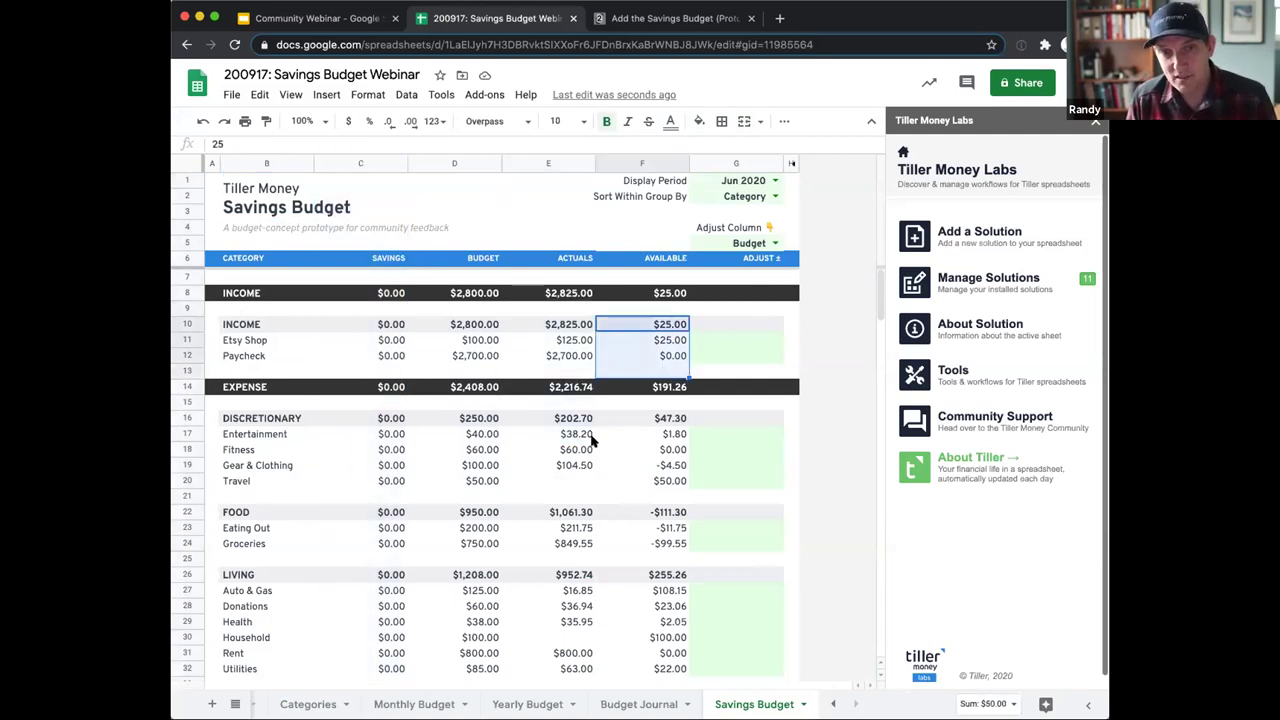
left_click(480, 436)
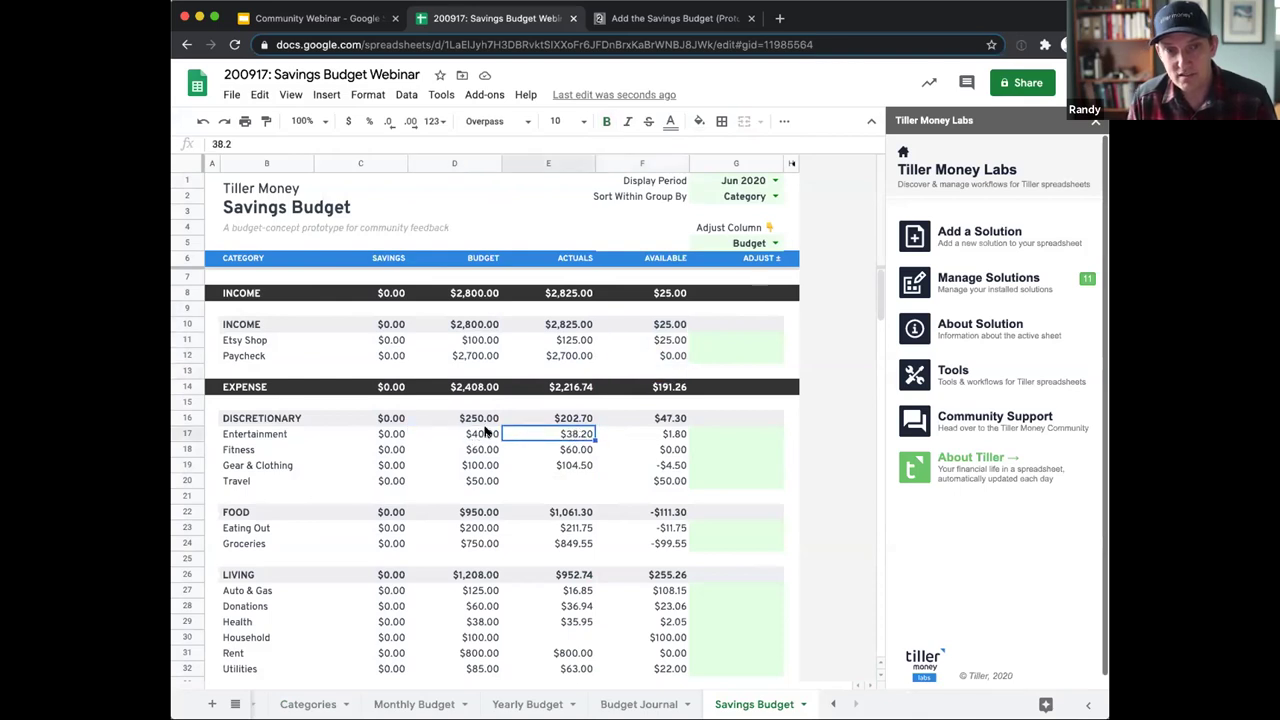
left_click(577, 433)
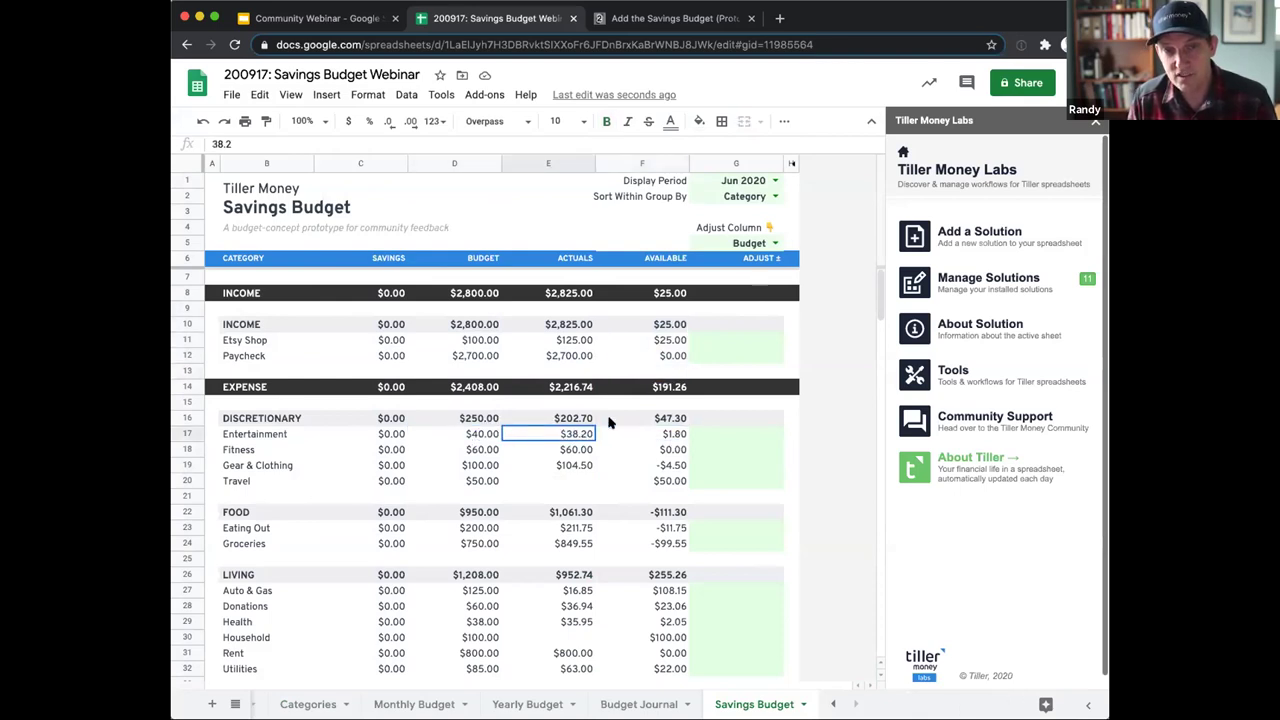
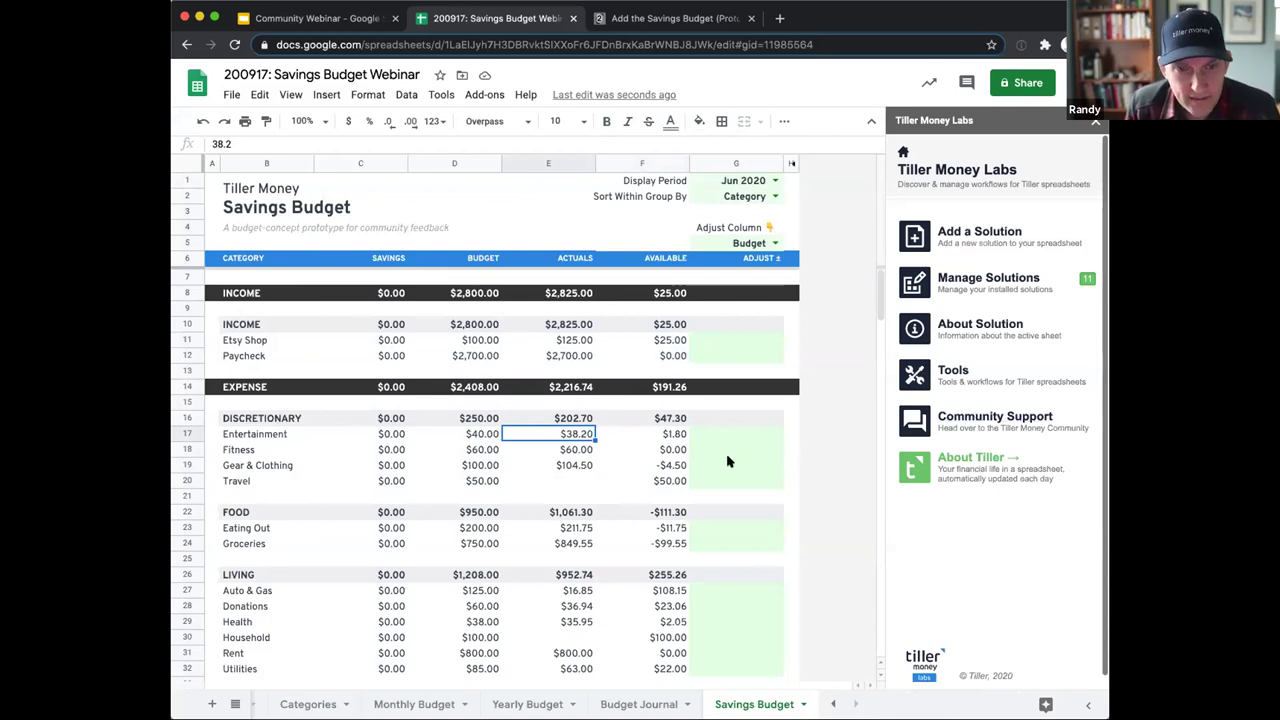
Examine the available amount and Adjust cell for Groceries, and the Savings, Budget, Actuals and Available amounts for Household
scroll(729, 461, "down", 1)
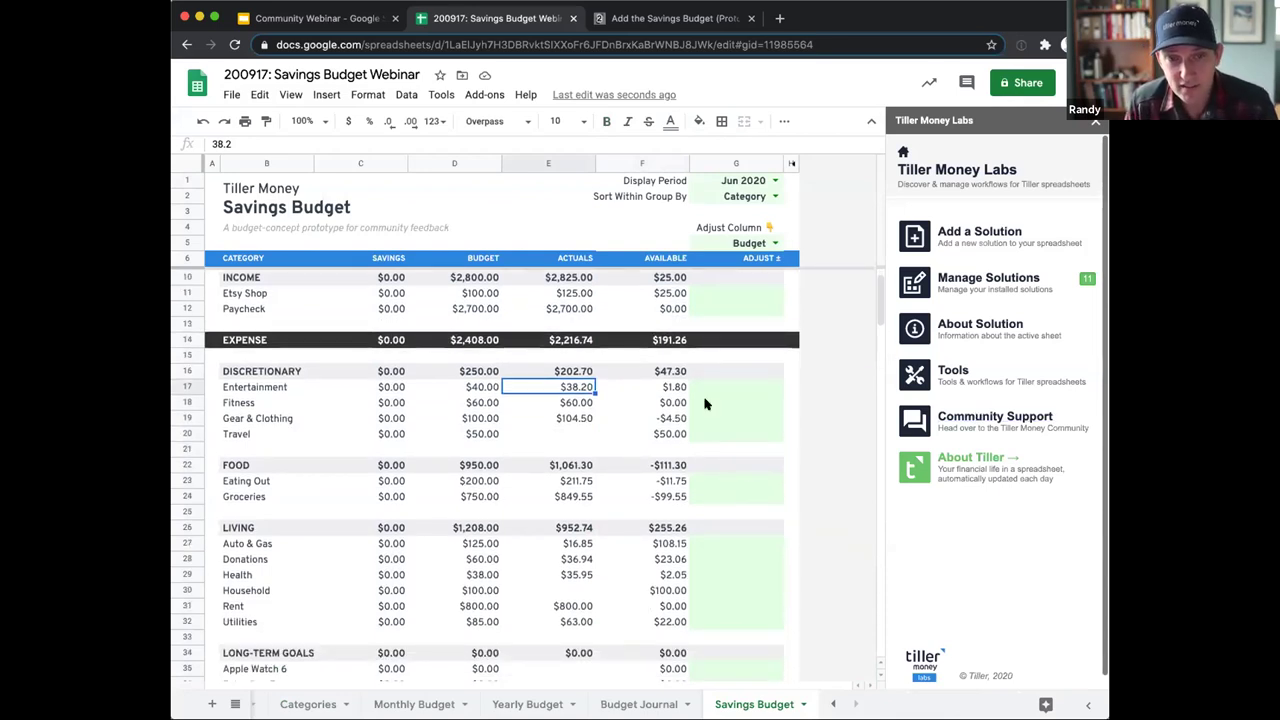
left_click(664, 494)
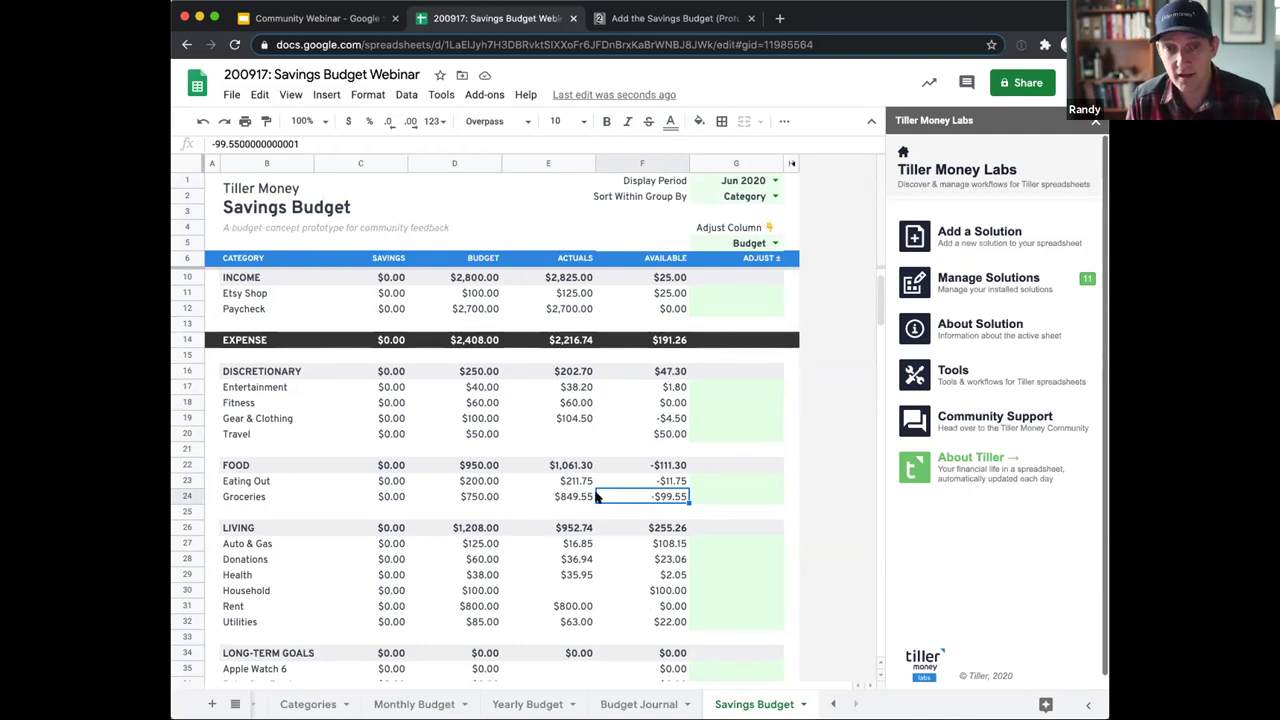
left_click(748, 496)
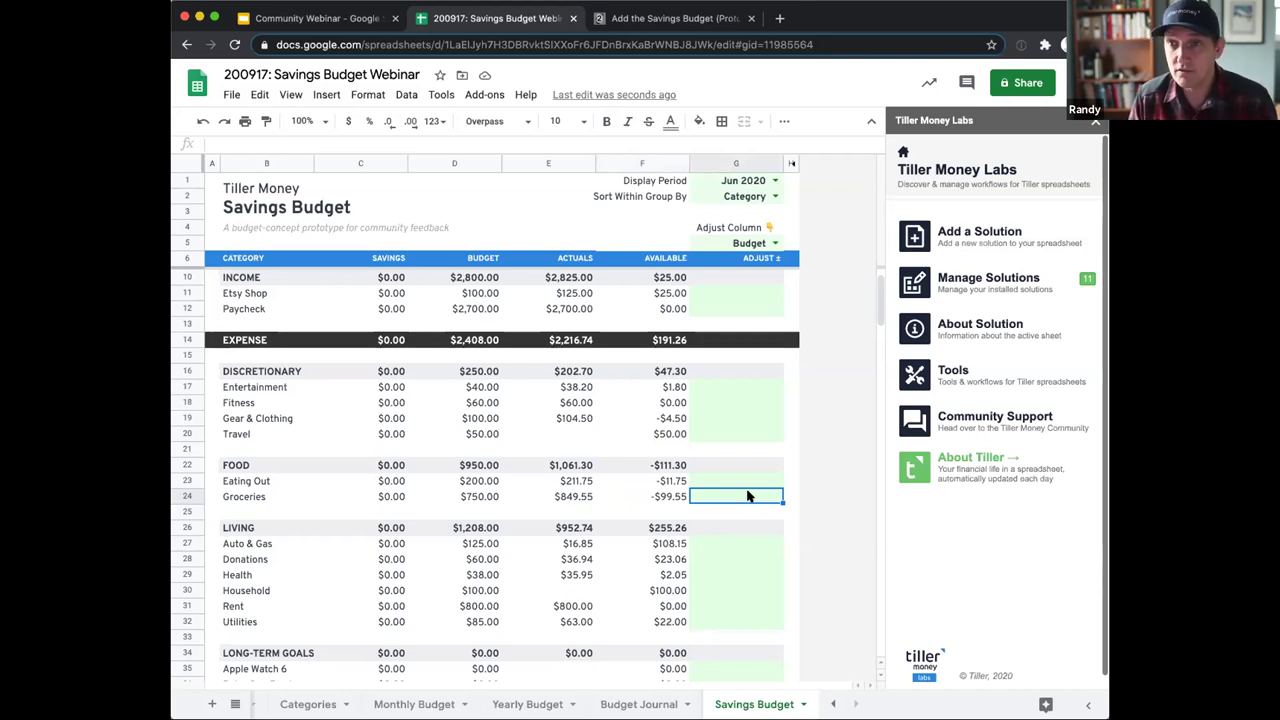
left_click(398, 591)
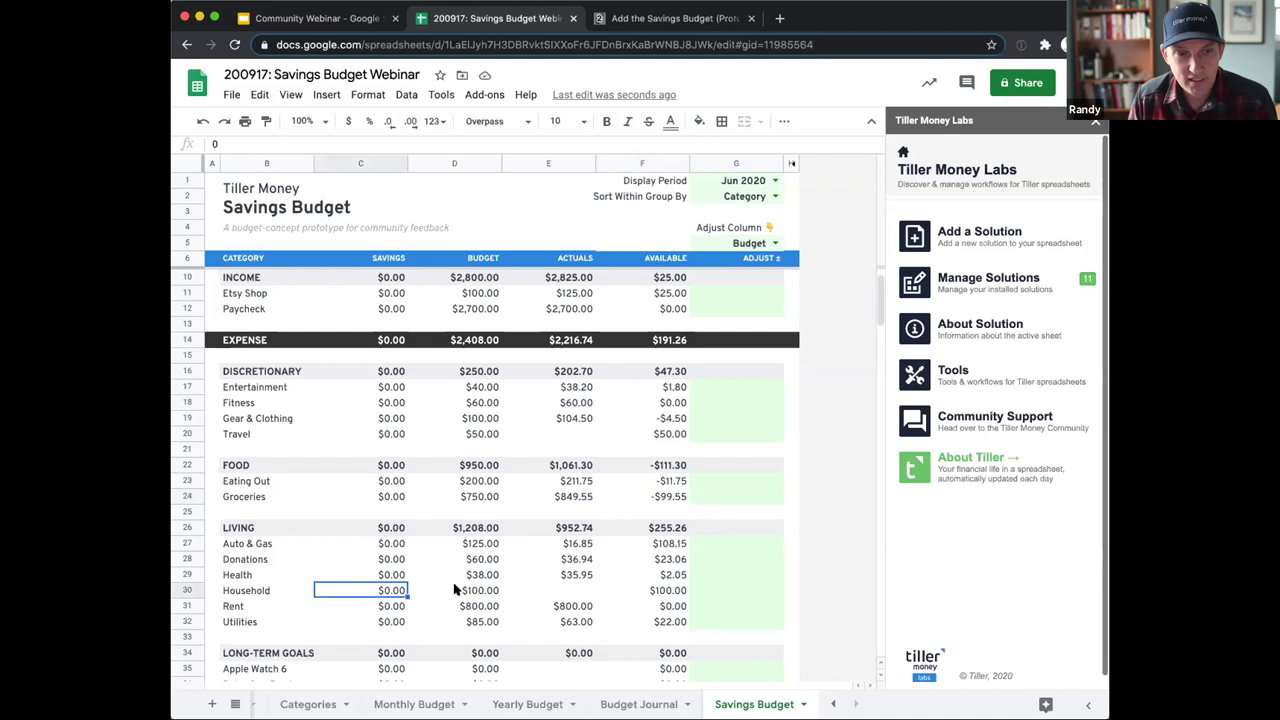
left_click(485, 591)
left_click(600, 590)
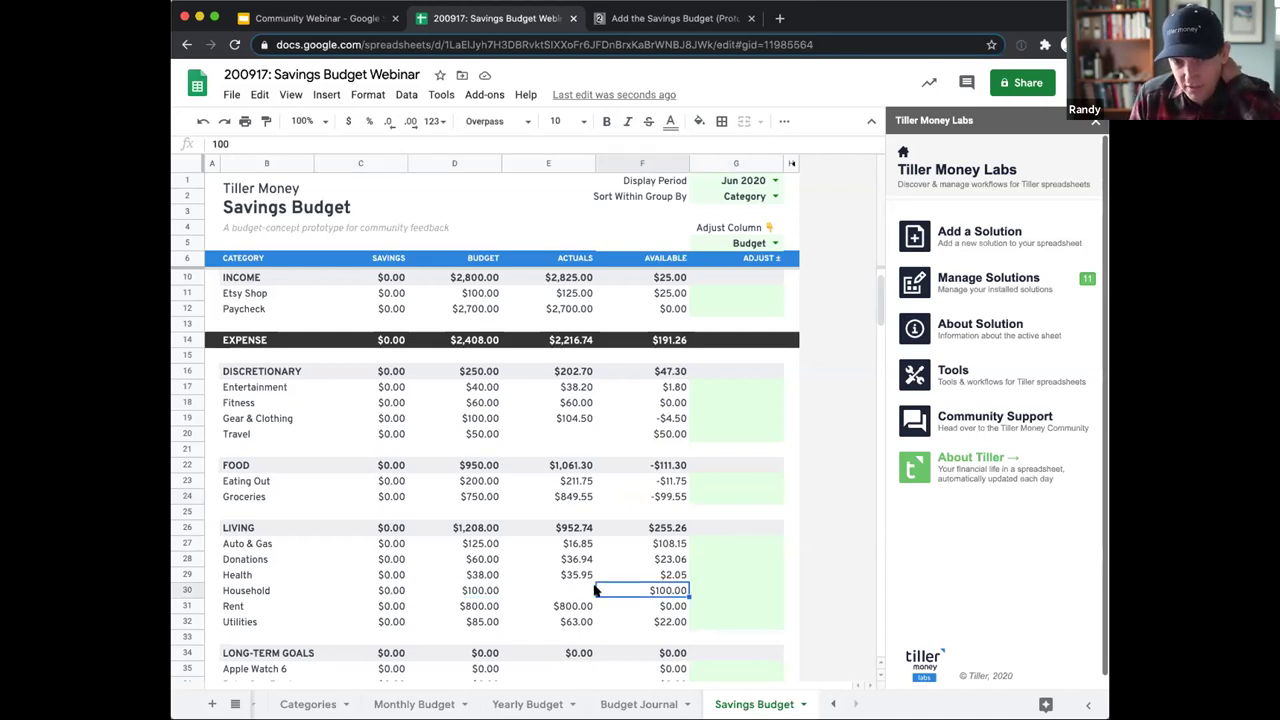
left_click(580, 590)
key("Right")
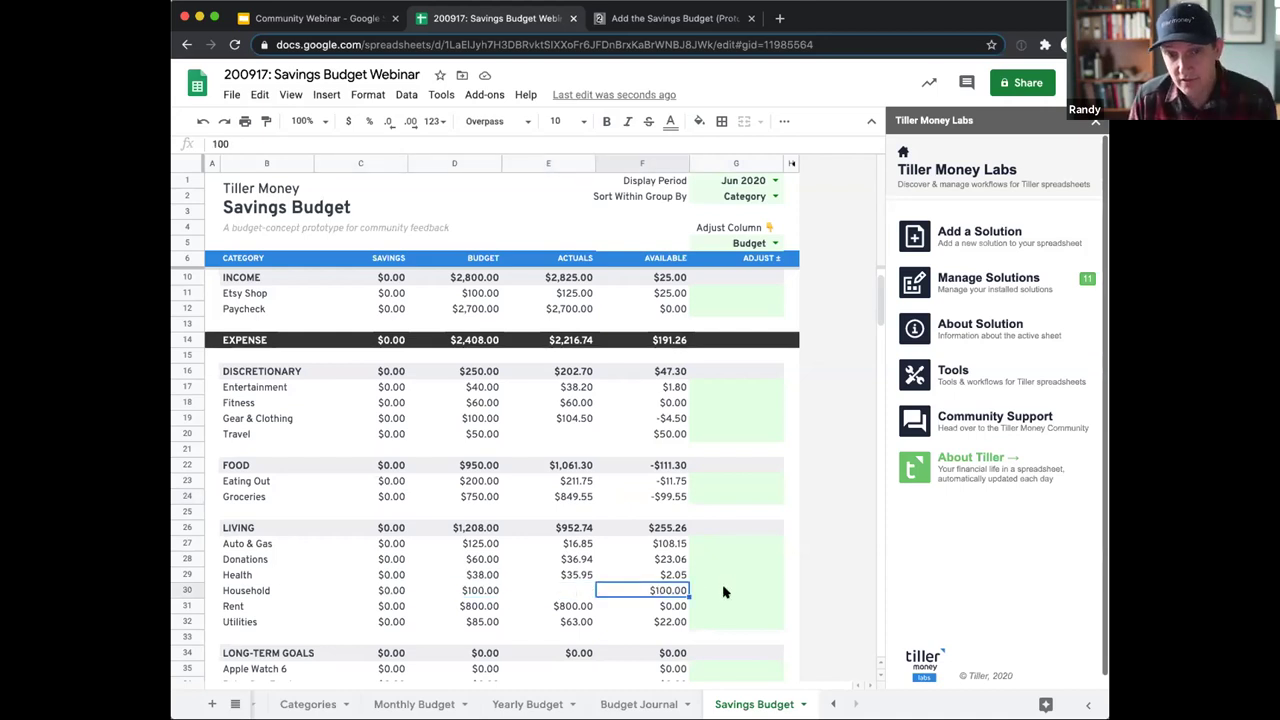
Enter budget adjustments of -100 for Household and 100 for Groceries in the Adjust column
left_click(725, 592)
type("-100")
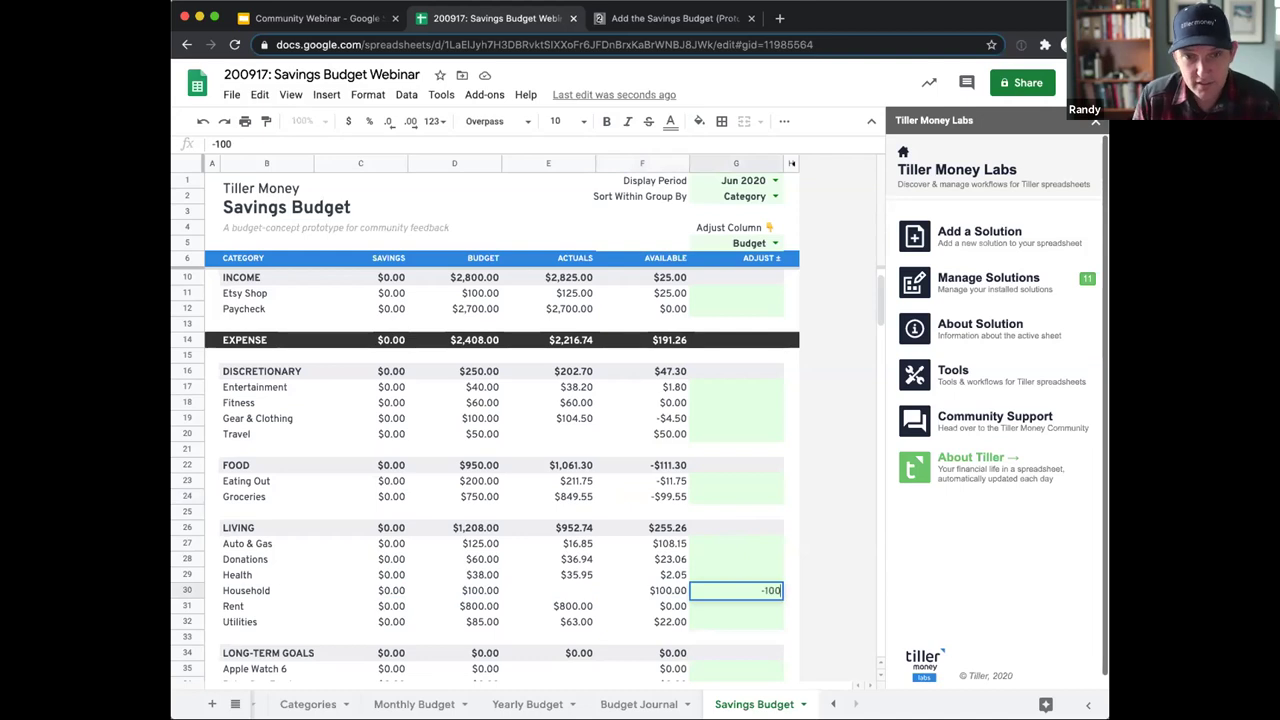
left_click(737, 496)
type("100")
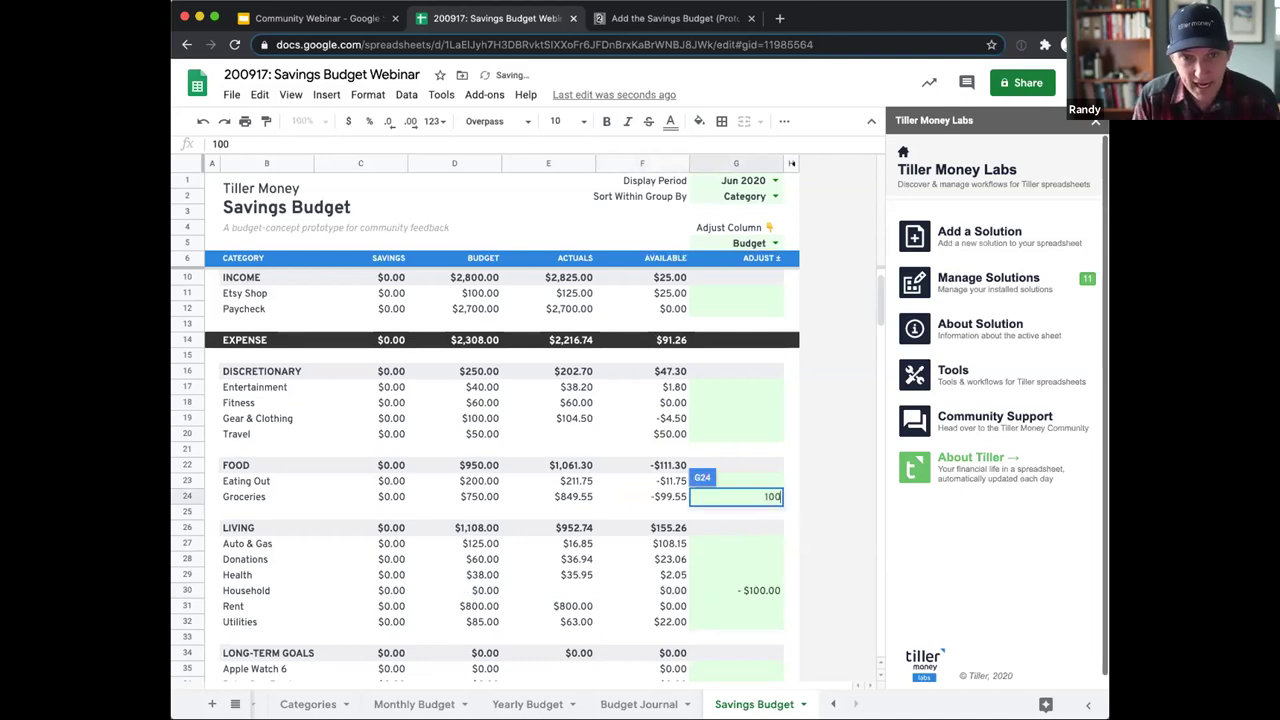
key("Return")
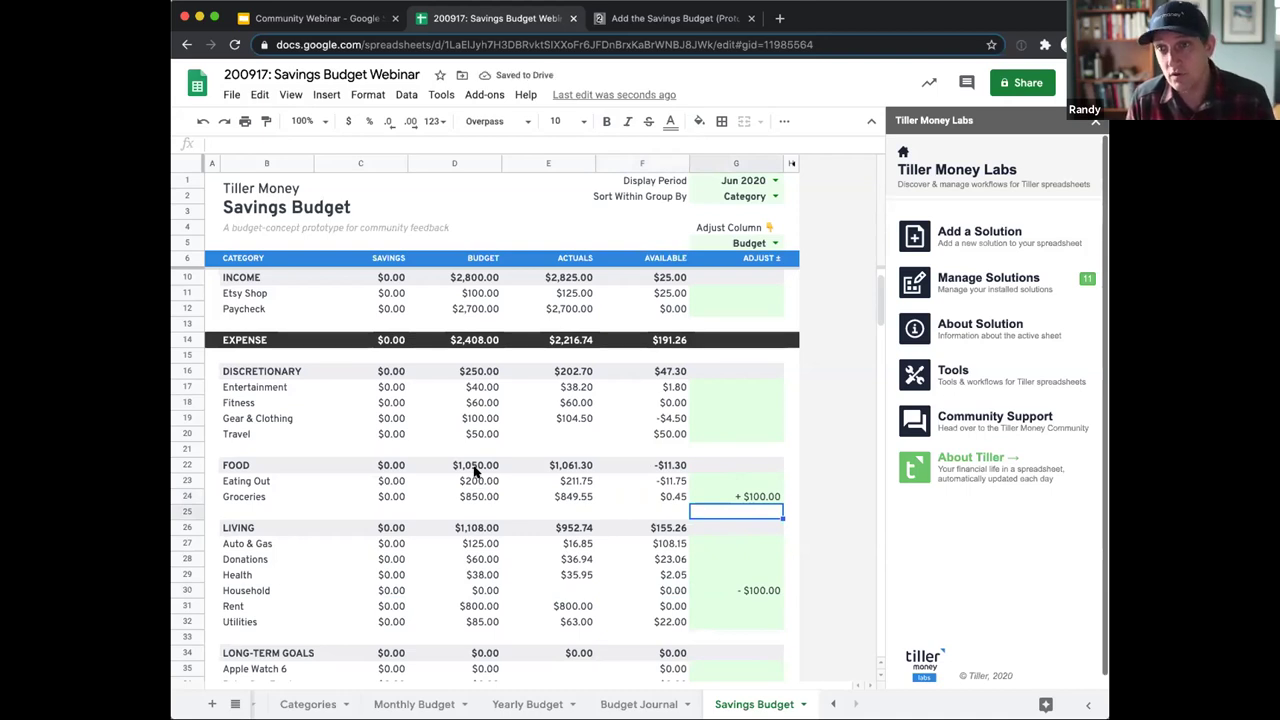
Review the pending adjustments, available amounts and budgets for Groceries and Household
left_click(731, 497)
left_click(751, 592)
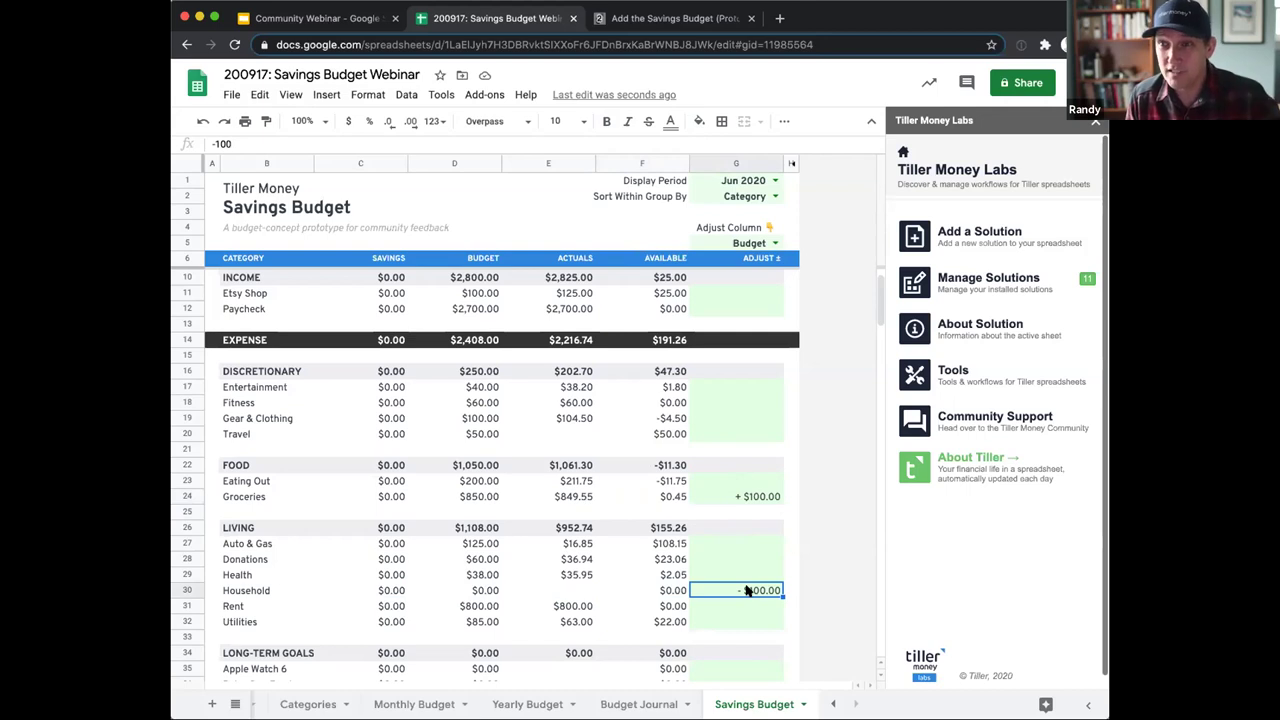
left_click(620, 498)
left_click(669, 590)
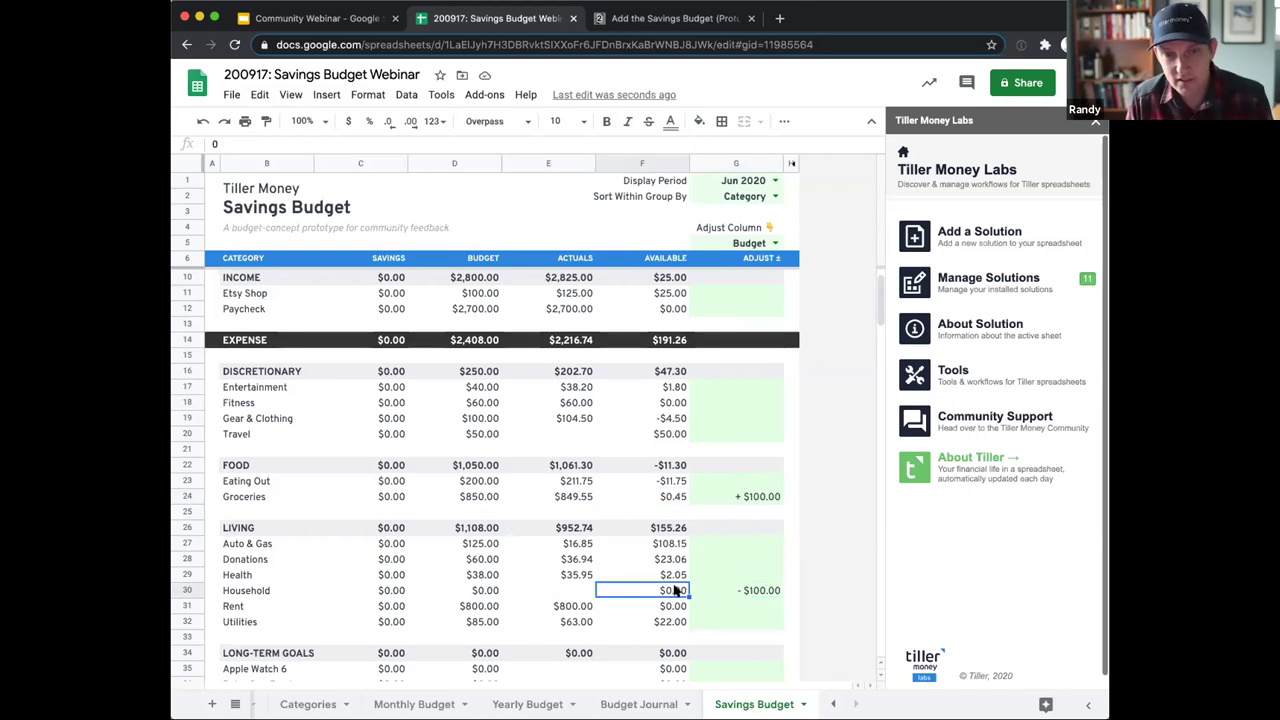
left_click(476, 497)
left_click(478, 592)
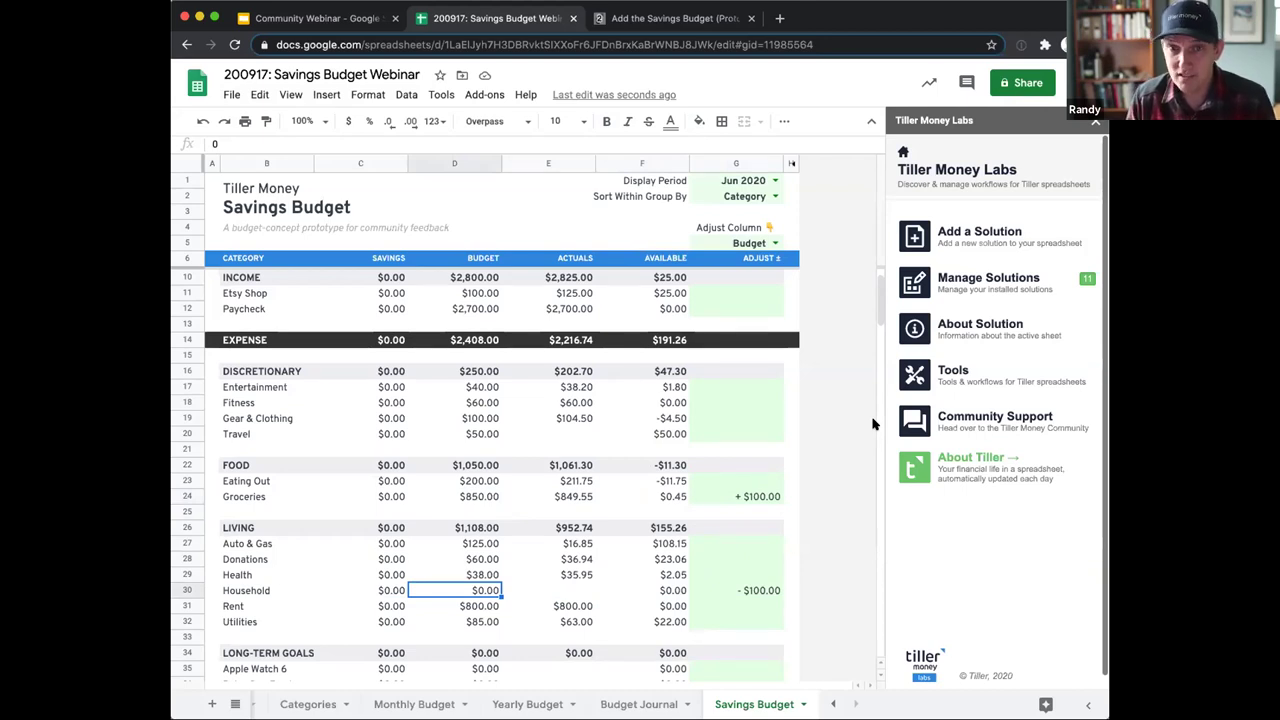
Run the Tiller Money Labs Update Budget tool to write the pending Groceries and Household adjustments to the budget
left_click(955, 372)
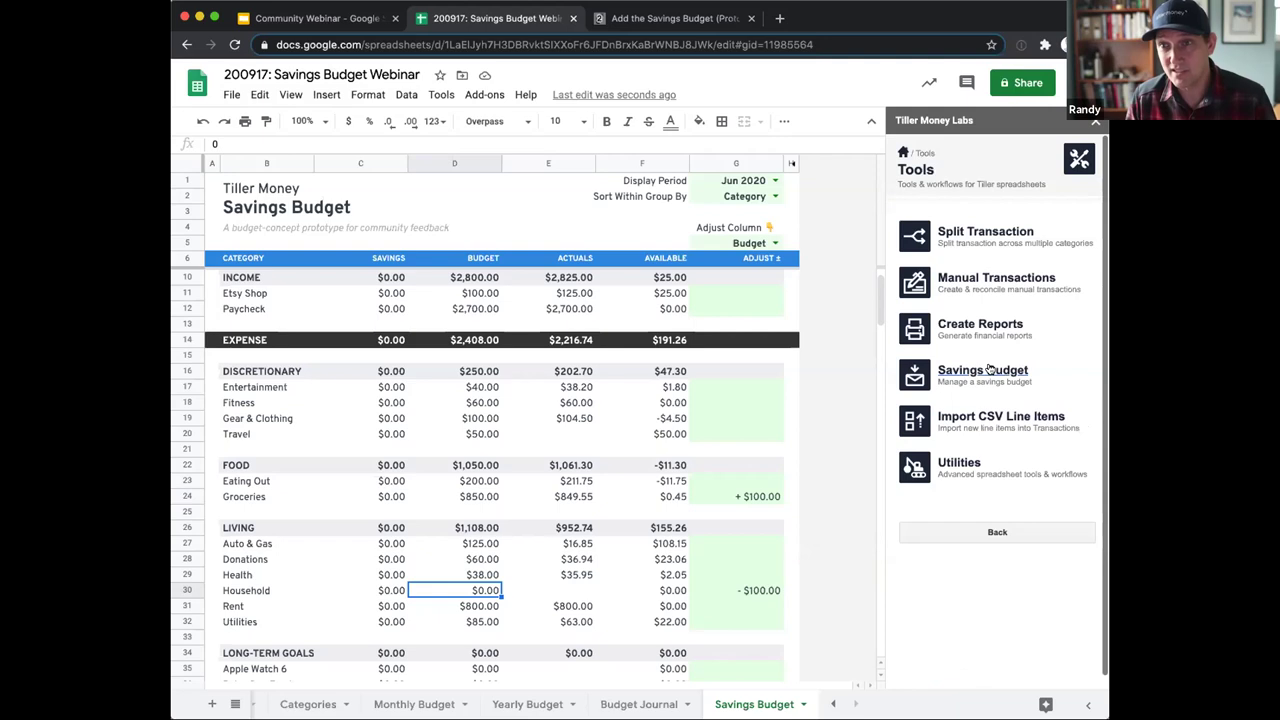
left_click(990, 370)
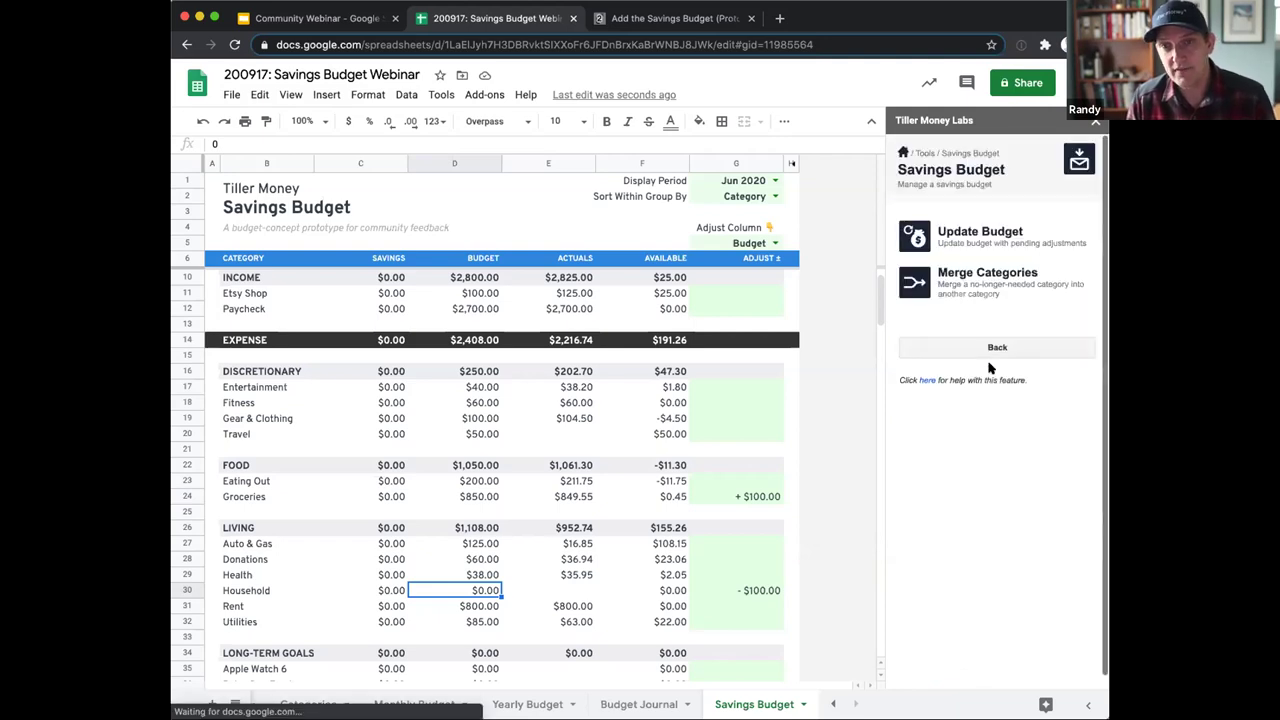
left_click(990, 231)
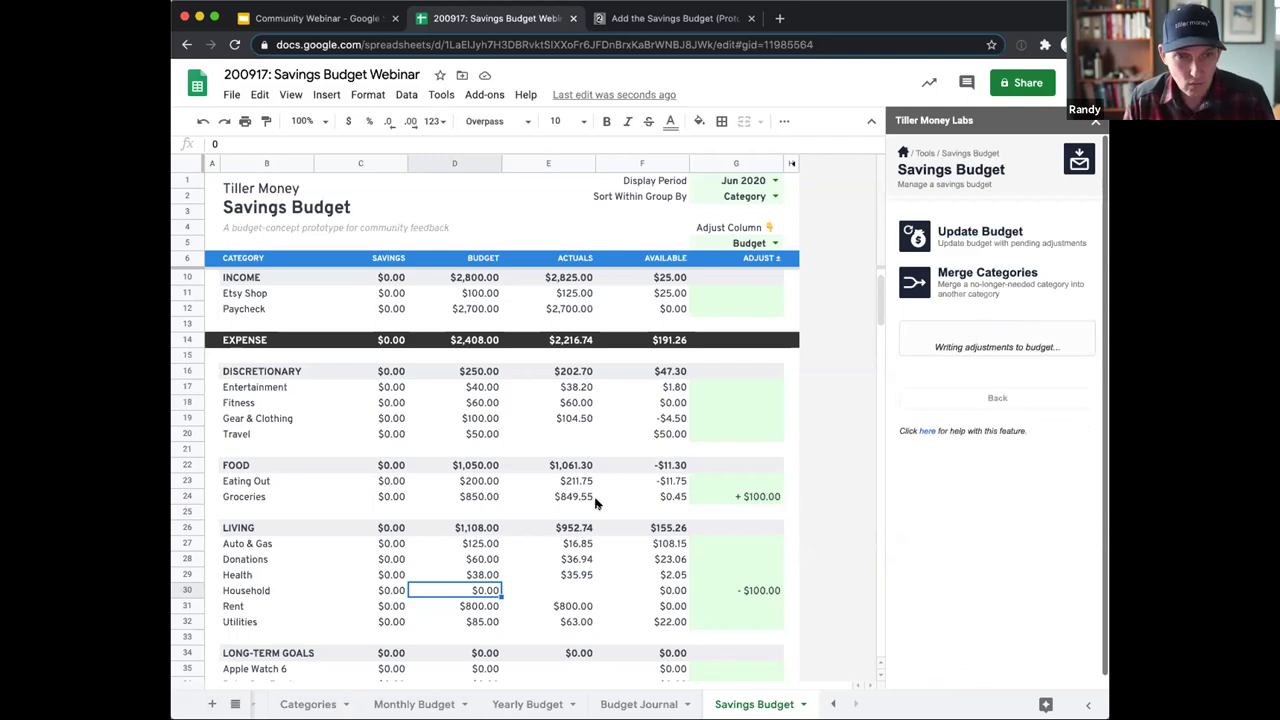
Check the updated budget amounts and the Adjust cells for Groceries and Household
left_click(477, 497)
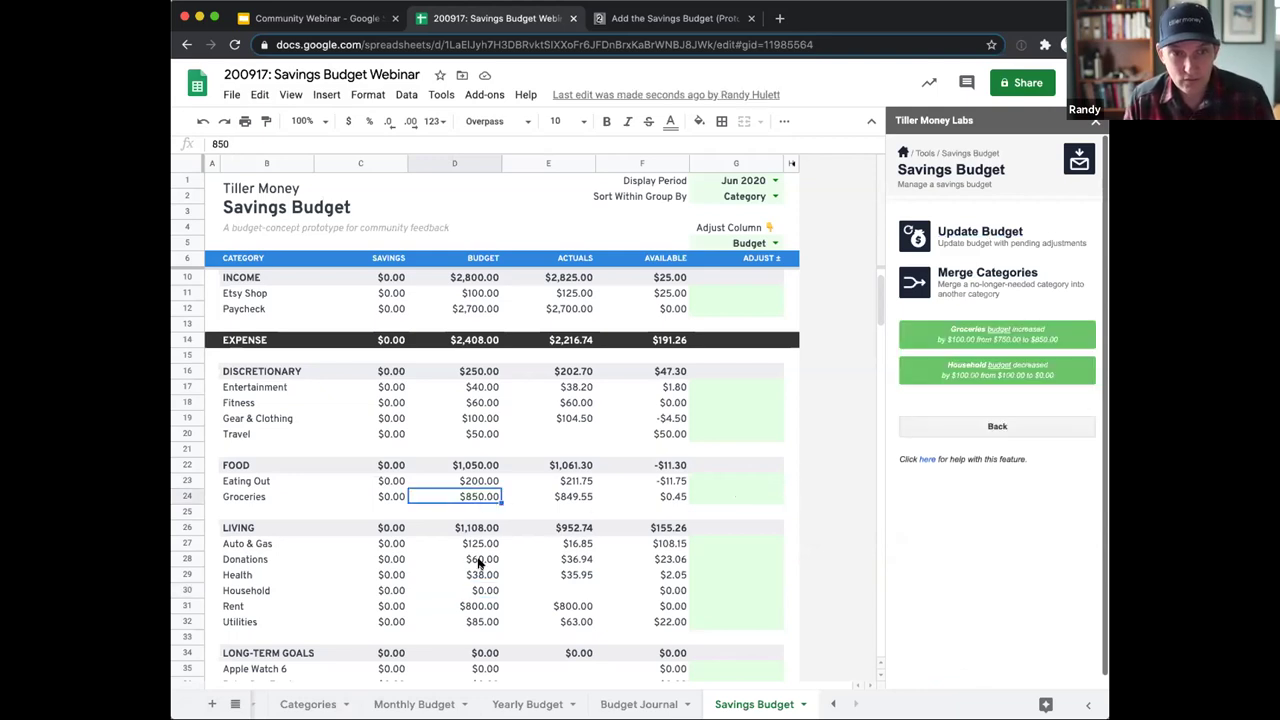
left_click(477, 592)
left_click(483, 497)
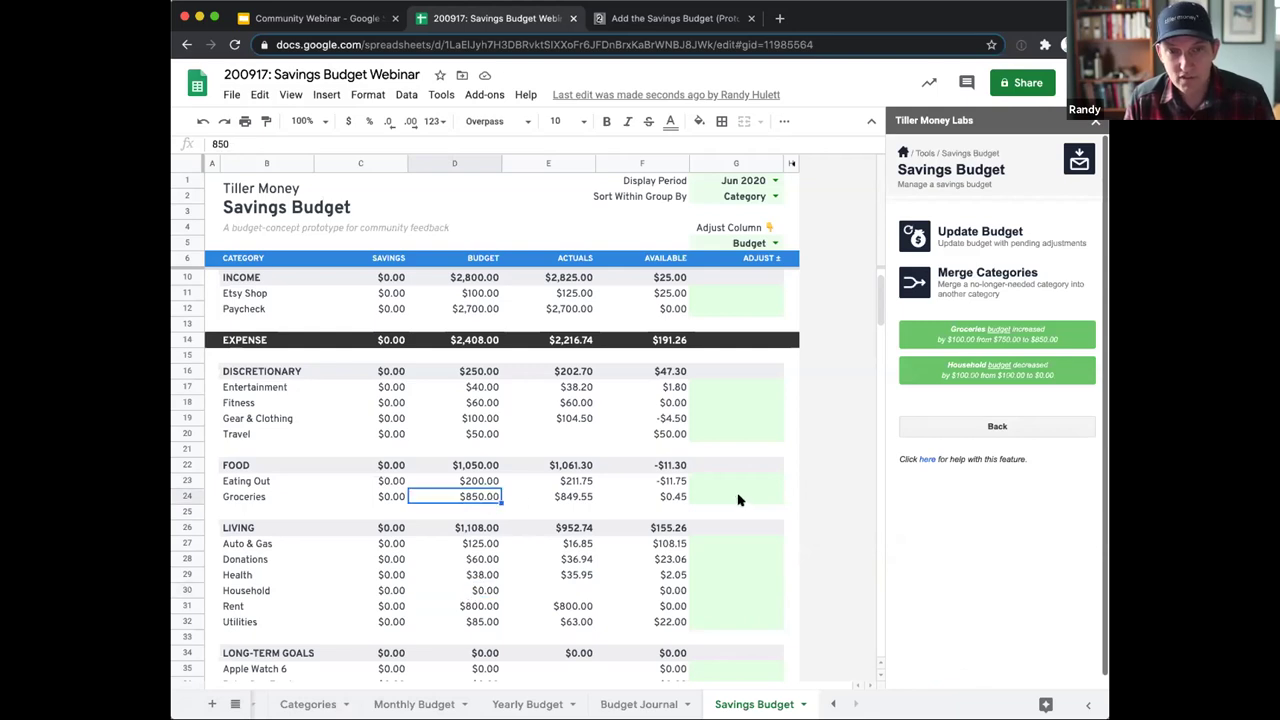
left_click(738, 497)
left_click(738, 592)
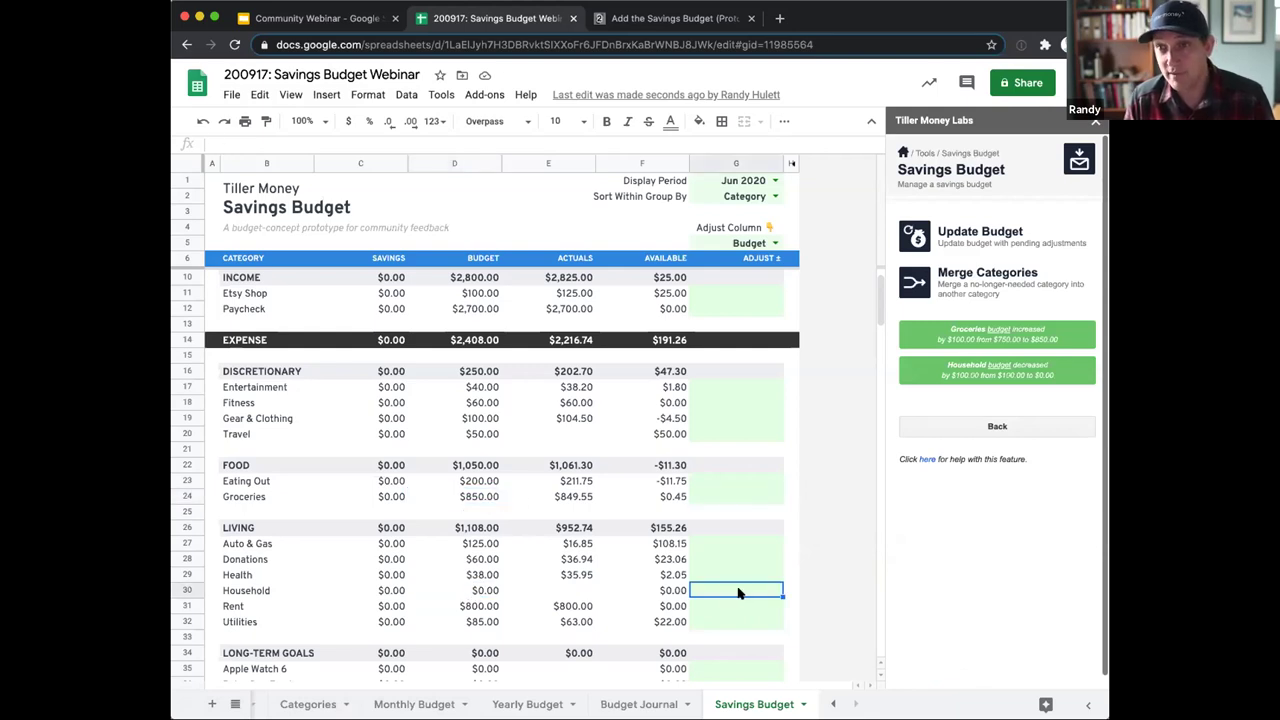
left_click(488, 497)
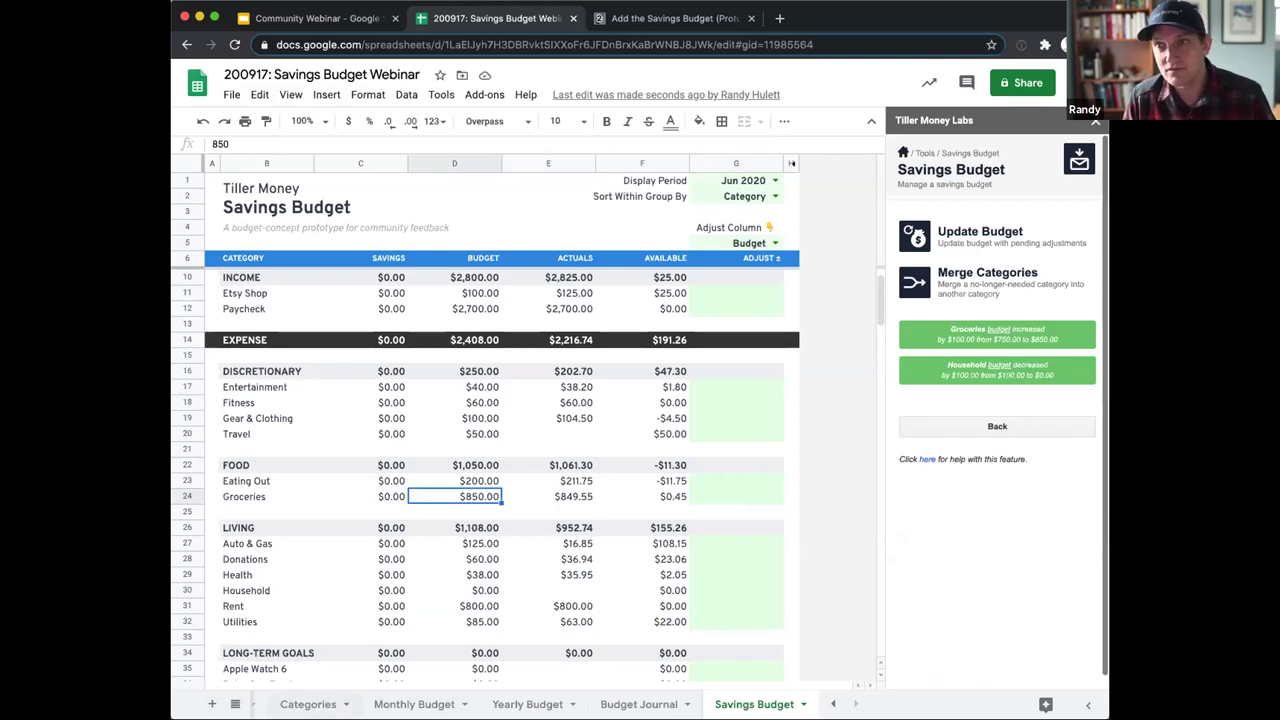
On the Categories sheet, compare the Groceries and Household budgets for June 2020 with the following months
left_click(318, 702)
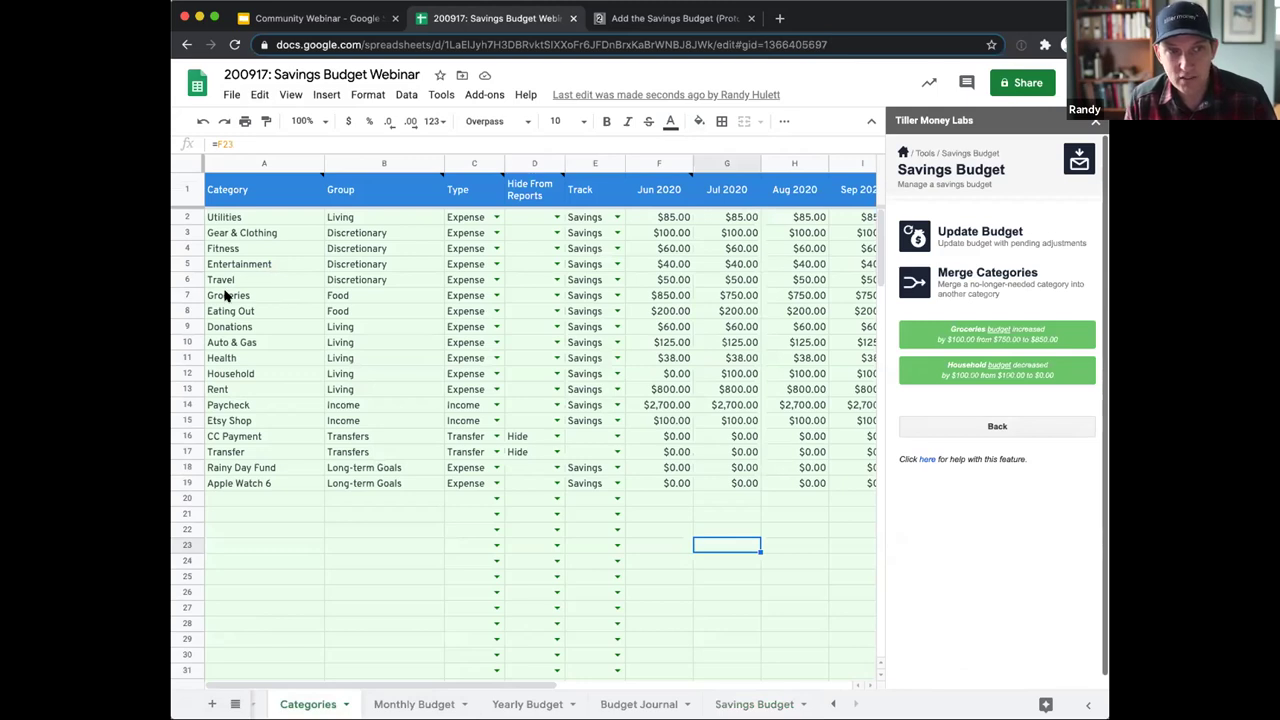
left_click(668, 295)
left_click(728, 296)
key("Left")
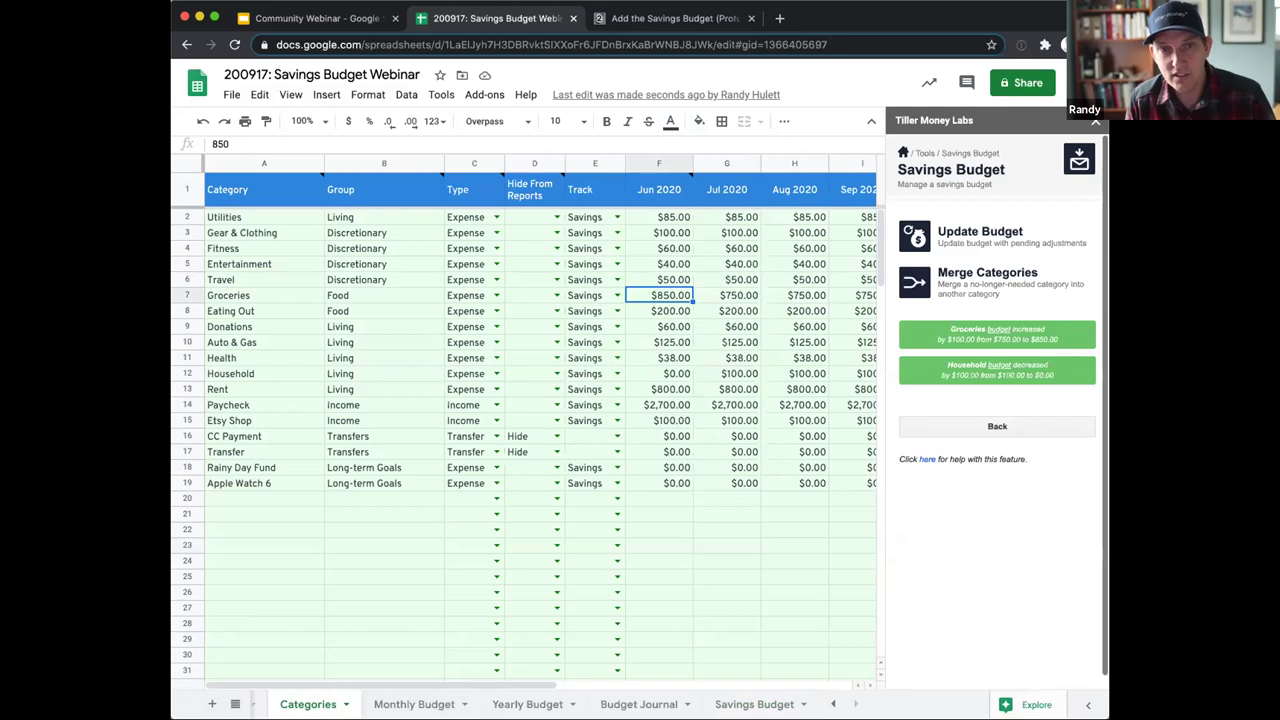
key("Right")
key("Right")
key("Left")
key("Right")
key("Left")
key("Left")
key("Down")
key("Down")
key("Down")
key("Down")
key("Down")
key("Right")
key("Right")
key("Left")
key("Left")
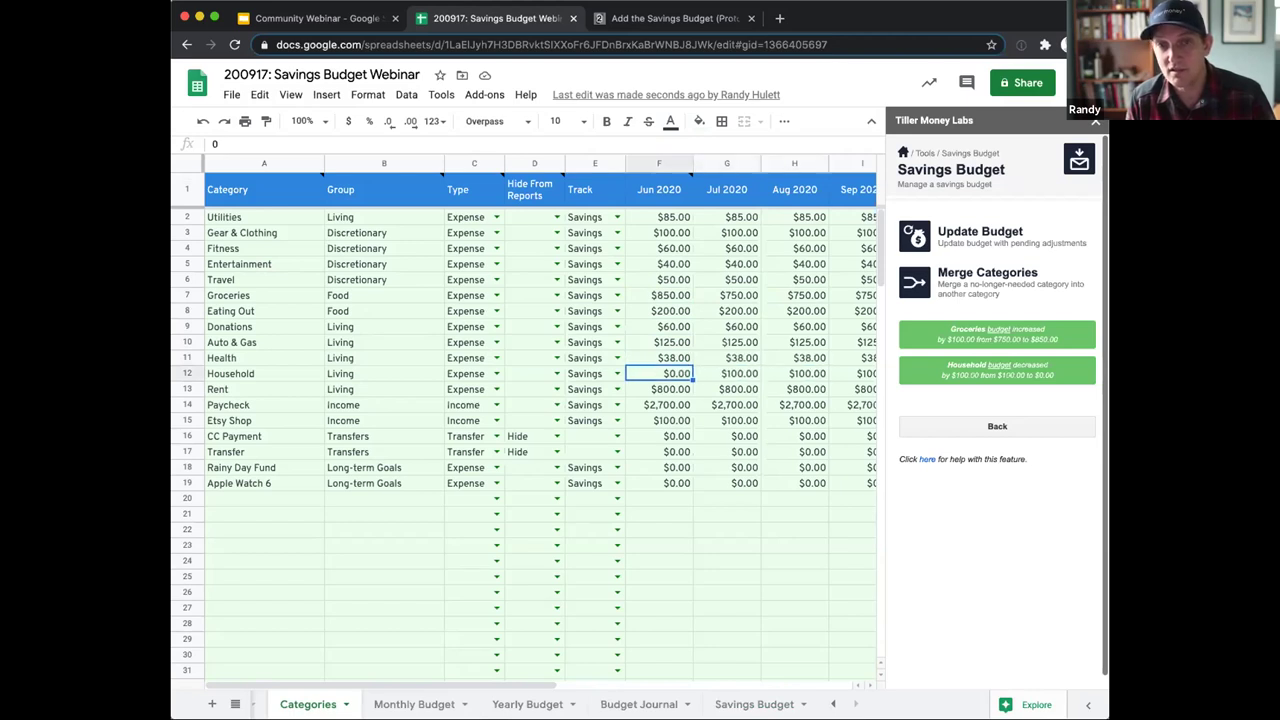
Return to the Savings Budget sheet and examine the savings and budget amounts of the long-term goals
left_click(755, 703)
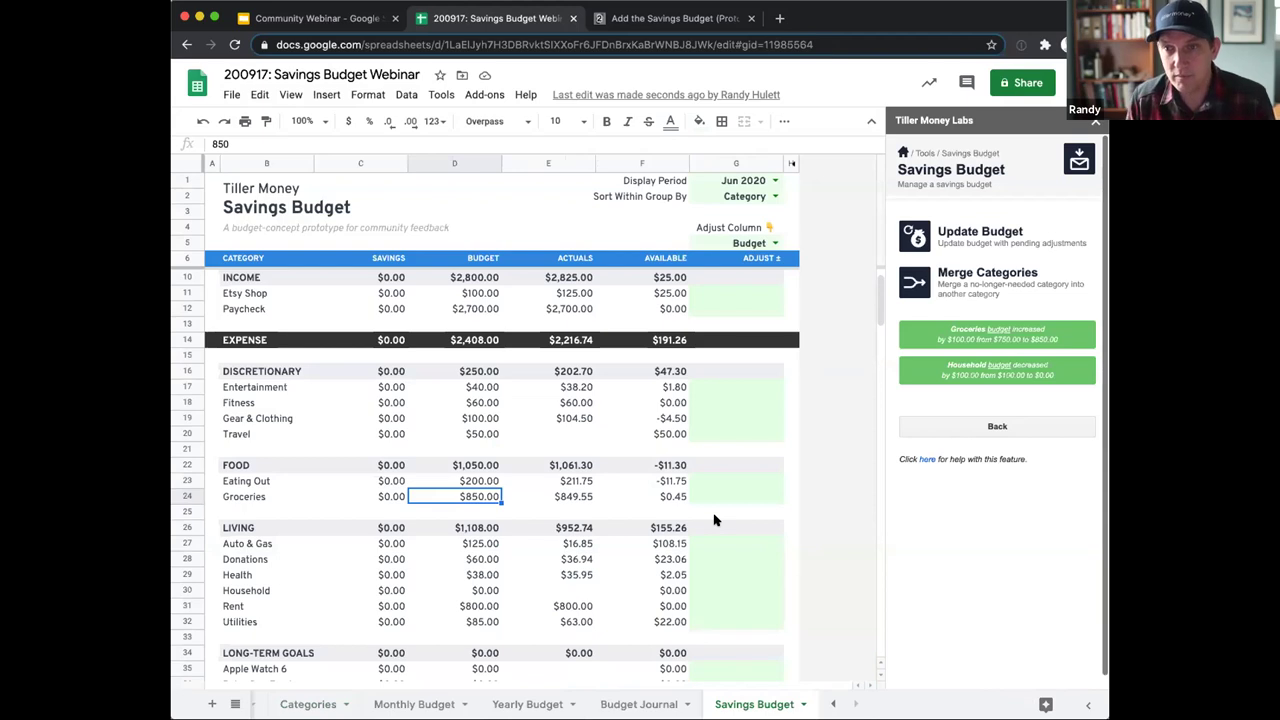
scroll(597, 514, "down", 2)
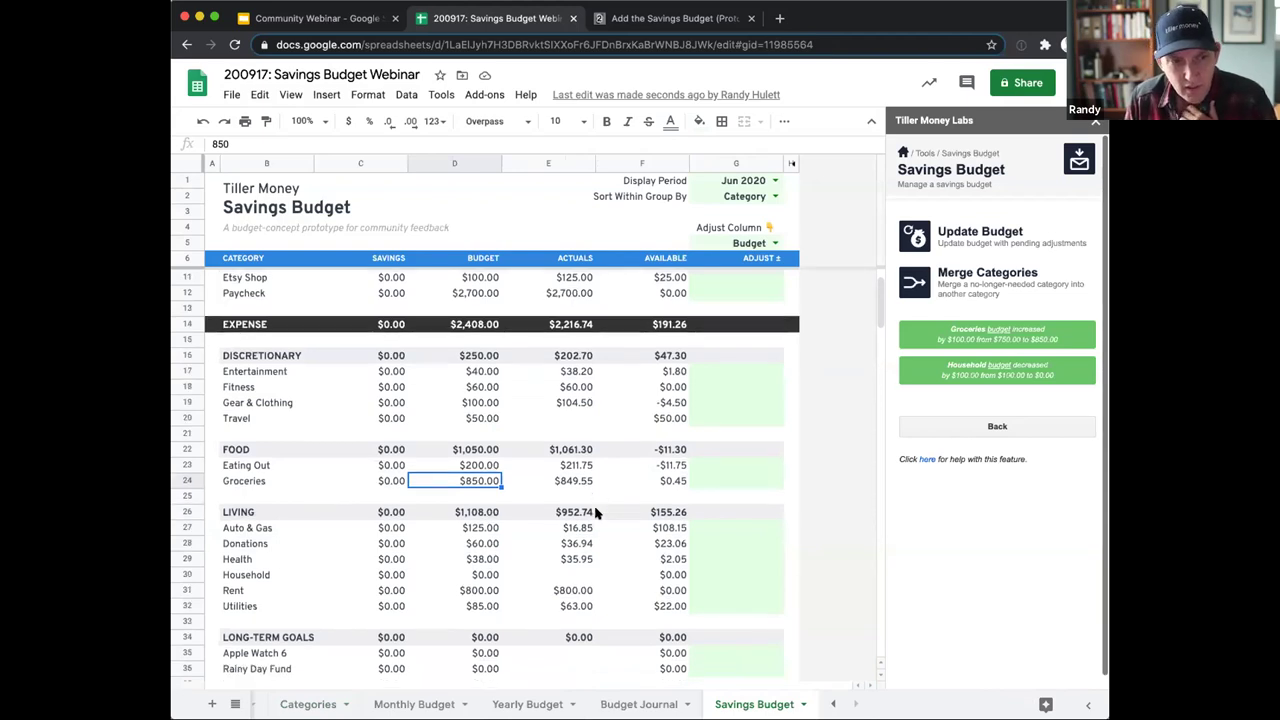
left_click_drag(240, 592, 620, 630)
left_click(563, 654)
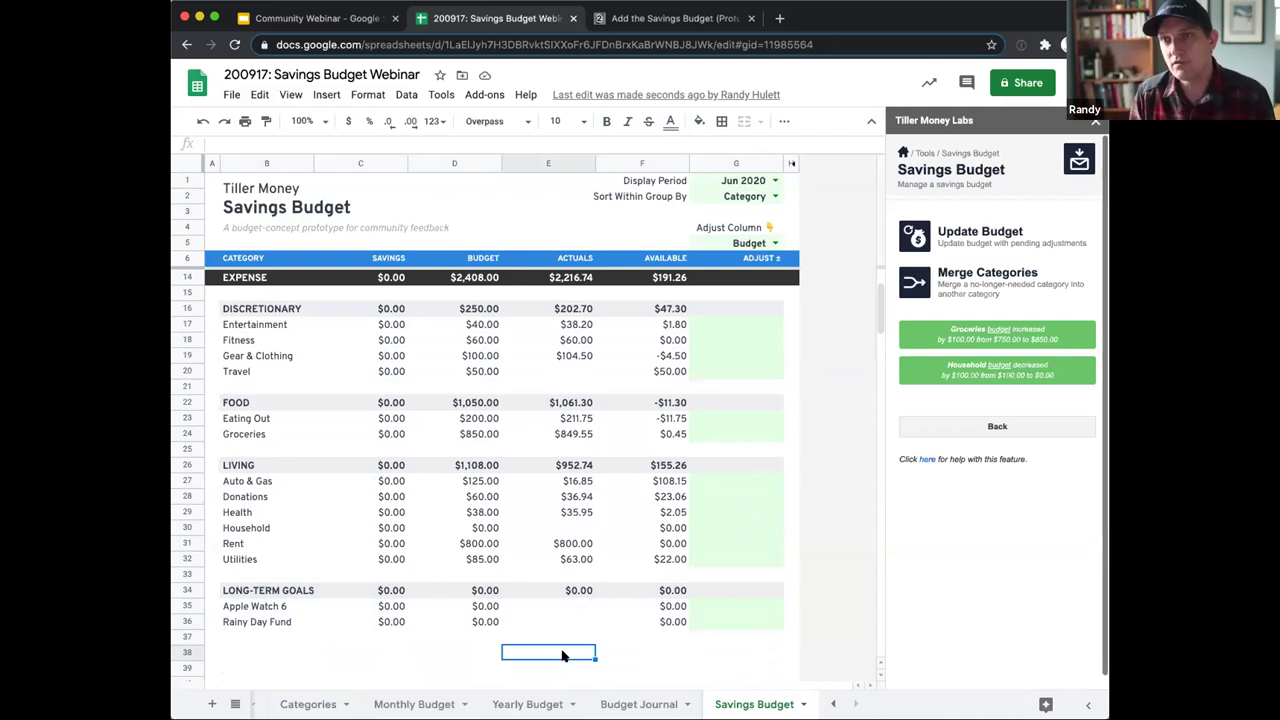
left_click(381, 622)
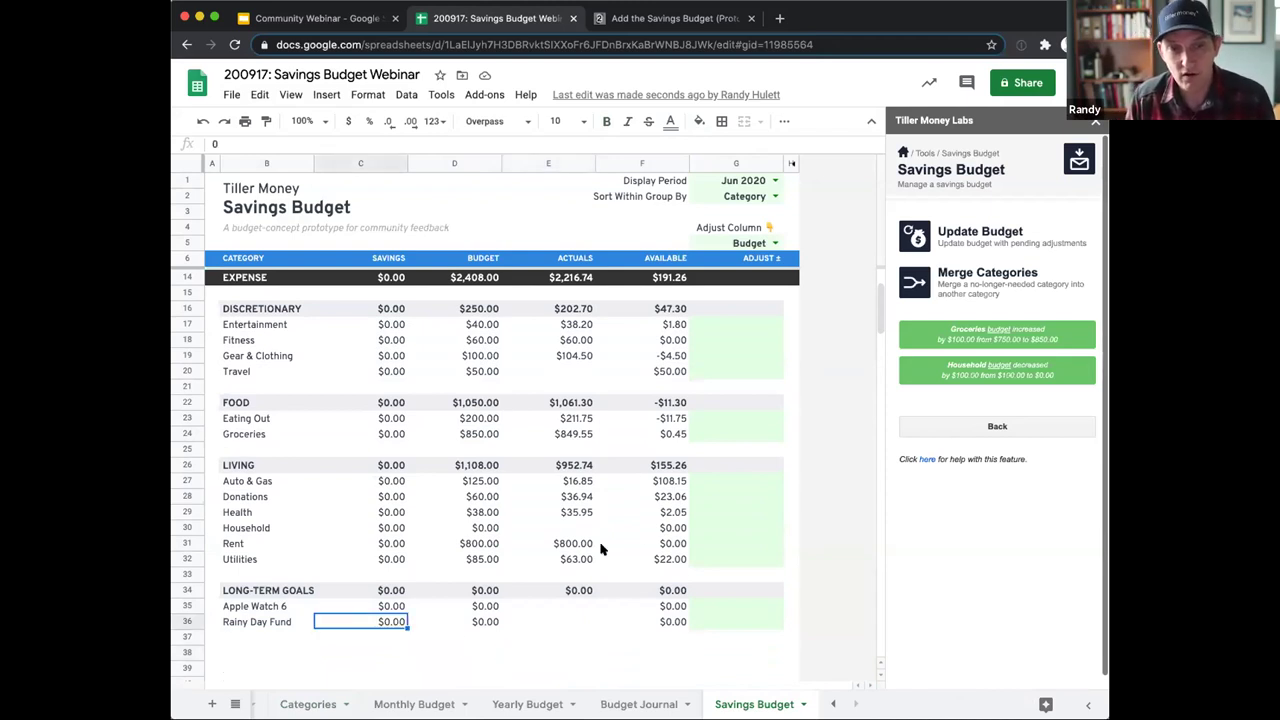
left_click(490, 607, "shift")
Compare the total Income budget with the total Expense budget and review the Expense summary row
scroll(530, 565, "up", 3)
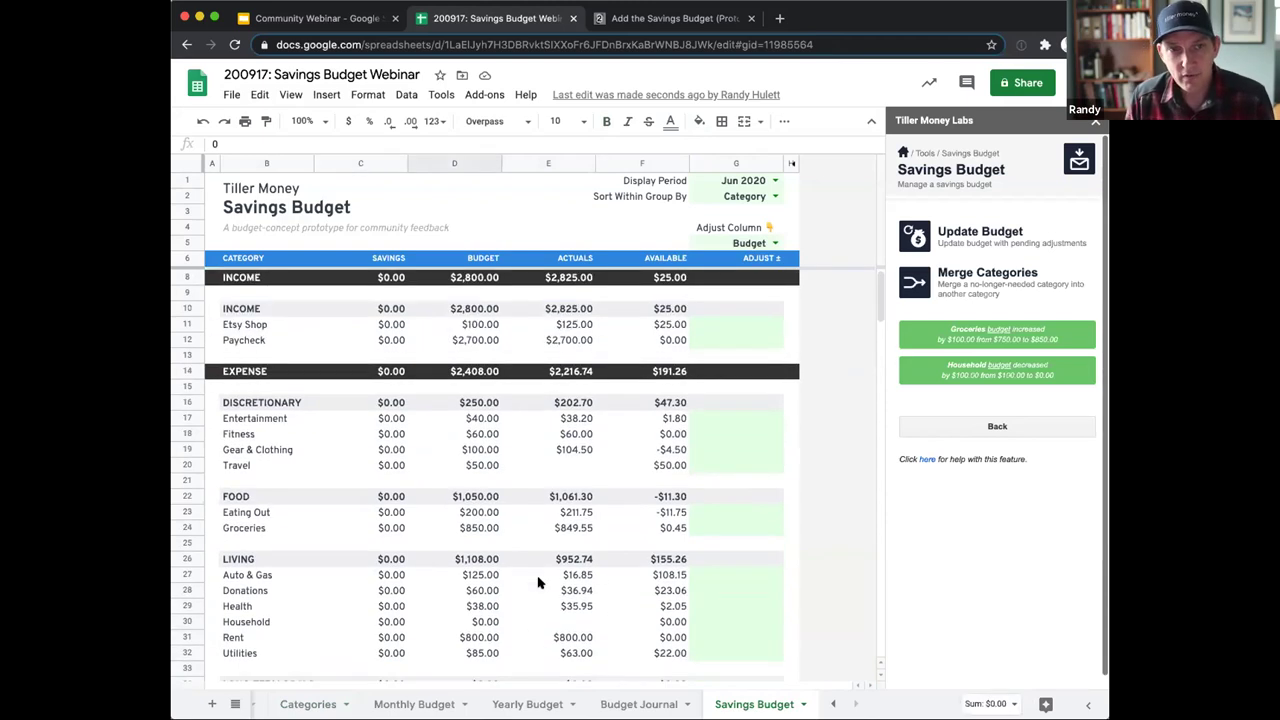
left_click(485, 294)
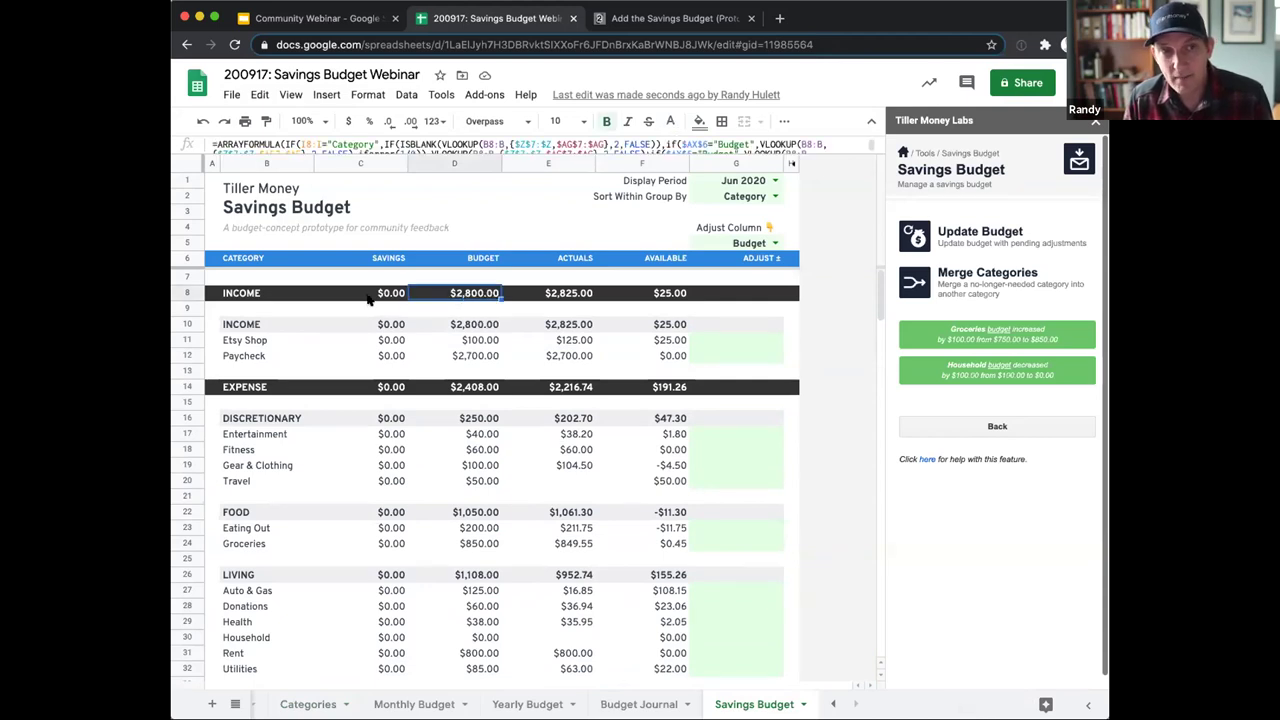
left_click(466, 390)
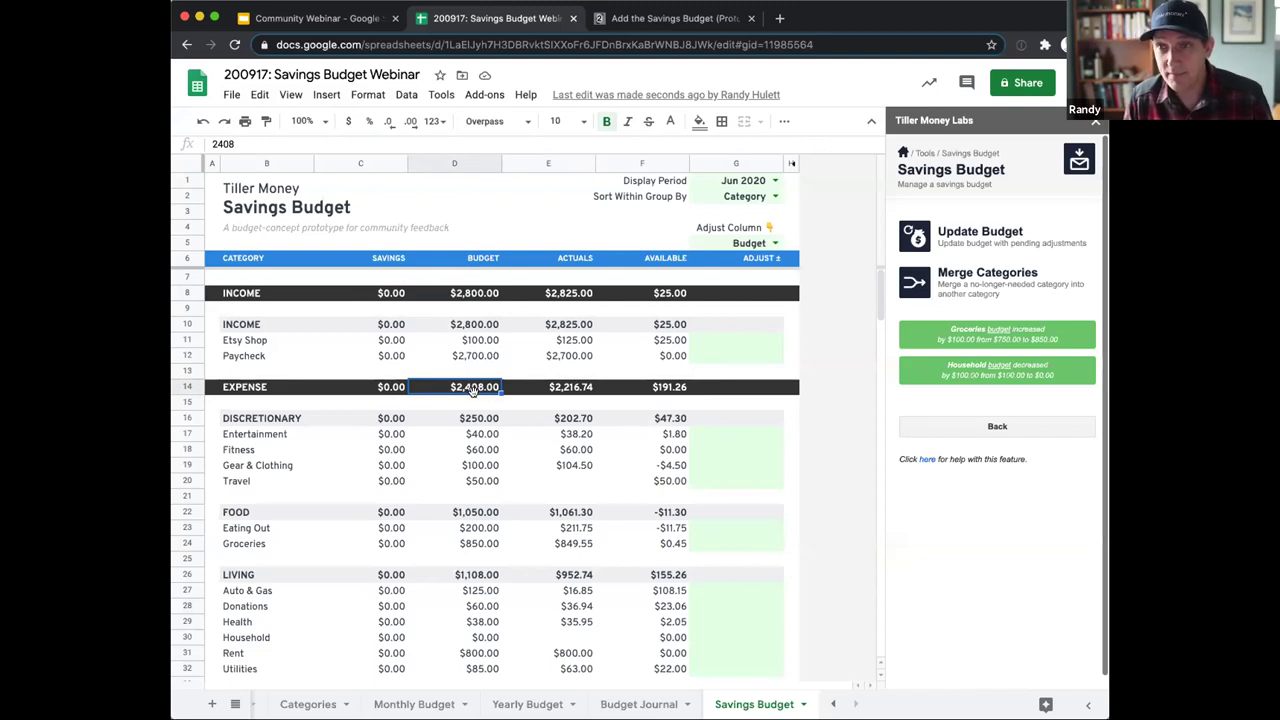
left_click_drag(248, 392, 655, 400)
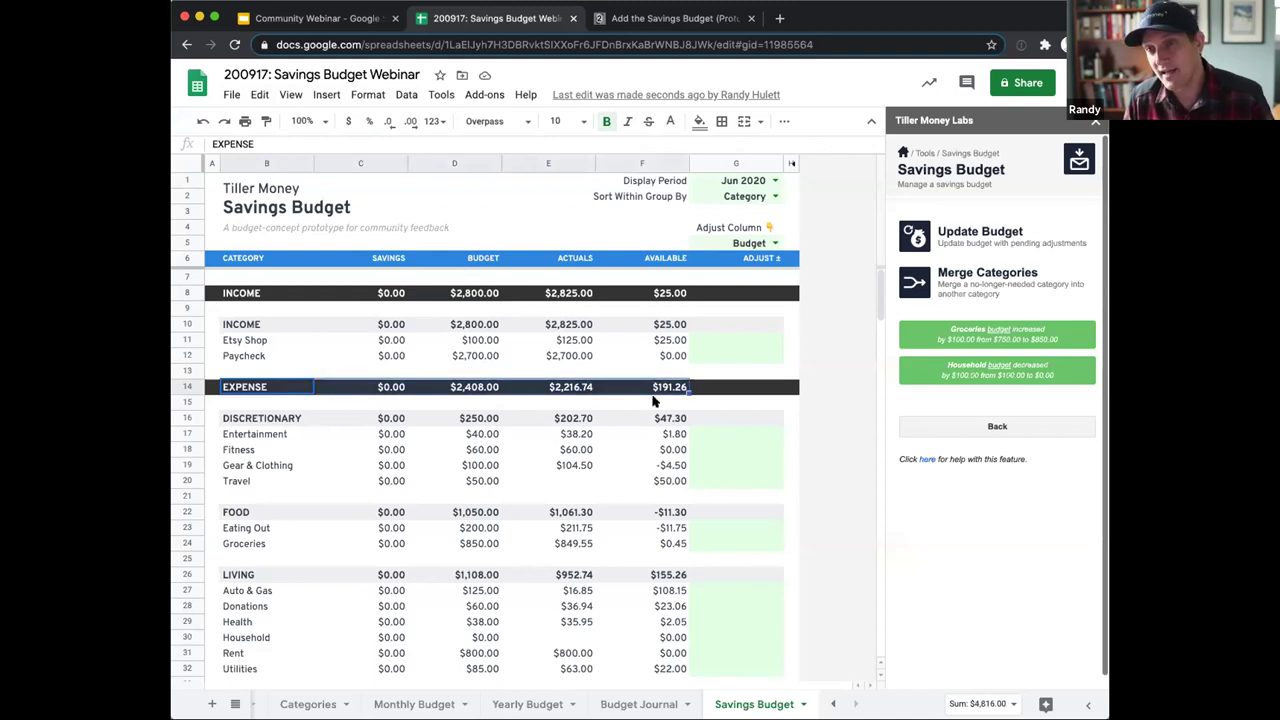
Enter budget adjustments of 100 for Apple Watch 6 and 292 for Rainy Day Fund under Long-Term Goals
scroll(660, 520, "down", 3)
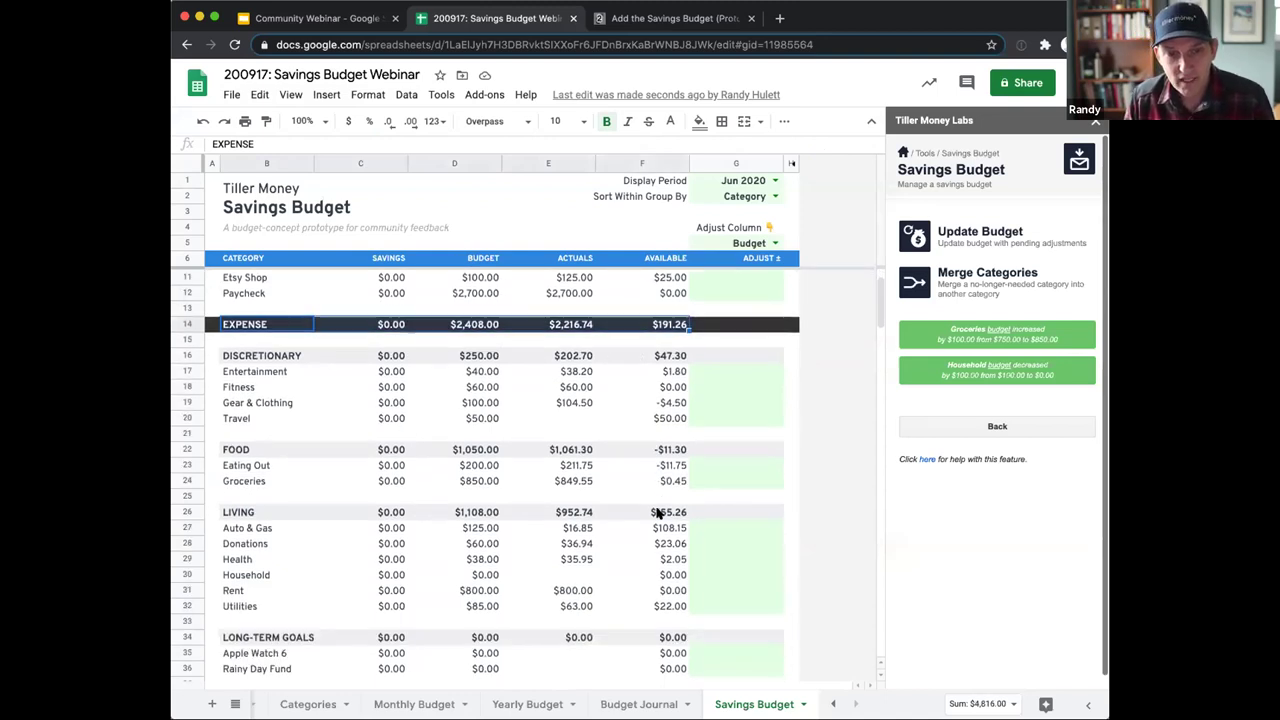
left_click(727, 591)
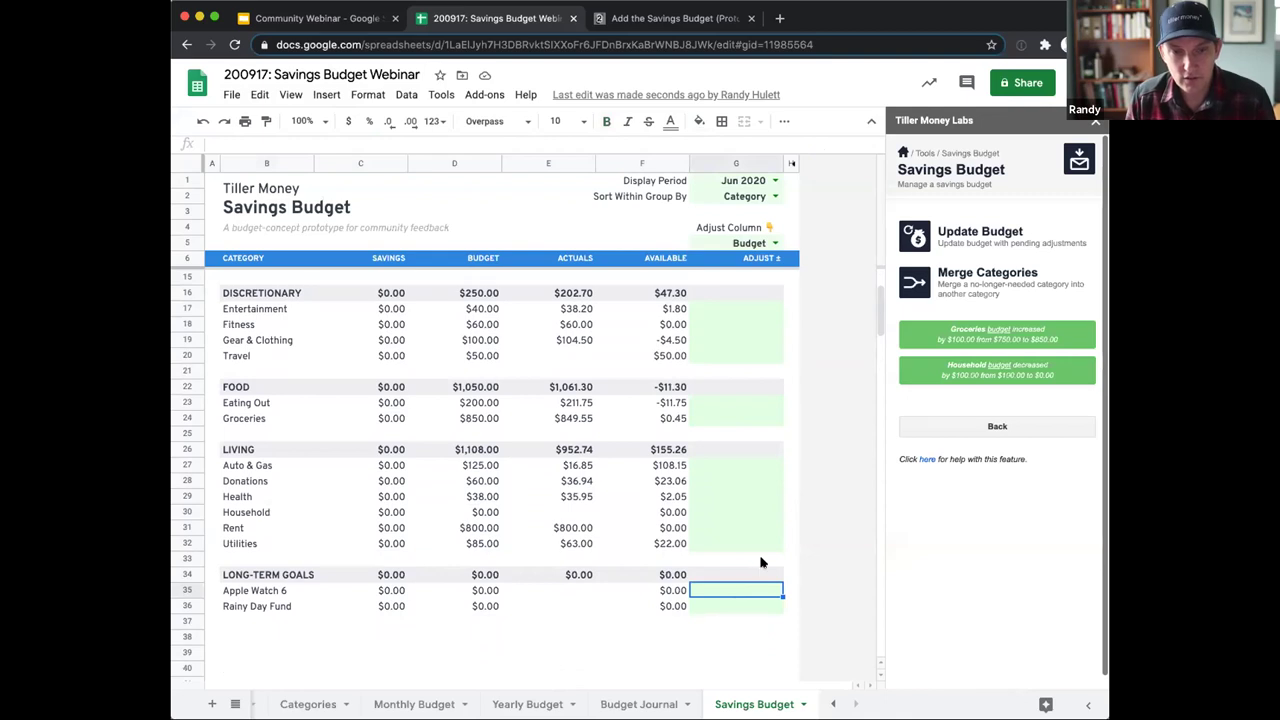
type("100")
key("Return")
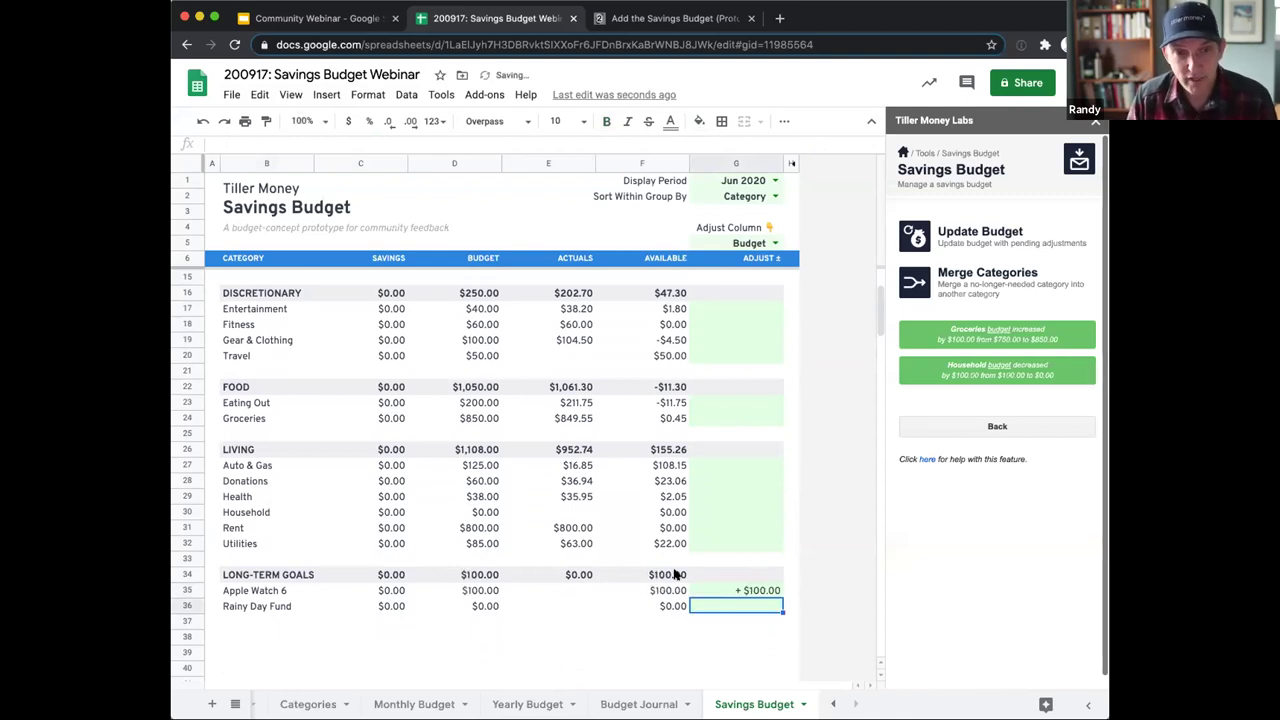
left_click(484, 591)
left_click(740, 591)
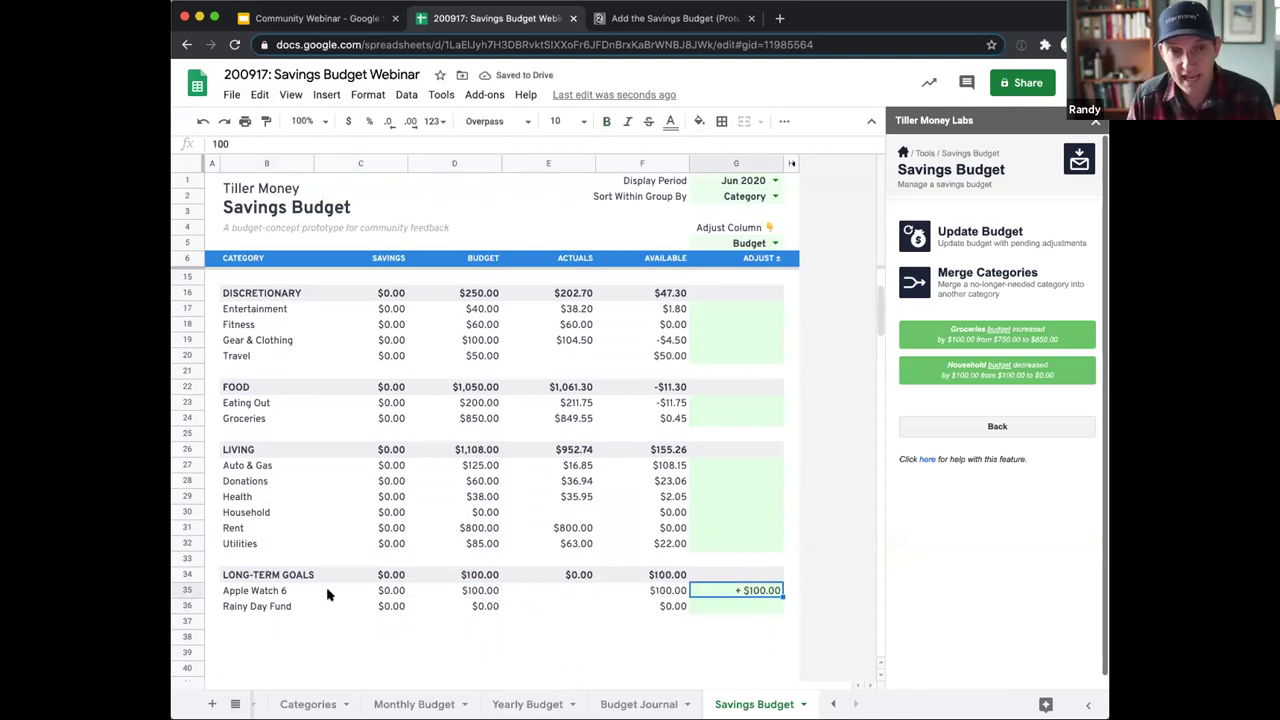
left_click(753, 605)
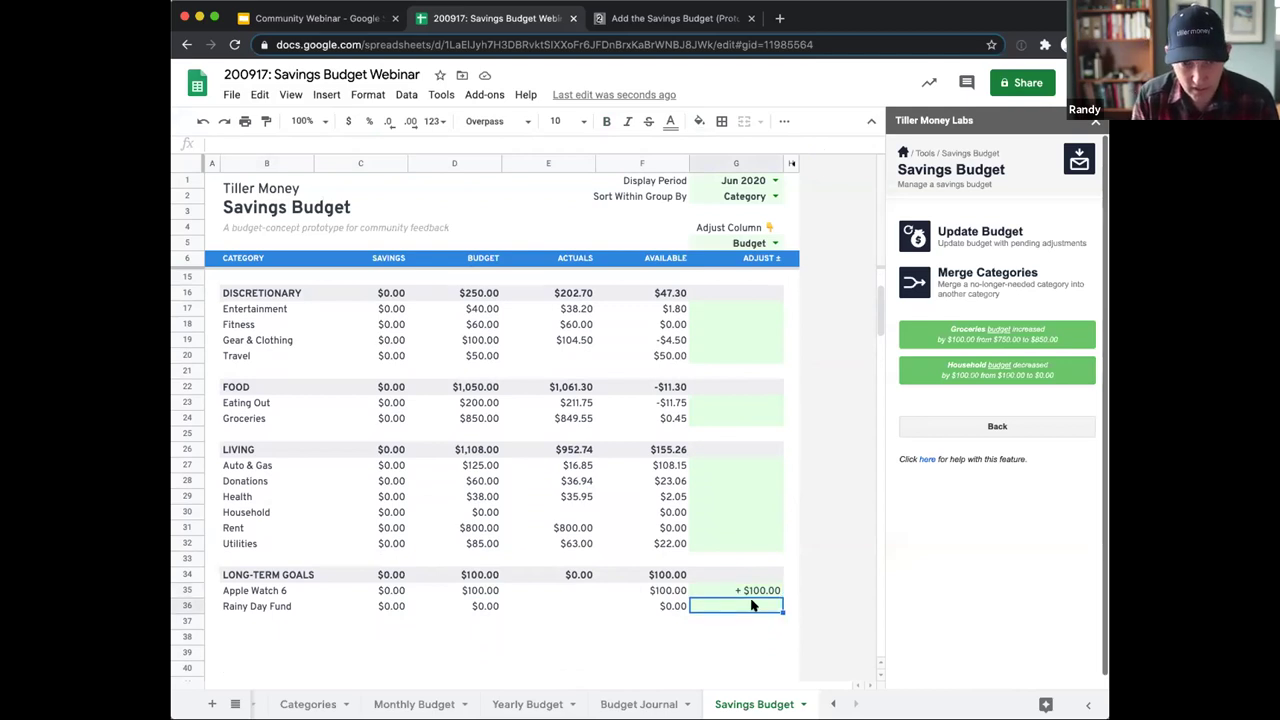
type("292")
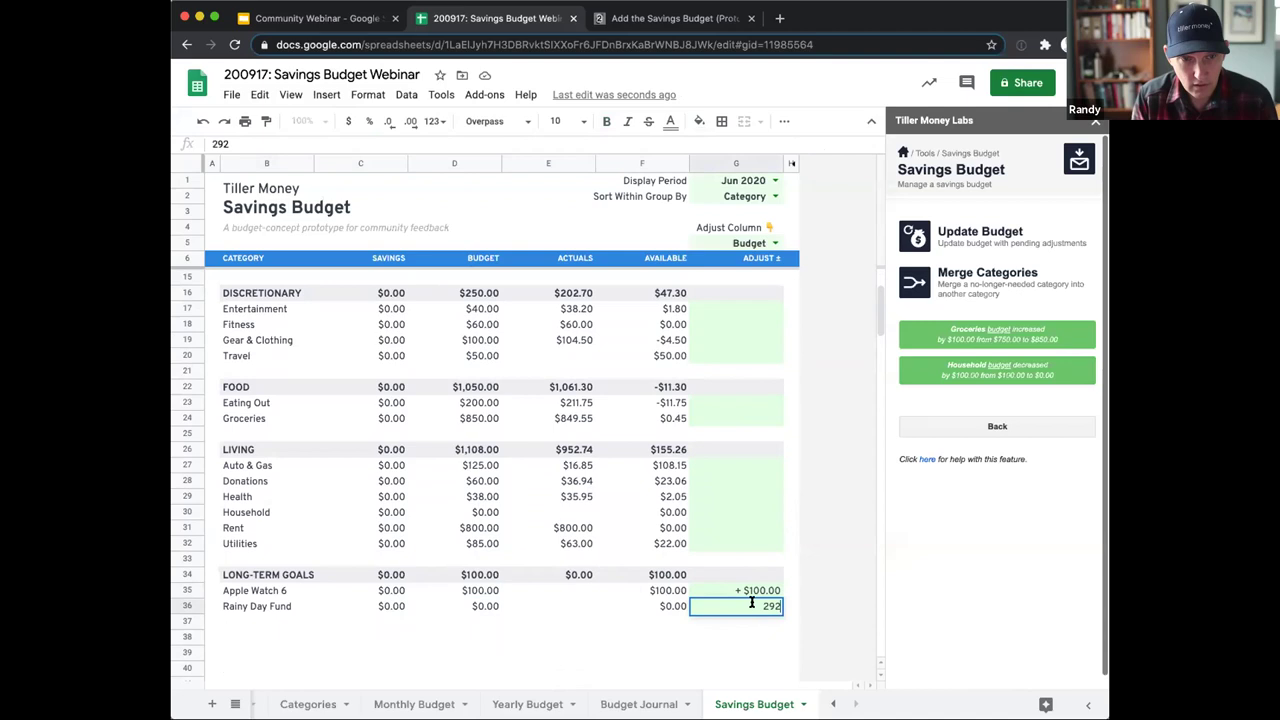
key("Return")
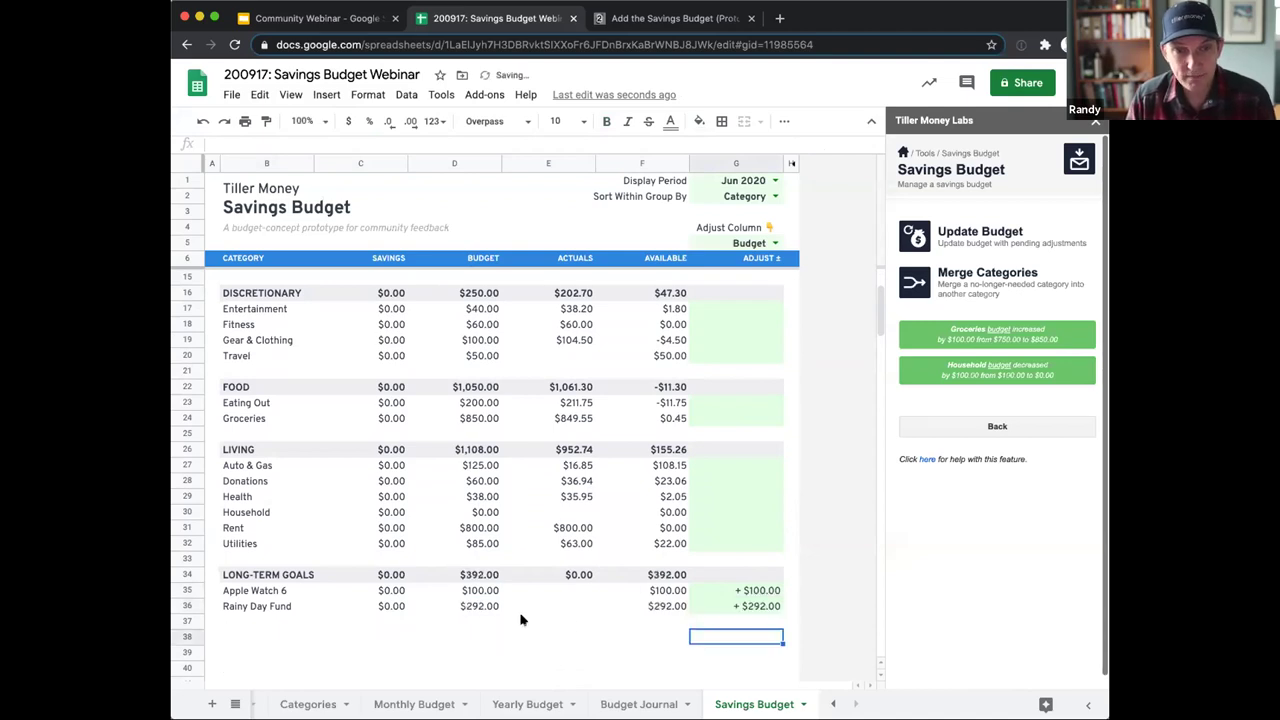
Check the total Expense budget, and write the pending long-term goal adjustments to the budget with Update Budget
scroll(538, 518, "up", 3)
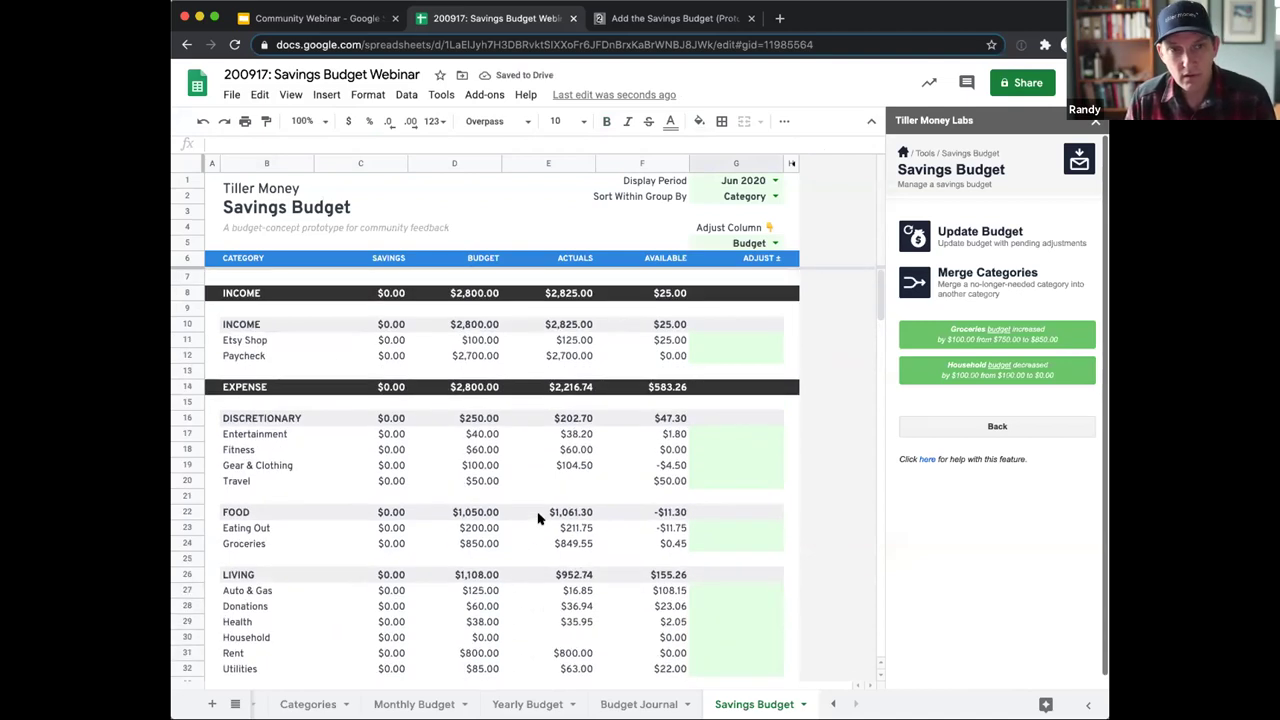
left_click(478, 388)
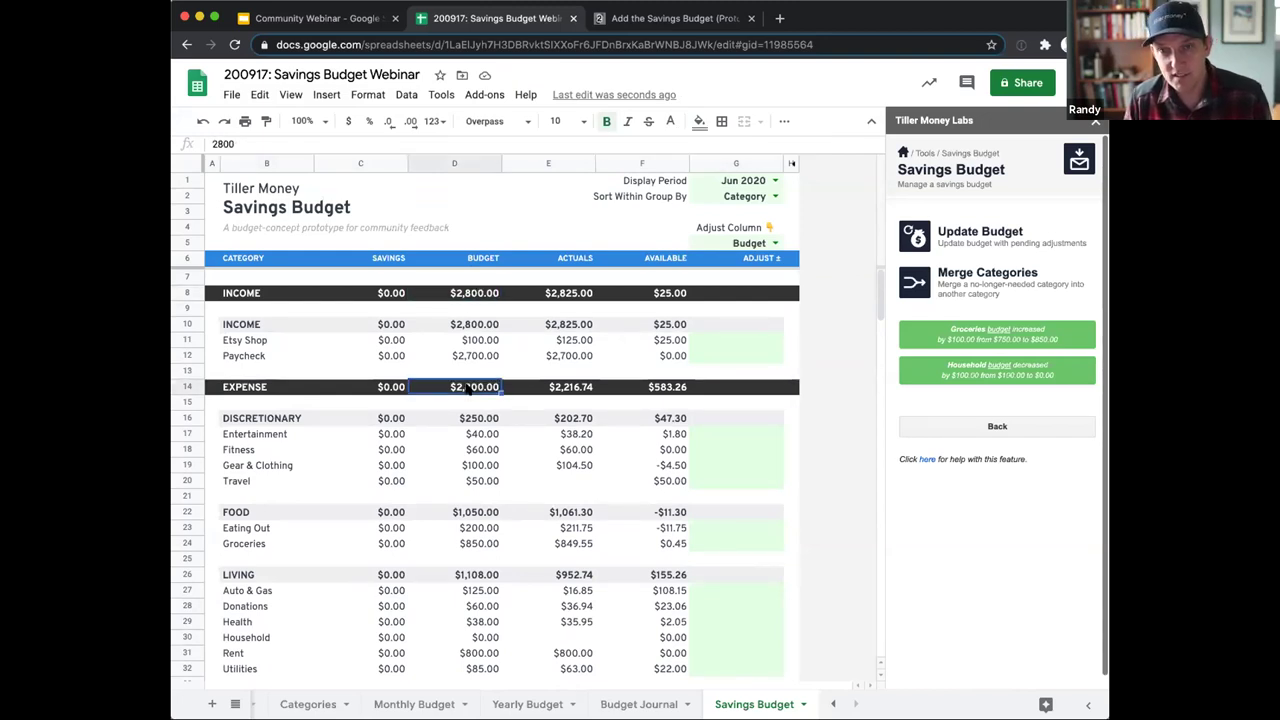
scroll(666, 580, "down", 6)
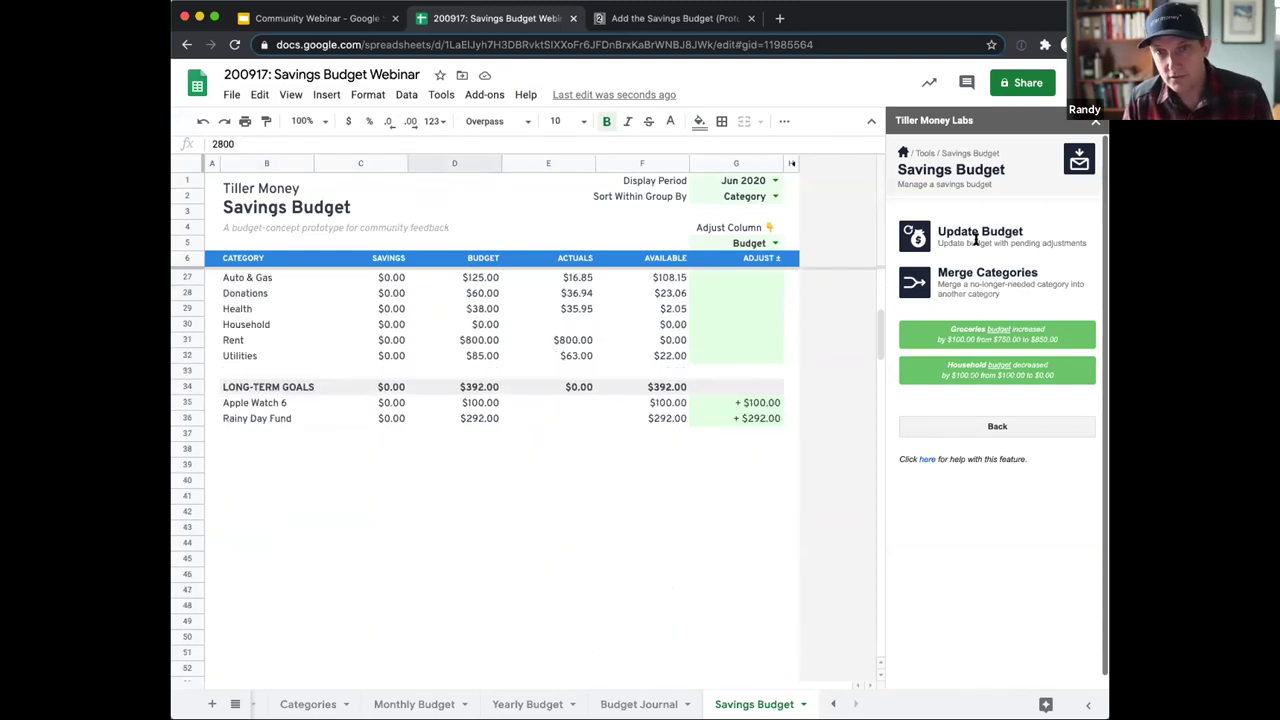
left_click(975, 232)
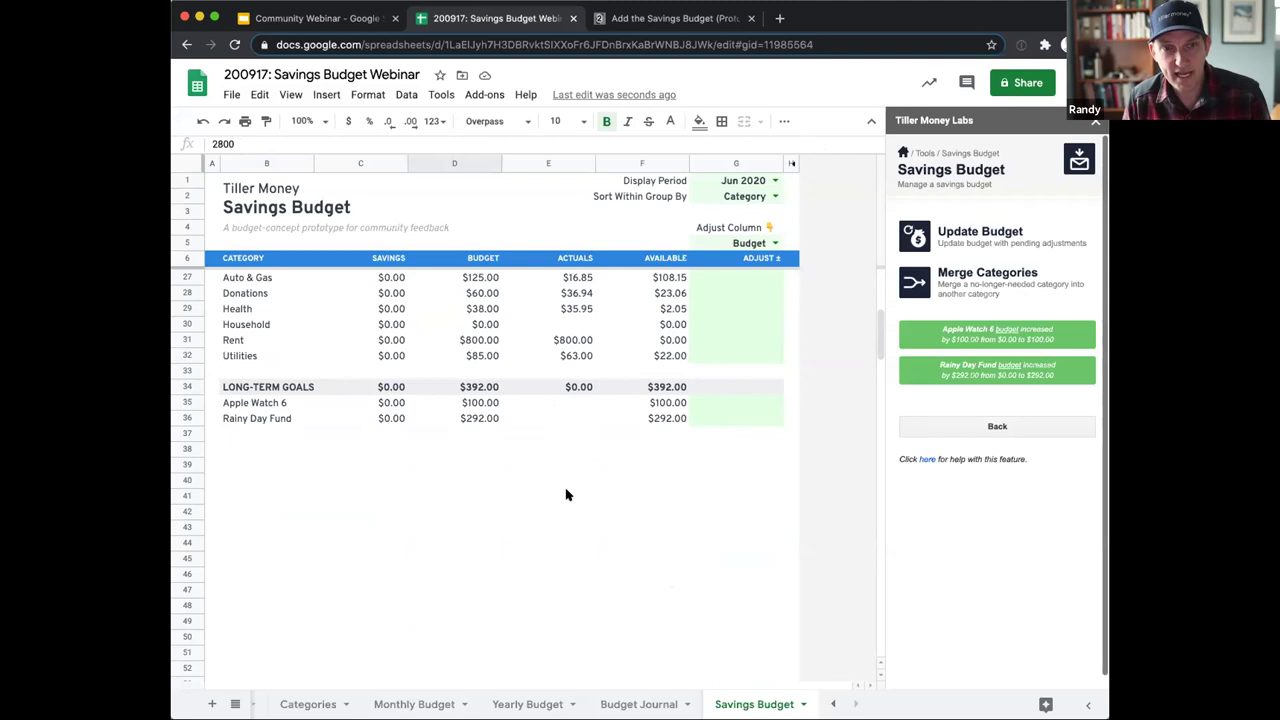
Check the long-term goal budgets, and review the period, category, change and timestamp of the logged adjustments in the Budget Journal
left_click_drag(480, 403, 480, 418)
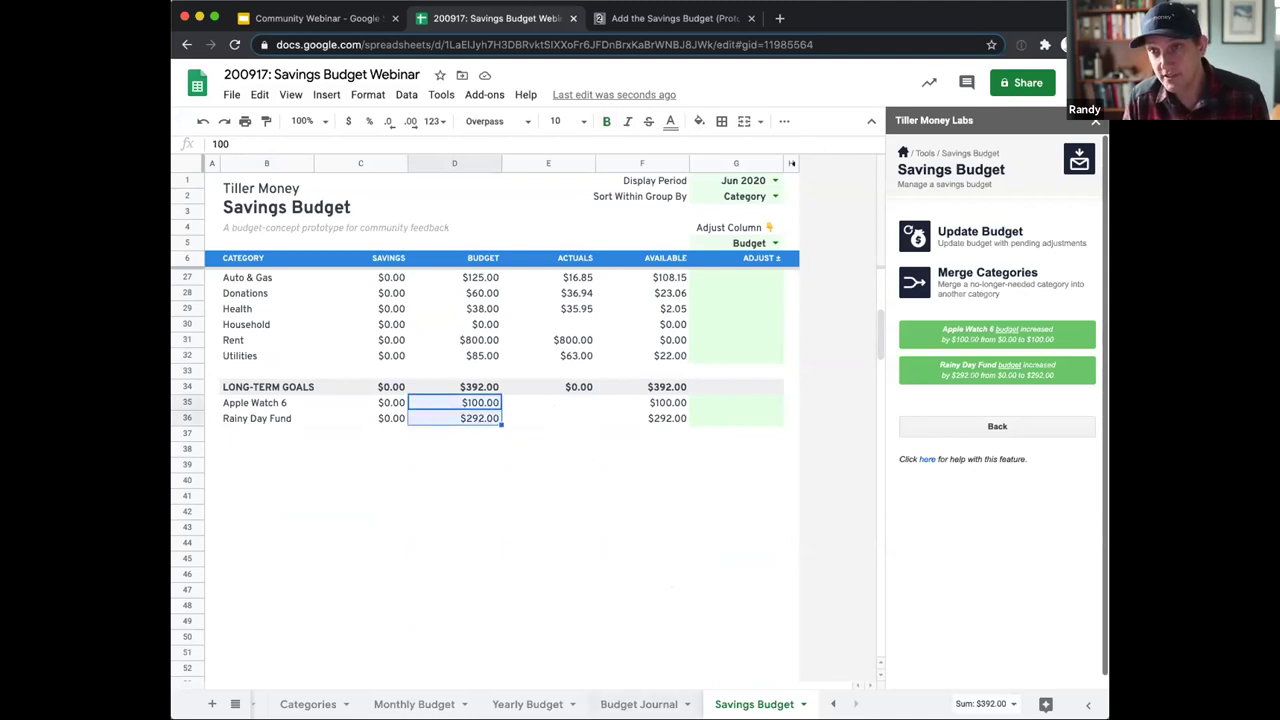
left_click(640, 704)
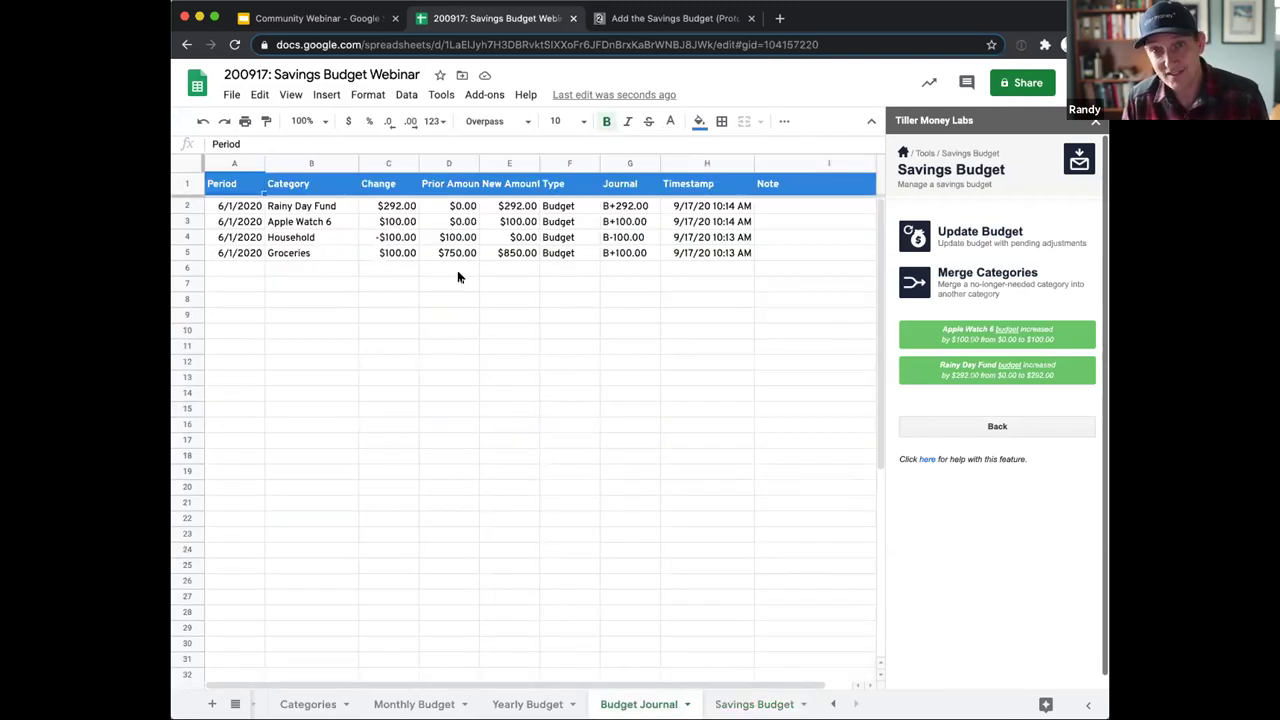
left_click_drag(236, 209, 237, 257)
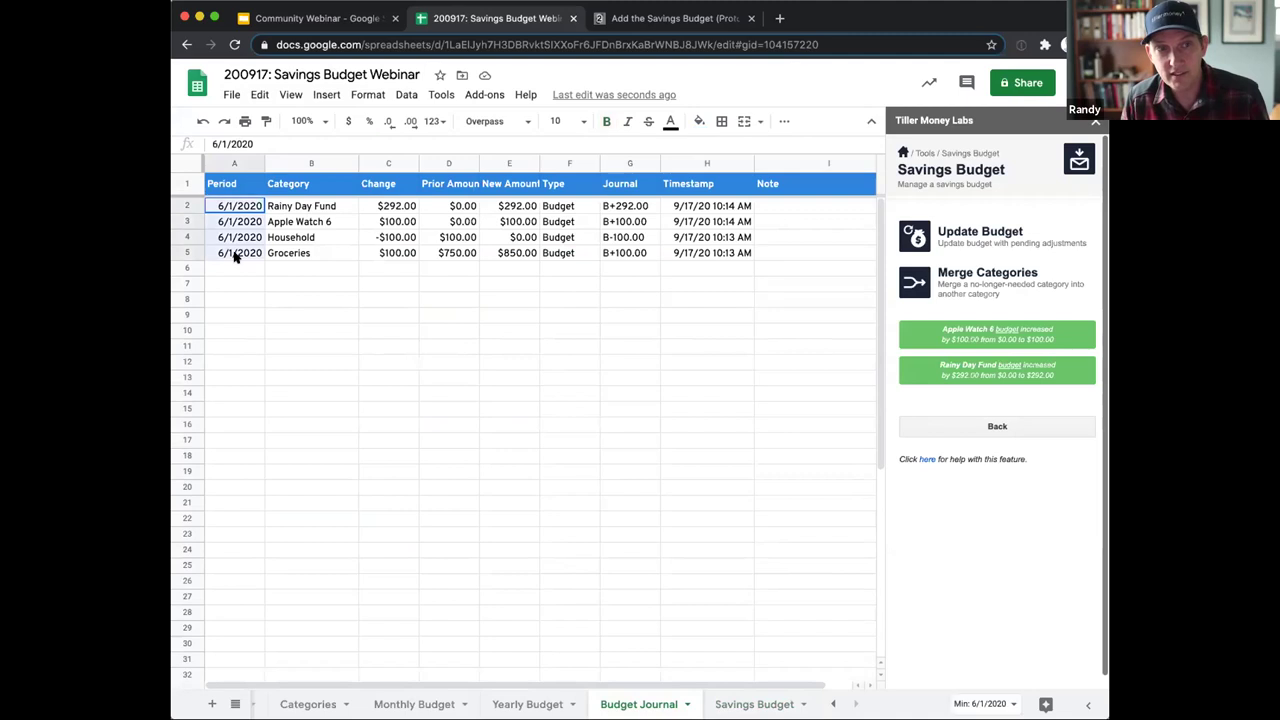
left_click_drag(291, 207, 288, 252)
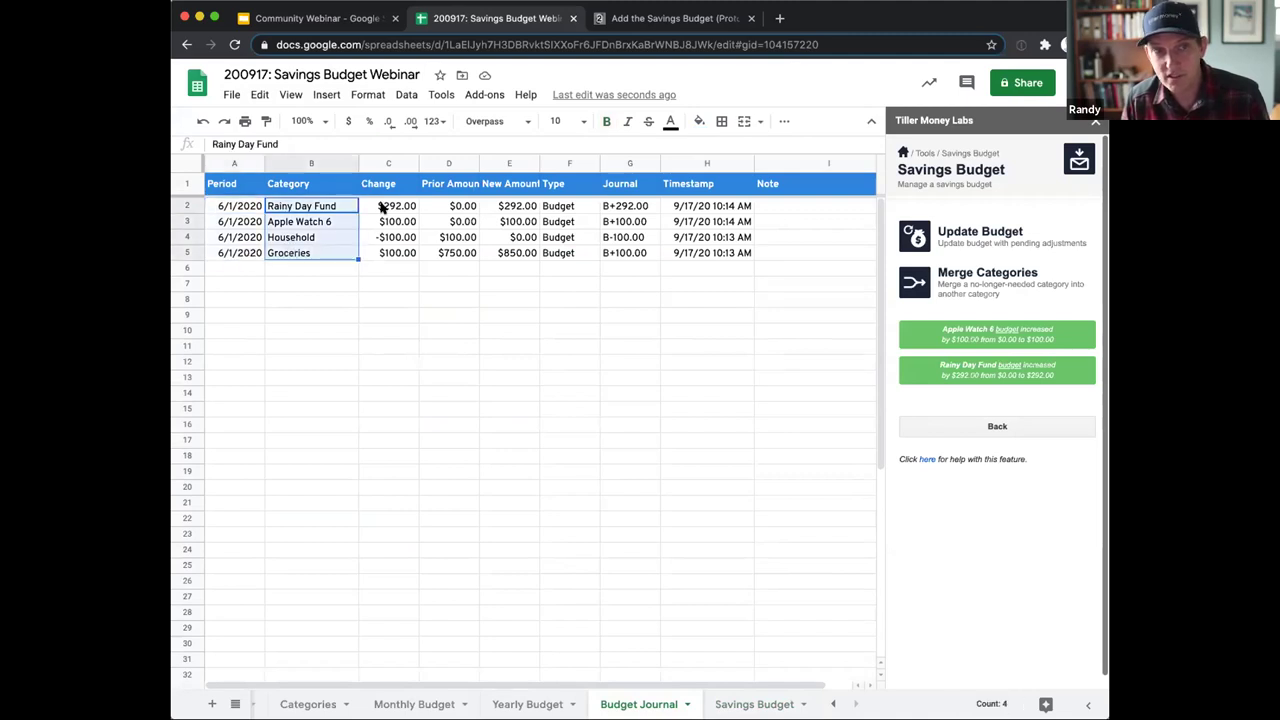
left_click_drag(380, 206, 380, 251)
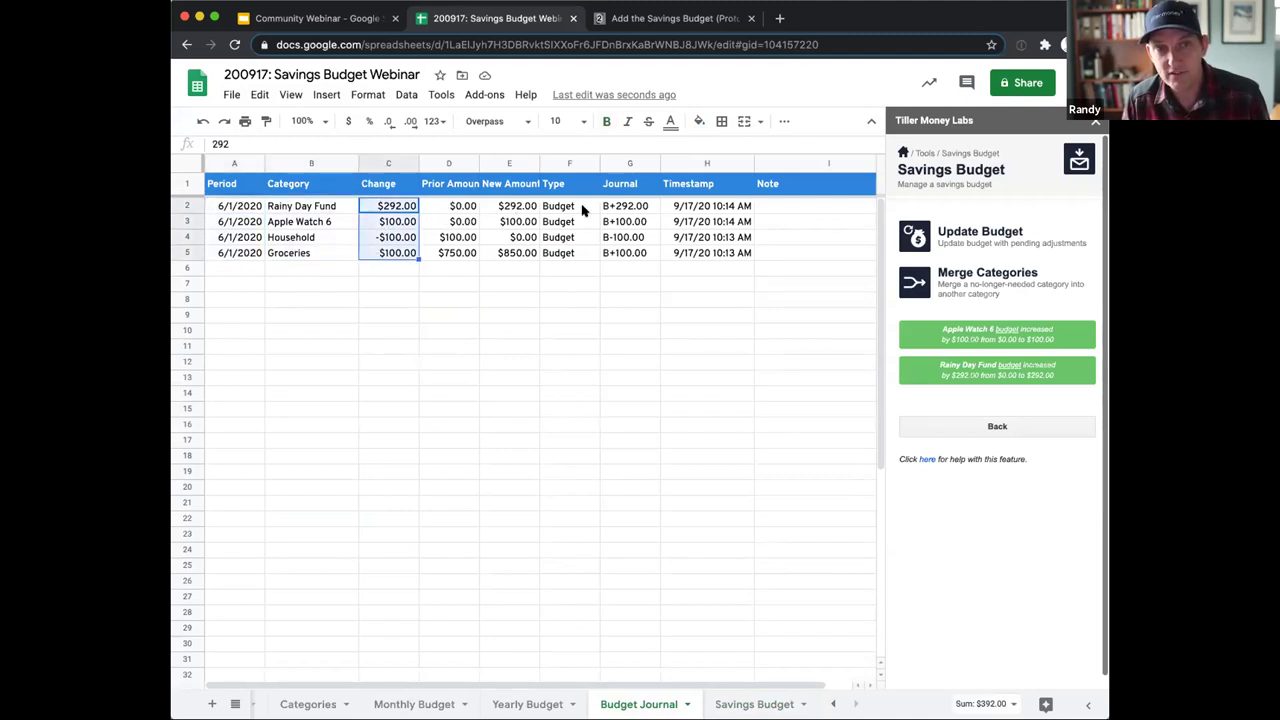
left_click_drag(723, 206, 711, 252)
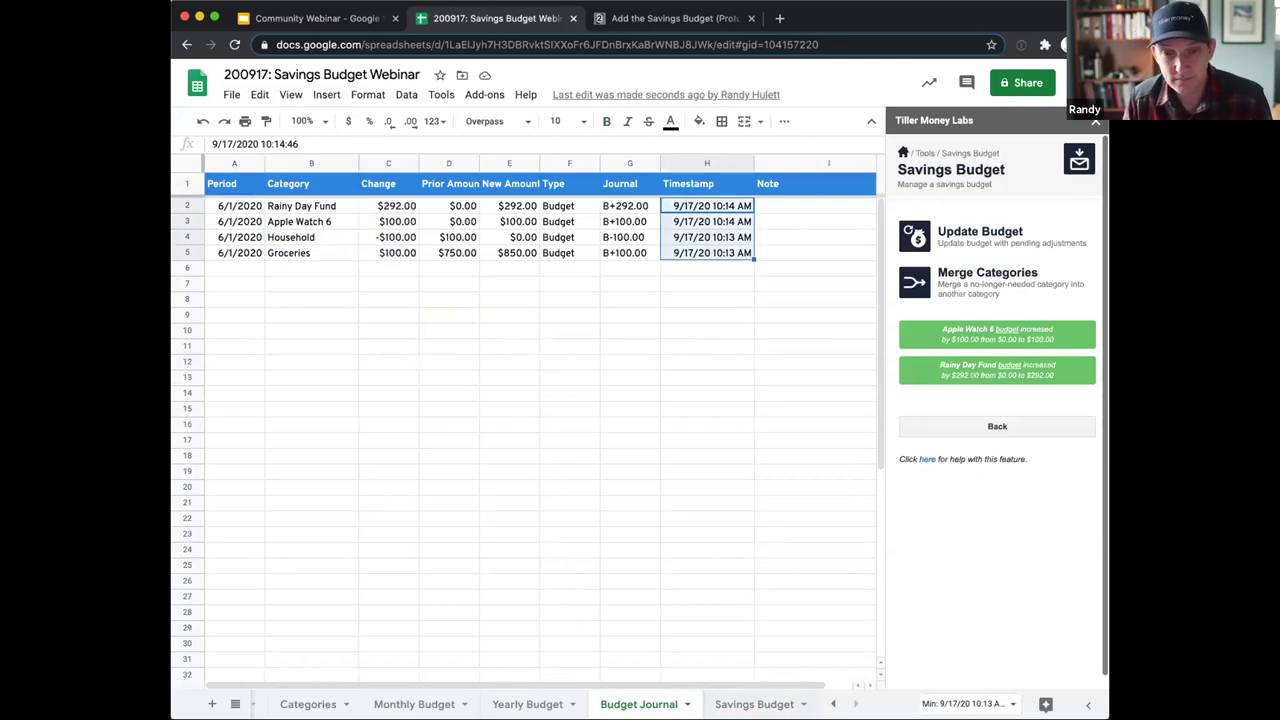
Return to the Savings Budget sheet and compare the available, budget and actual amounts of Auto & Gas for June 2020
key("alt+Down")
scroll(663, 512, "up", 5)
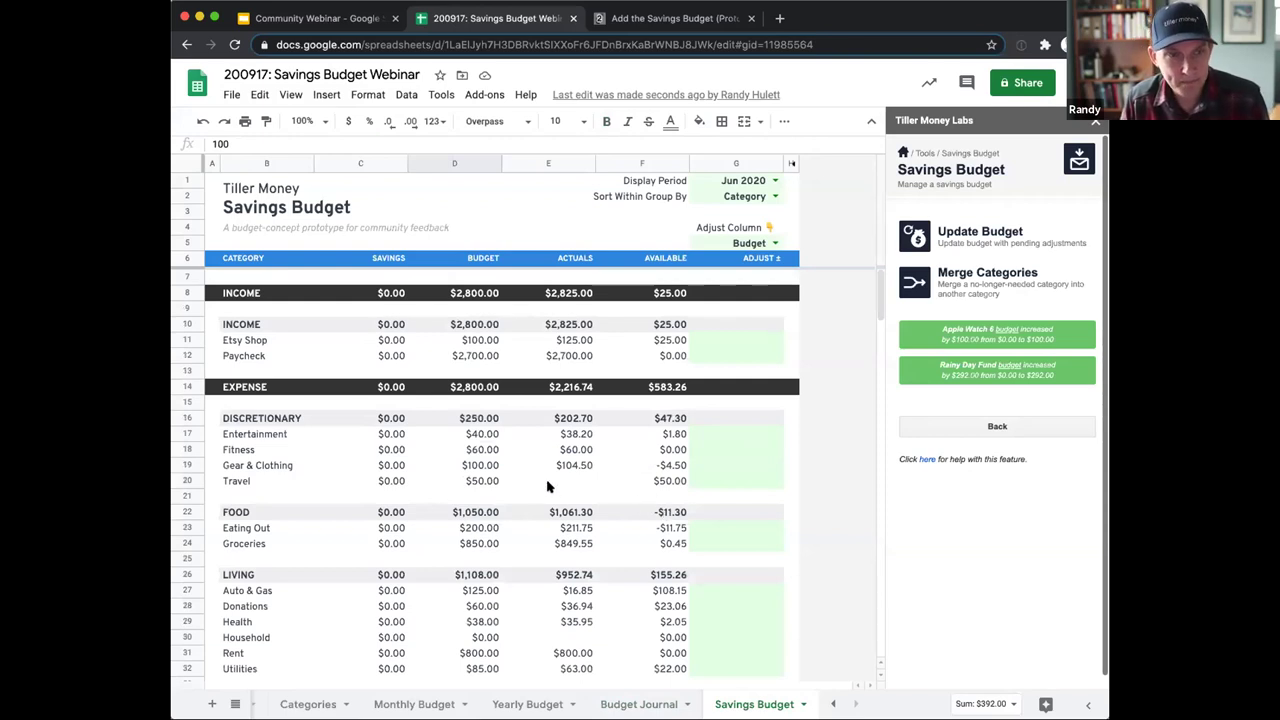
left_click(659, 594)
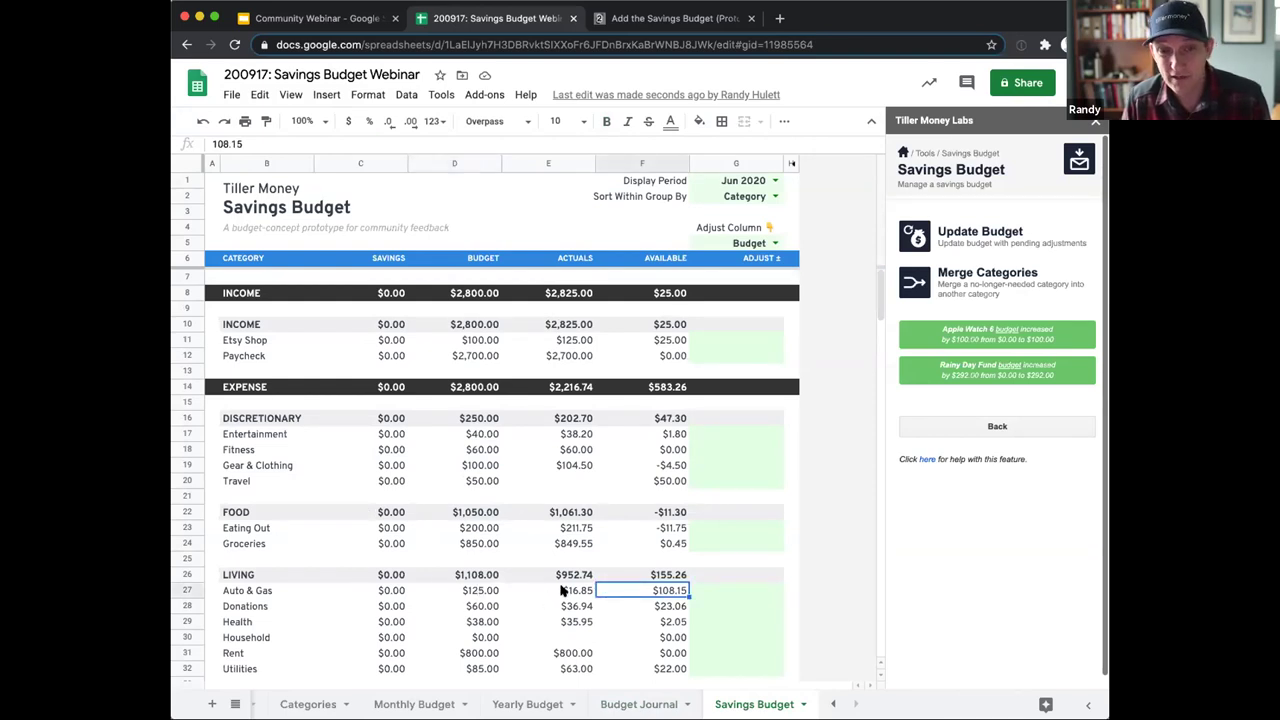
left_click(490, 593)
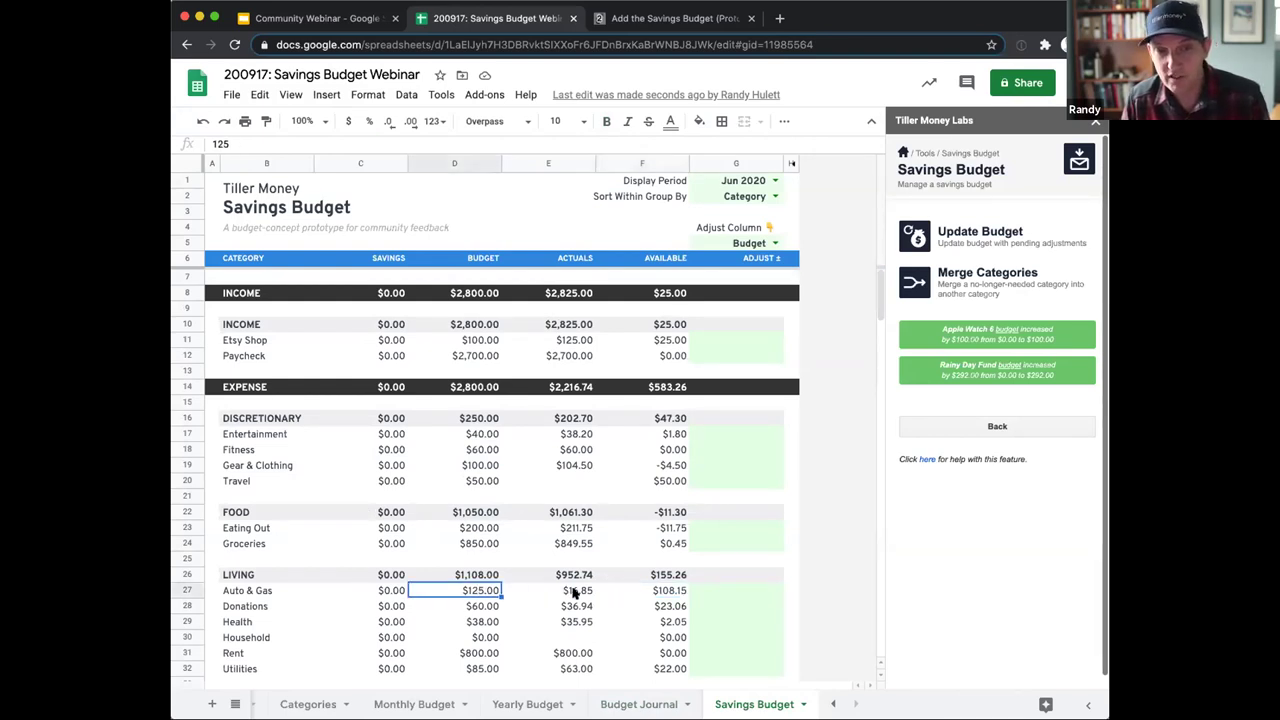
left_click(569, 595)
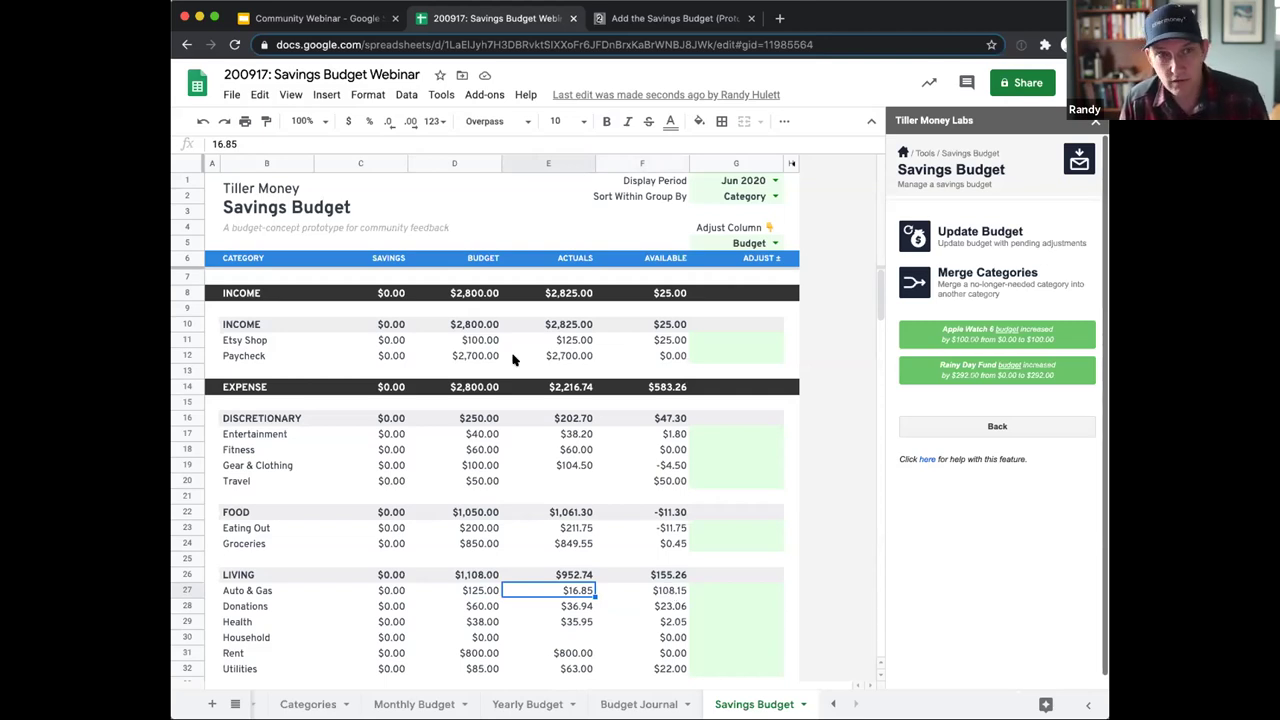
Examine the Savings column against the June available amounts of Entertainment, the Discretionary categories and Auto & Gas
left_click(387, 260)
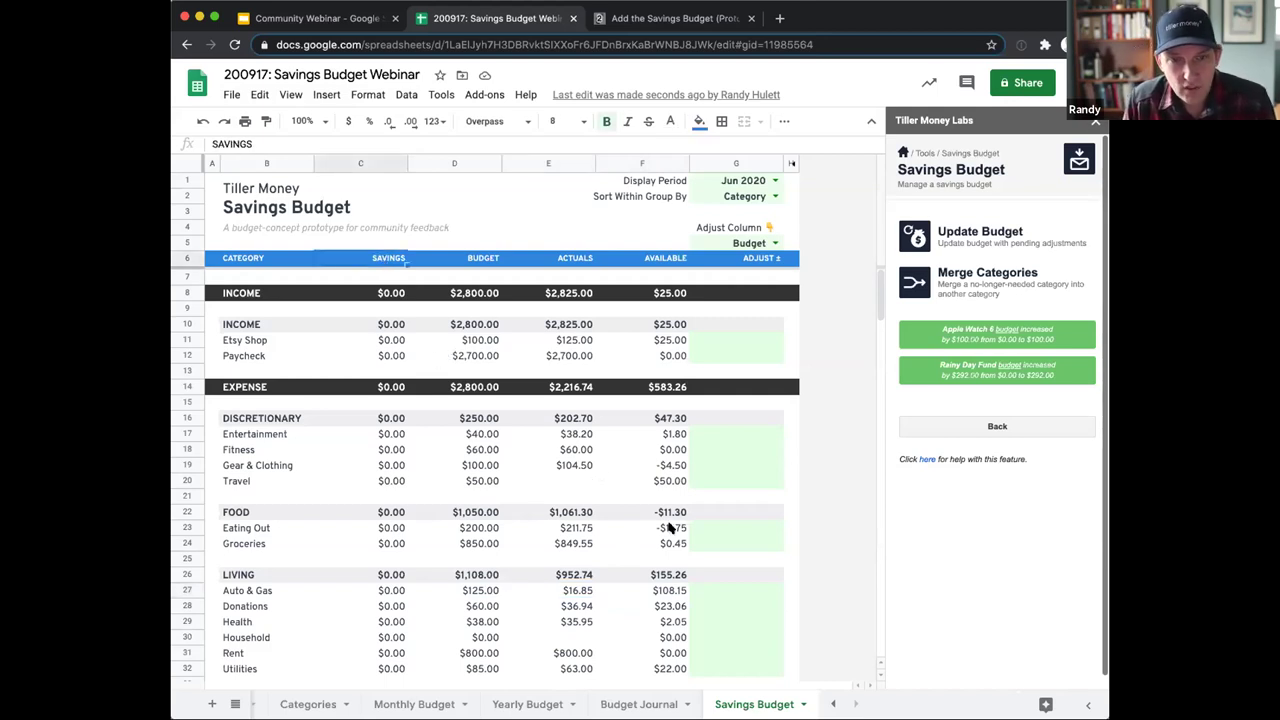
left_click(677, 433)
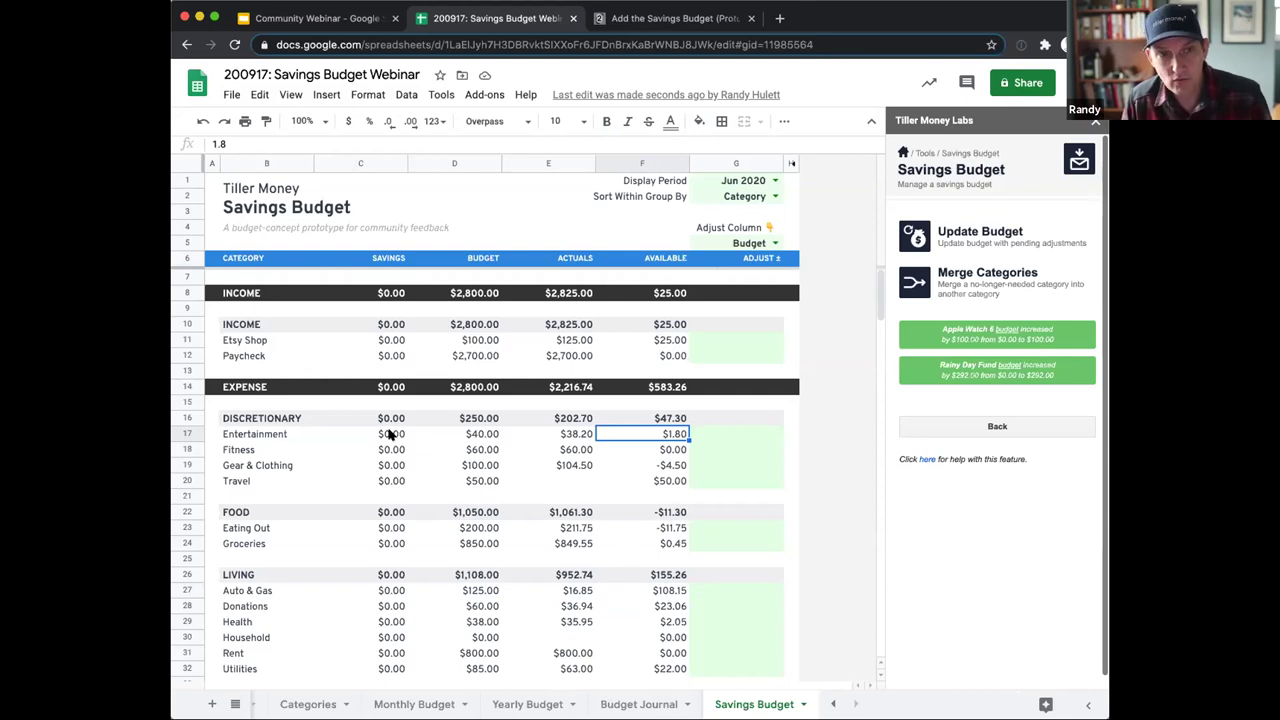
left_click_drag(392, 434, 390, 481)
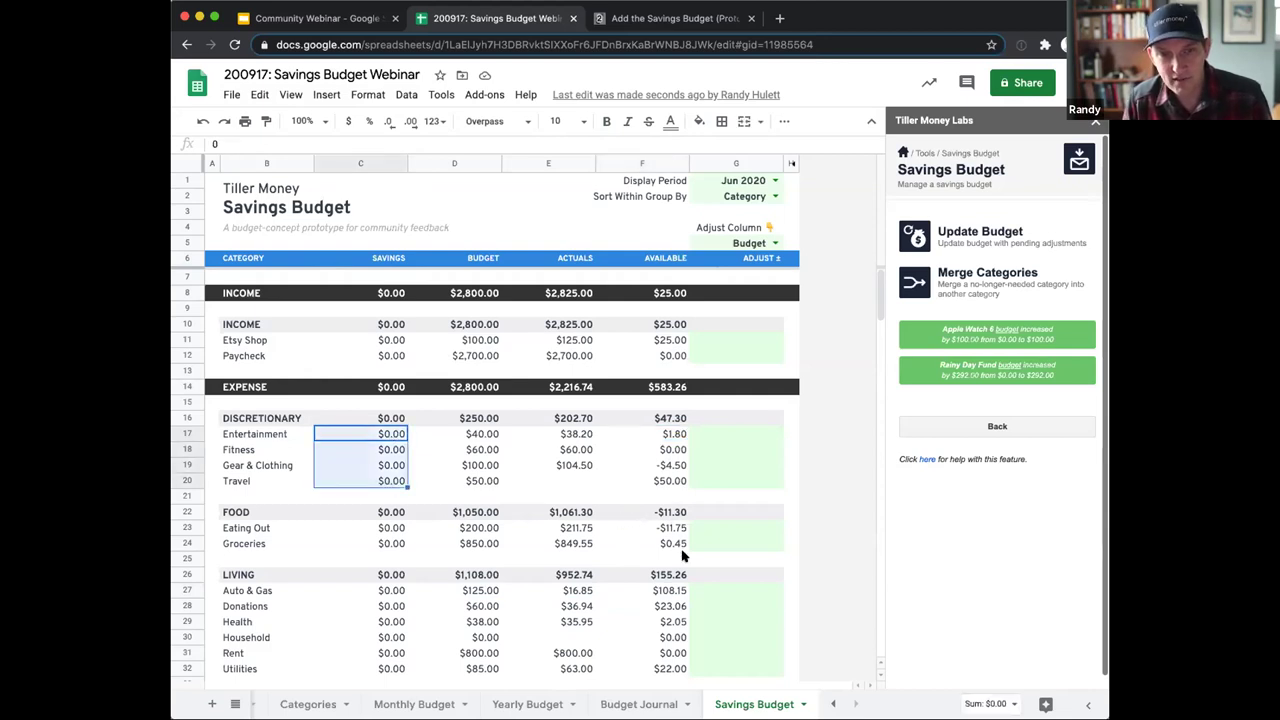
left_click(671, 593)
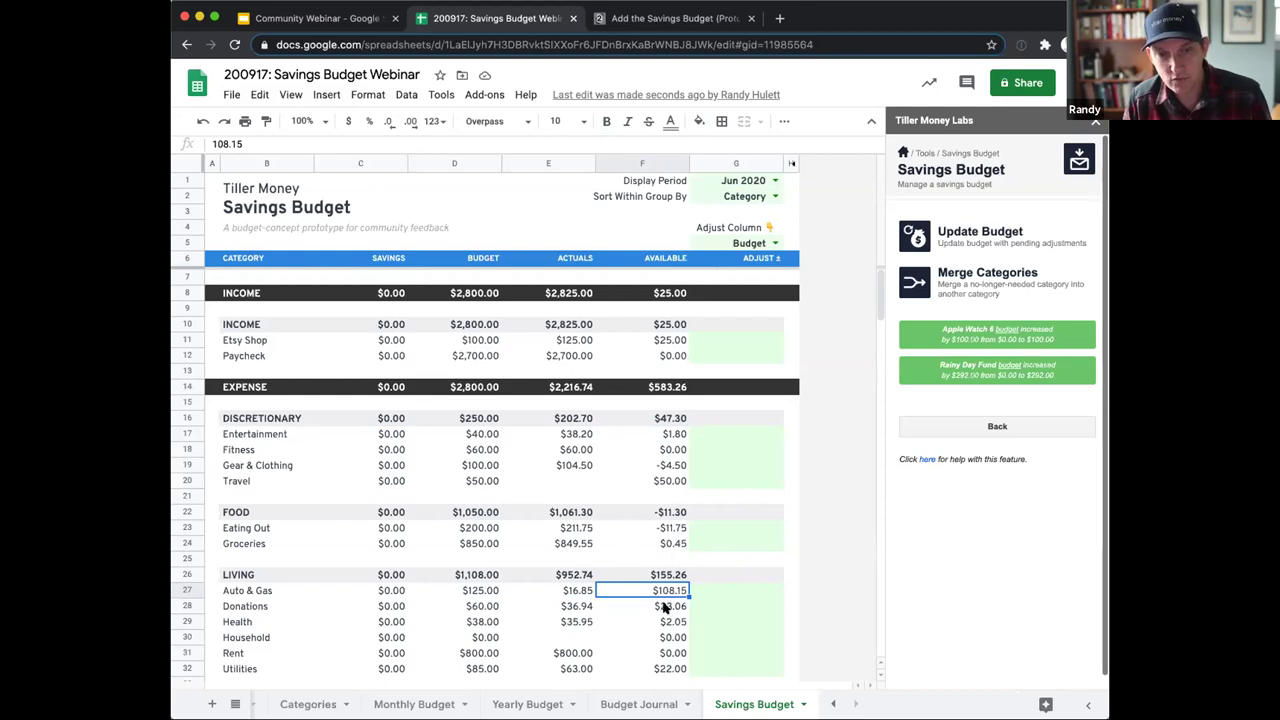
Switch the display period to Jul 2020 and examine the savings rolled over into Auto & Gas and Donations alongside the Auto & Gas budget
left_click(774, 181)
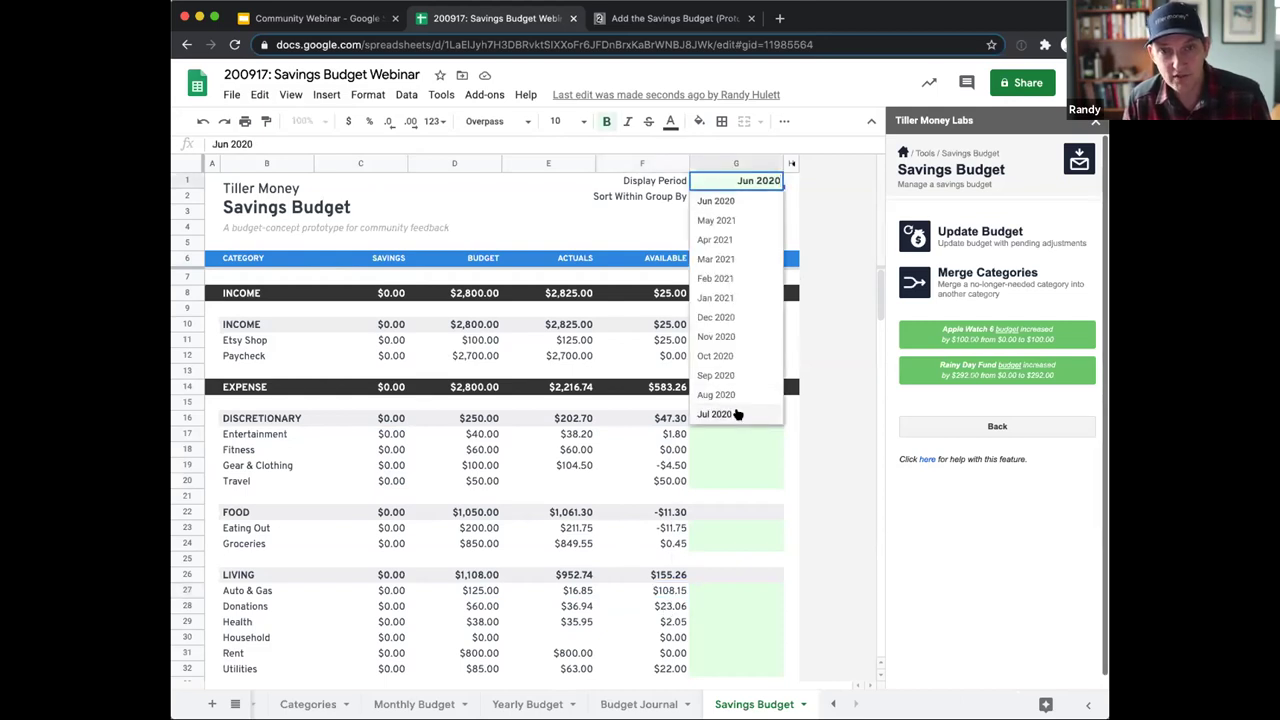
left_click(737, 414)
left_click_drag(389, 590, 389, 606)
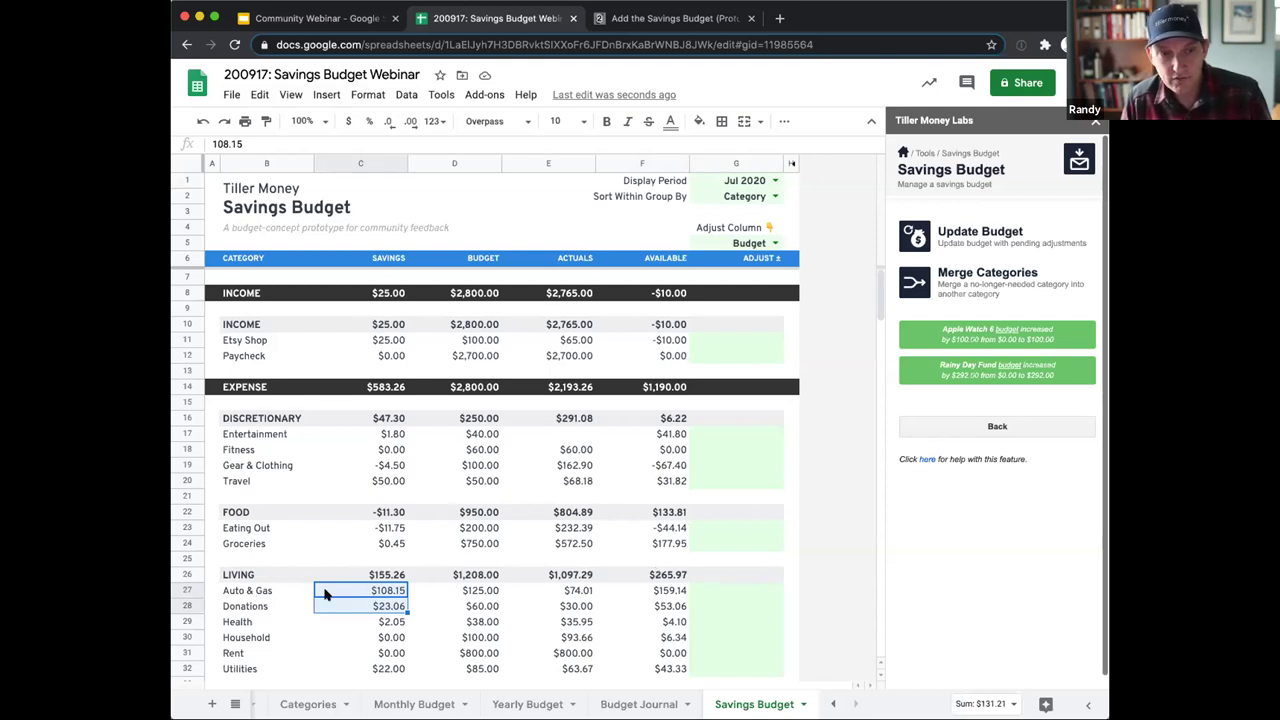
left_click_drag(280, 591, 330, 592)
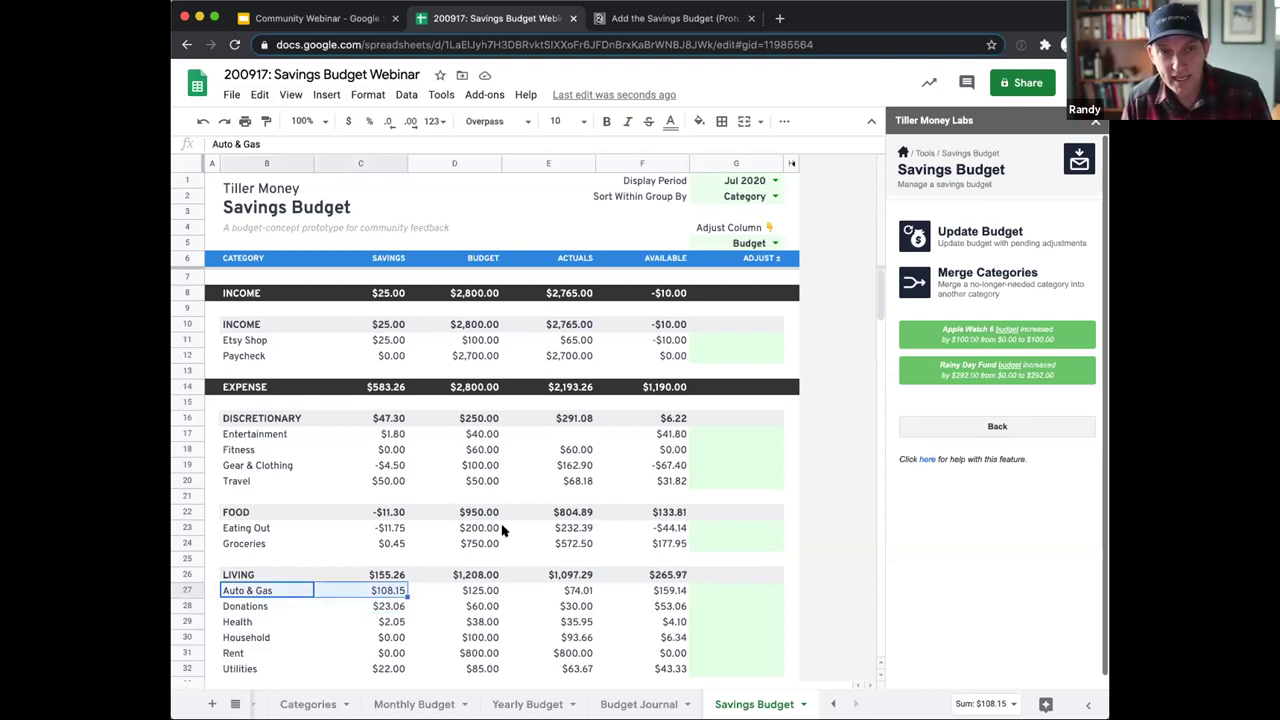
left_click(480, 593)
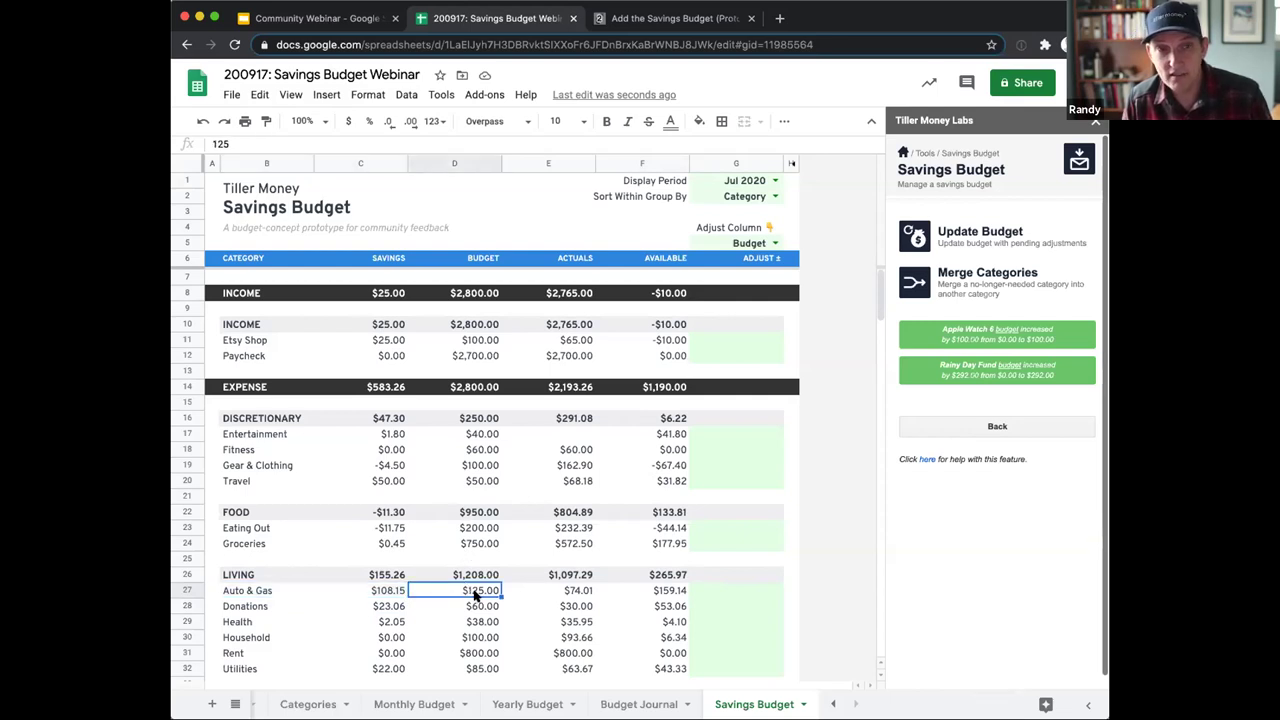
left_click(388, 594)
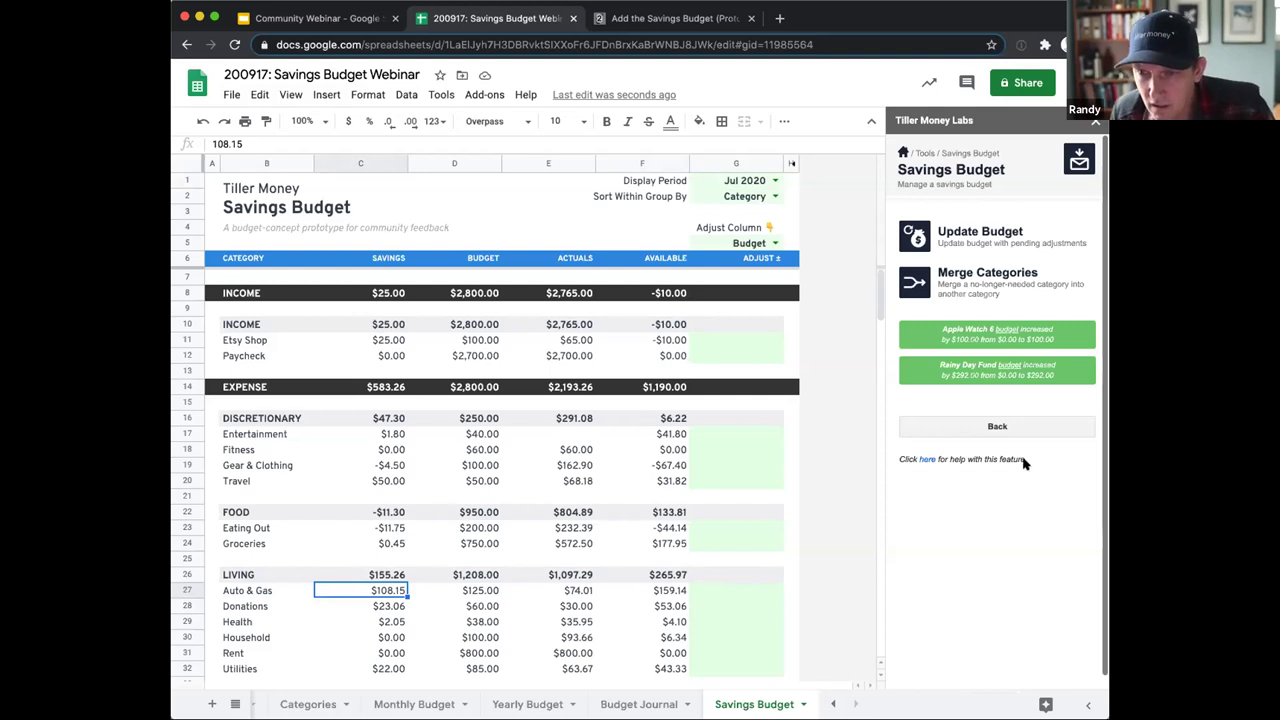
Switch the display period to Sep 2020 and back to Aug 2020, and examine the Auto & Gas available, budget and actual amounts
left_click(775, 181)
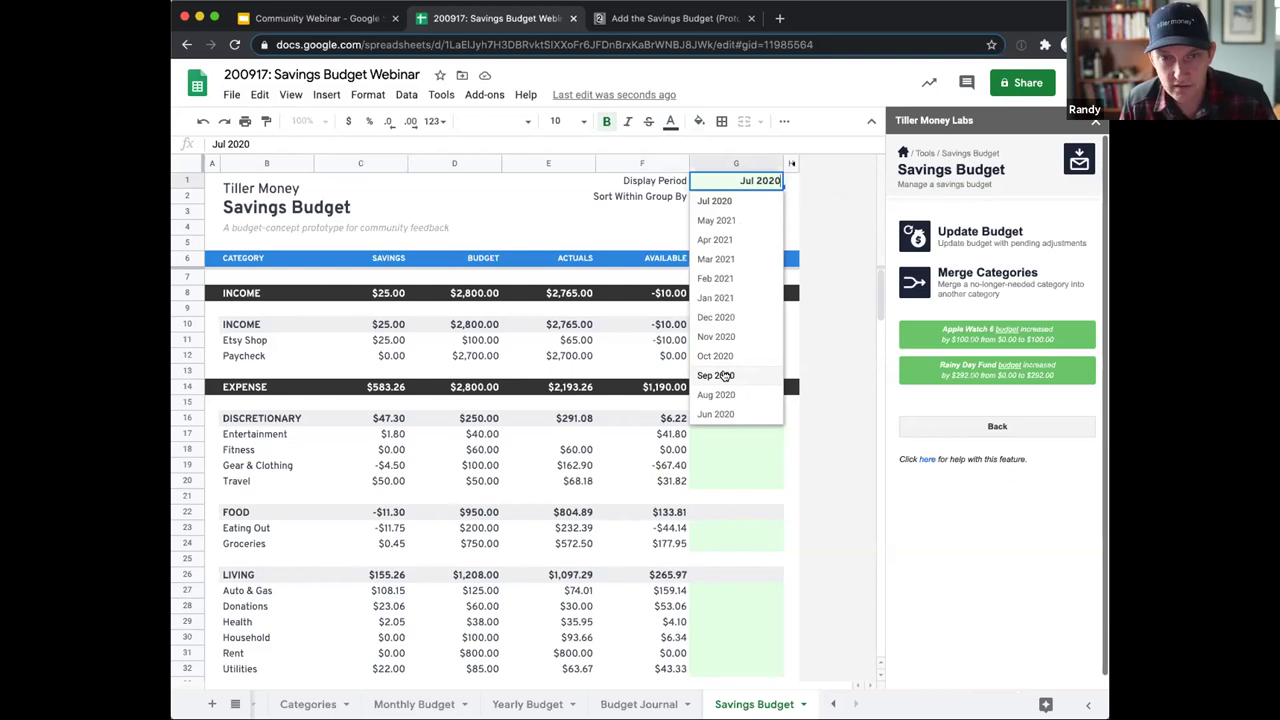
left_click(725, 376)
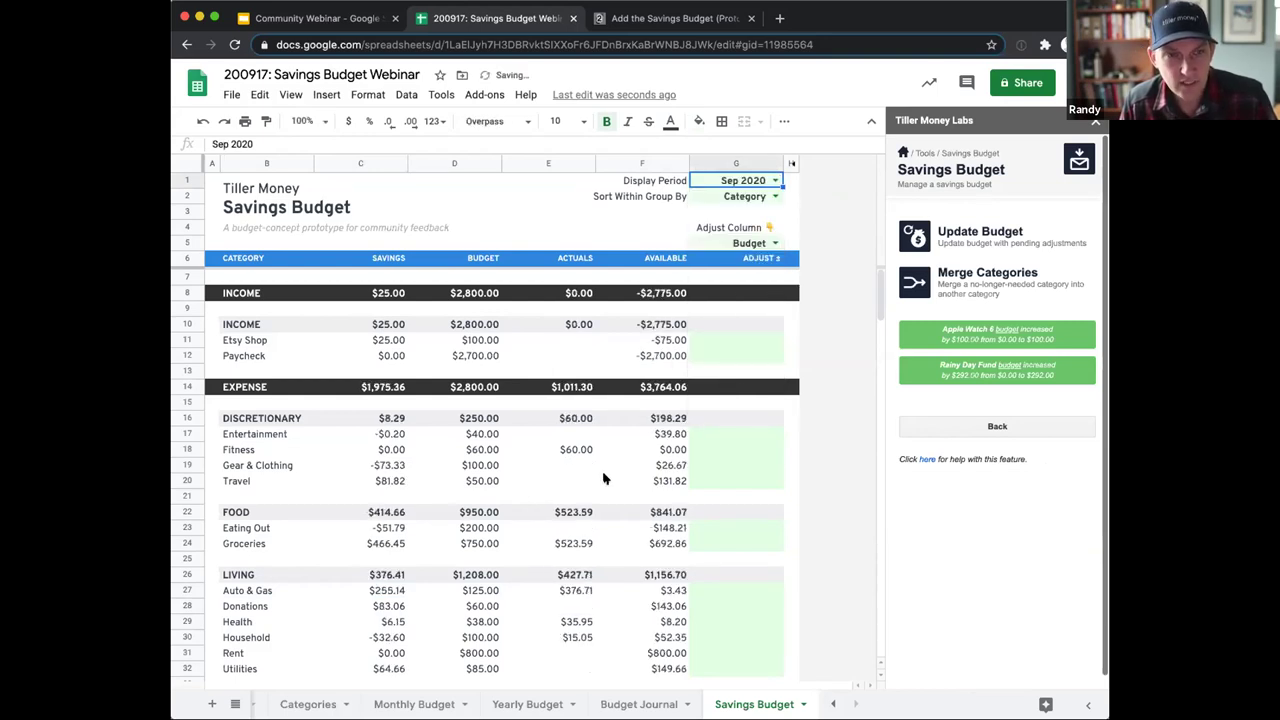
left_click(764, 178)
left_click(733, 376)
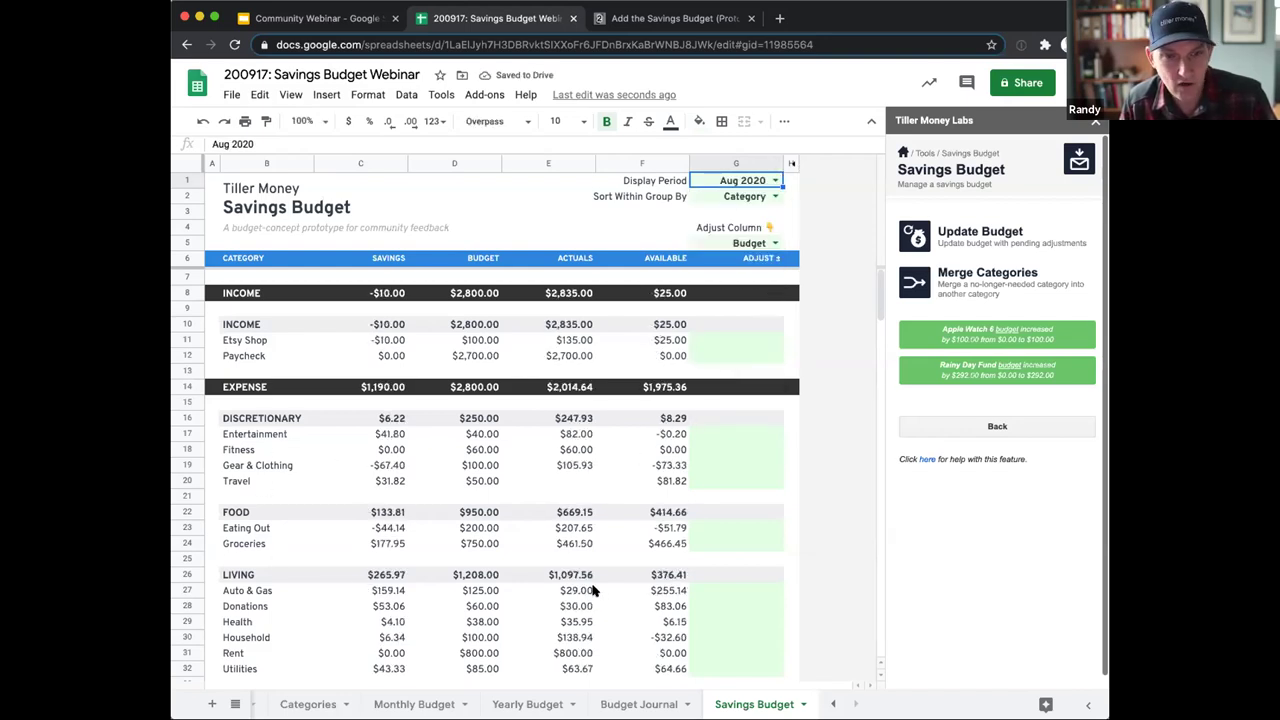
left_click(662, 590)
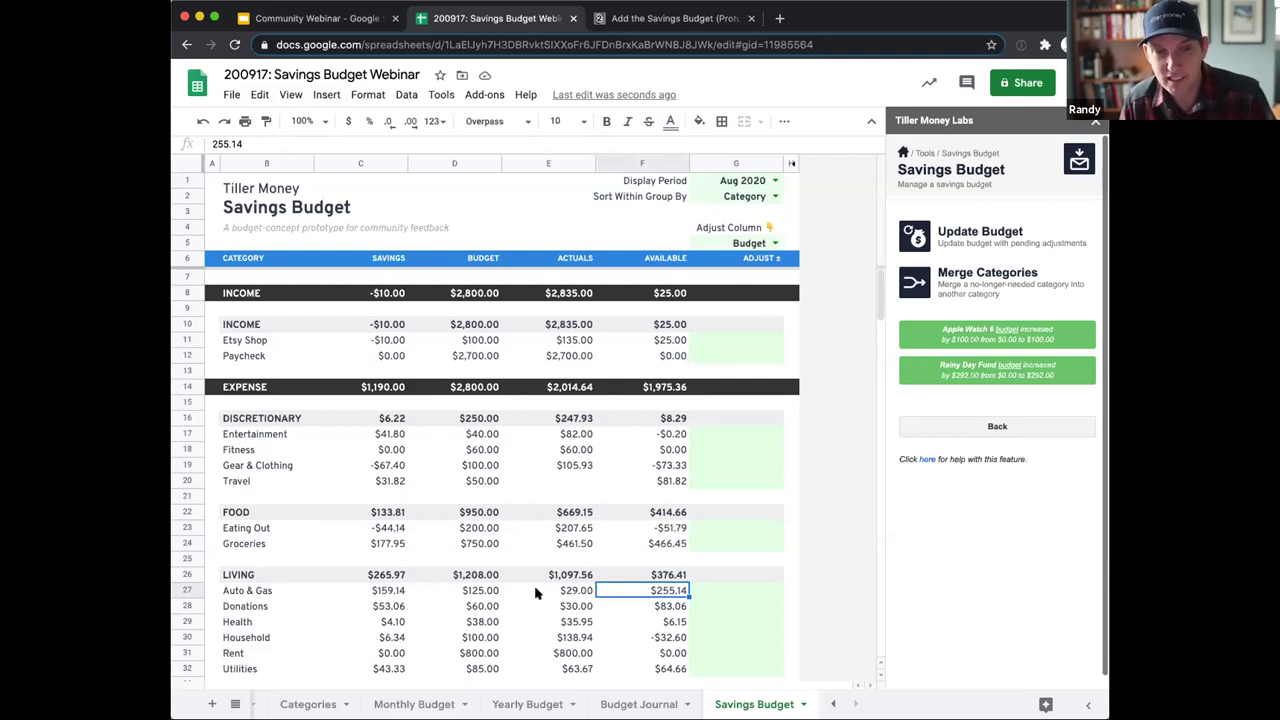
left_click(478, 591)
left_click(576, 592)
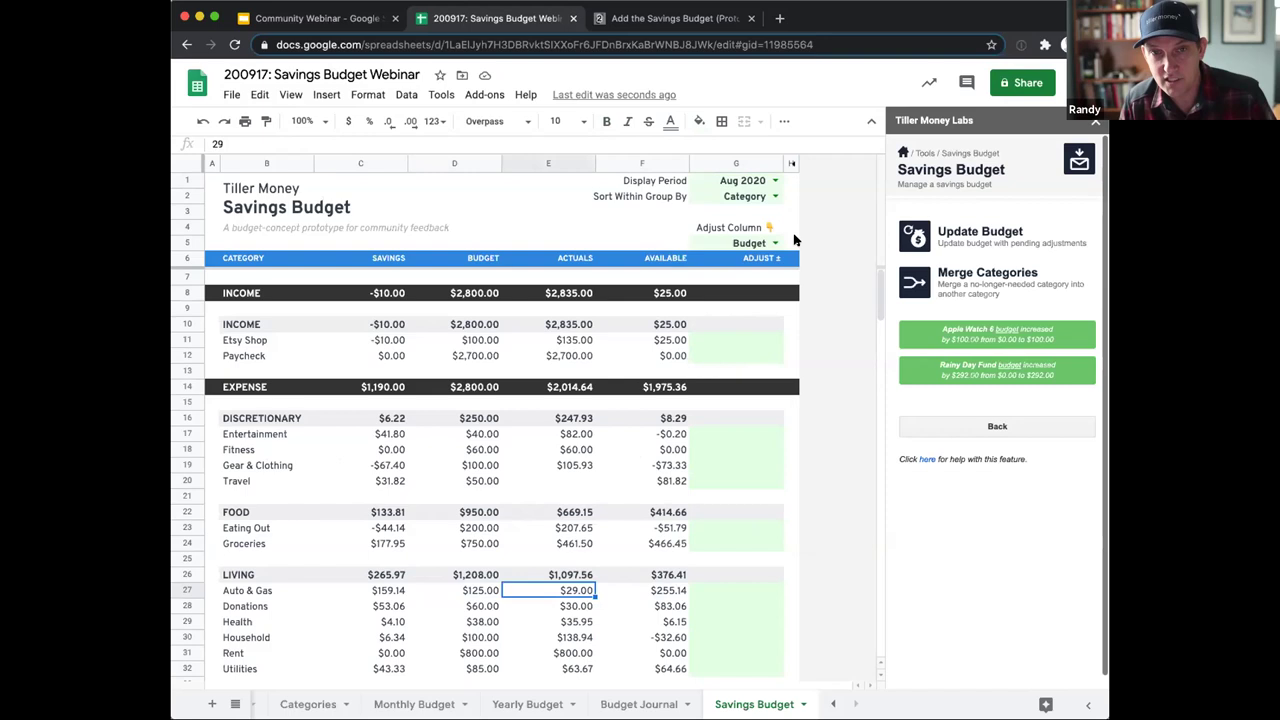
Set the display period to Sep 2020 and check the available amount of Auto & Gas
left_click(775, 180)
left_click(742, 400)
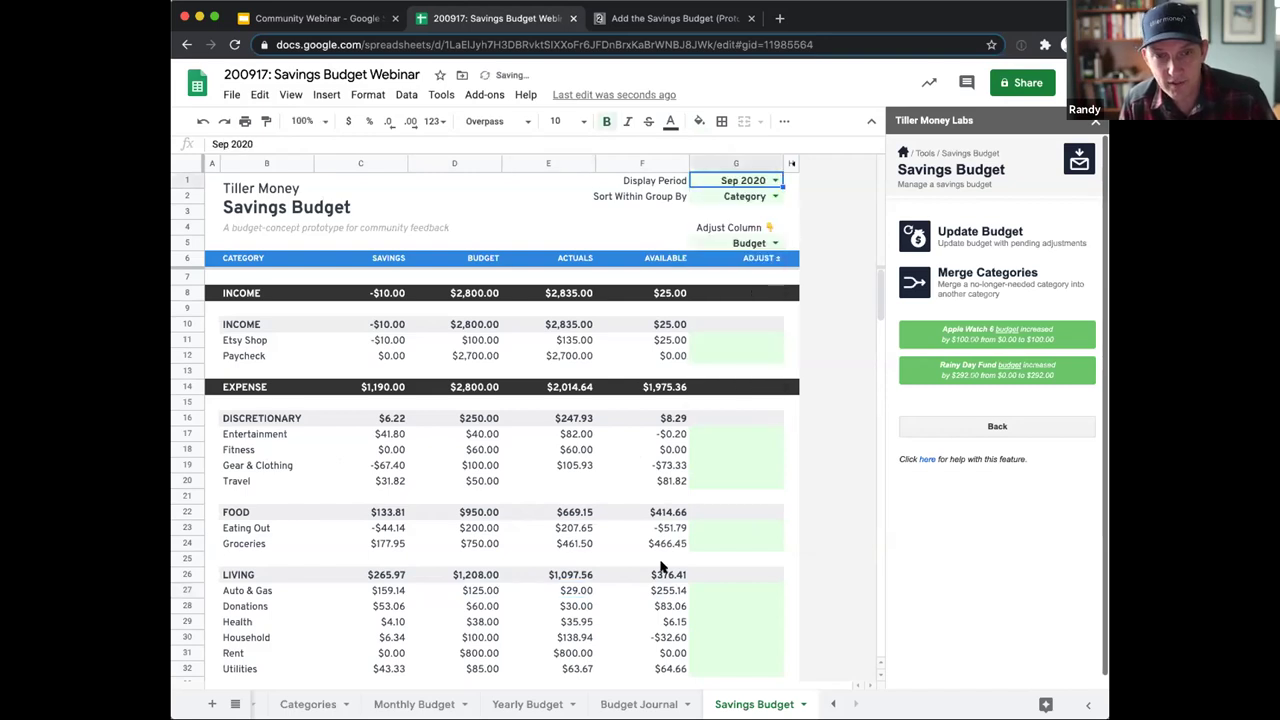
left_click(674, 591)
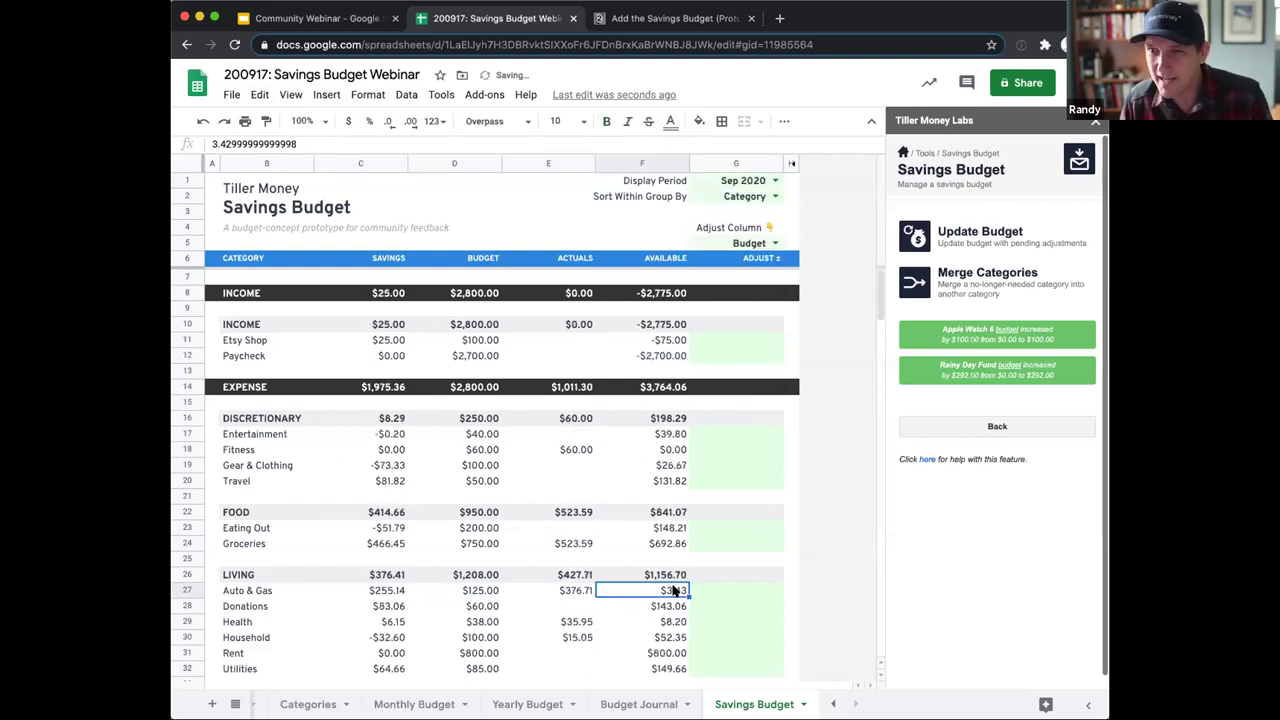
Open the Transactions sheet and examine the 9/3/2020 Progressive insurance transaction and its amount
left_click(833, 704)
left_click(833, 704)
left_click(379, 704)
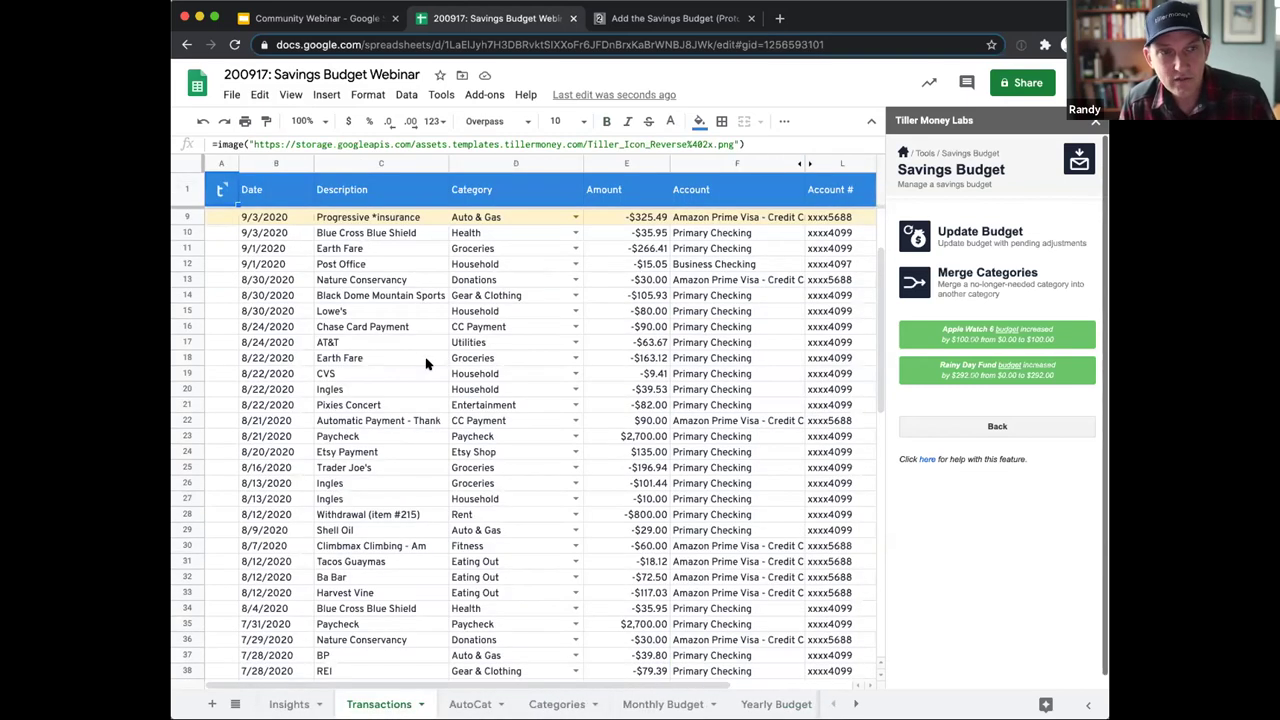
scroll(250, 290, "up", 3)
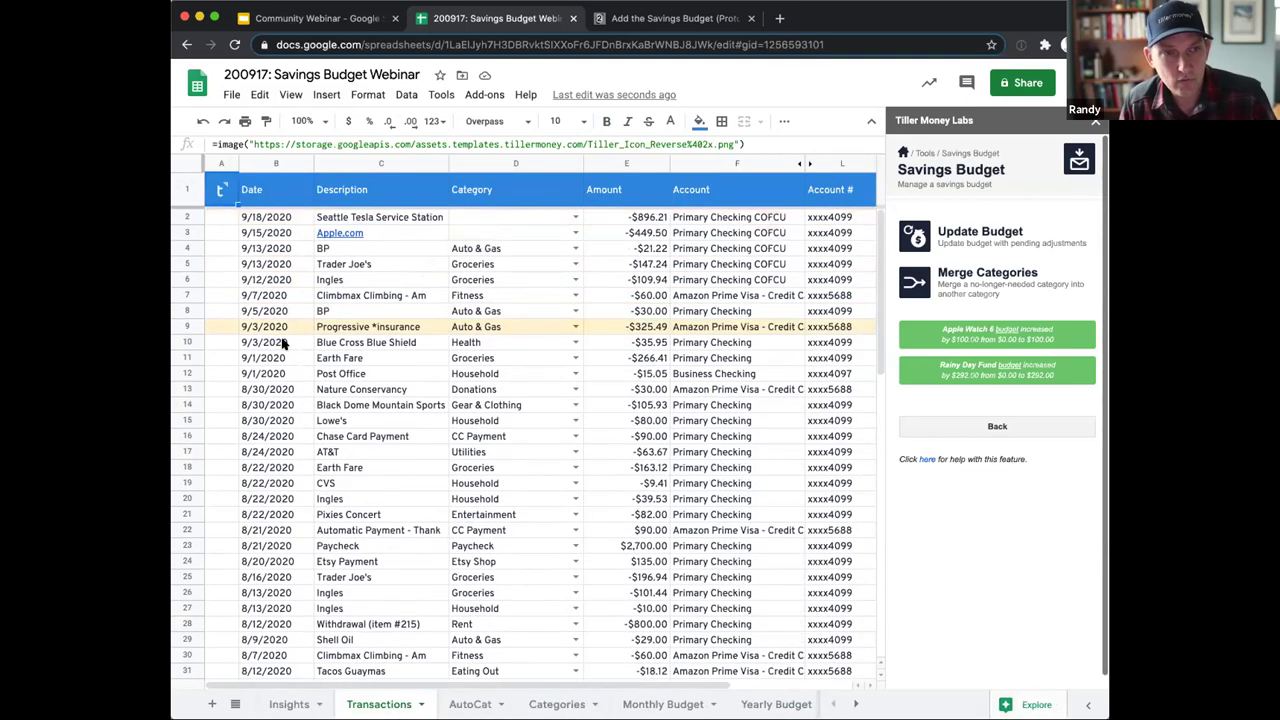
left_click(252, 327)
left_click(680, 327, "shift")
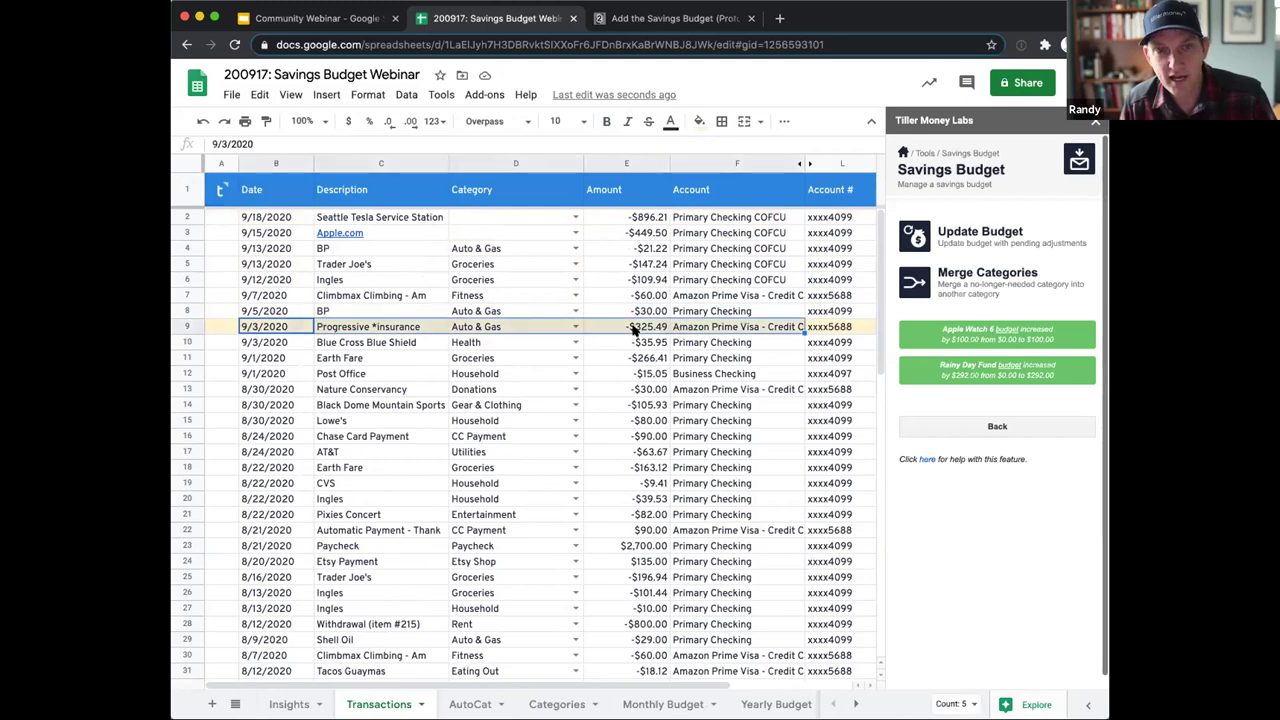
left_click(640, 327)
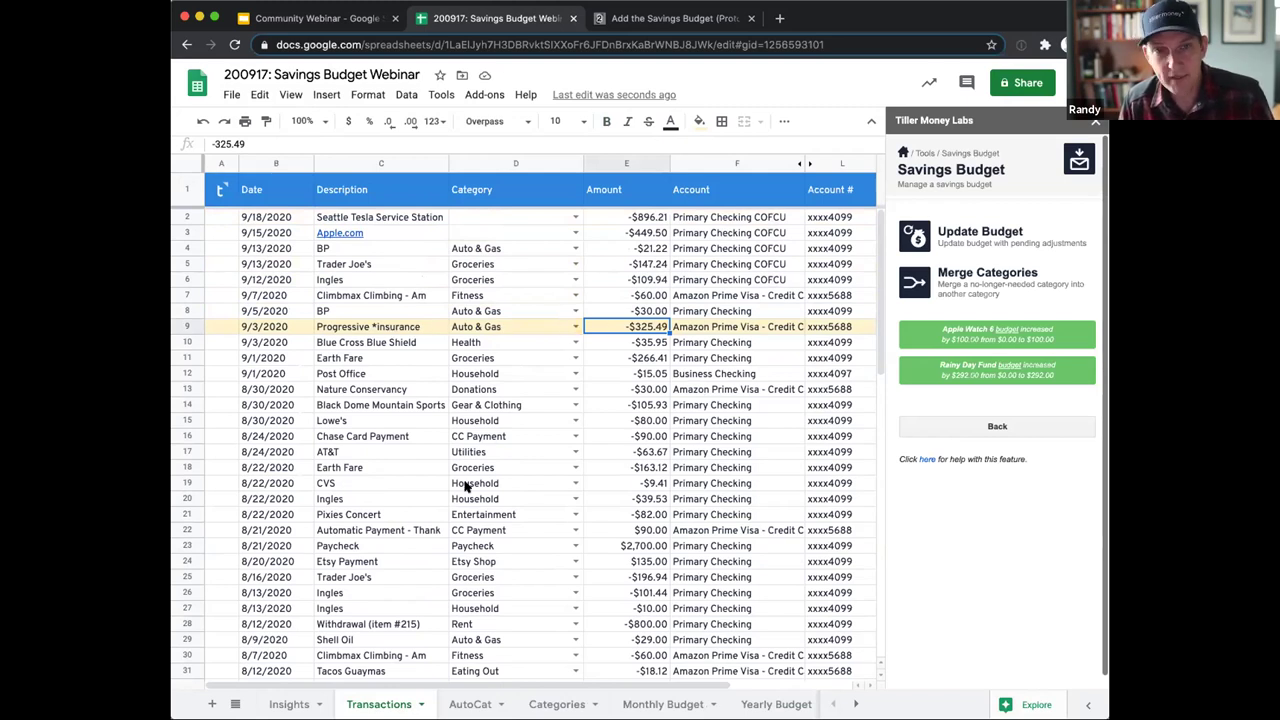
Return to the Savings Budget sheet and review the September savings and available amounts of the long-term goals
scroll(740, 704, "right", 5)
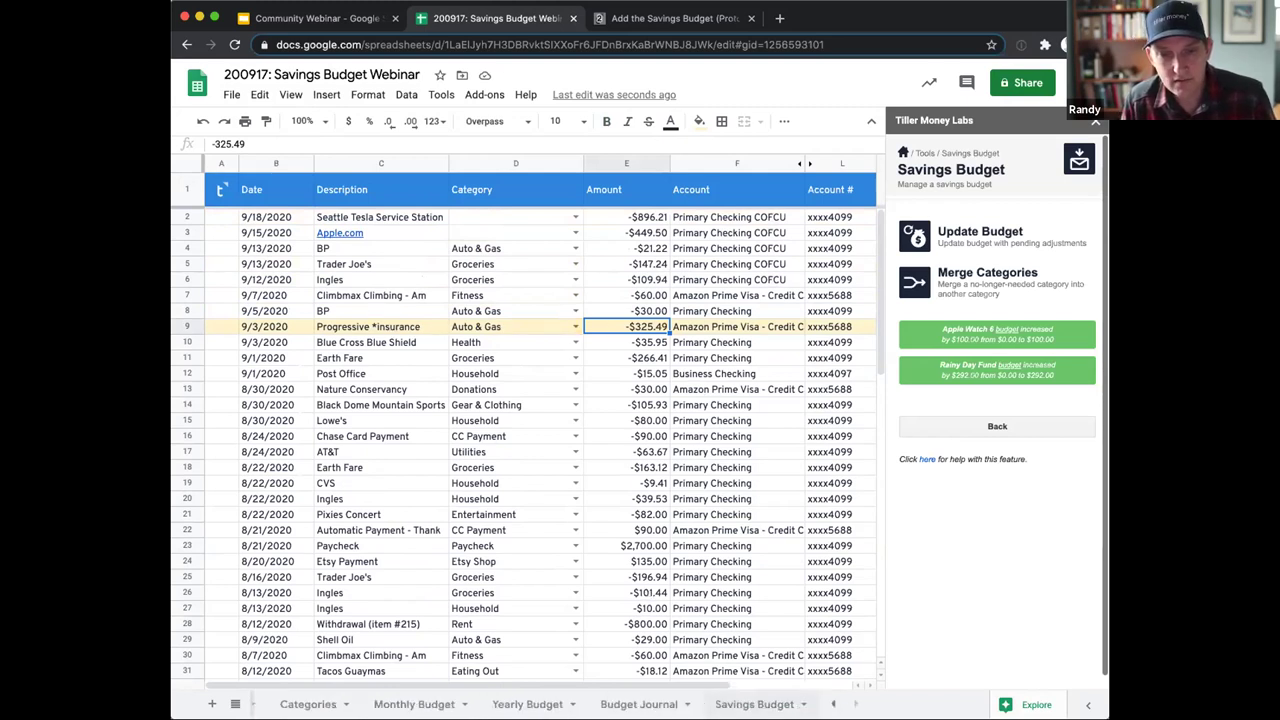
left_click(754, 704)
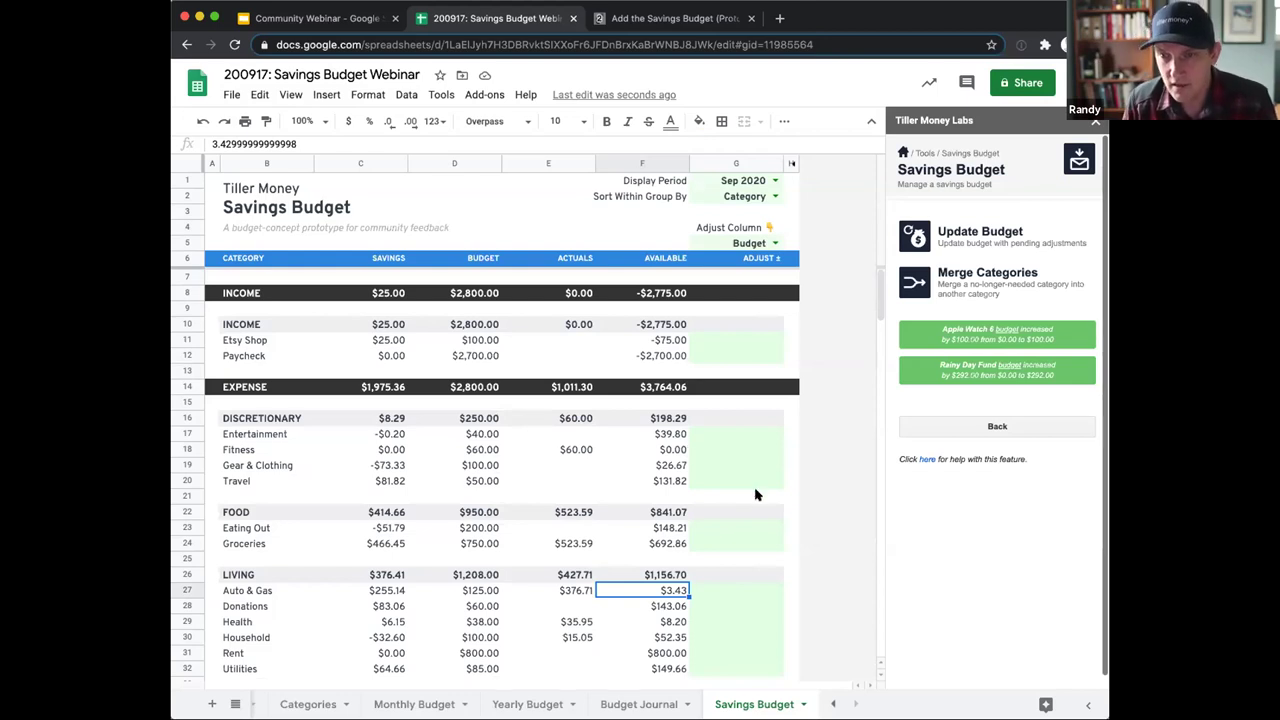
scroll(727, 490, "down", 1)
scroll(727, 490, "down", 2)
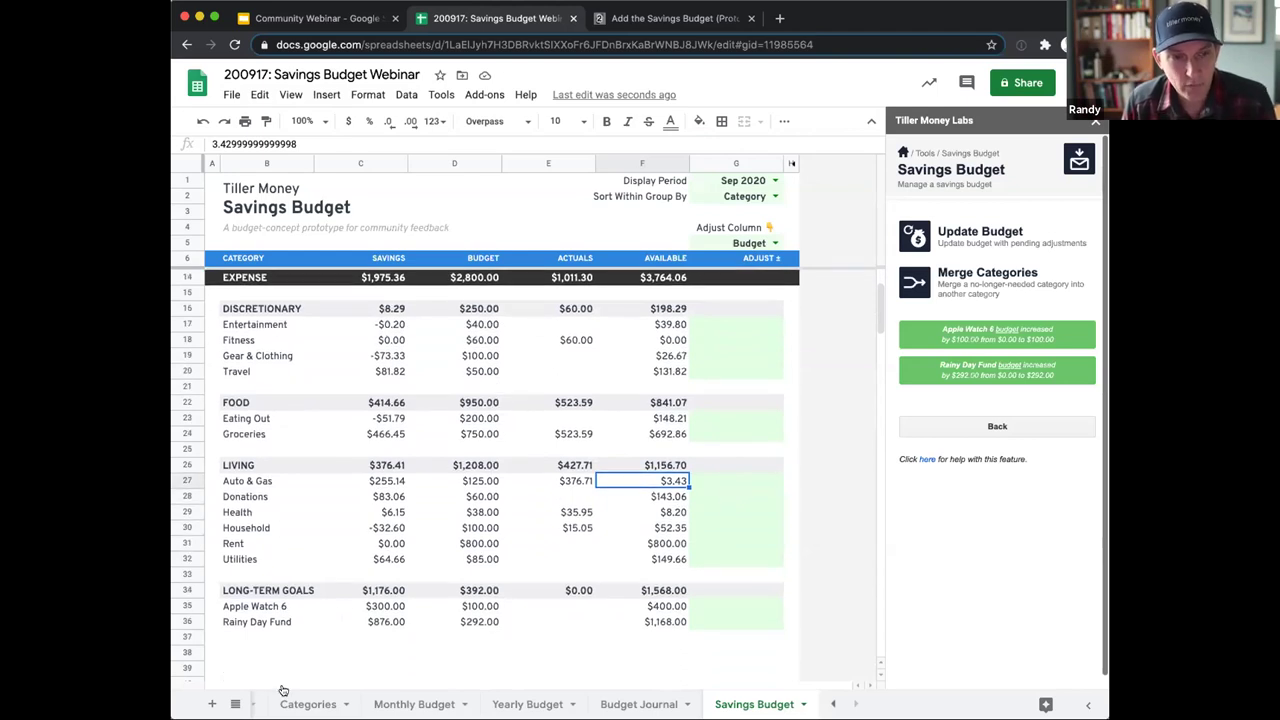
In the Transactions sheet, categorize the 9/15/2020 Apple.com transaction as Apple Watch 6
scroll(282, 692, "left", 5)
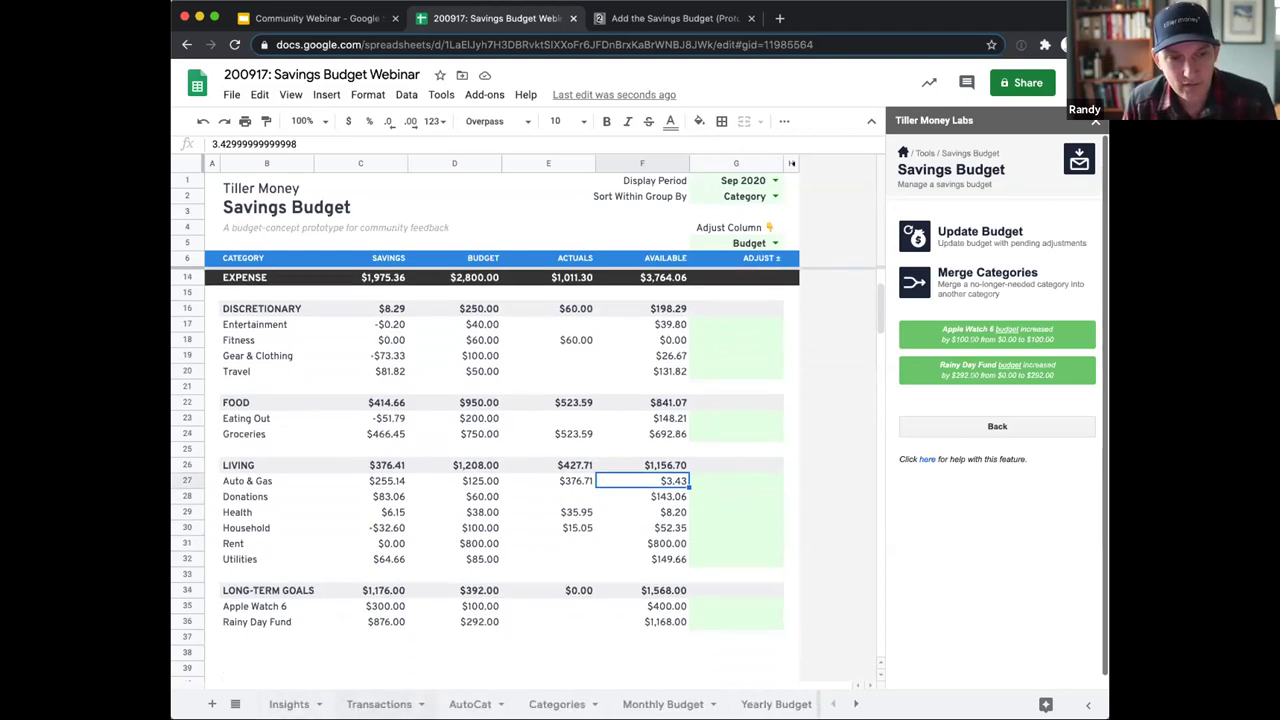
left_click(385, 704)
left_click(518, 234)
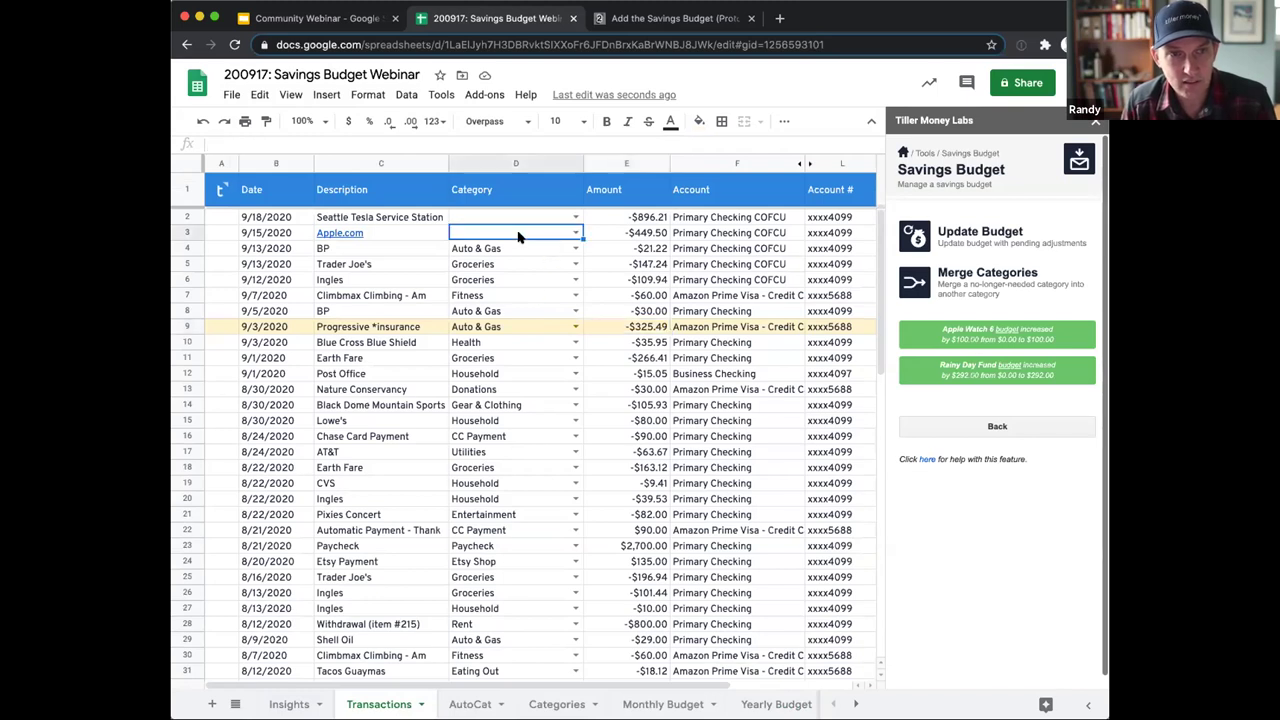
left_click(382, 233)
left_click(518, 232)
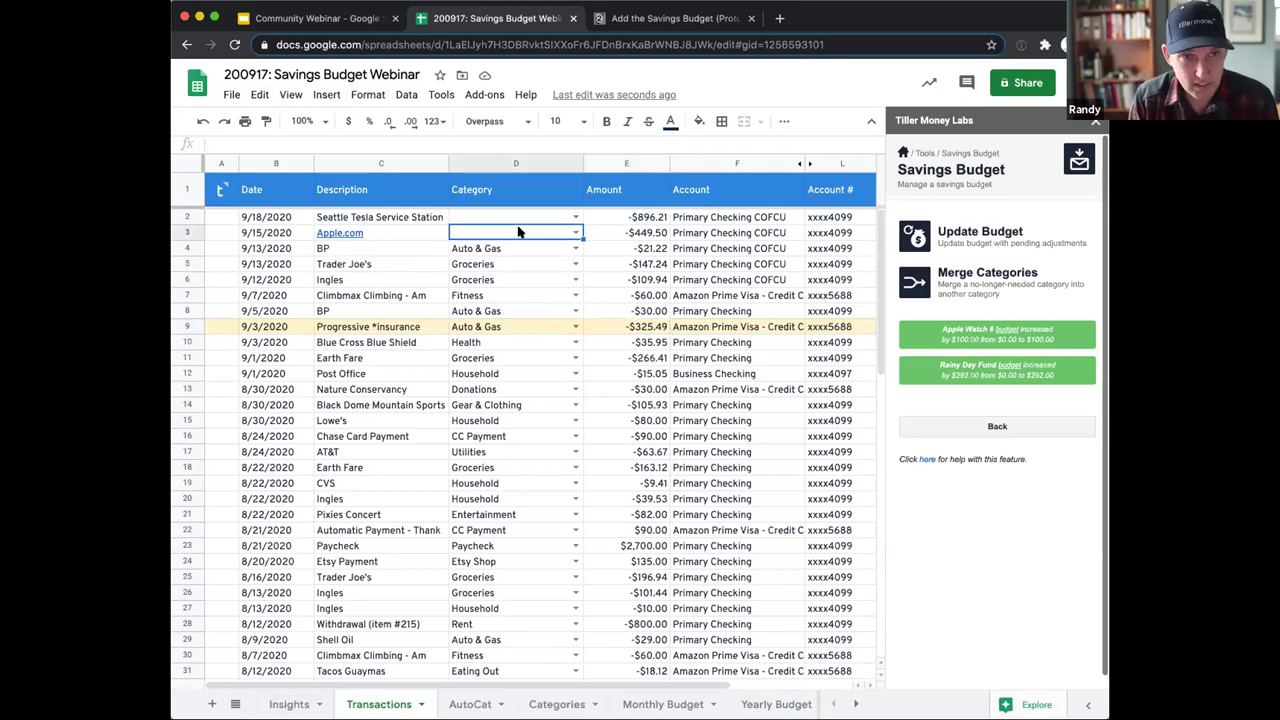
type("app")
key("Return")
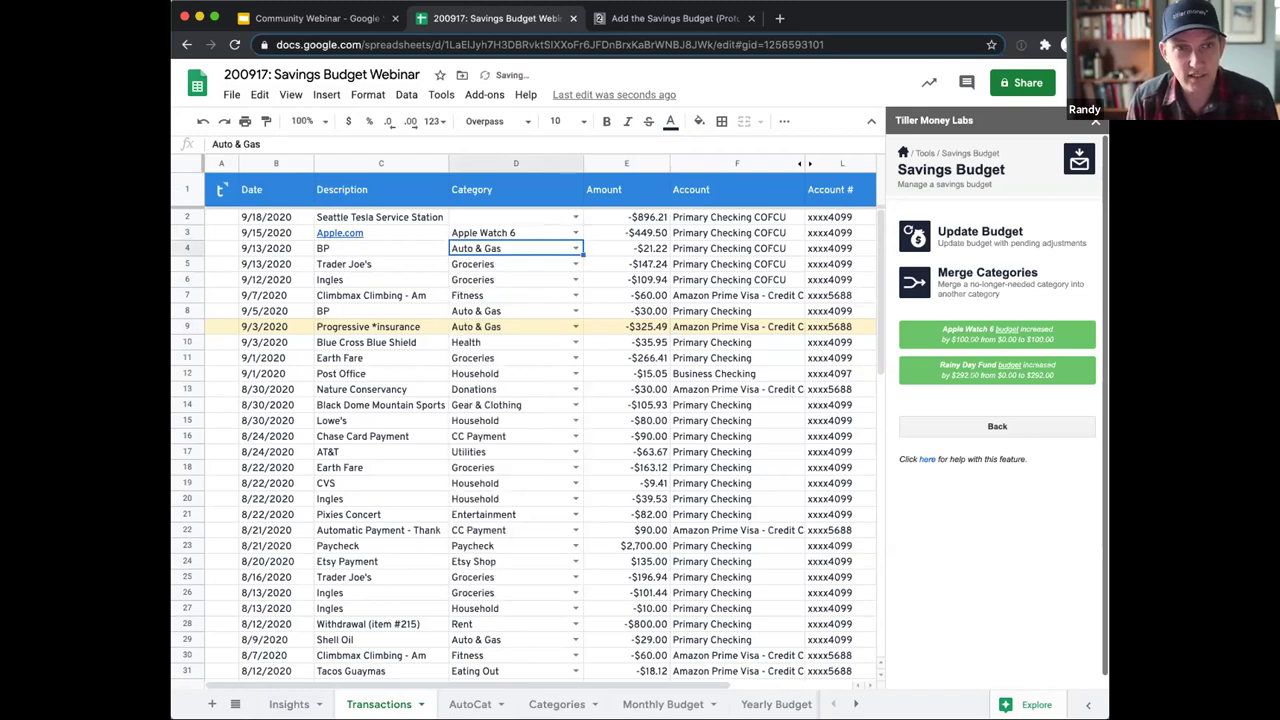
Categorize the 9/18/2020 Seattle Tesla Service Station transaction as Rainy Day Fund
key("Up")
left_click(380, 217)
left_click(515, 217)
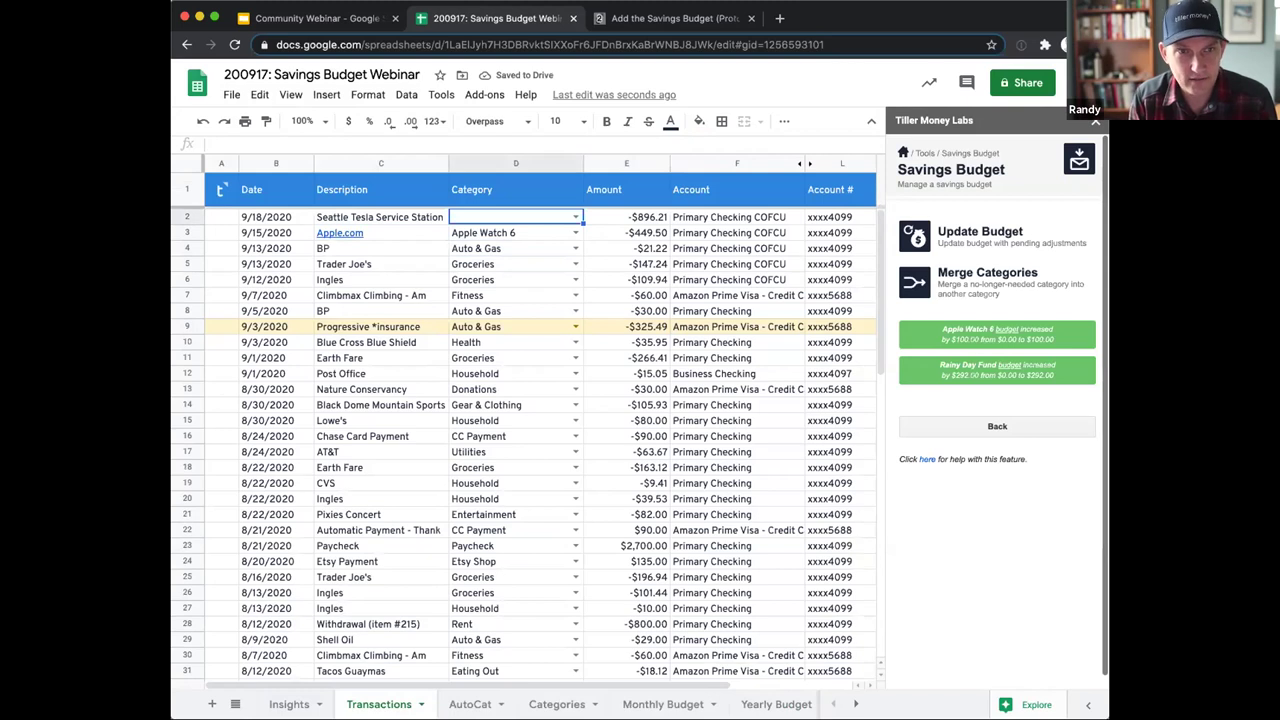
left_click(576, 217)
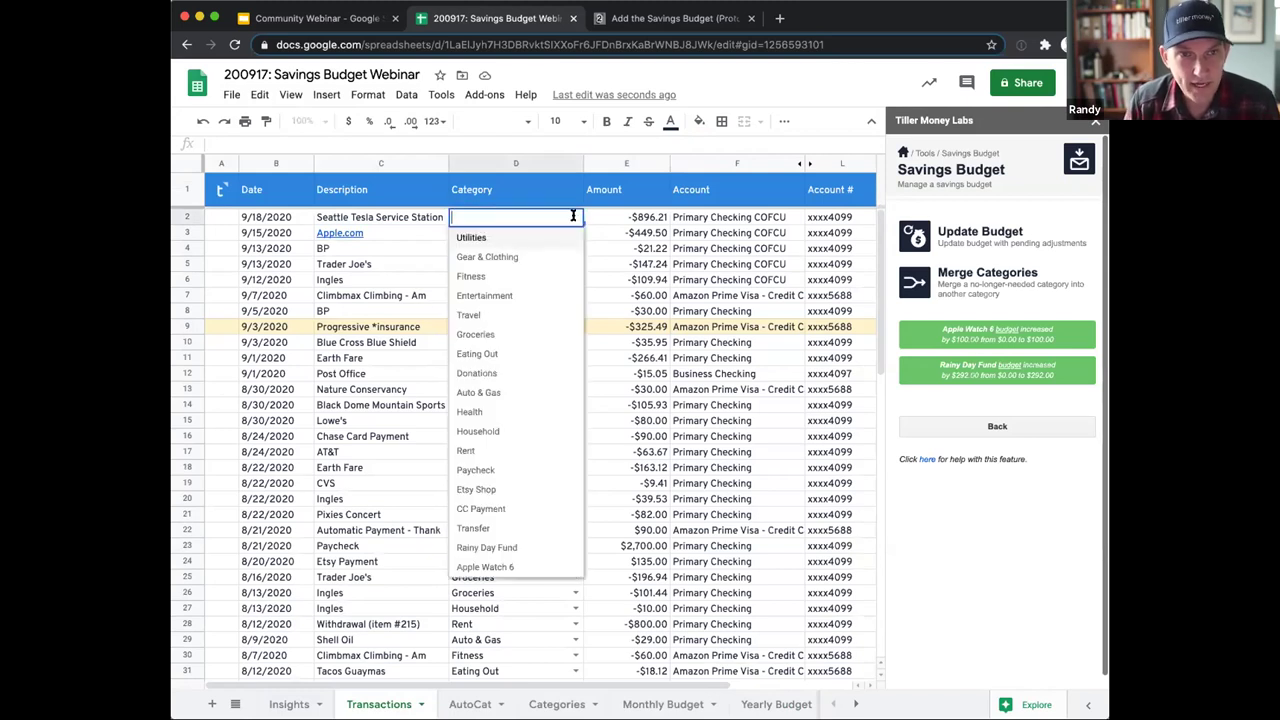
left_click(519, 548)
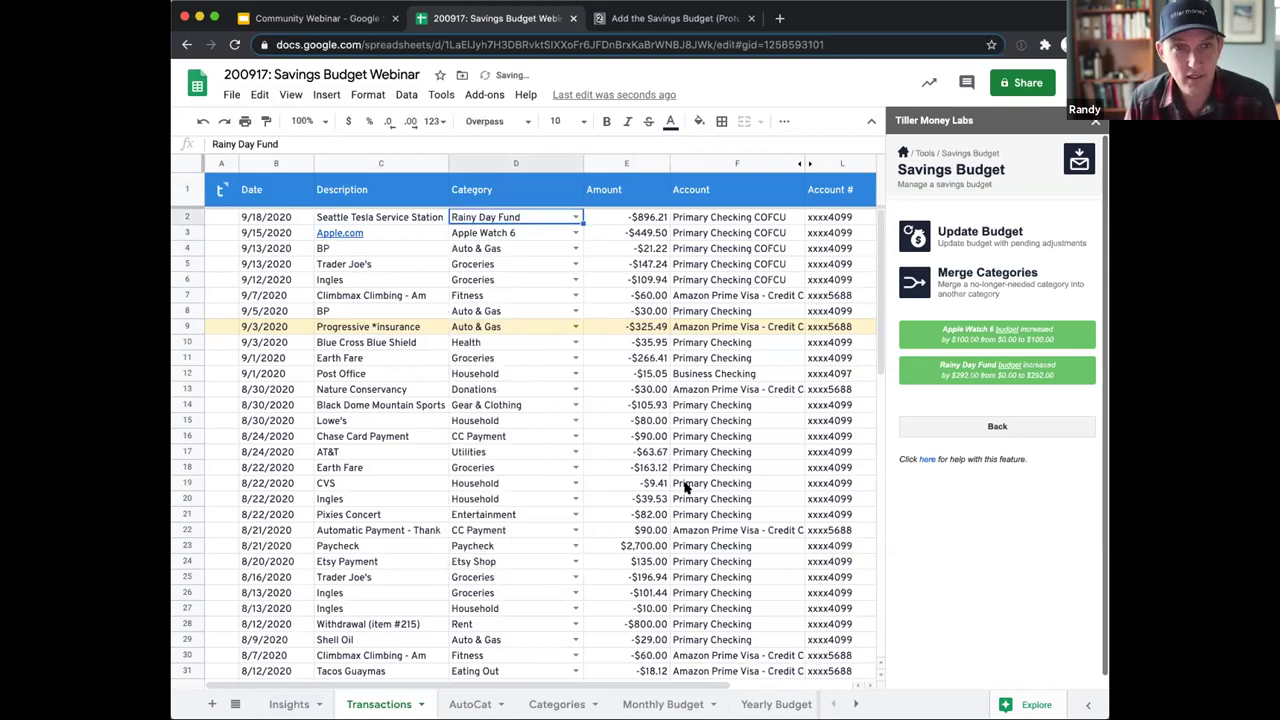
Return to the Savings Budget sheet and examine the available, budget and savings amounts of Apple Watch 6 and Rainy Day Fund
scroll(611, 697, "right", 5)
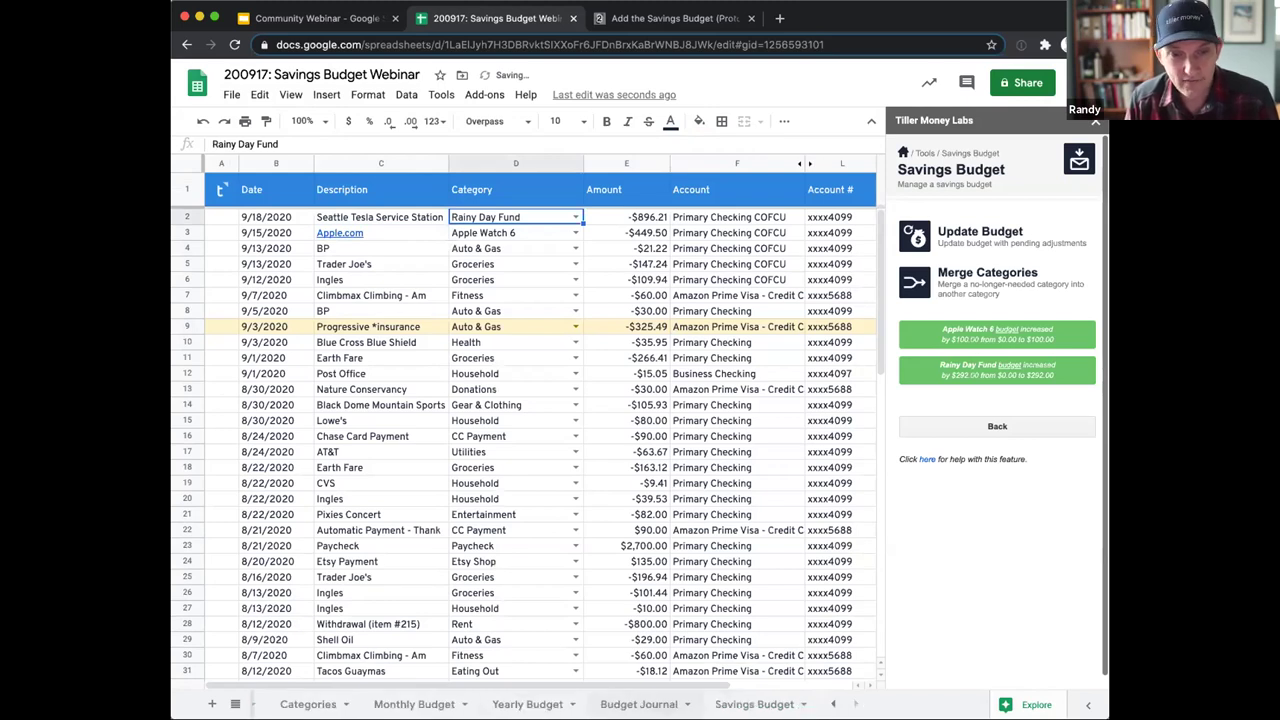
left_click(754, 704)
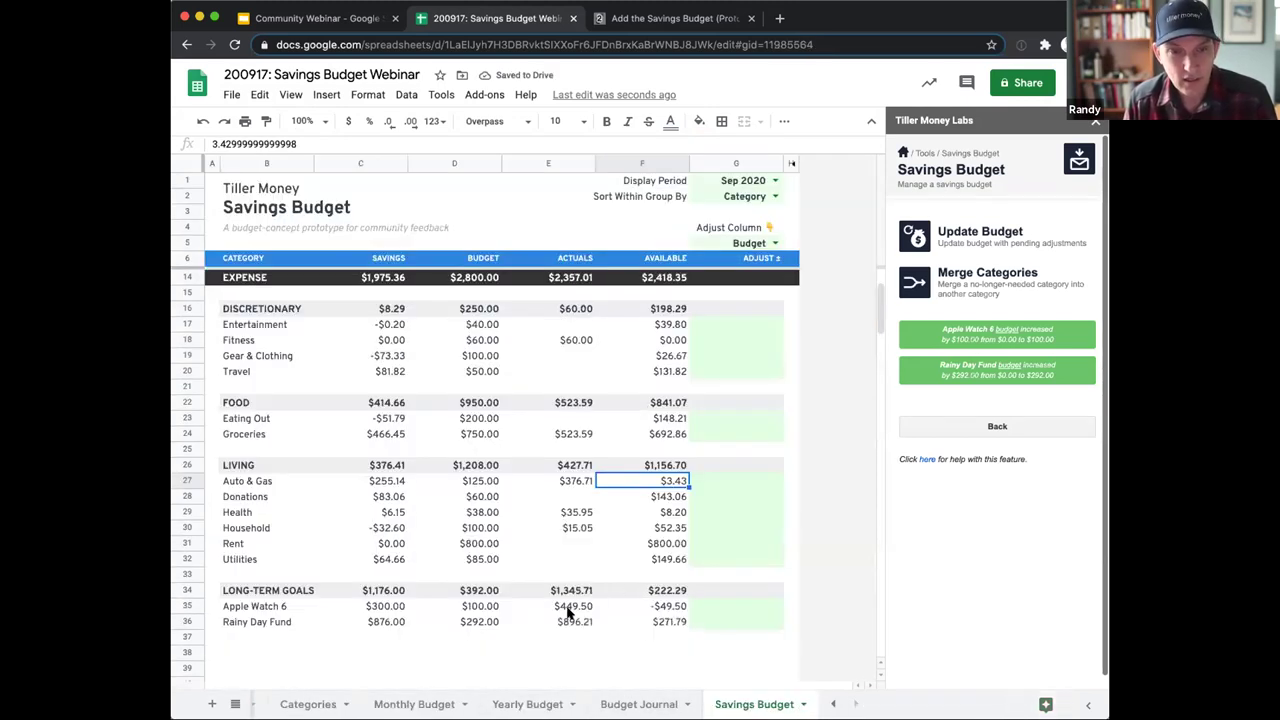
left_click(667, 622)
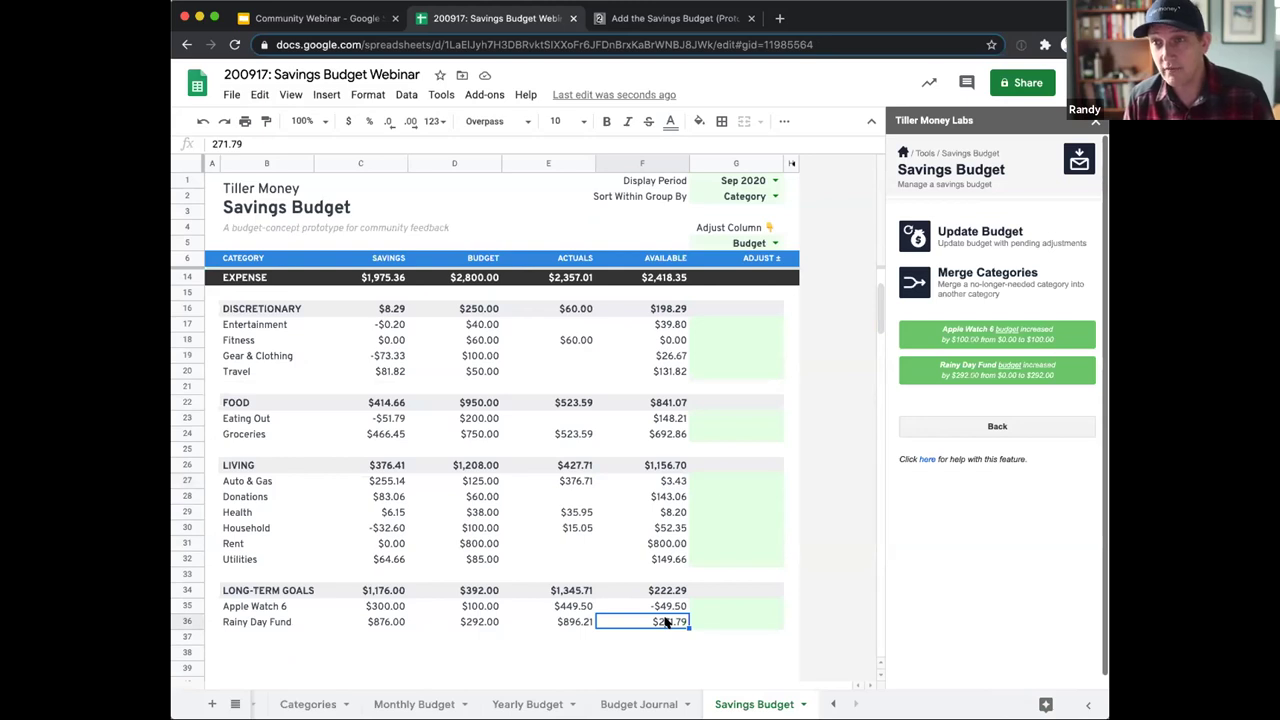
left_click(476, 622)
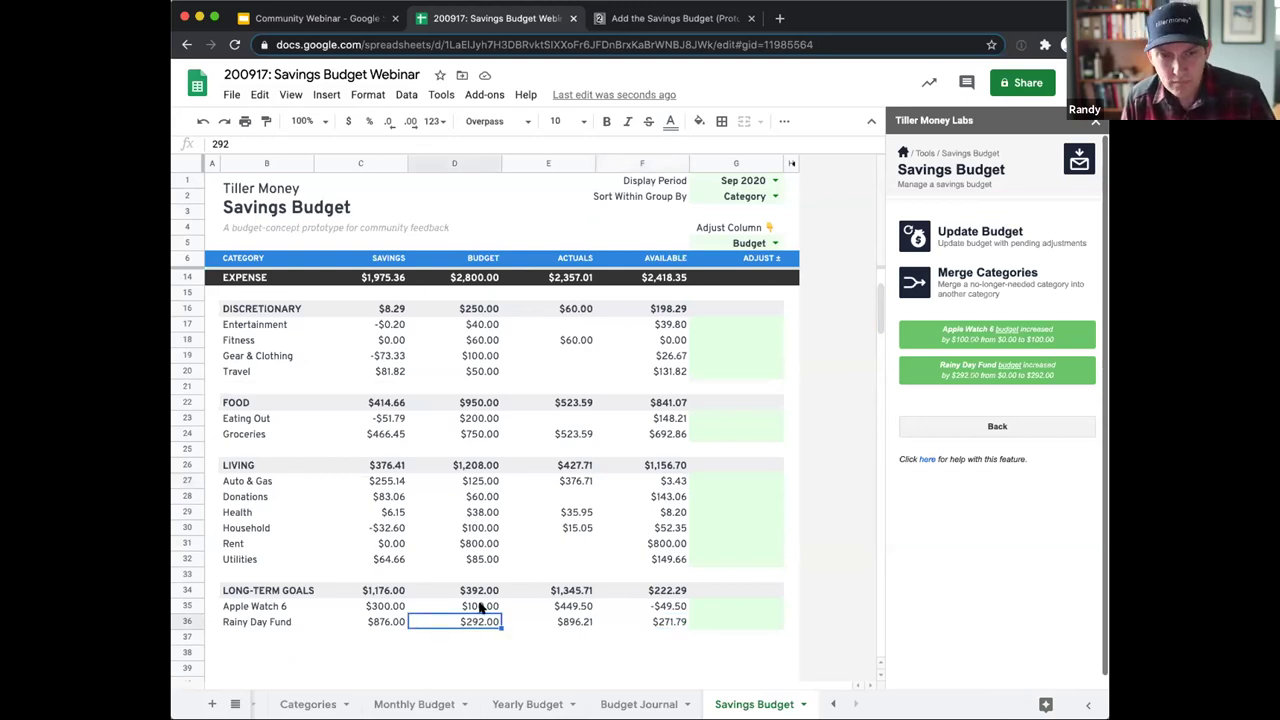
left_click(657, 608)
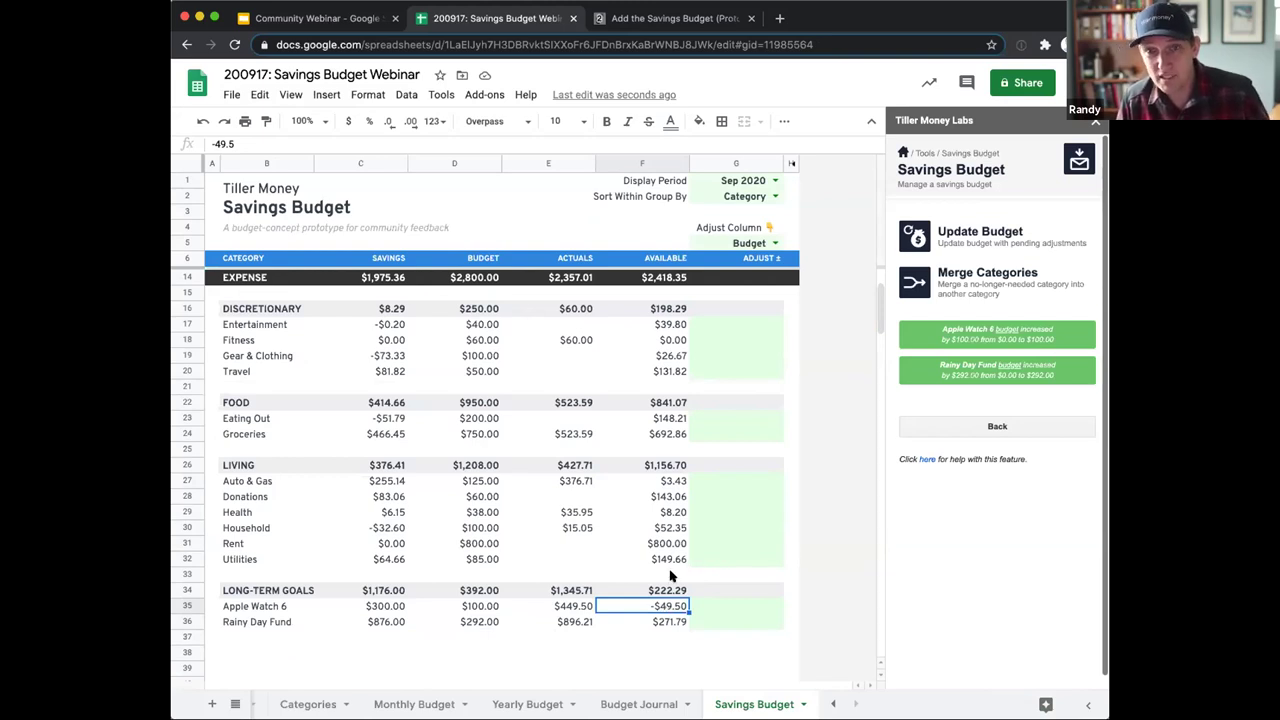
left_click_drag(376, 466, 375, 627)
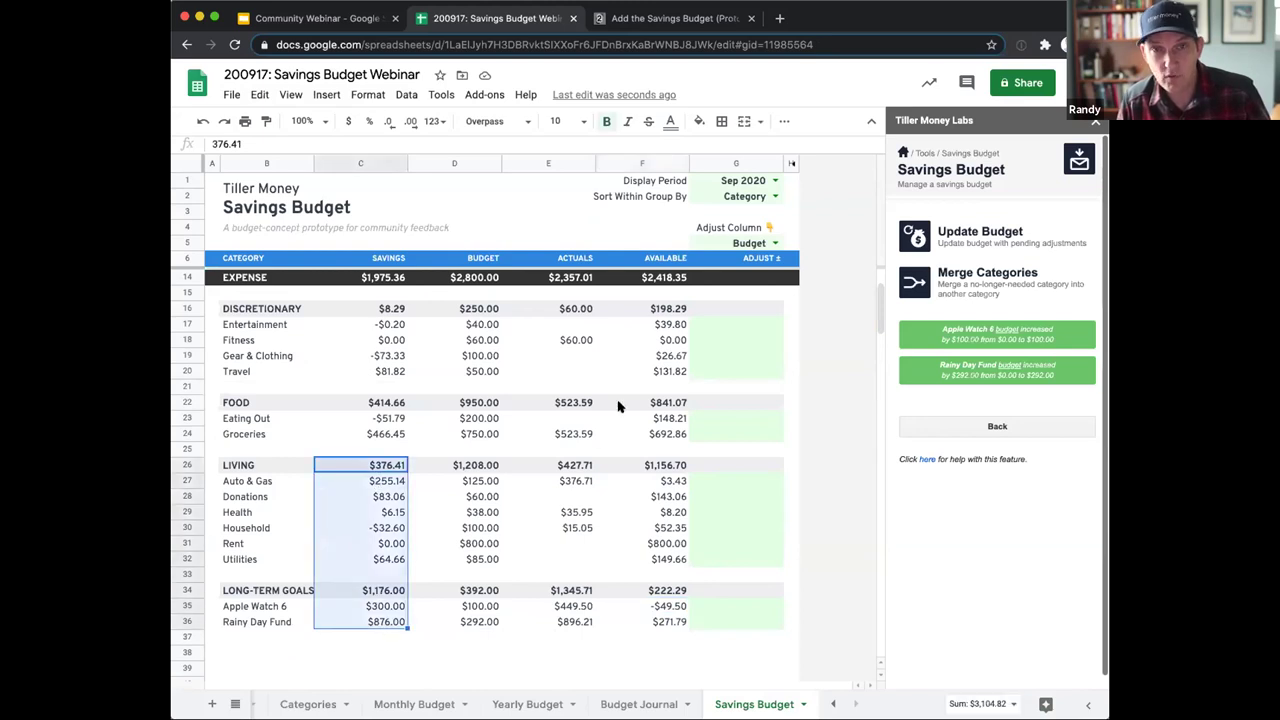
Switch the Adjust Column setting of the Savings Budget from Budget to Savings
left_click(775, 243)
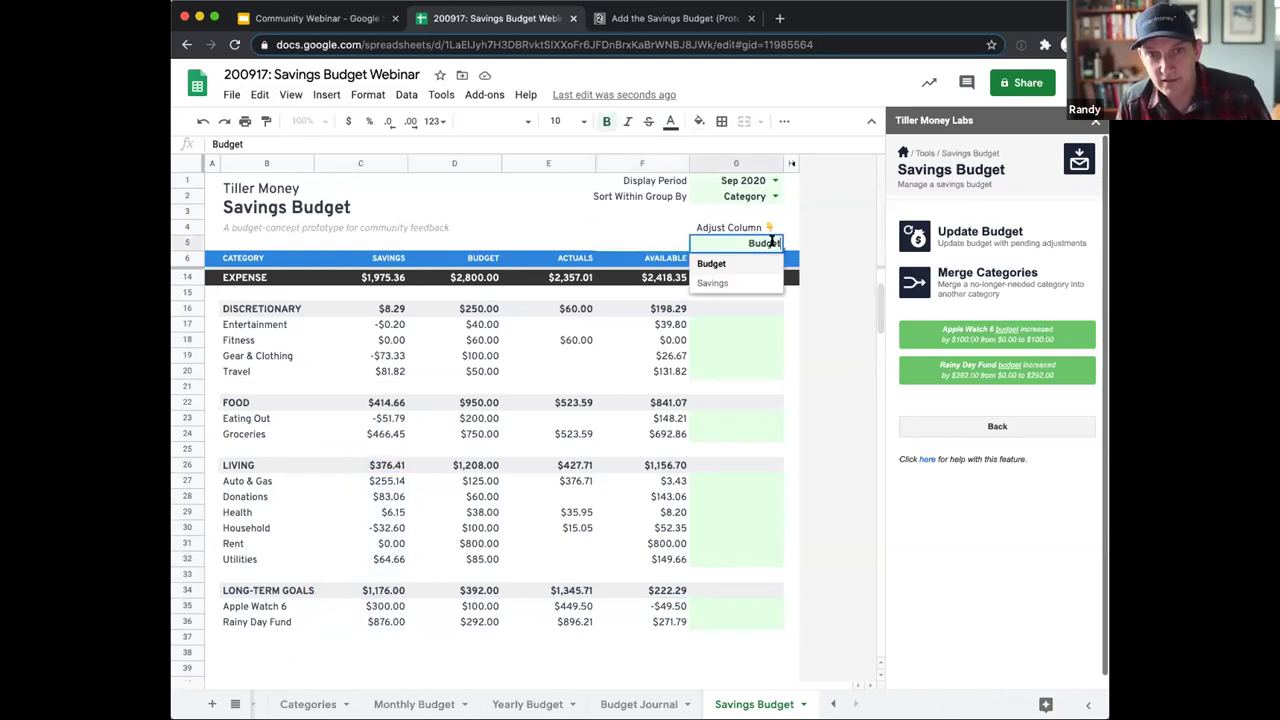
left_click(792, 242)
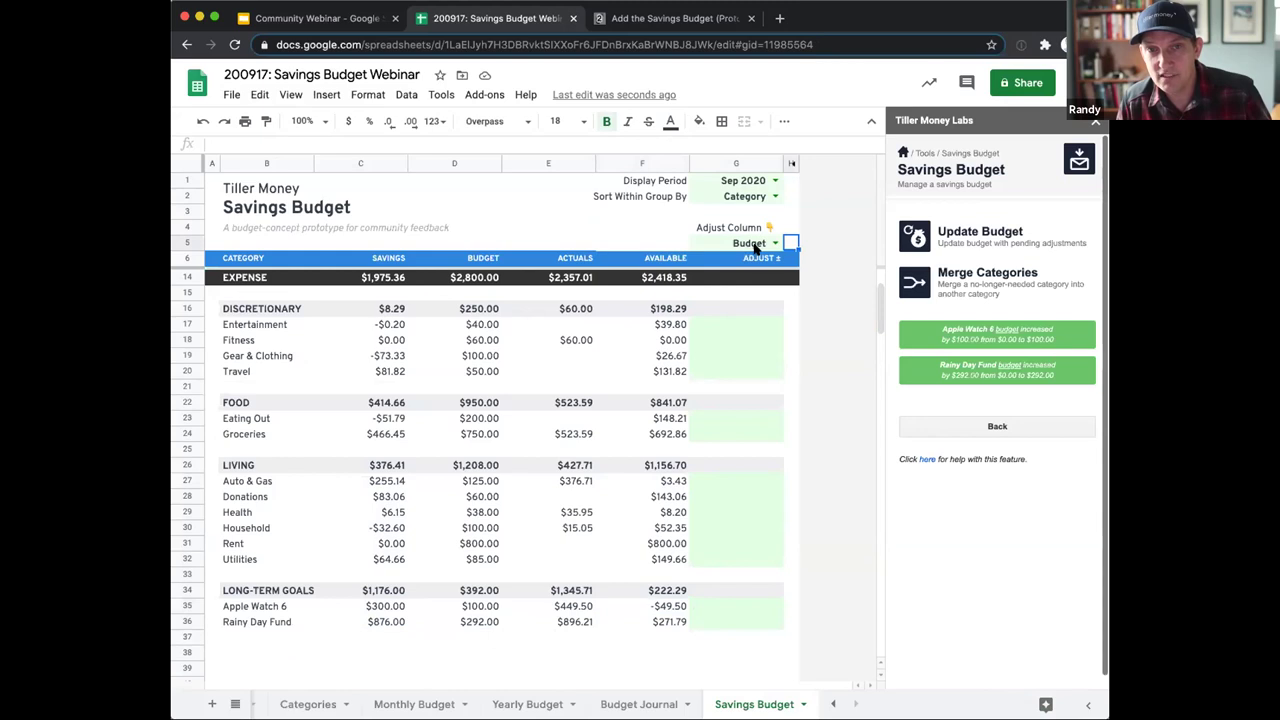
left_click_drag(731, 323, 734, 362)
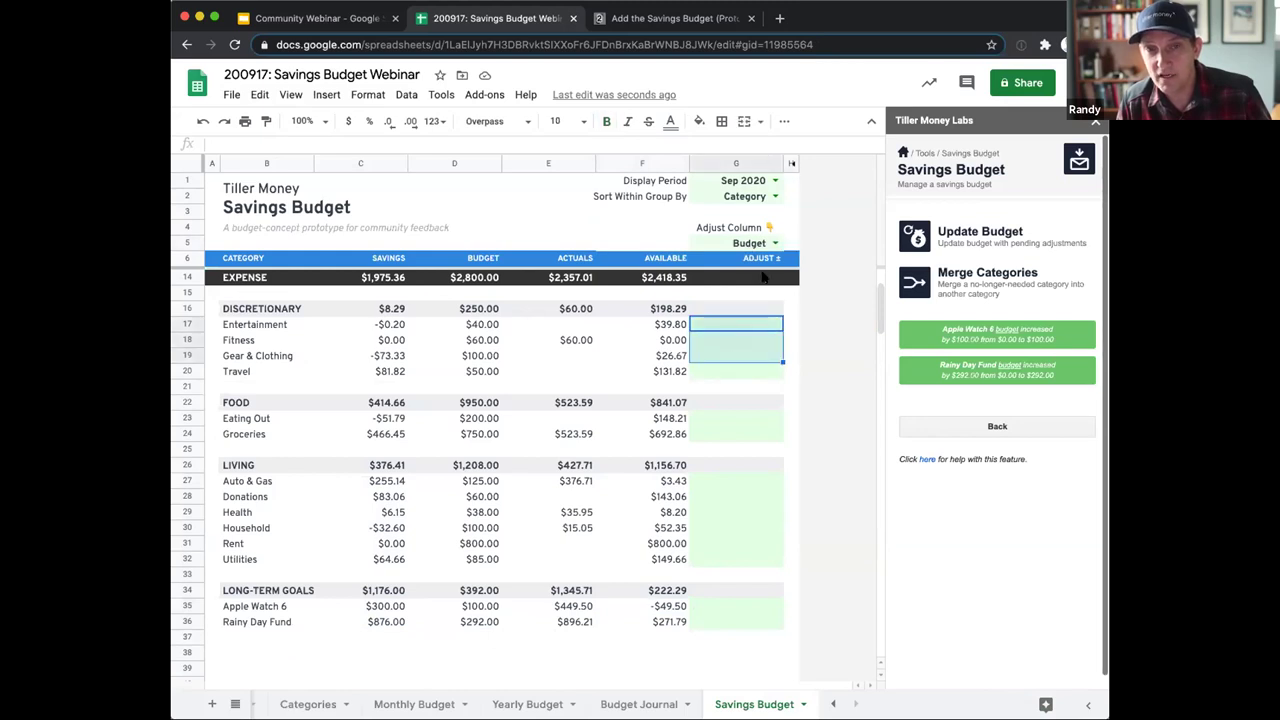
left_click(466, 162)
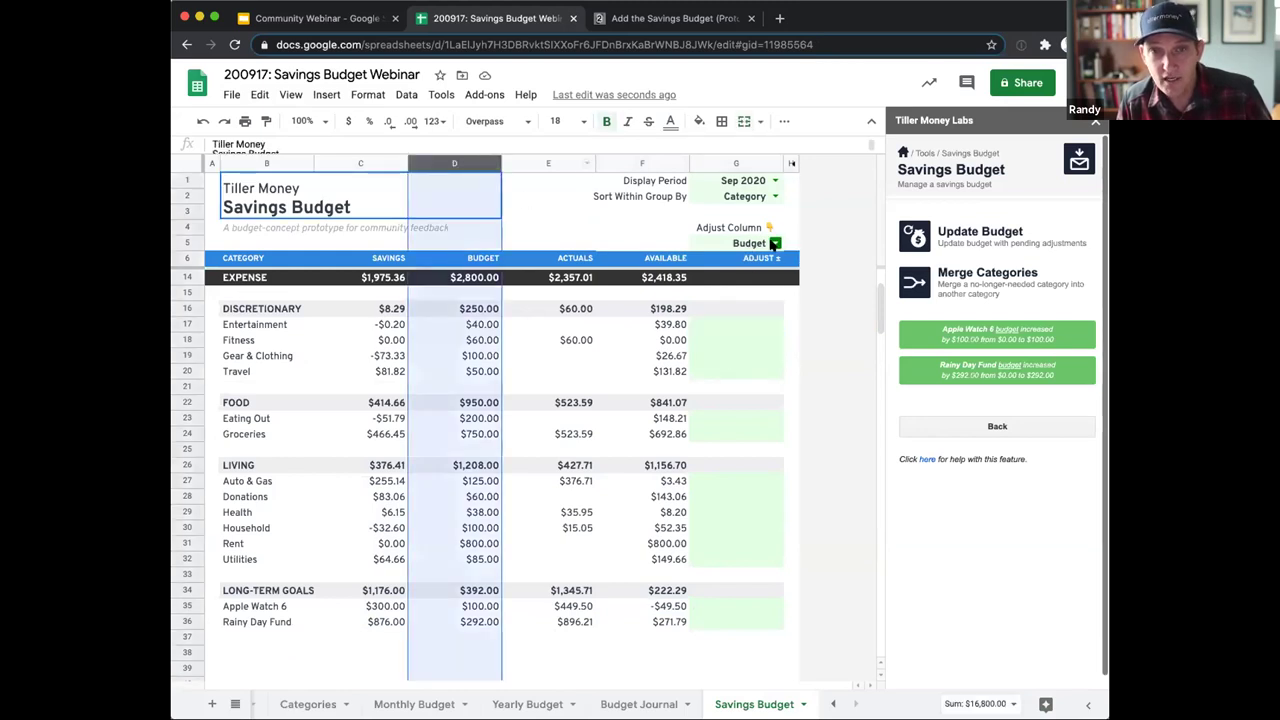
left_click(775, 243)
left_click(745, 284)
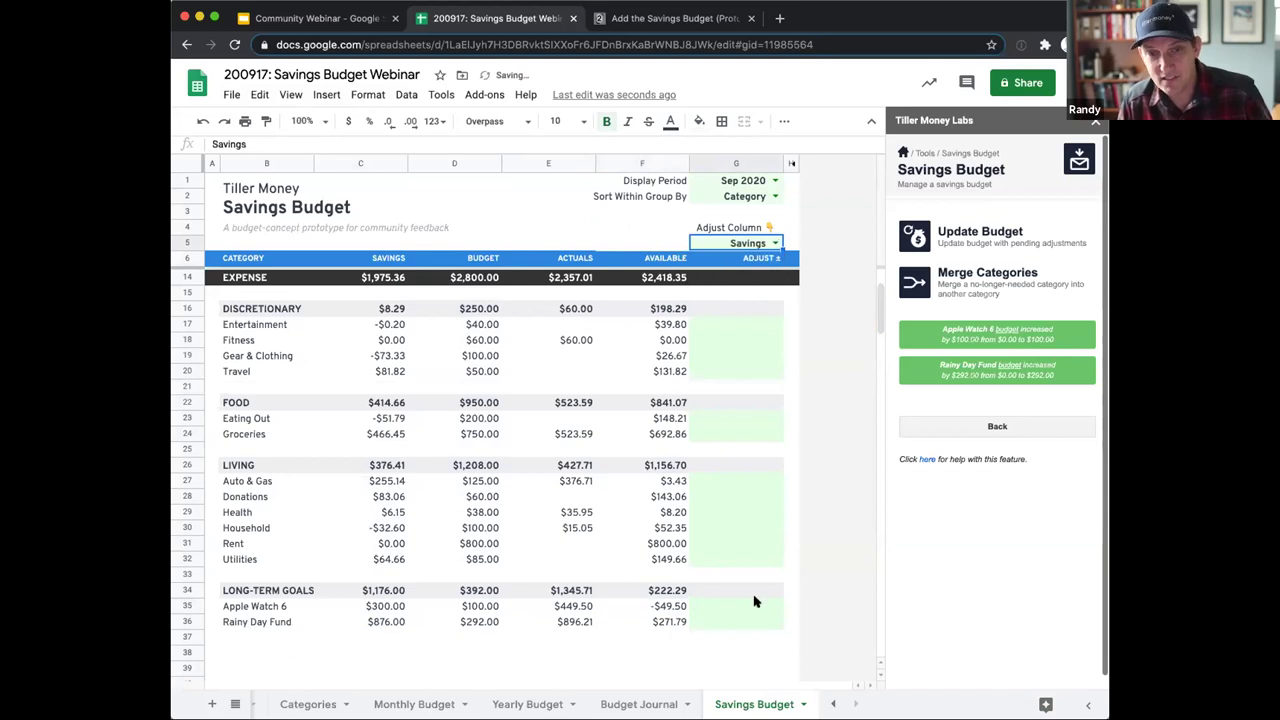
Enter a savings adjustment of -49.50 for the Rainy Day Fund and check its savings amount
left_click(720, 624)
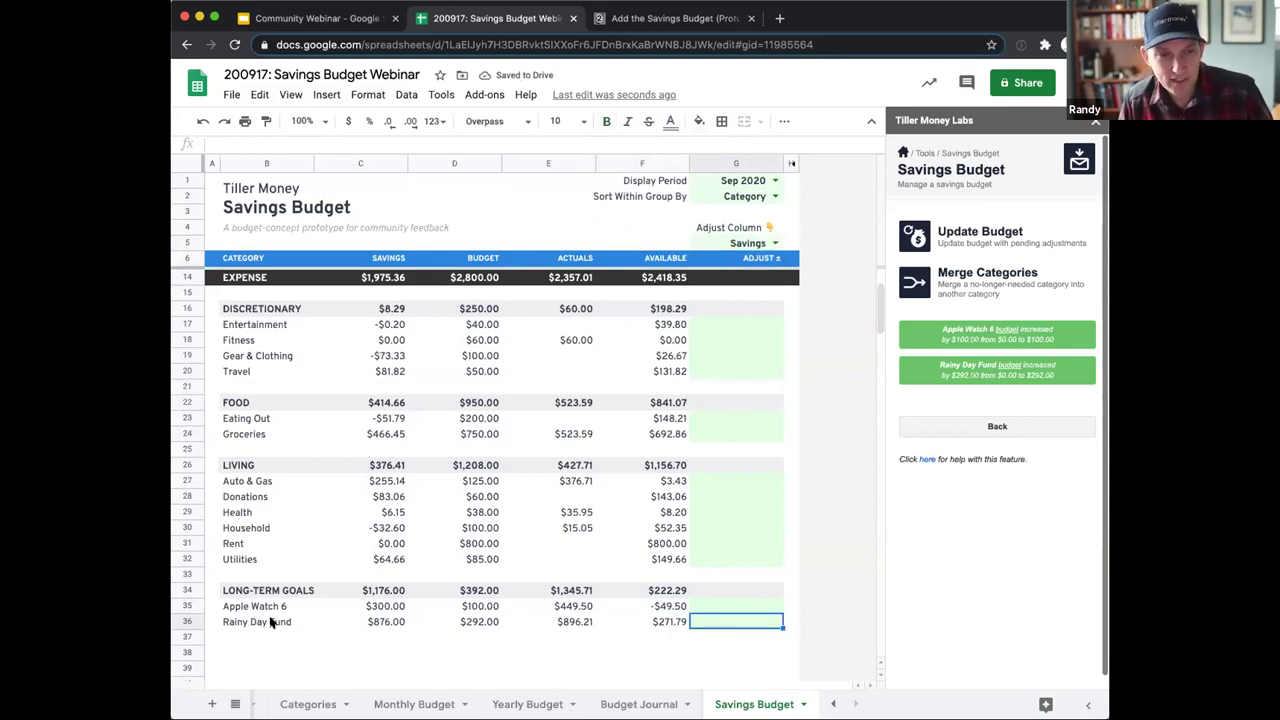
left_click(666, 620)
left_click(666, 606)
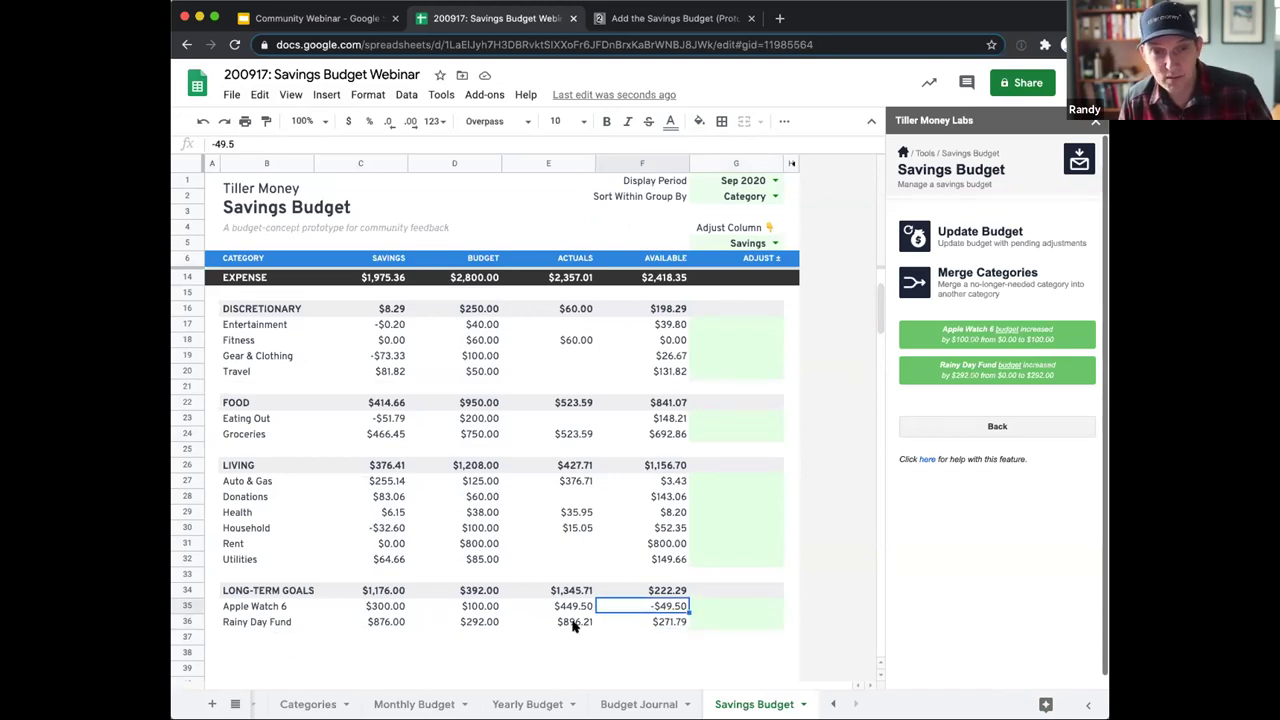
left_click(727, 621)
type("-")
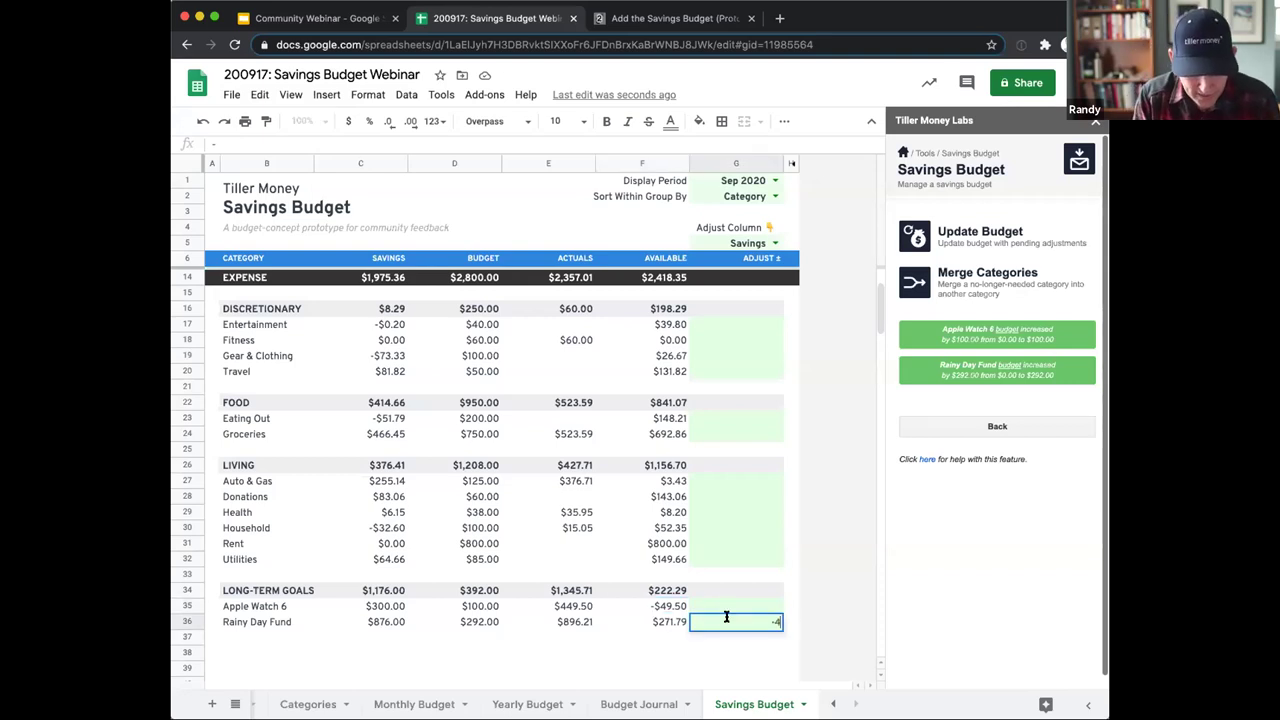
type("49.60")
key("Return")
key("BackSpace")
type("50")
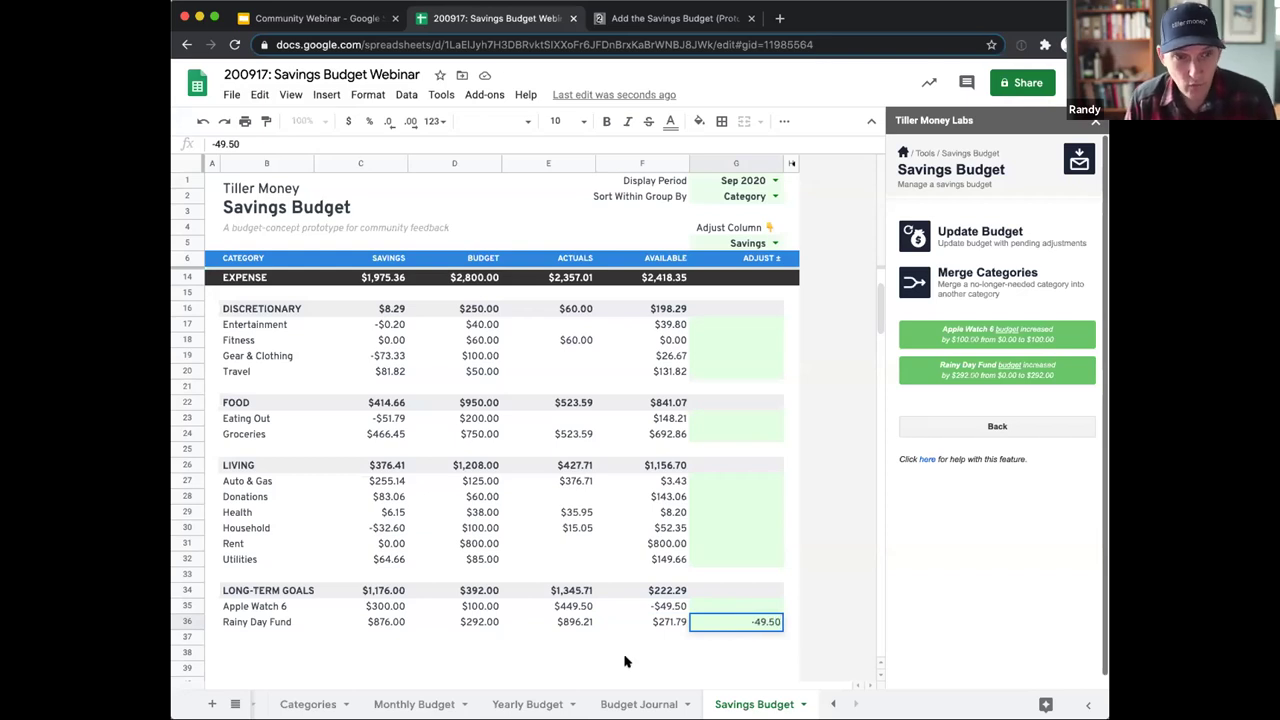
left_click(388, 622)
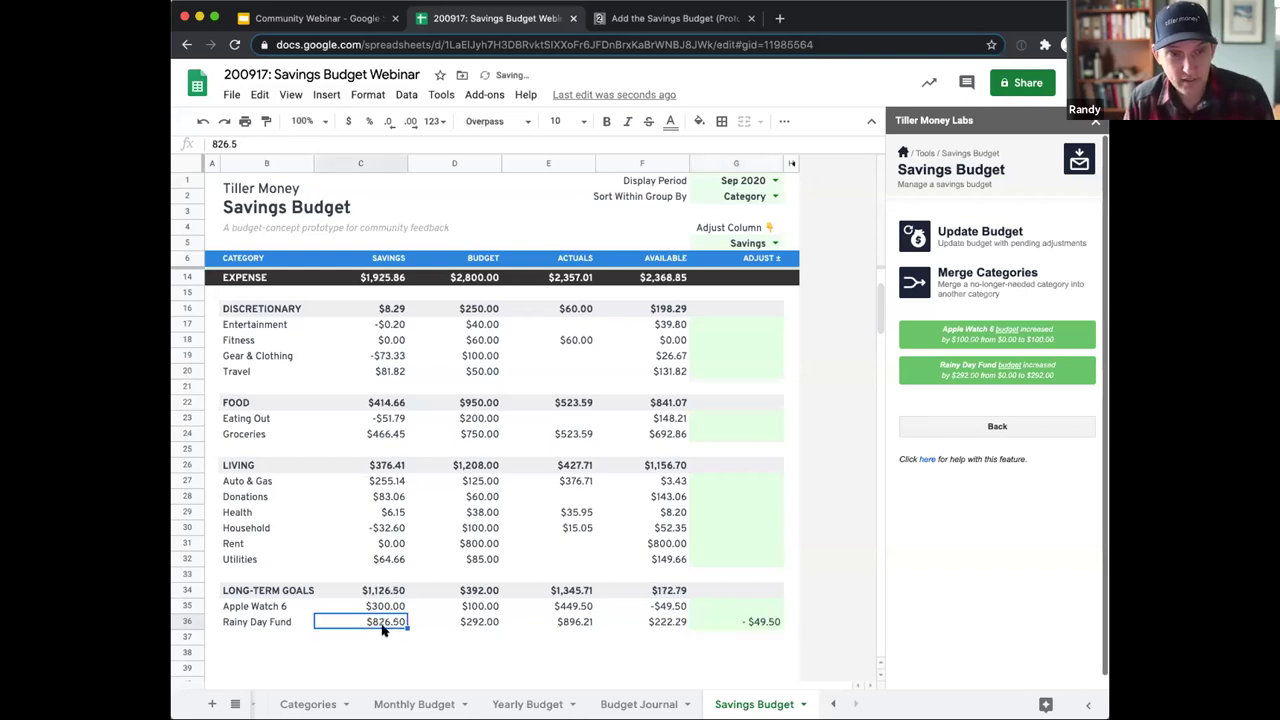
Enter a savings adjustment of 49.50 for Apple Watch 6
left_click(730, 607)
type("49")
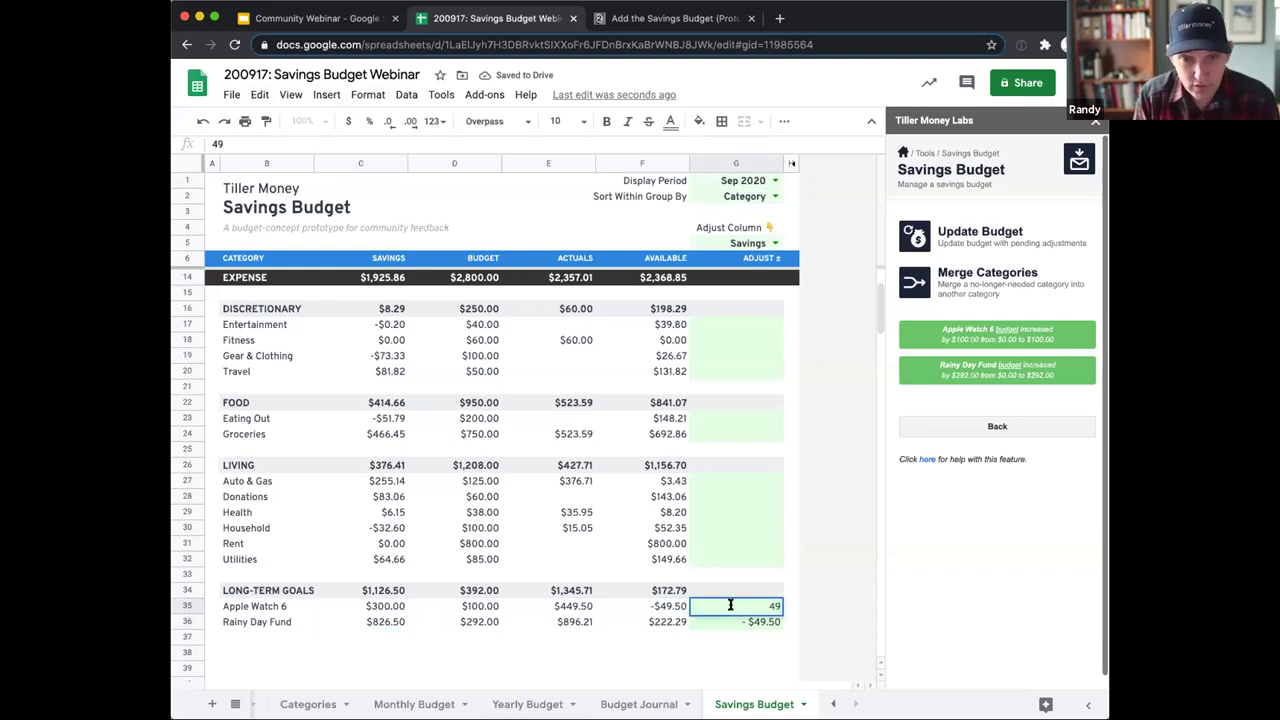
type(".50")
key("Return")
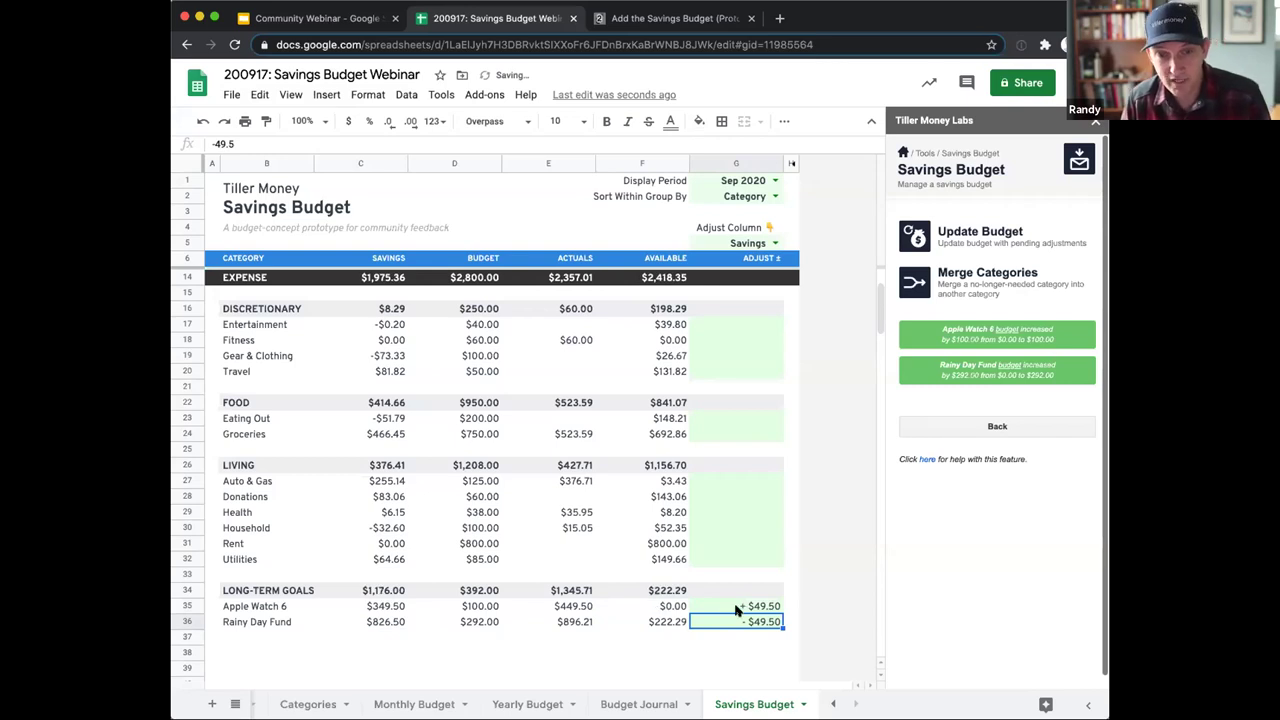
Update the budget with the pending Apple Watch 6 and Rainy Day Fund savings adjustments and check their available amounts
left_click(268, 622)
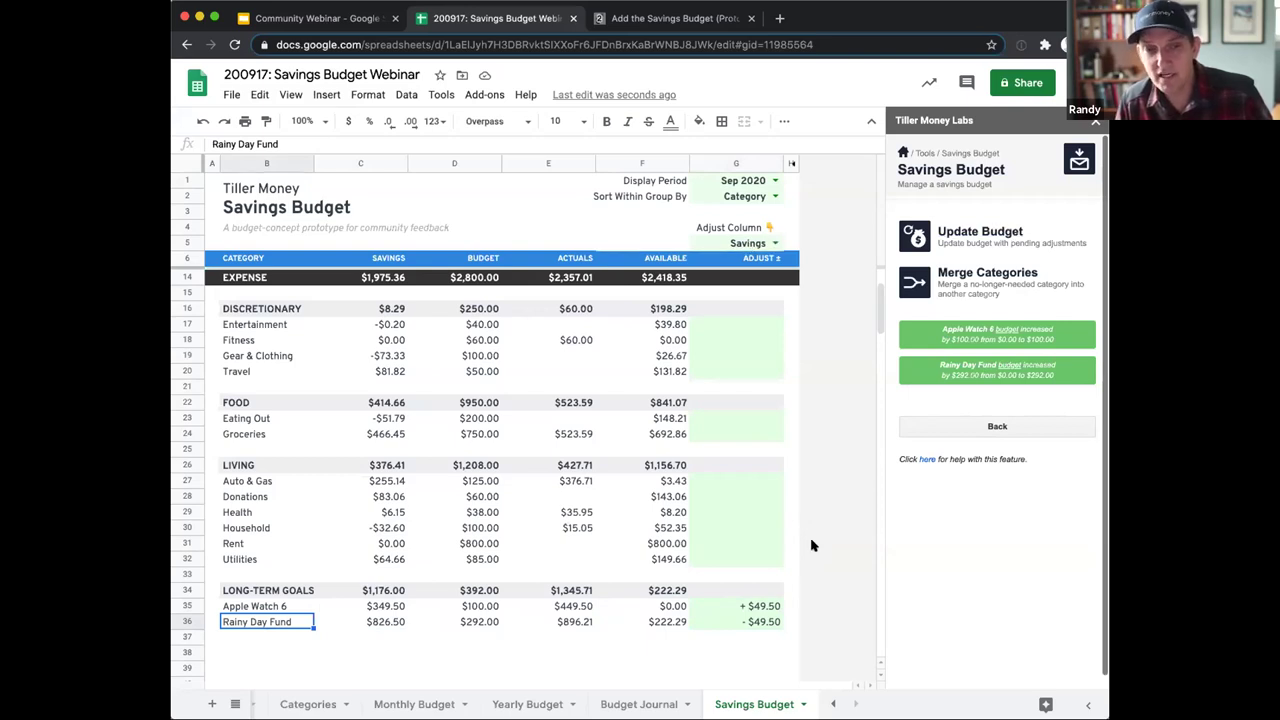
left_click_drag(752, 606, 758, 623)
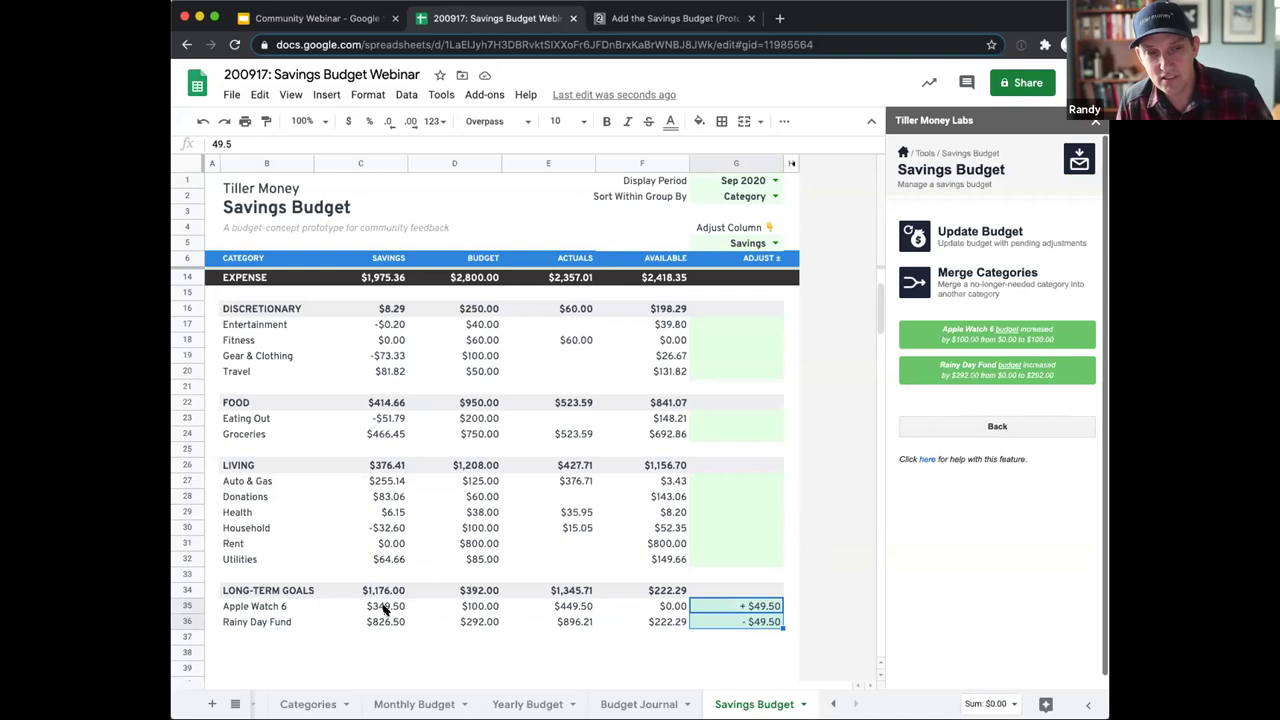
left_click_drag(385, 608, 380, 623)
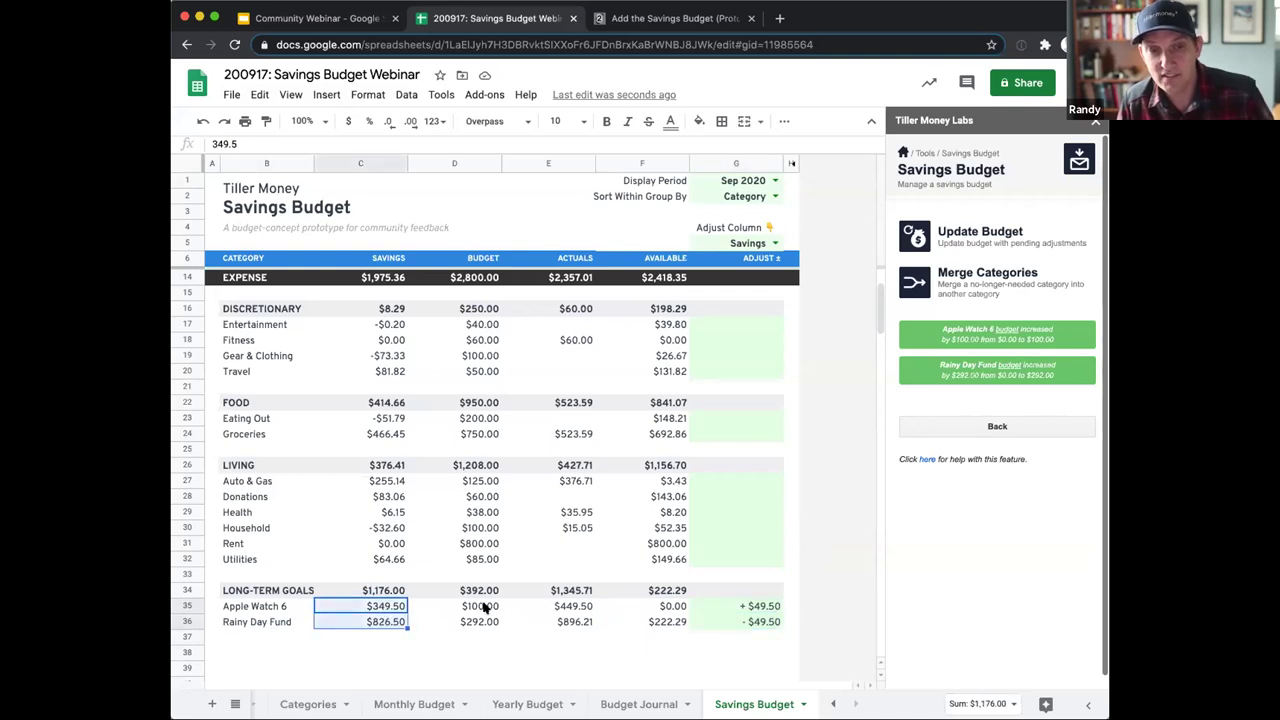
left_click_drag(486, 606, 480, 622)
left_click(972, 231)
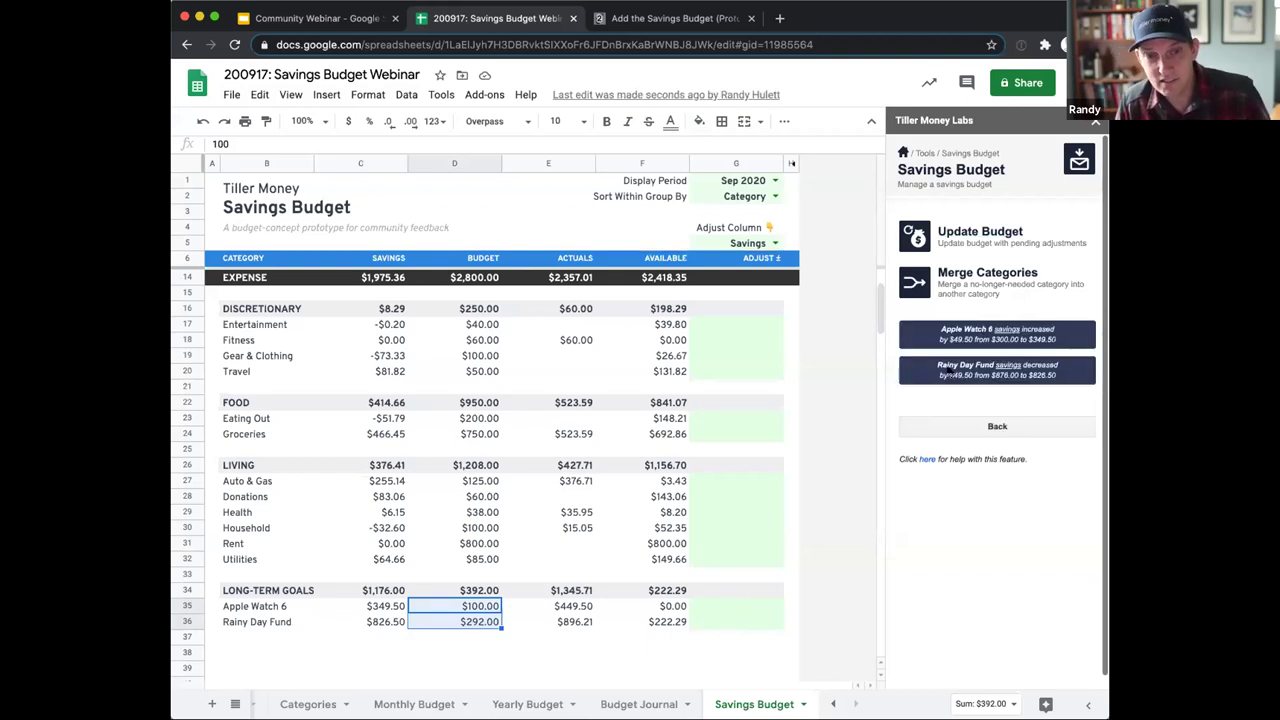
left_click_drag(730, 606, 726, 626)
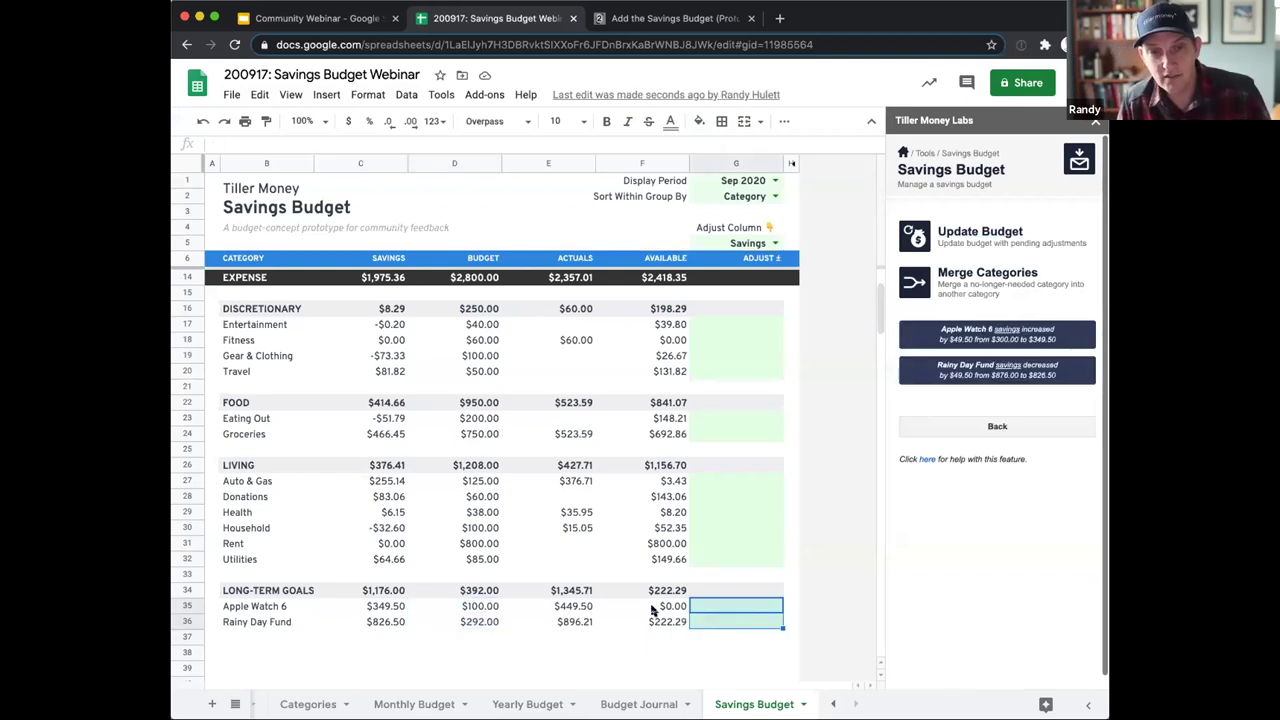
left_click_drag(655, 606, 652, 620)
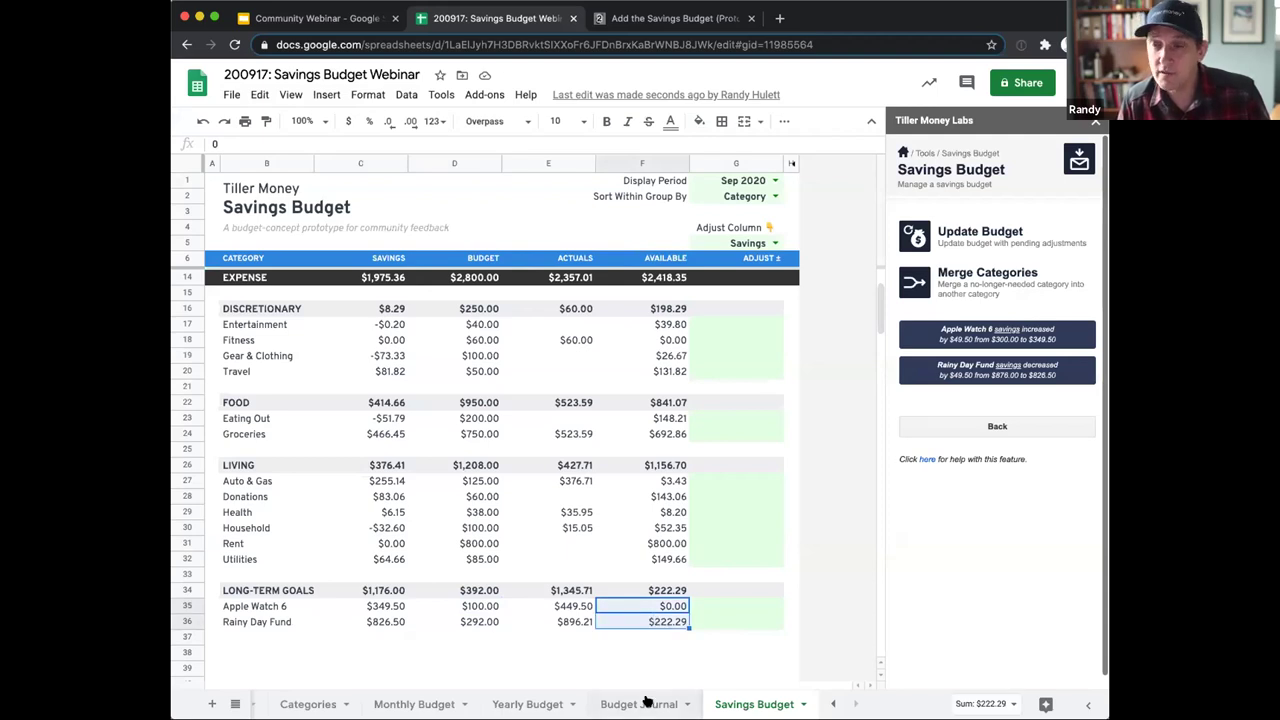
Examine the types of the entries logged in the Budget Journal sheet, and return to the Savings Budget sheet
key("alt+Up")
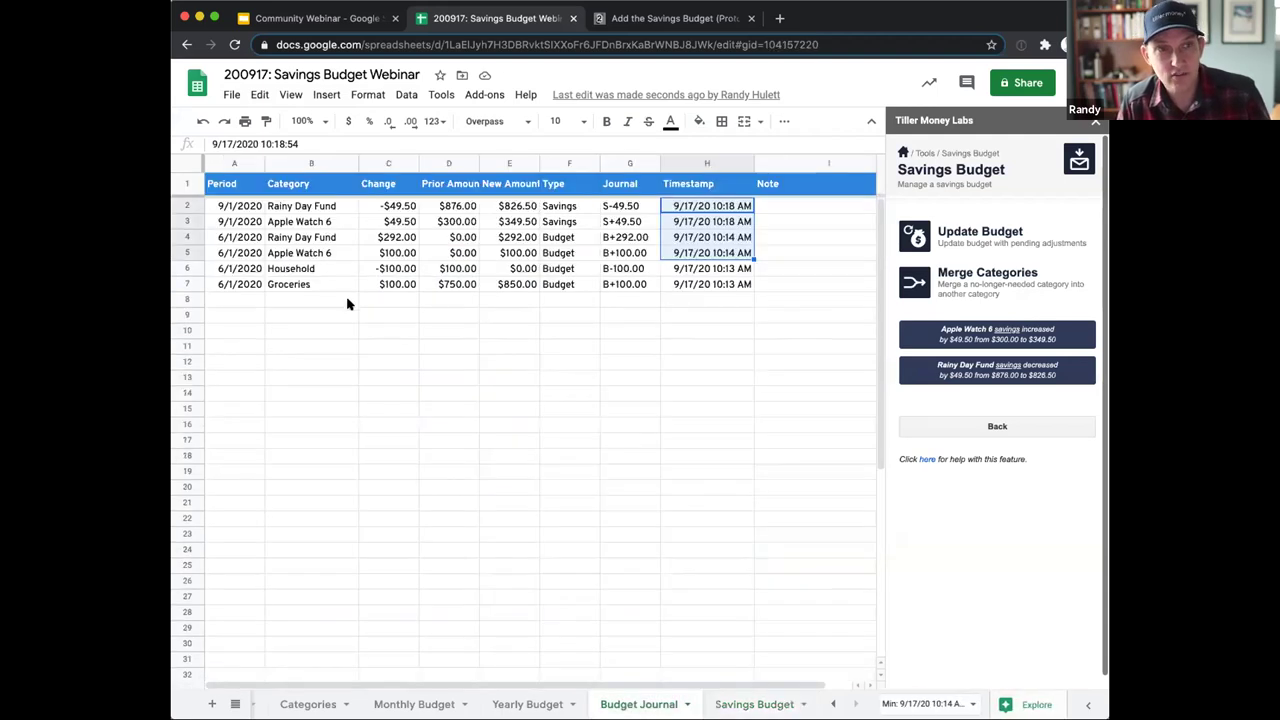
left_click_drag(560, 205, 562, 284)
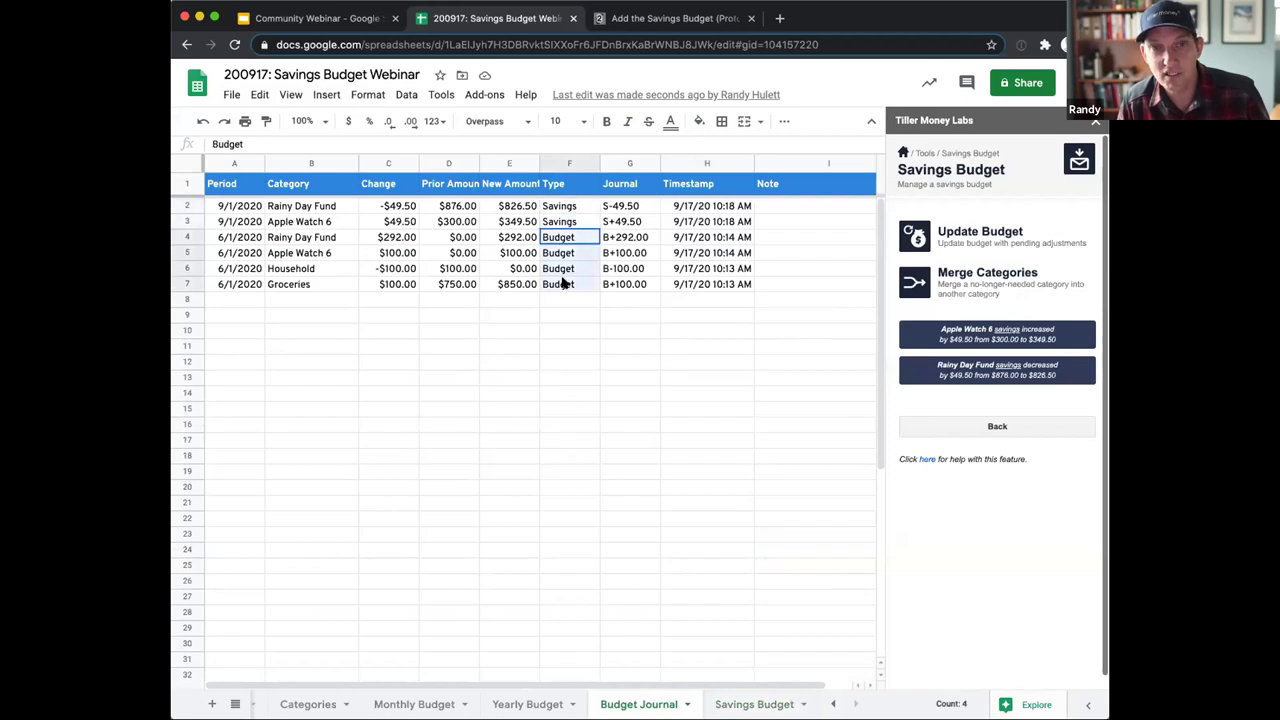
left_click(508, 300)
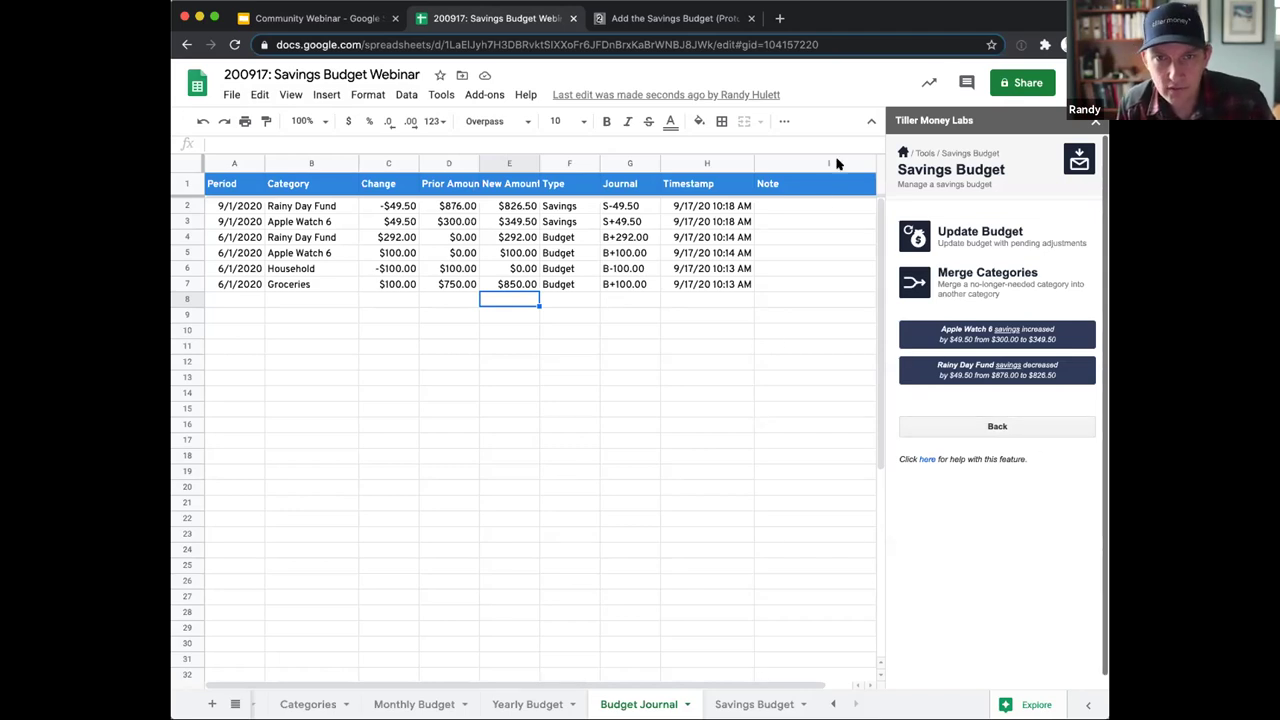
left_click(760, 704)
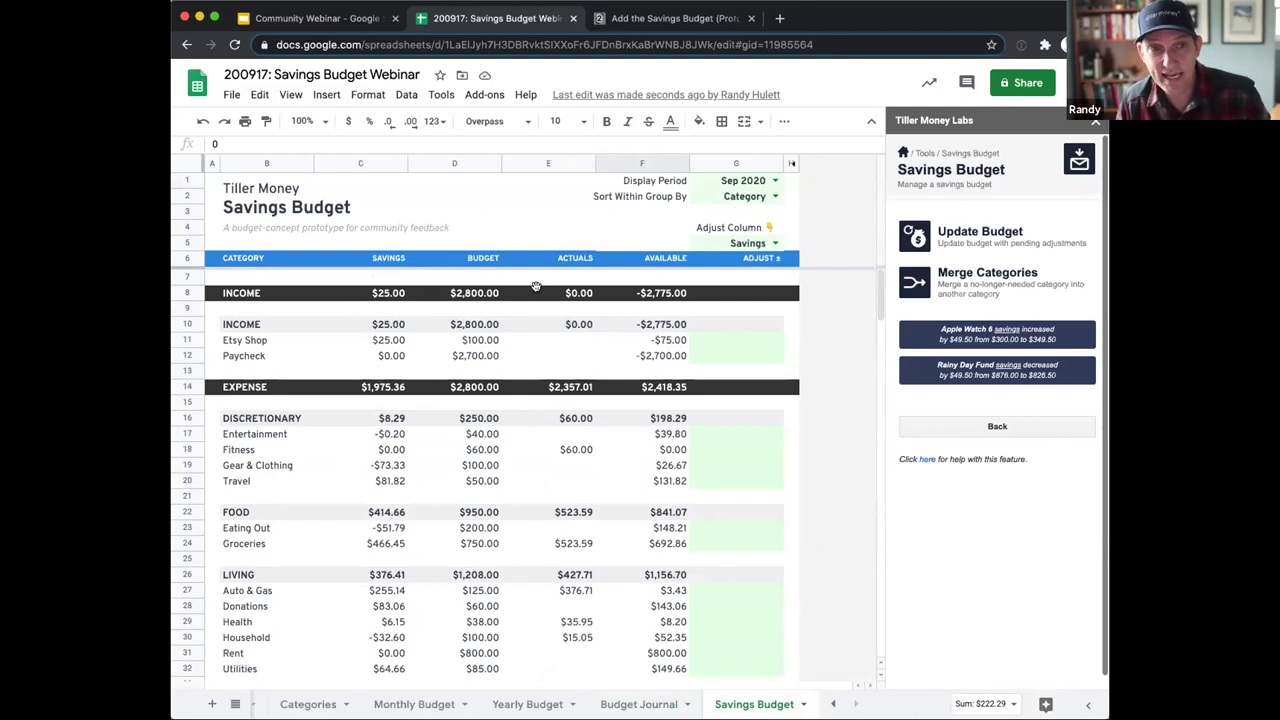
Sort the categories within each group by Budget and check the order of the Discretionary budget amounts
left_click_drag(245, 440, 245, 481)
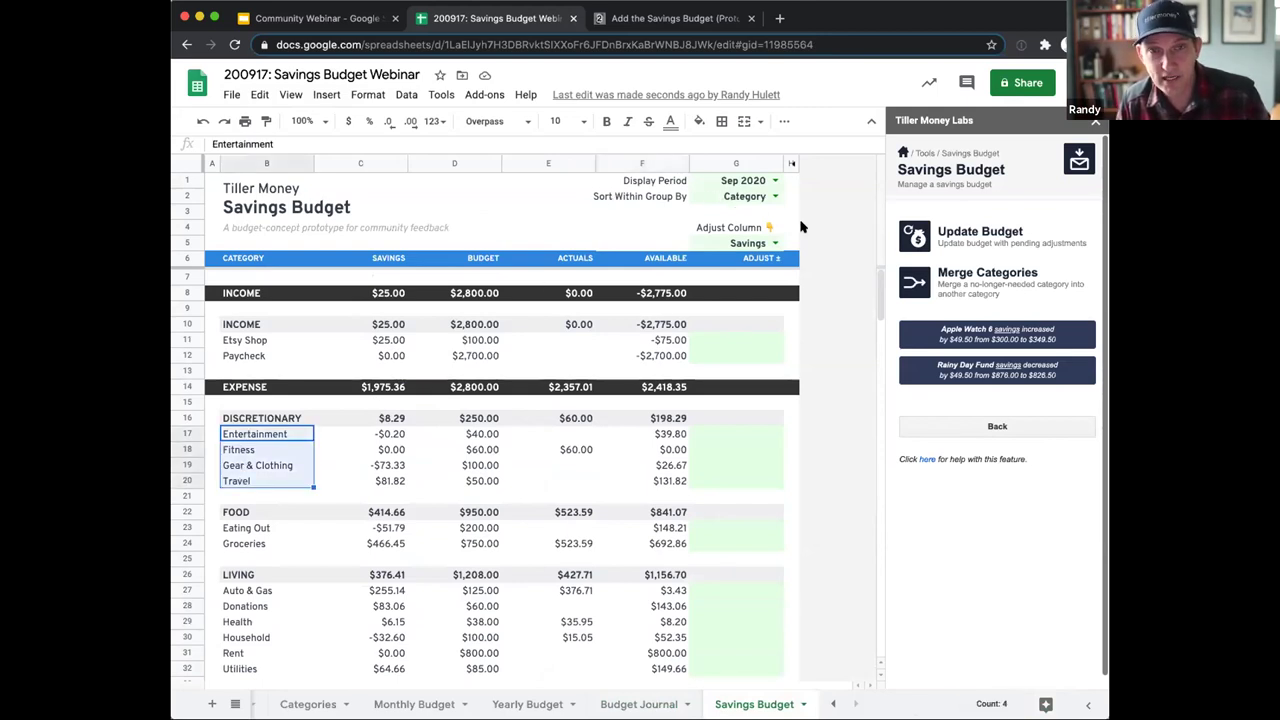
left_click(773, 197)
left_click(737, 234)
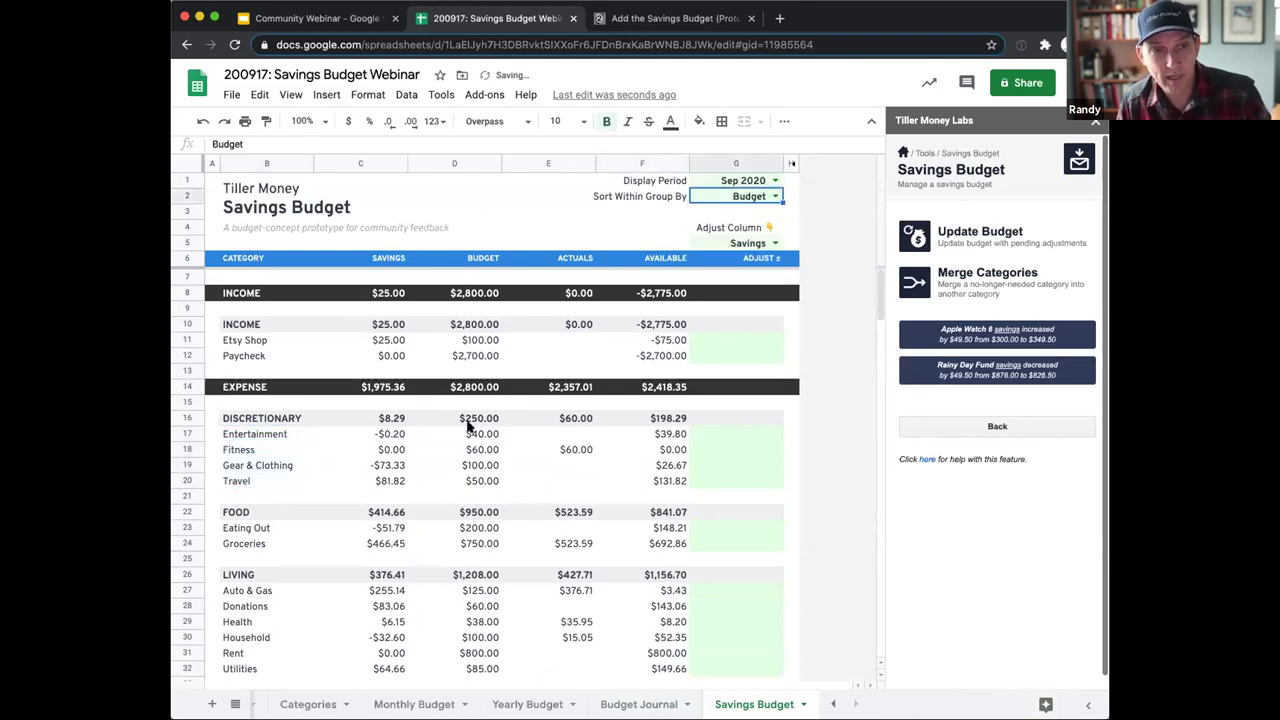
left_click_drag(489, 486, 482, 434)
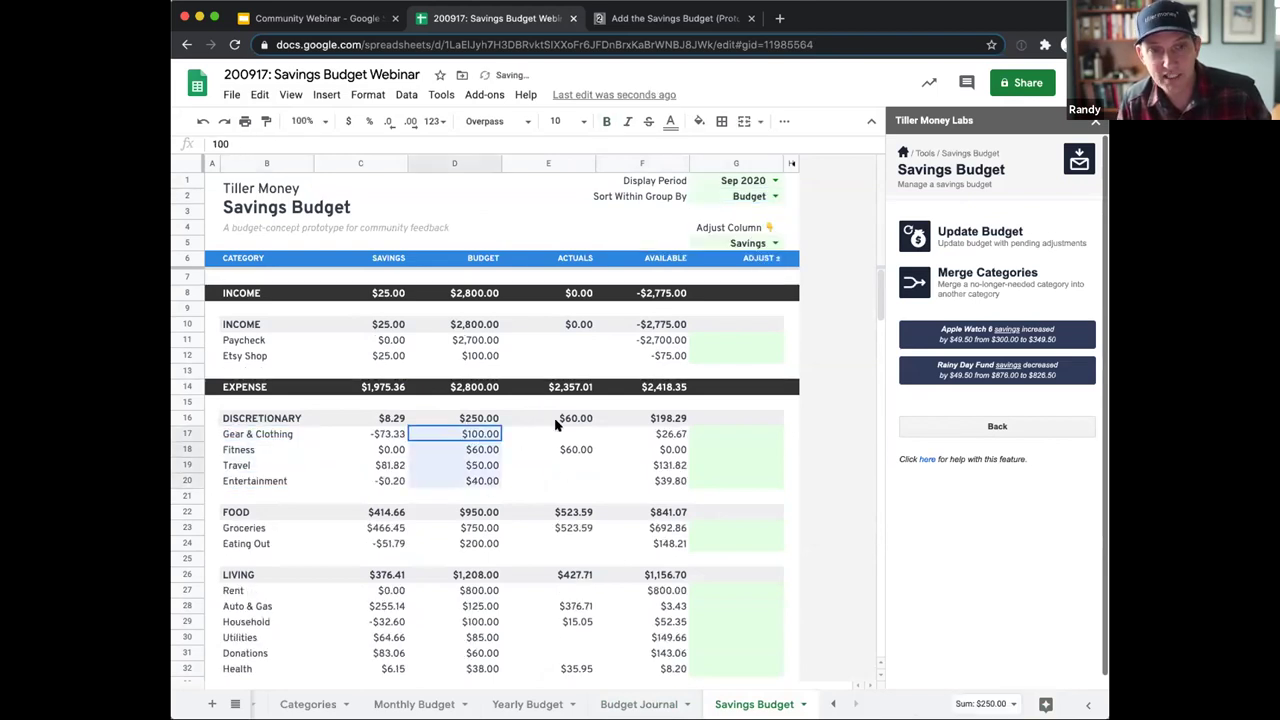
Sort the categories within each group by Savings and check the order of the Living savings amounts
left_click(767, 198)
left_click(731, 255)
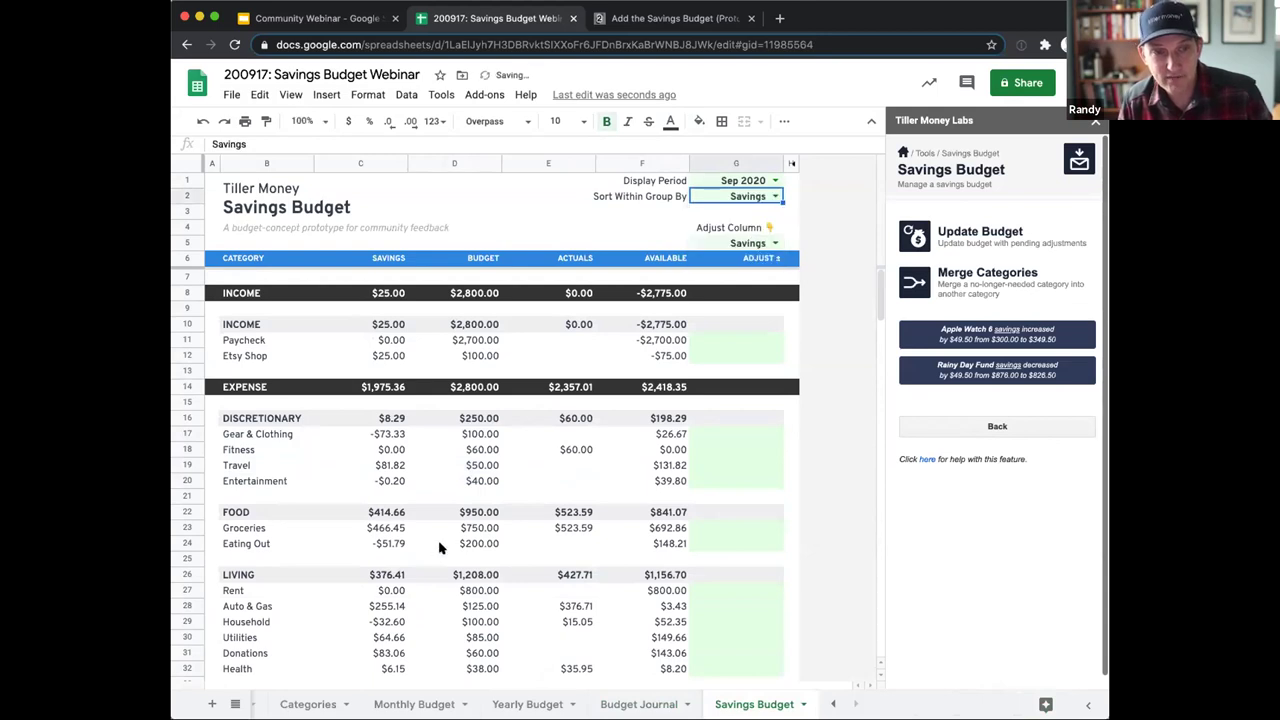
left_click_drag(360, 560, 384, 632)
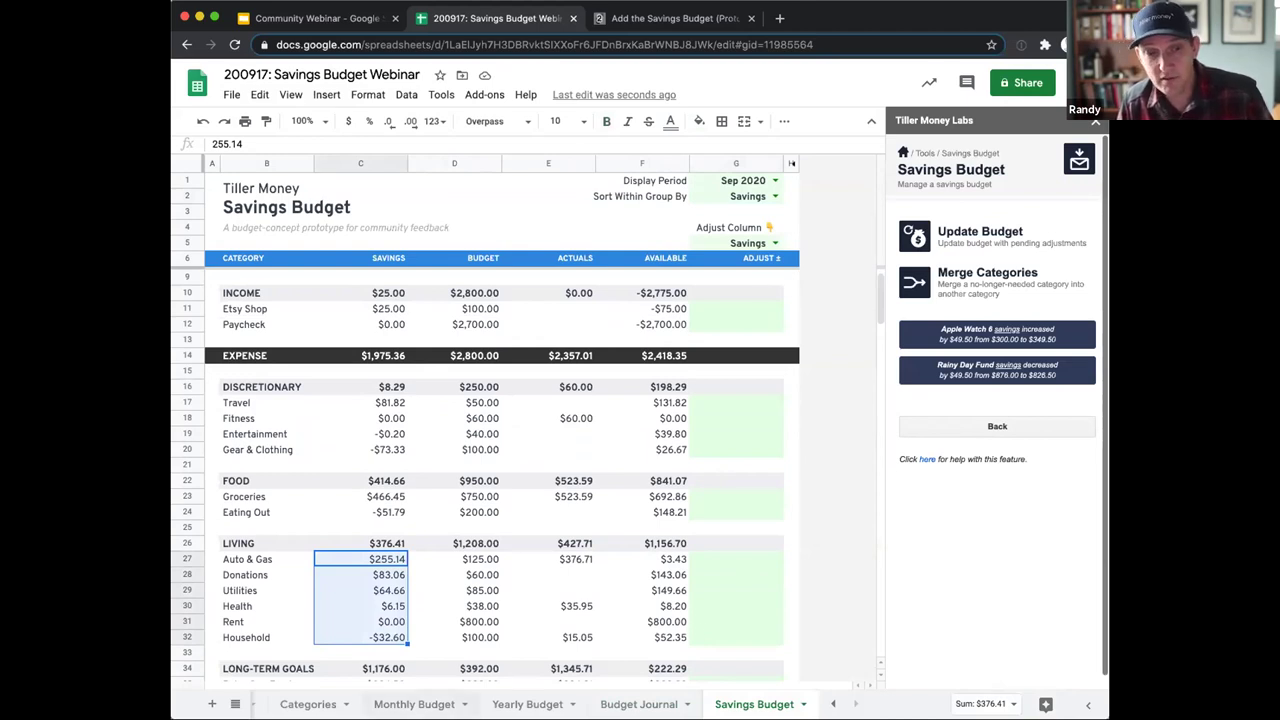
Open the Monthly Budget sheet and set its month to September
left_click(414, 704)
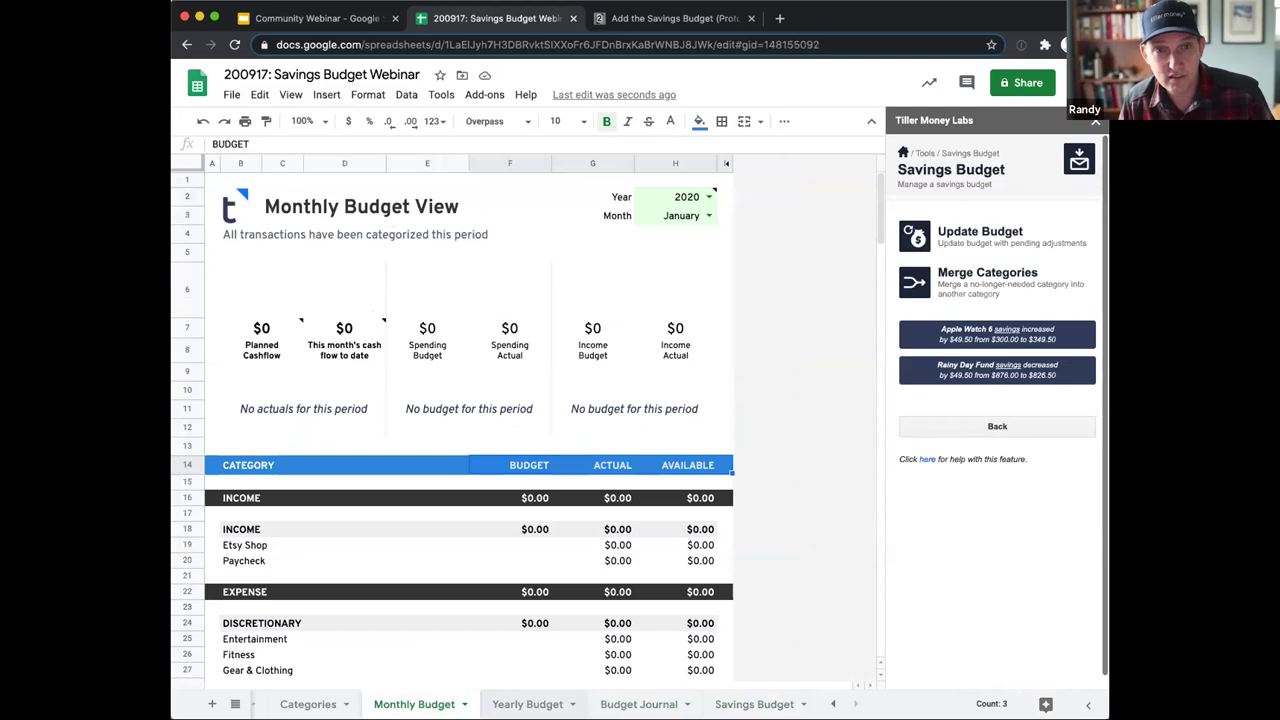
left_click(527, 704)
left_click(414, 704)
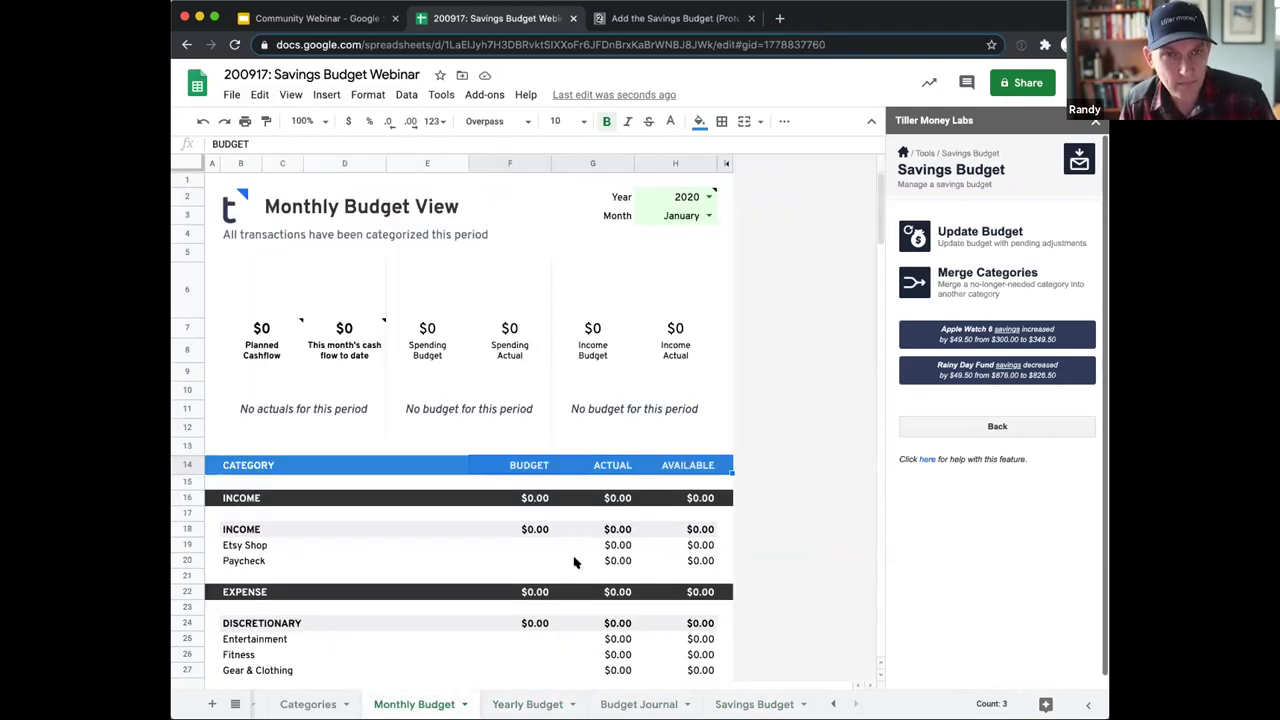
left_click(708, 215)
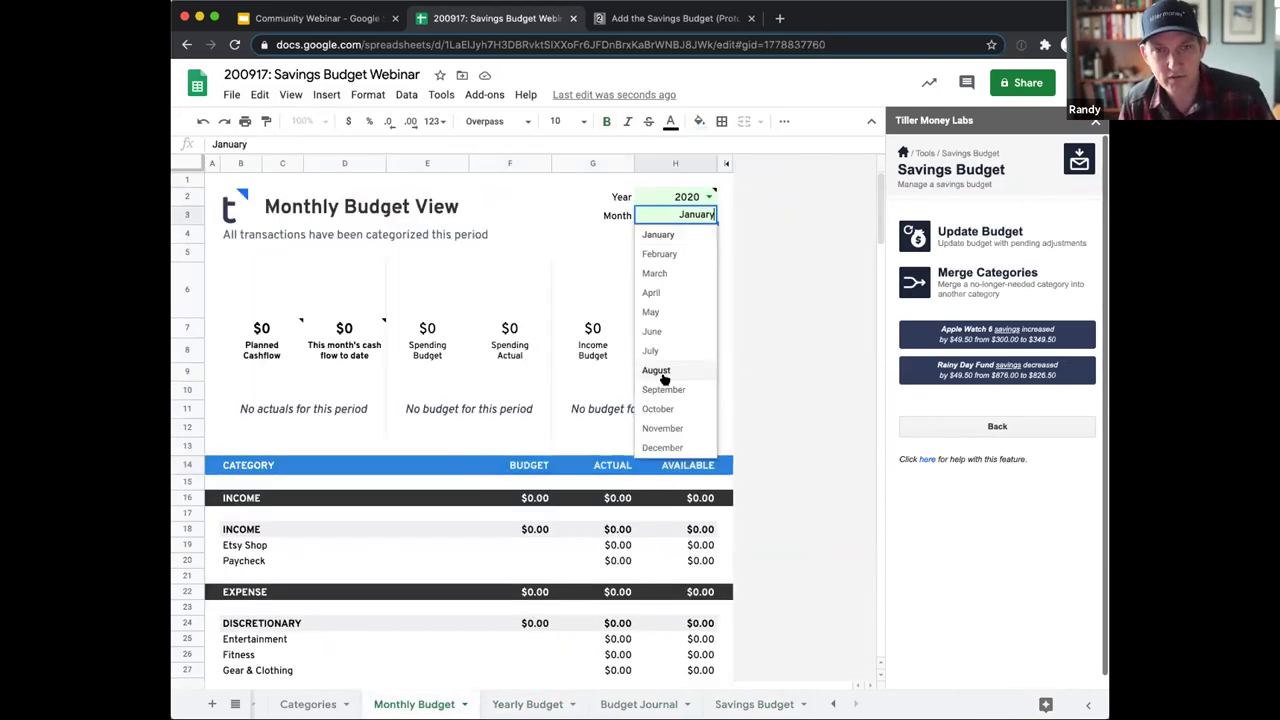
left_click(662, 389)
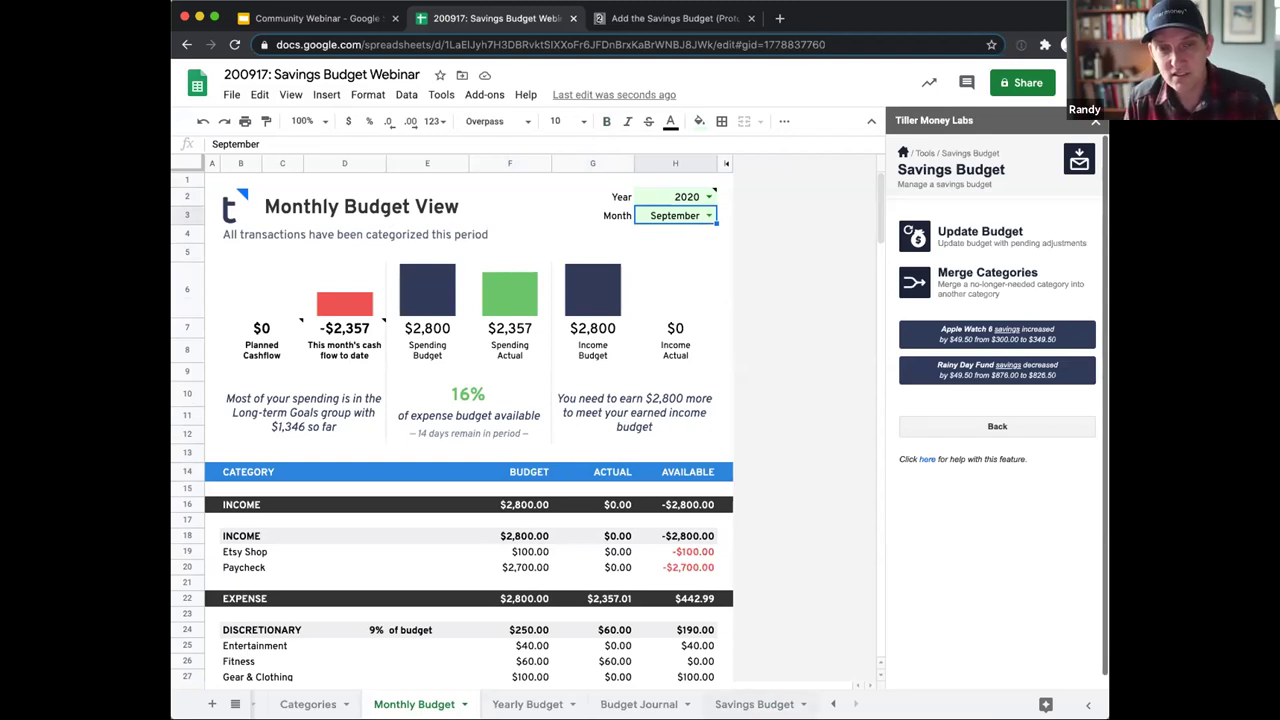
Return to the Savings Budget sheet, select its Savings column and reload the spreadsheet
left_click(754, 704)
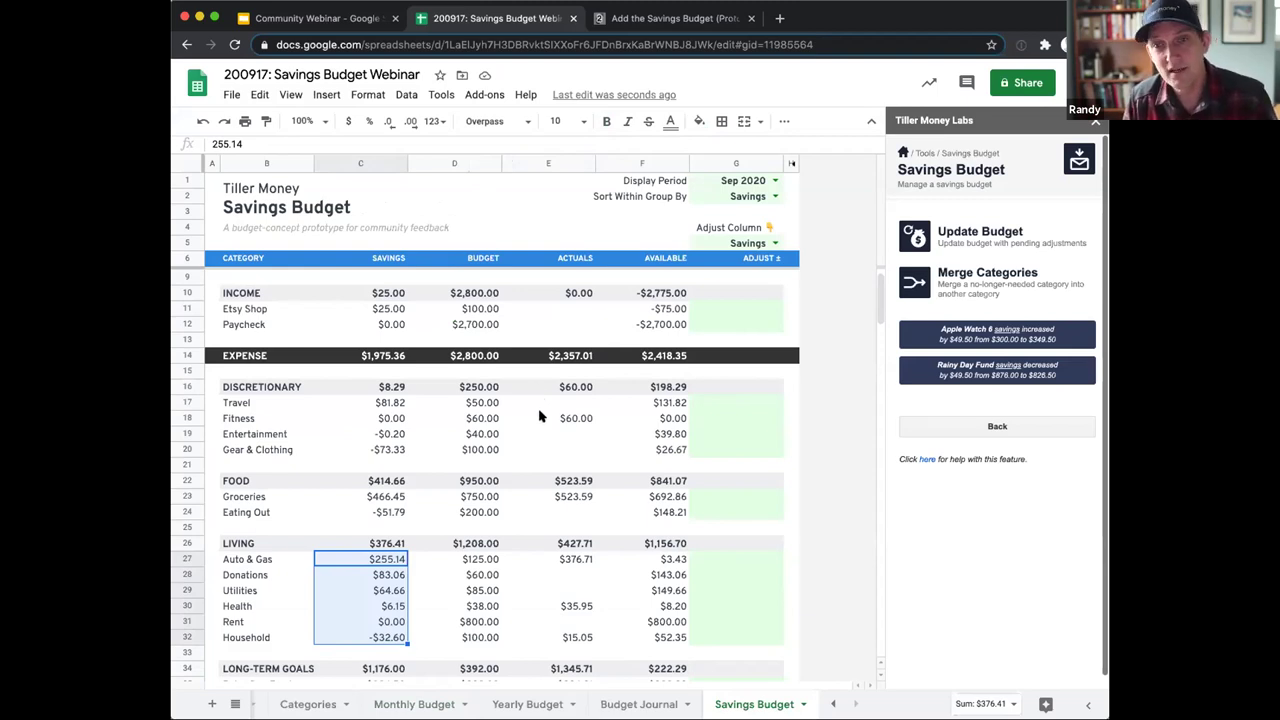
left_click(360, 162)
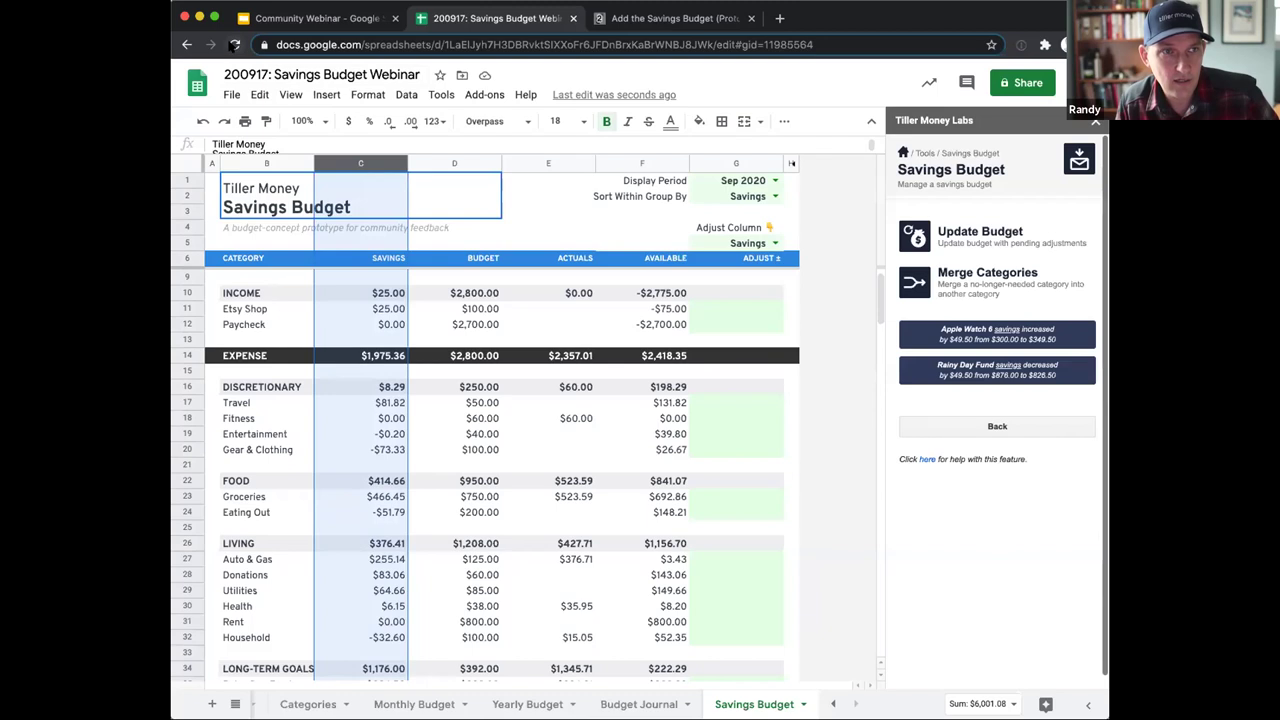
left_click(234, 45)
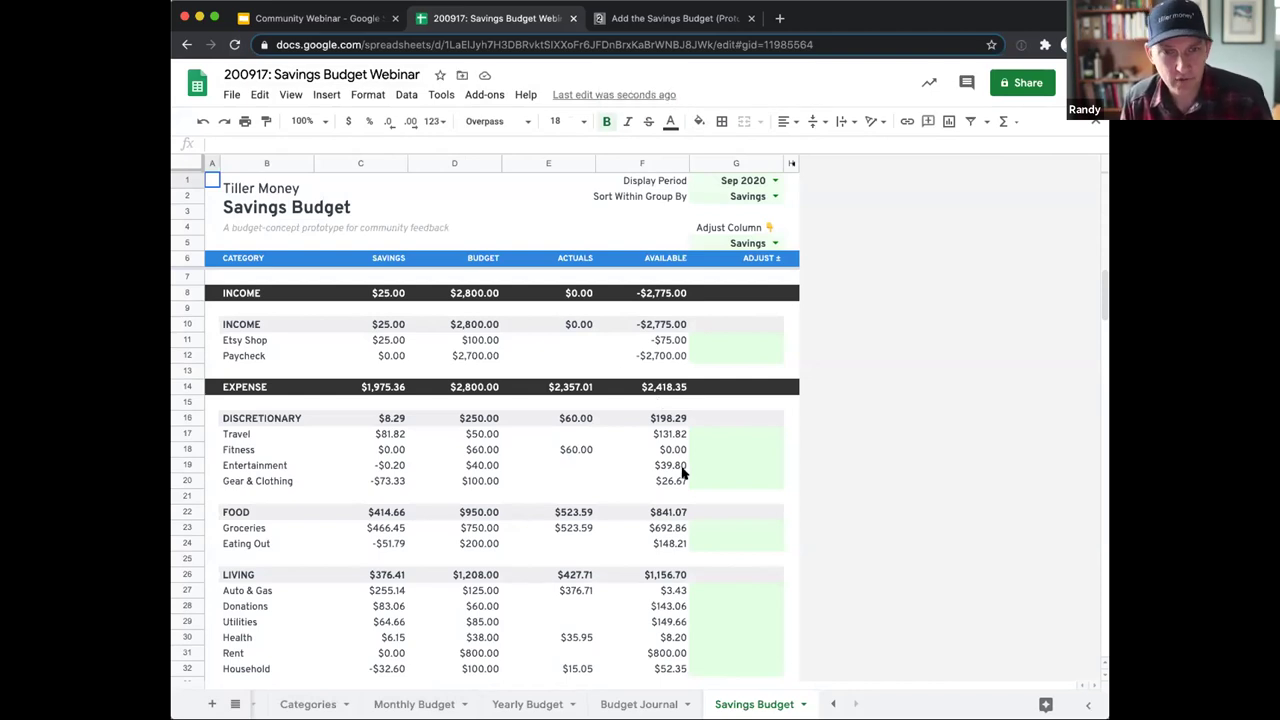
Switch the adjust column to Budget and enter adjustments of 5 for Auto & Gas and -5 for Donations
left_click(718, 592)
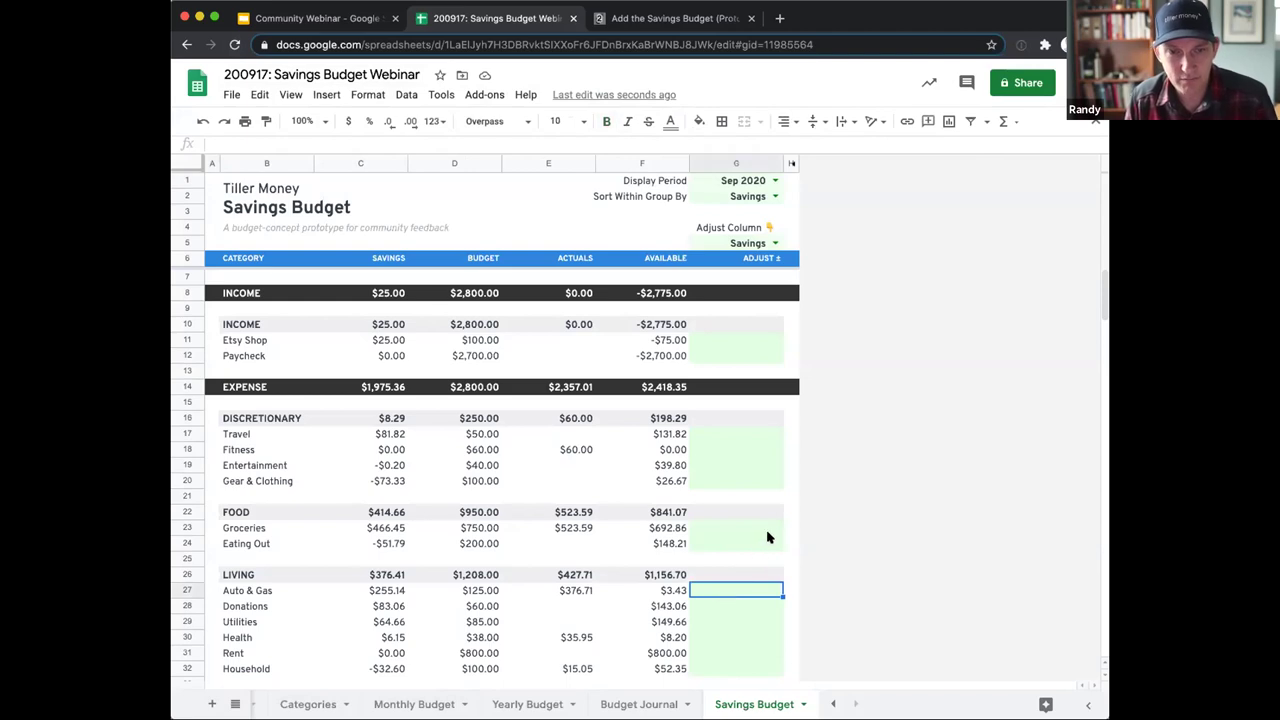
left_click(774, 243)
left_click(711, 283)
left_click(718, 590)
type("5")
key("Return")
type("-5")
key("Return")
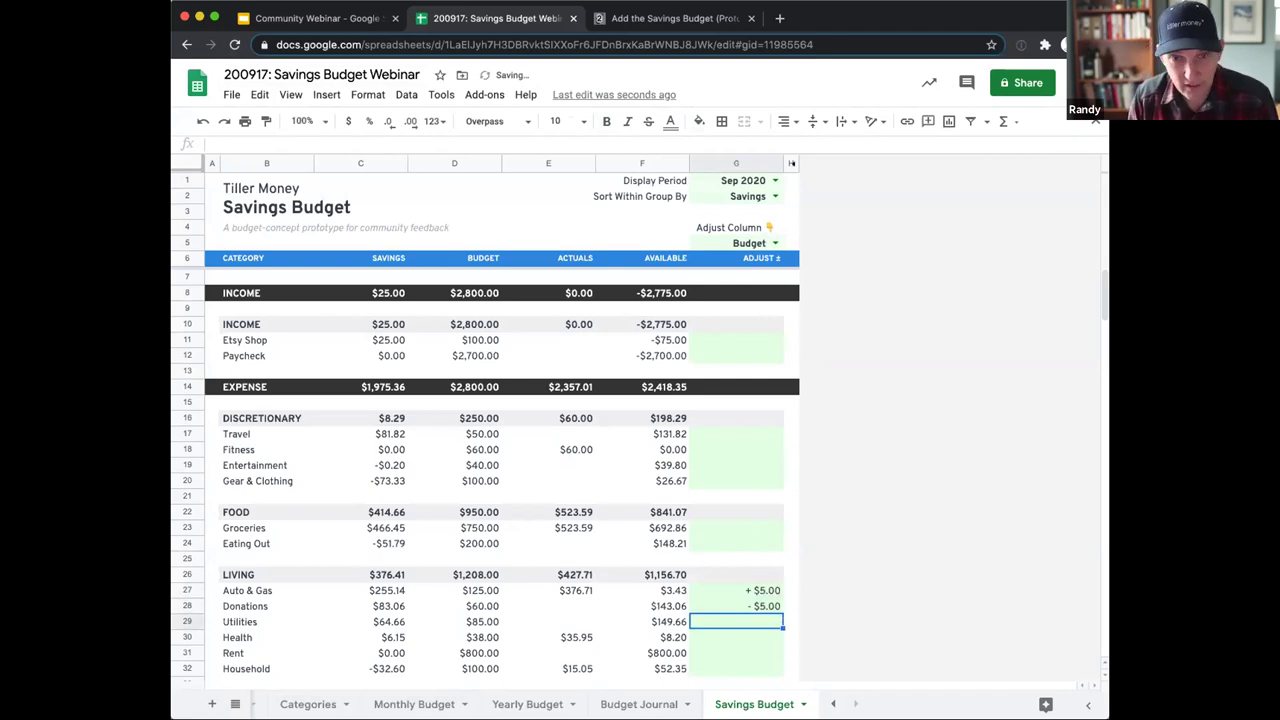
Run Update Savings Budget from the Tiller Money Labs add-on to apply the pending Auto & Gas and Donations adjustments
left_click(484, 94)
mouse_move(496, 188)
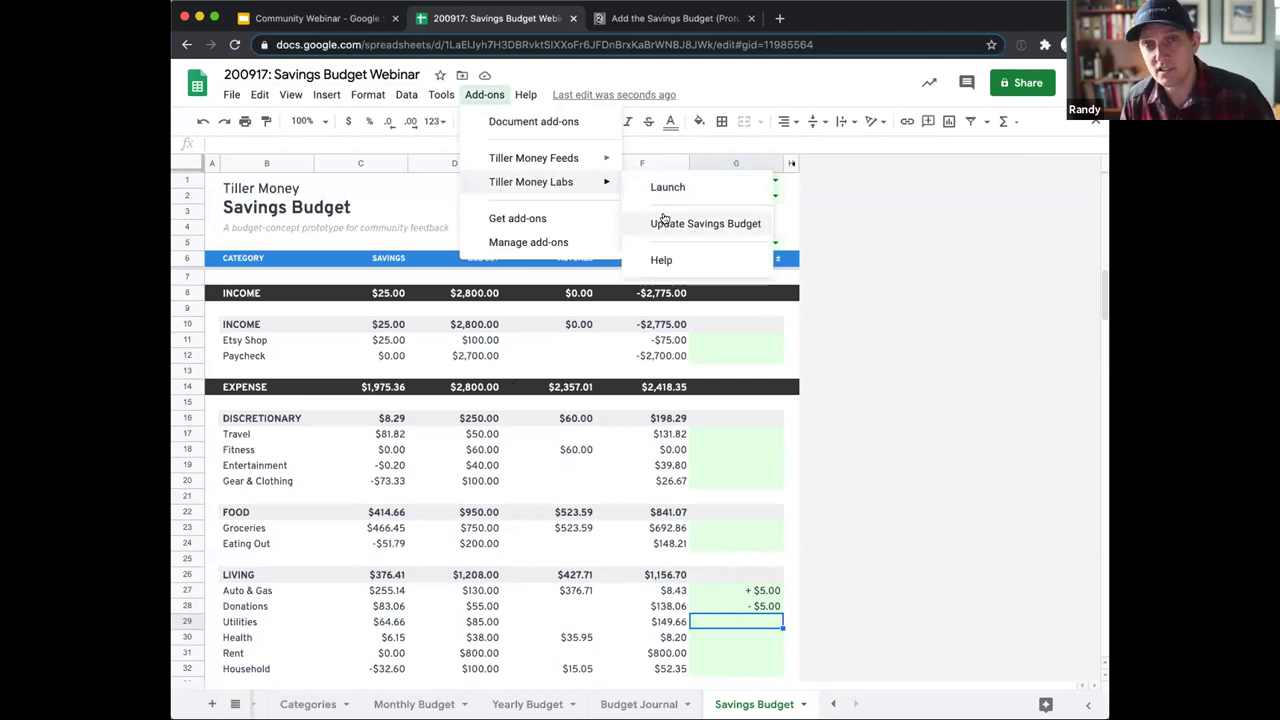
left_click(713, 224)
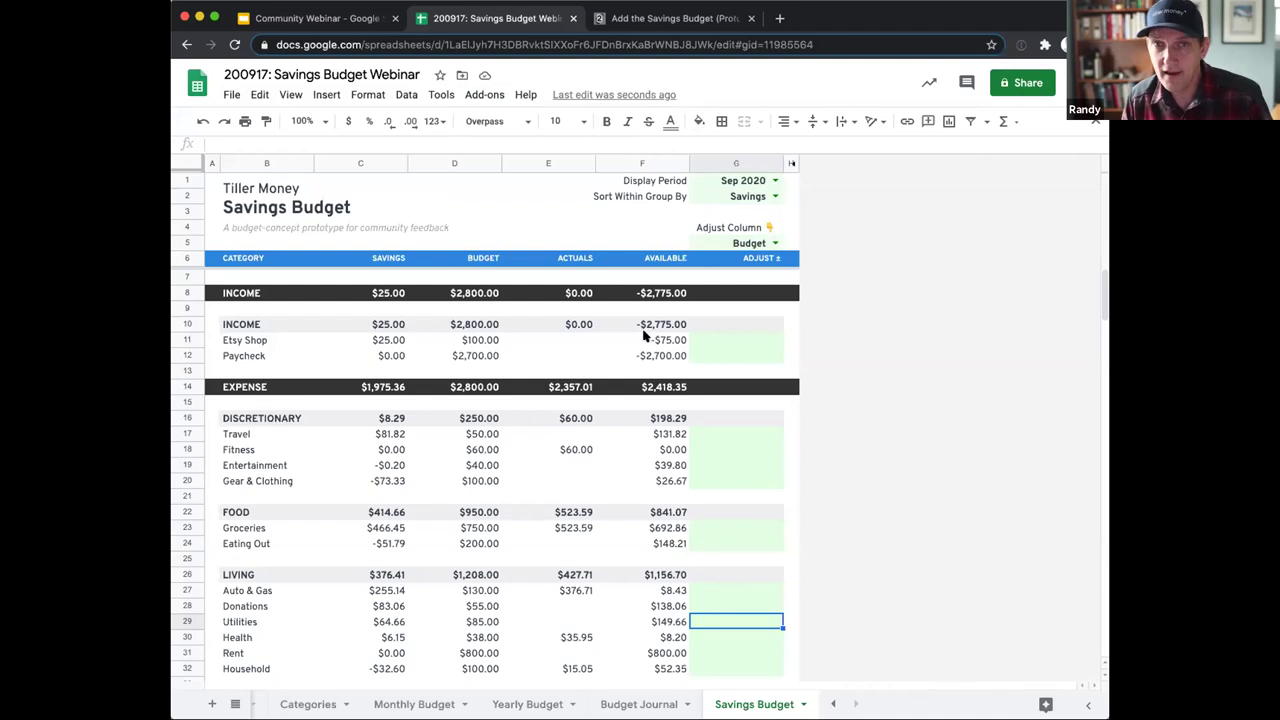
Read the Migrating from the Envelope Budget section of the community article, and return to the Savings Budget spreadsheet
left_click(665, 18)
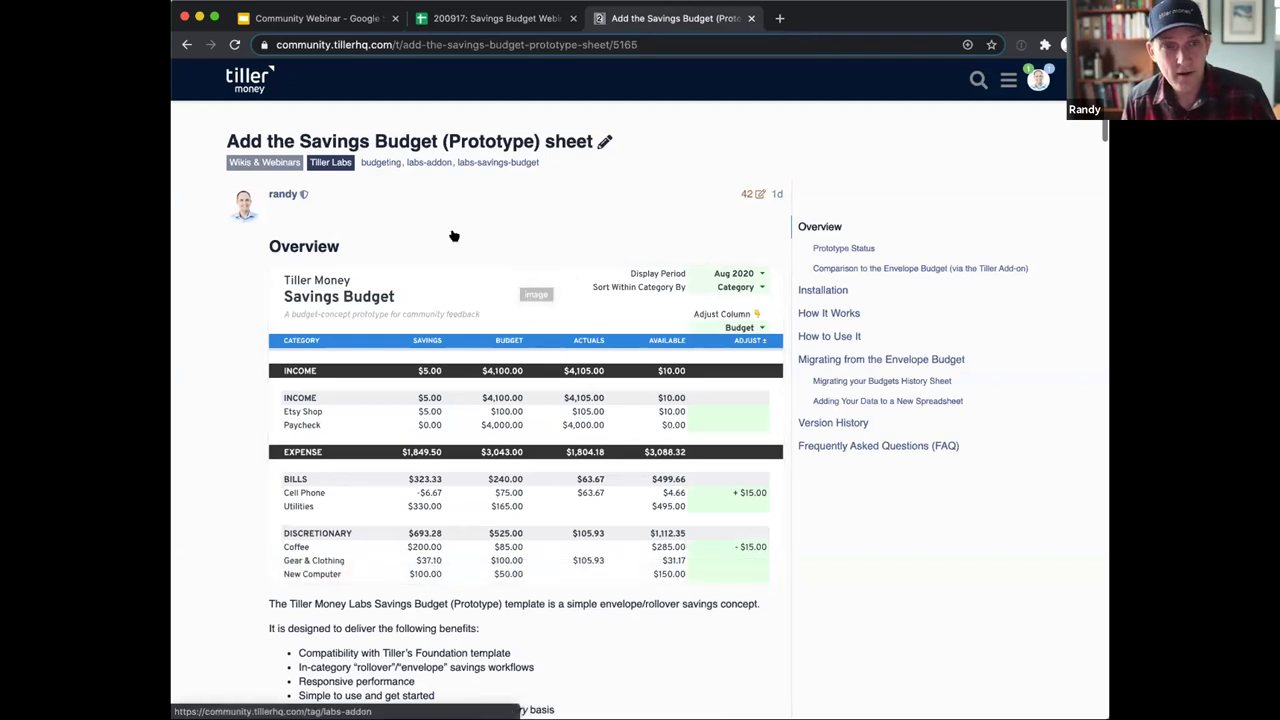
left_click(849, 358)
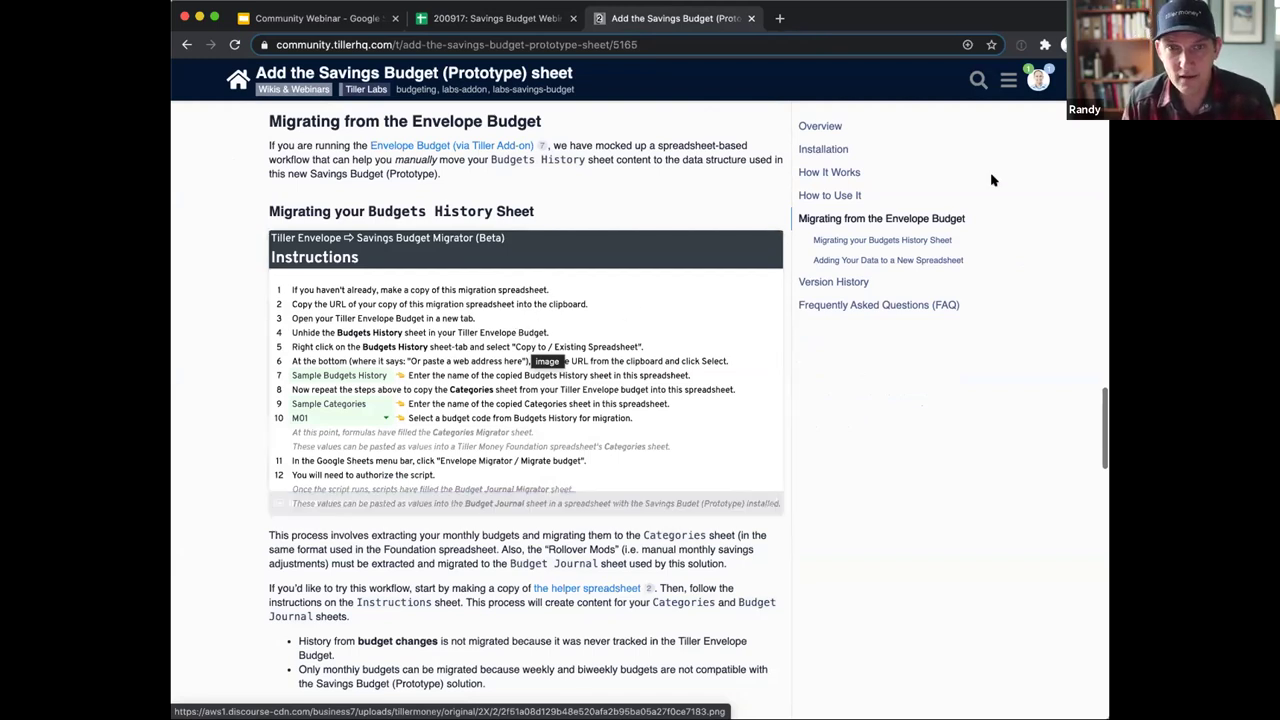
left_click(516, 28)
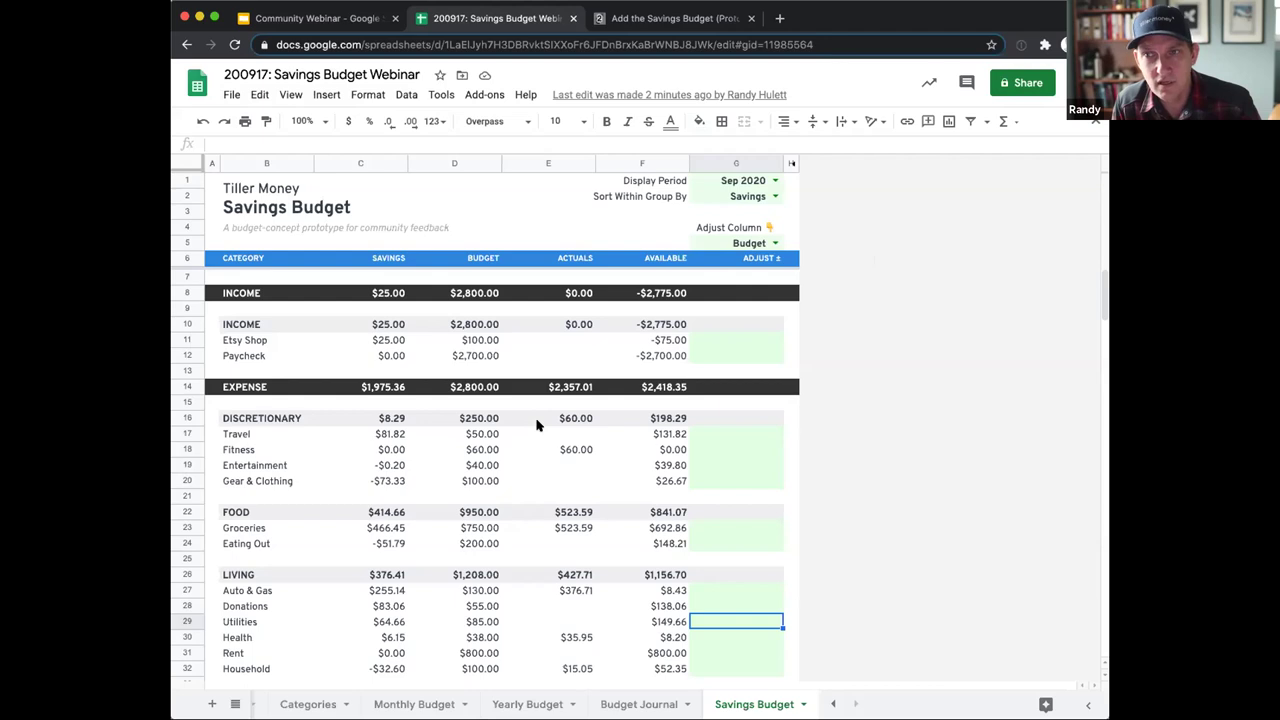
Open the Categories sheet and compare the contents of the Rainy Day Fund's June and July 2020 budget cells
left_click(310, 704)
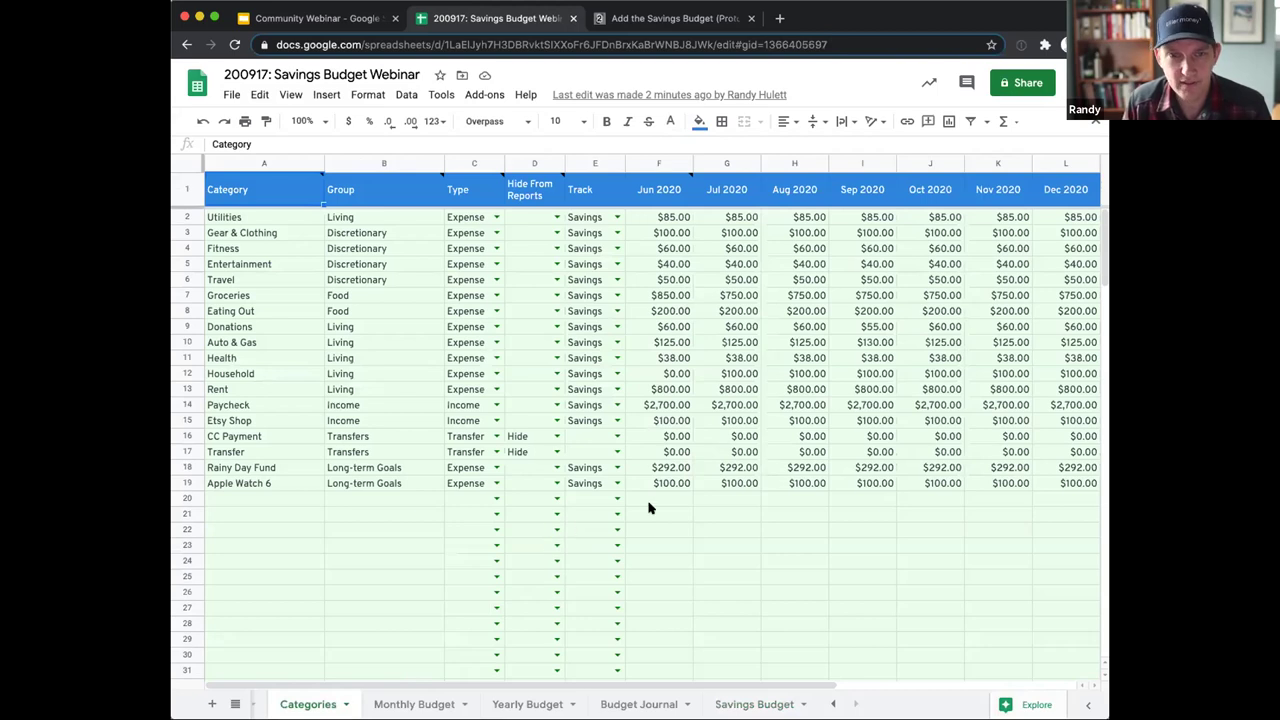
left_click(724, 470)
key("Left")
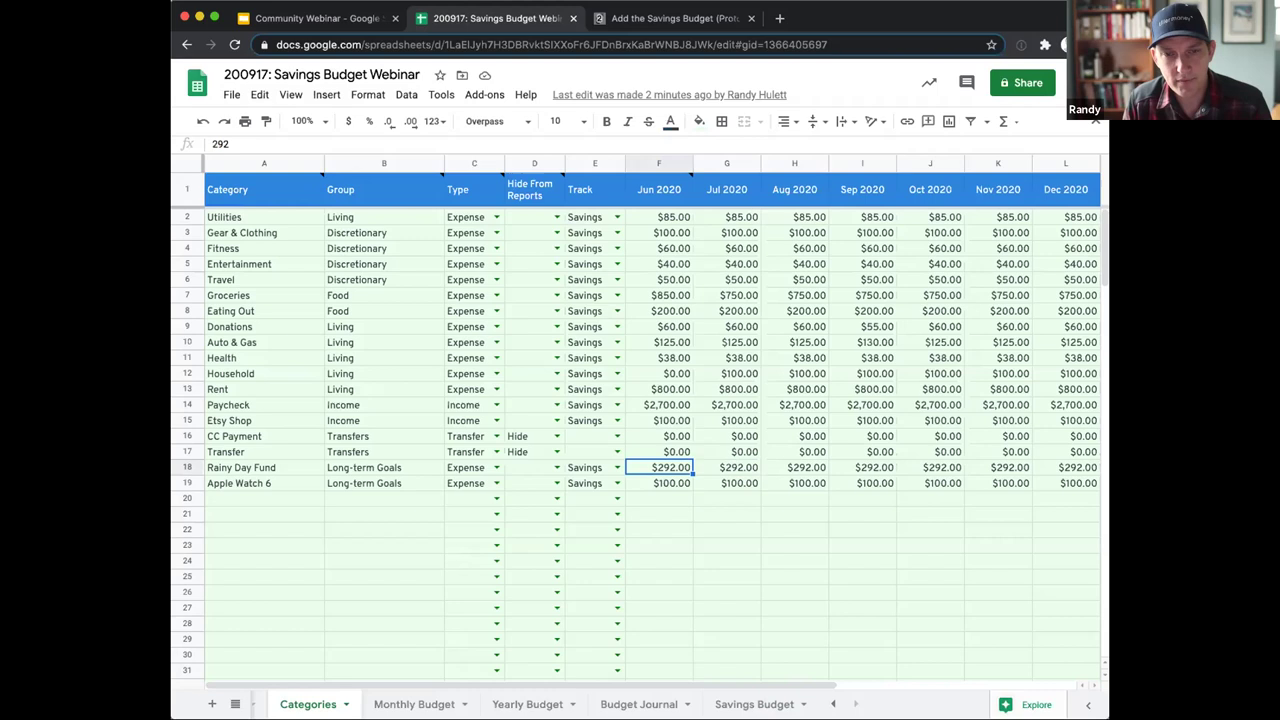
left_click(727, 467)
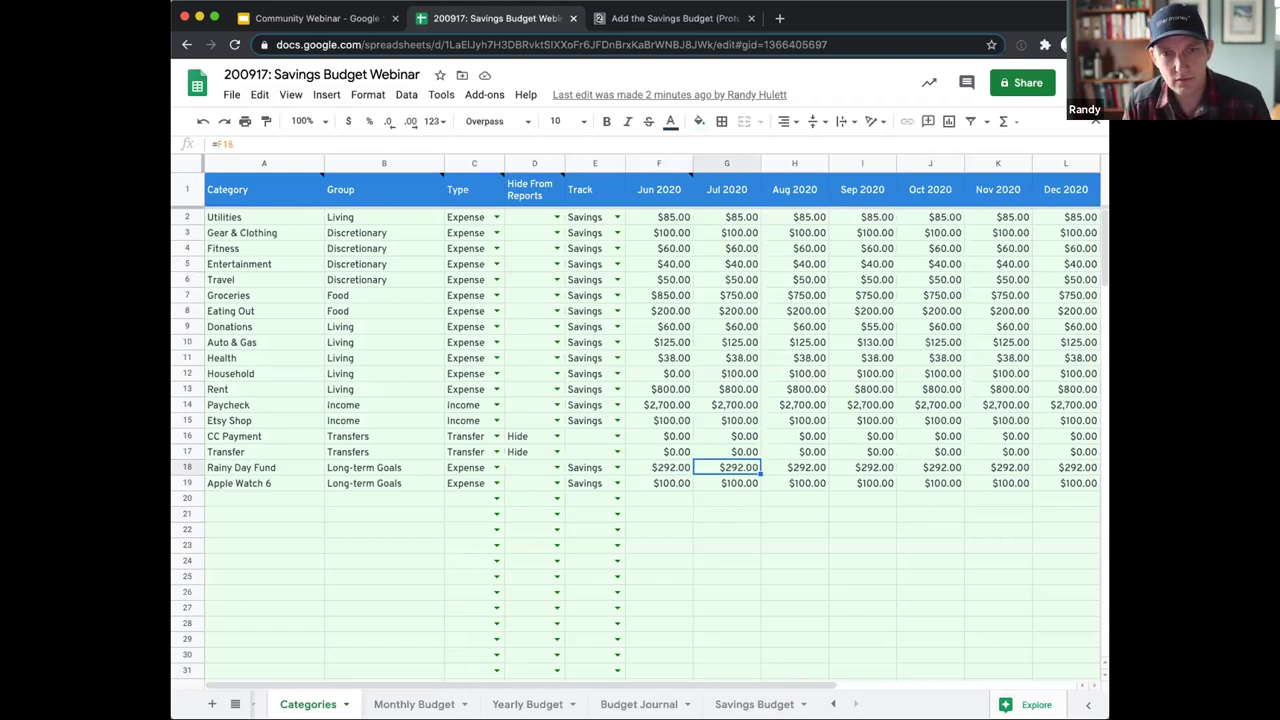
Enter 10 as the June 2020 budget in row 20 and make each following month reference the previous one (=F20, =G20)
left_click(677, 498)
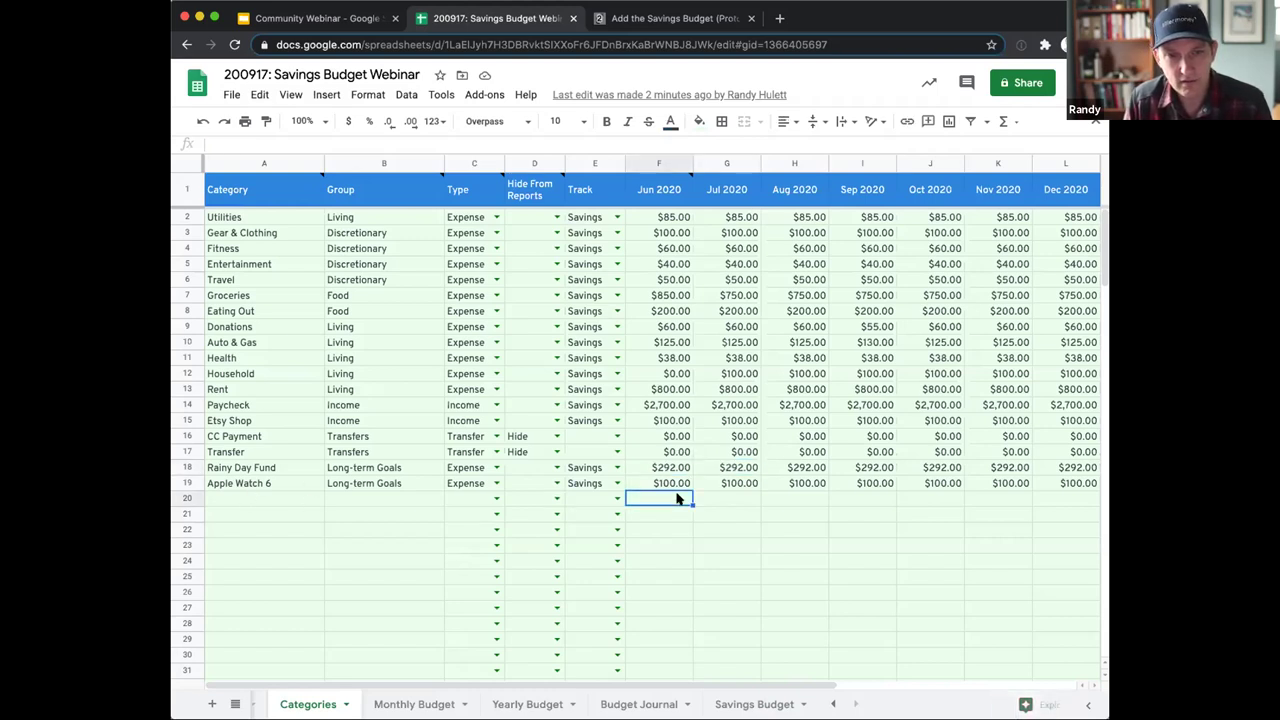
type("10")
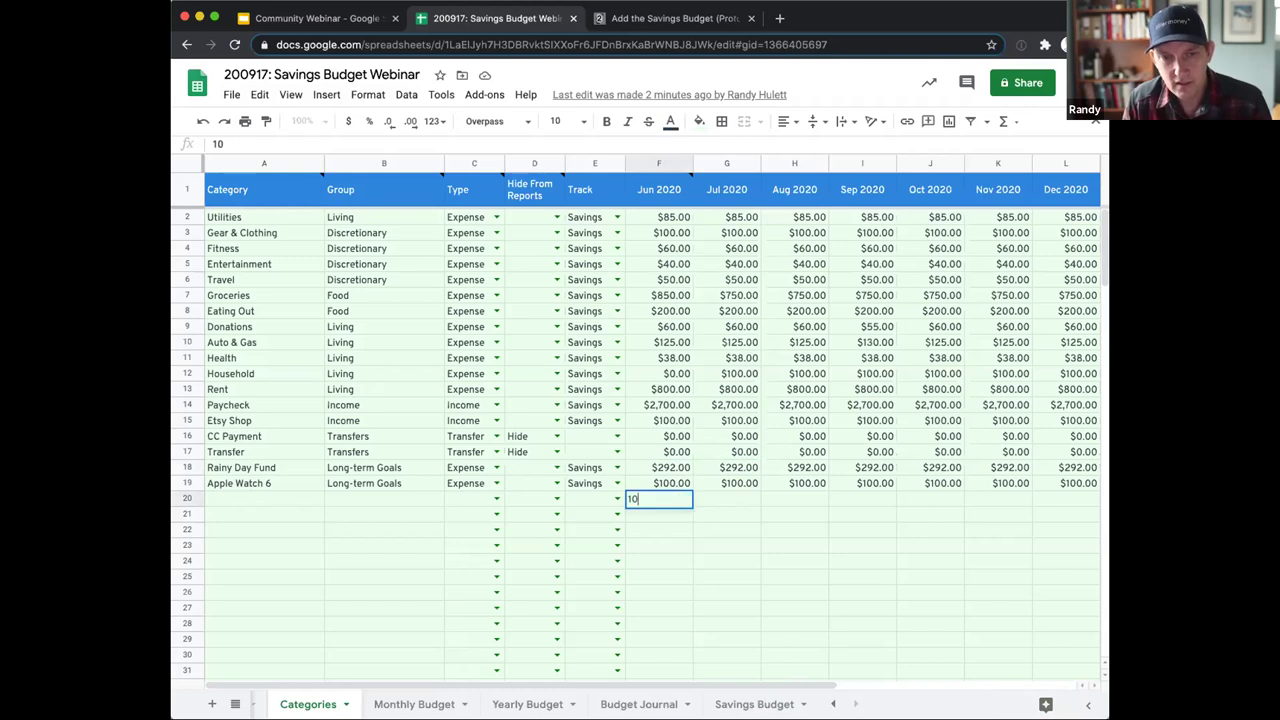
key("Tab")
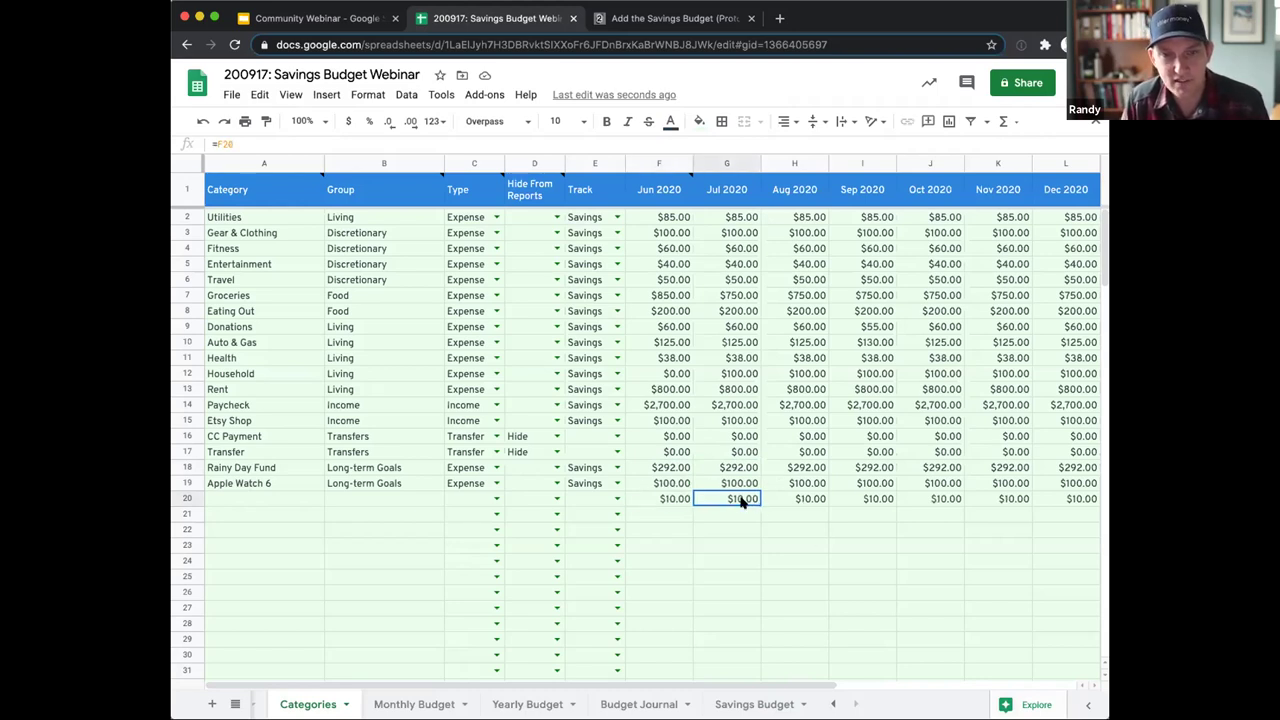
left_click(806, 500)
type("=G20")
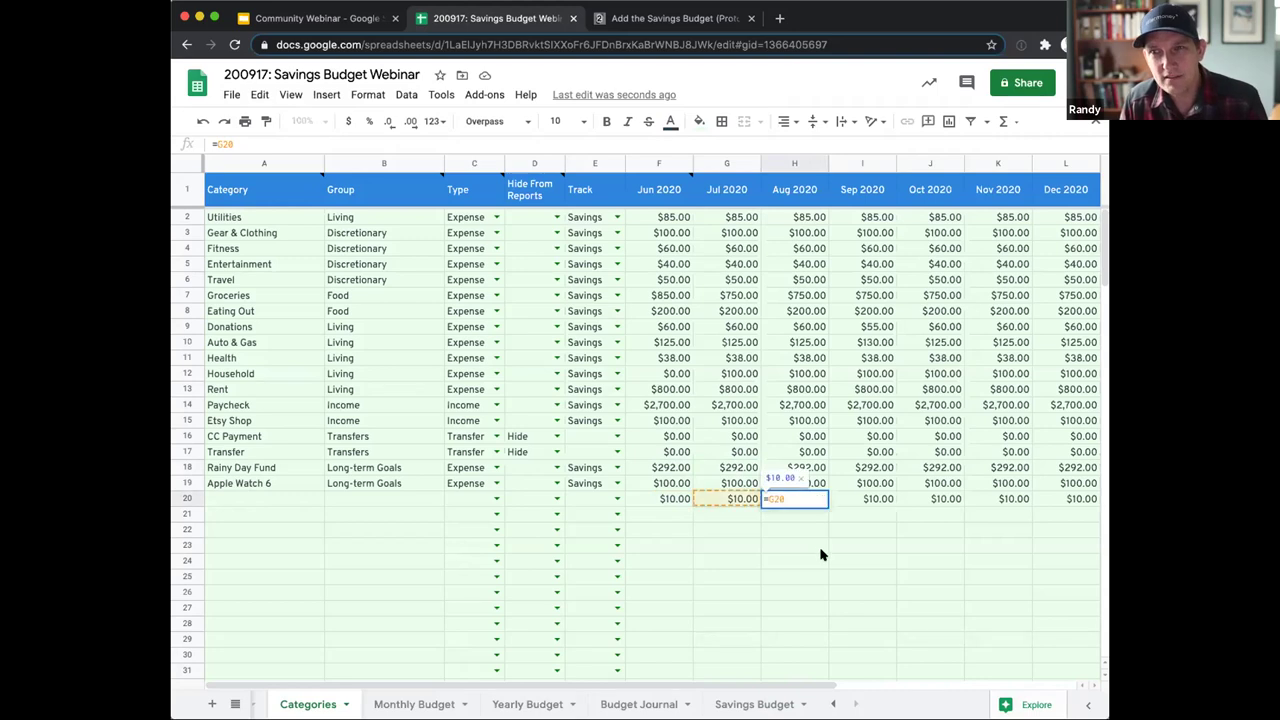
key("Tab")
Check how the Rainy Day Fund's monthly budget cells from June to November 2020 reference each other
left_click(673, 470)
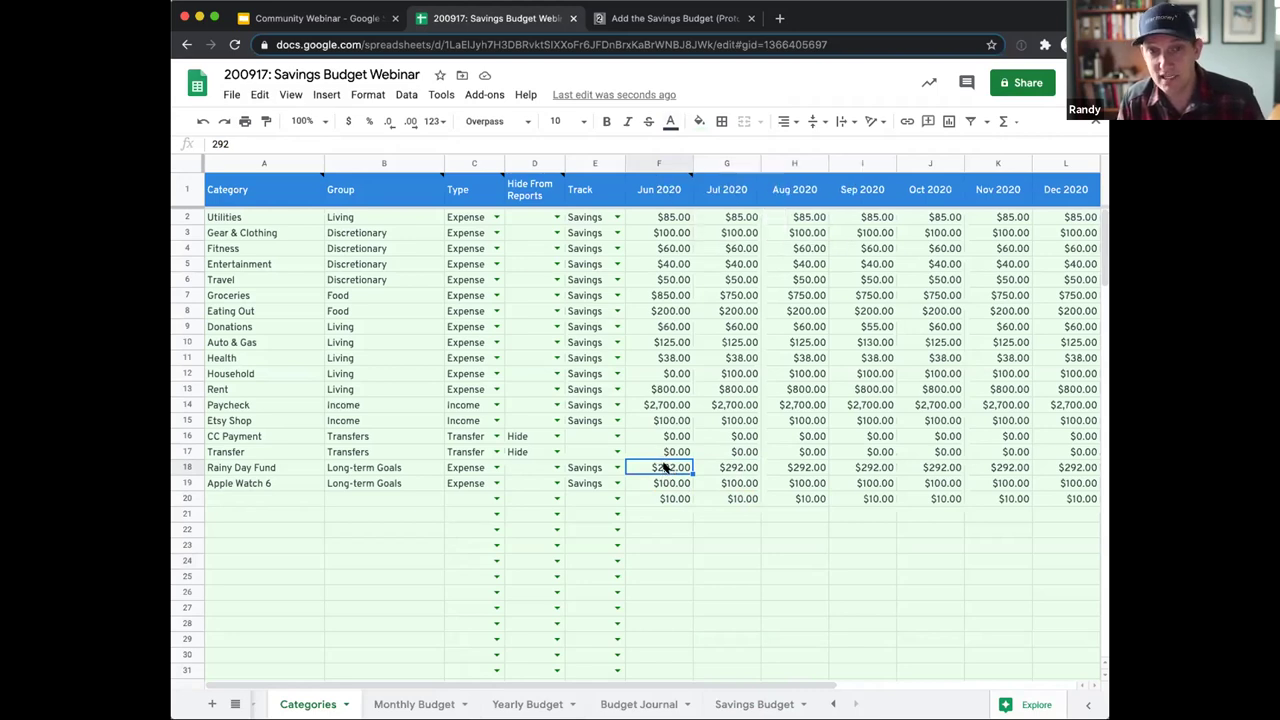
left_click(735, 470)
left_click(812, 470)
left_click(893, 470)
left_click(955, 470)
left_click(995, 470)
left_click(810, 470)
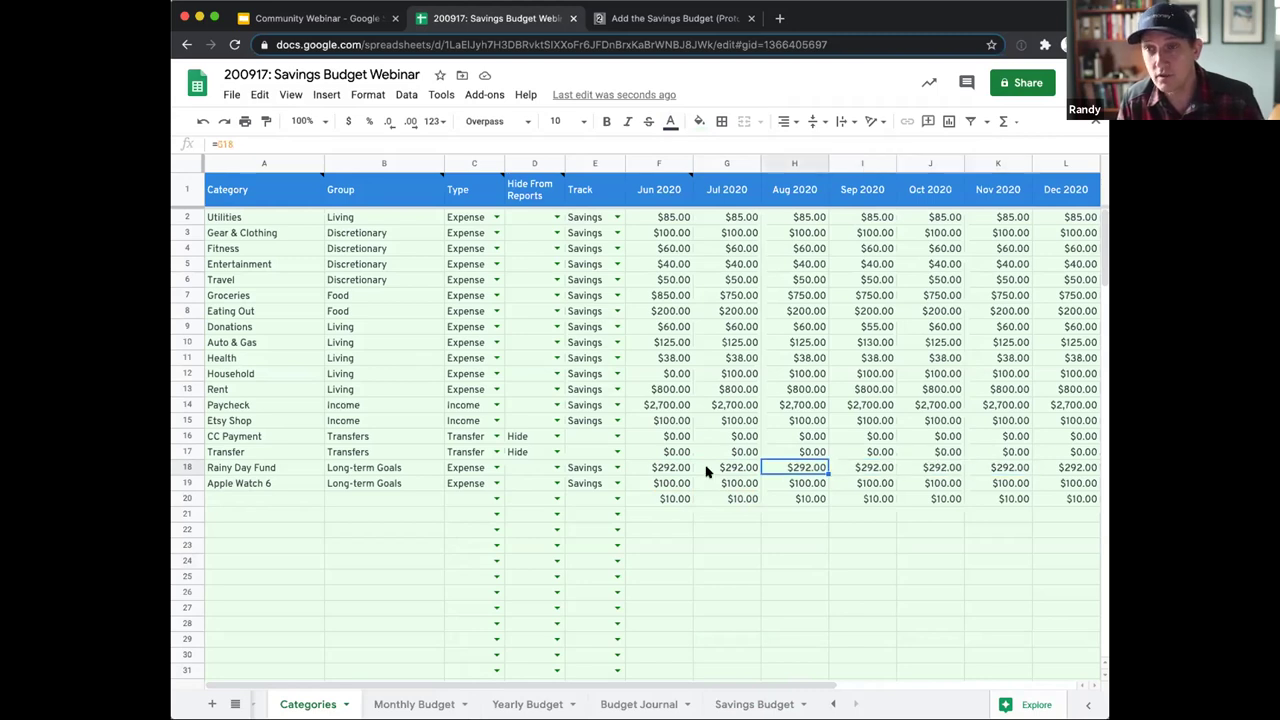
Set the Rainy Day Fund's June 2020 budget to 400, and undo the change
left_click(665, 468)
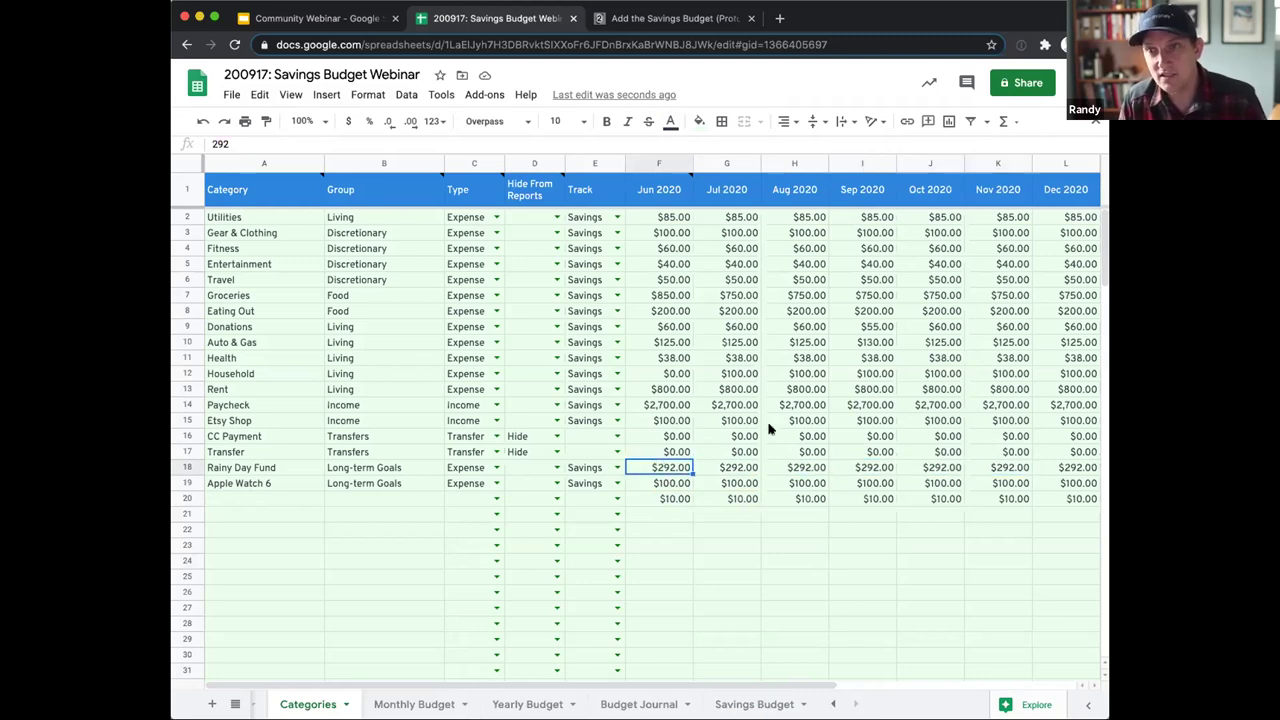
type("400")
key("Return")
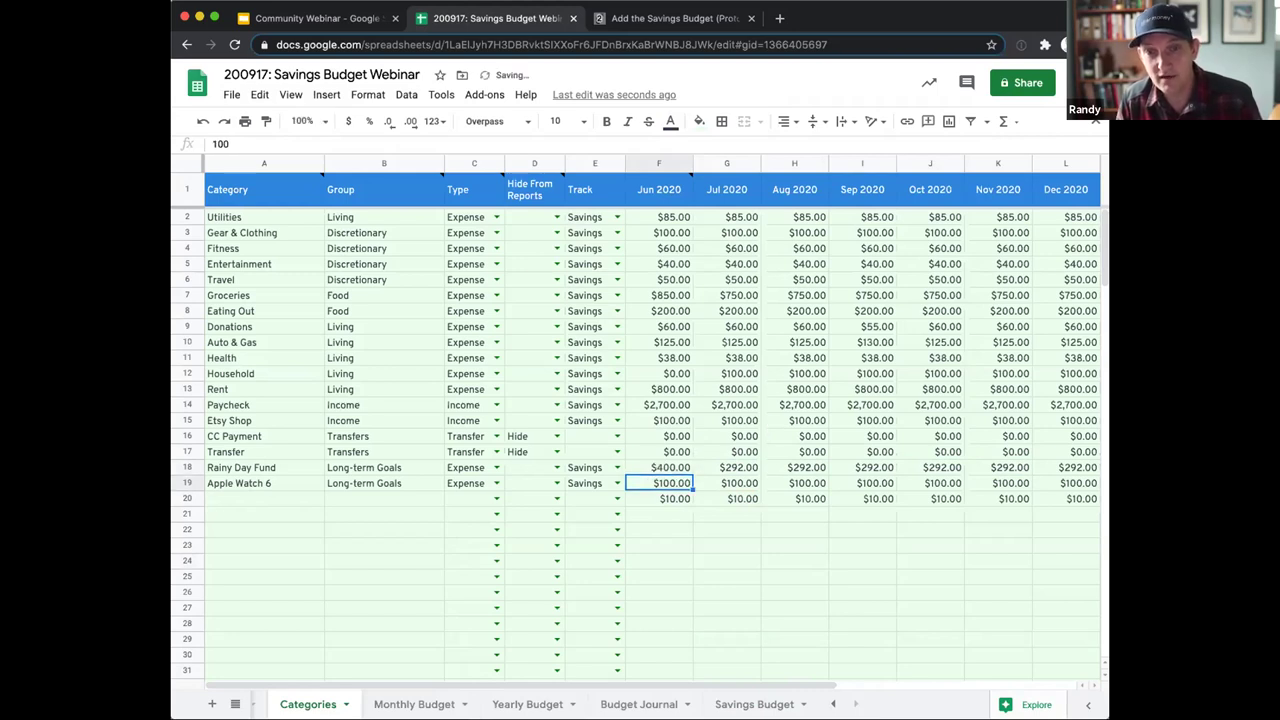
key("super+z")
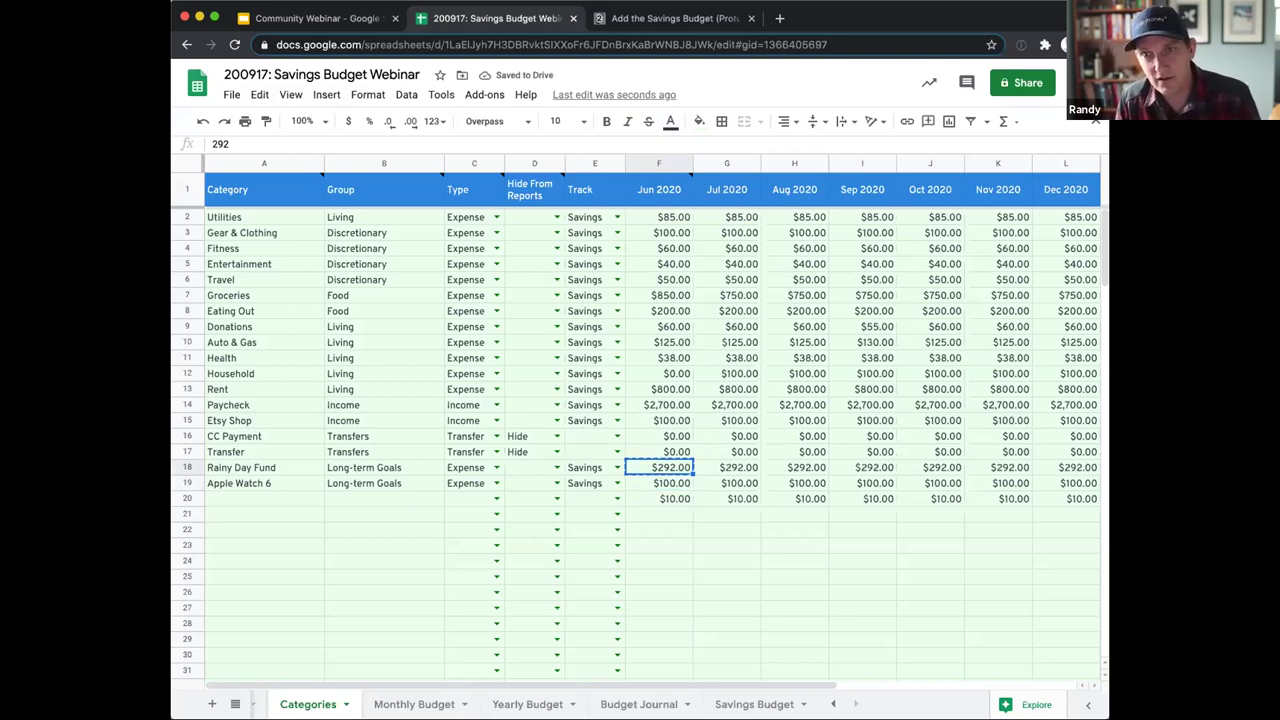
Paste the copied June 2020 Rainy Day Fund budget as values only across June 2020 to May 2021
key("super+shift+Right")
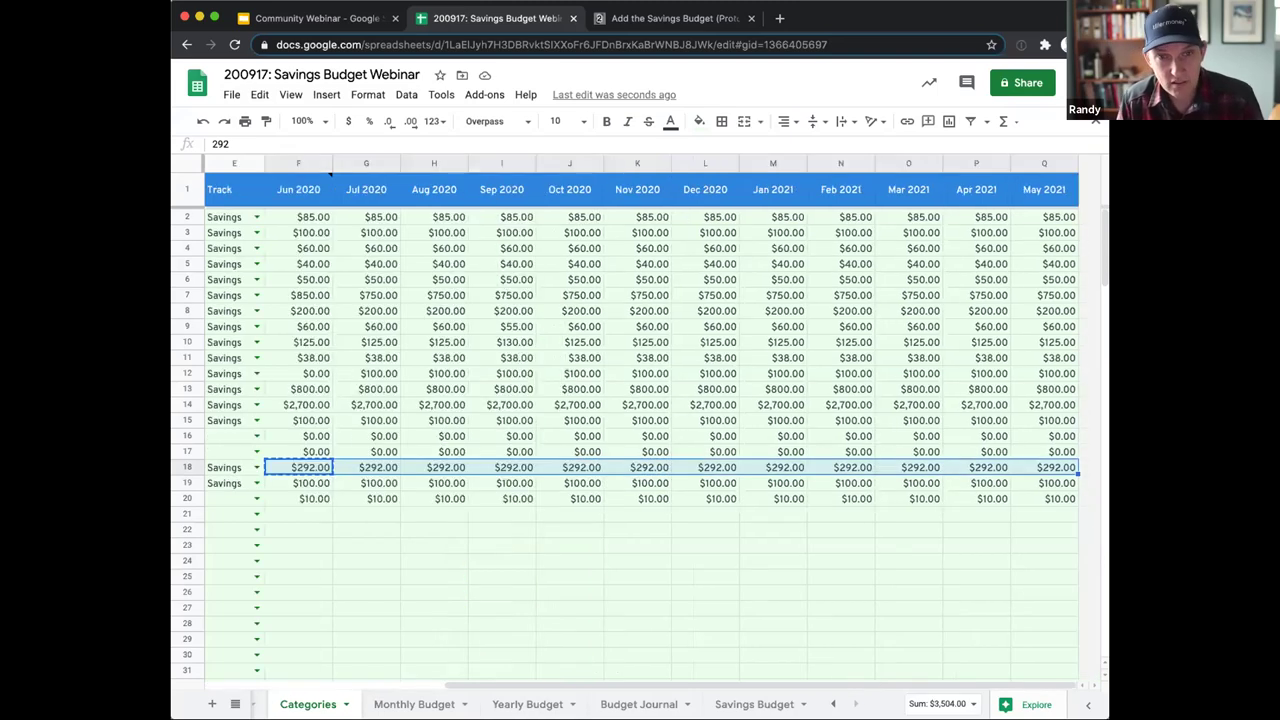
right_click(792, 462)
mouse_move(845, 293)
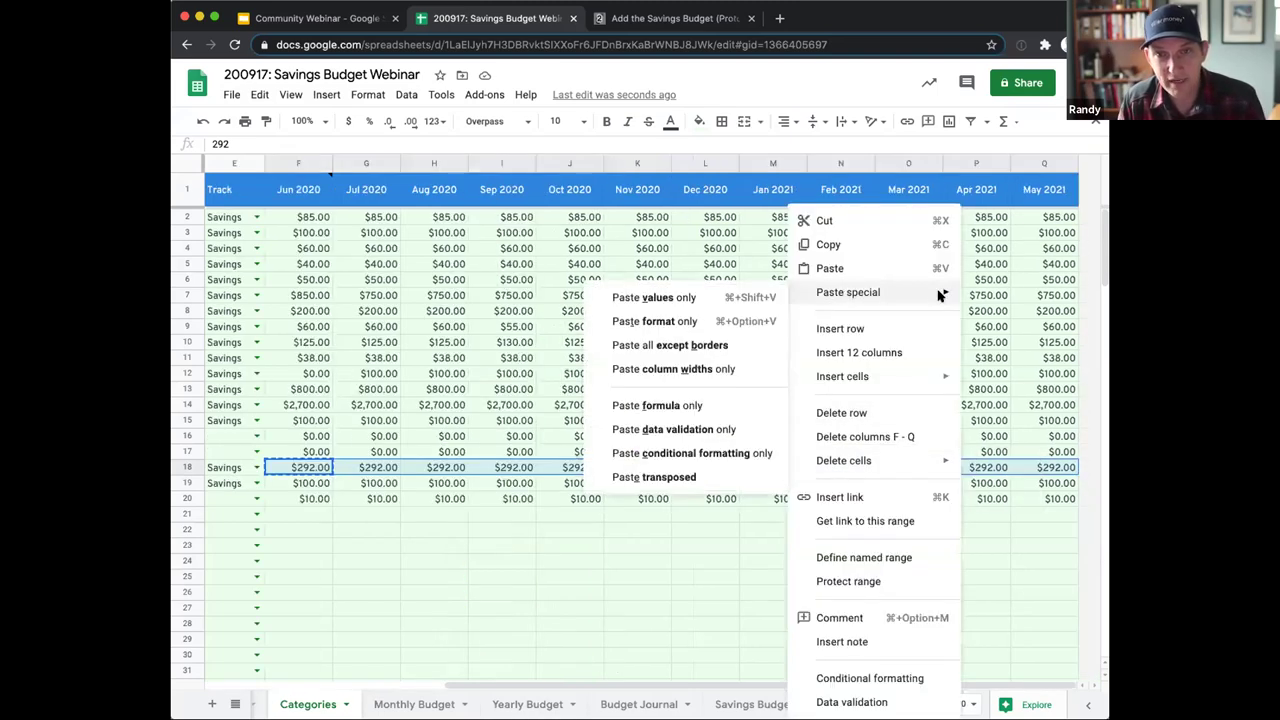
left_click(706, 300)
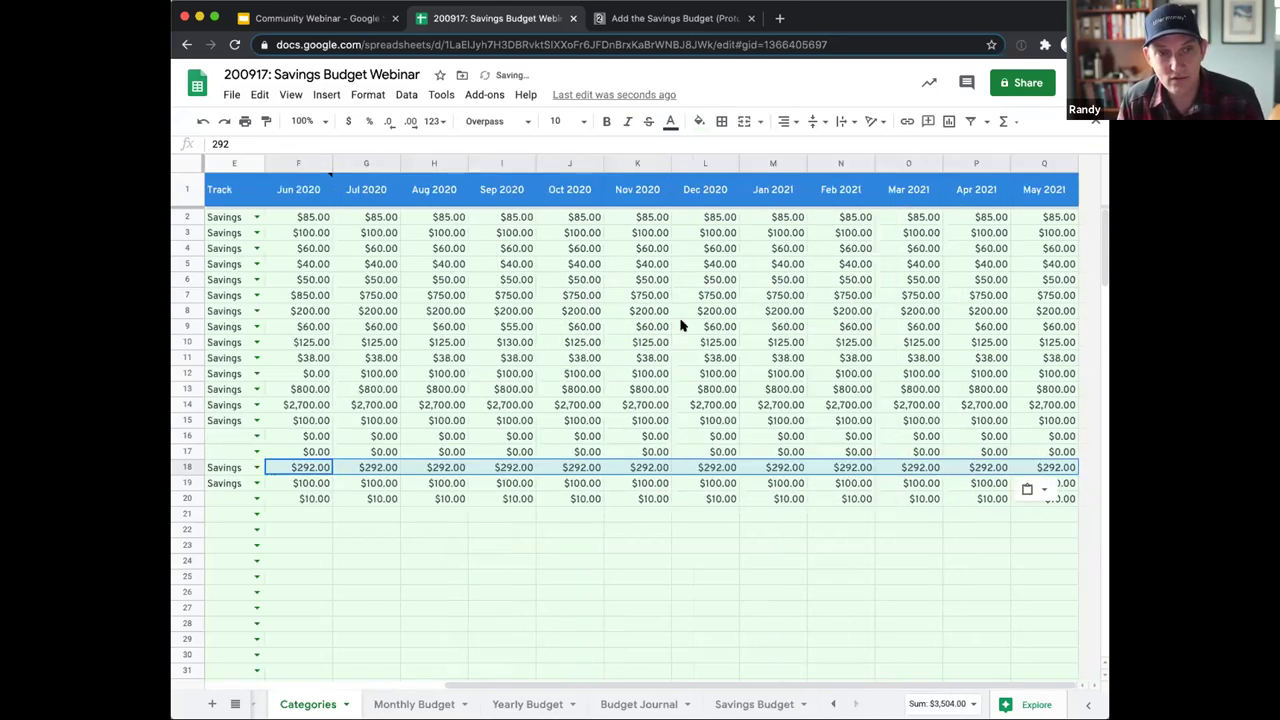
Set the Rainy Day Fund's August 2020 budget to 400
left_click(443, 467)
type("400")
key("Return")
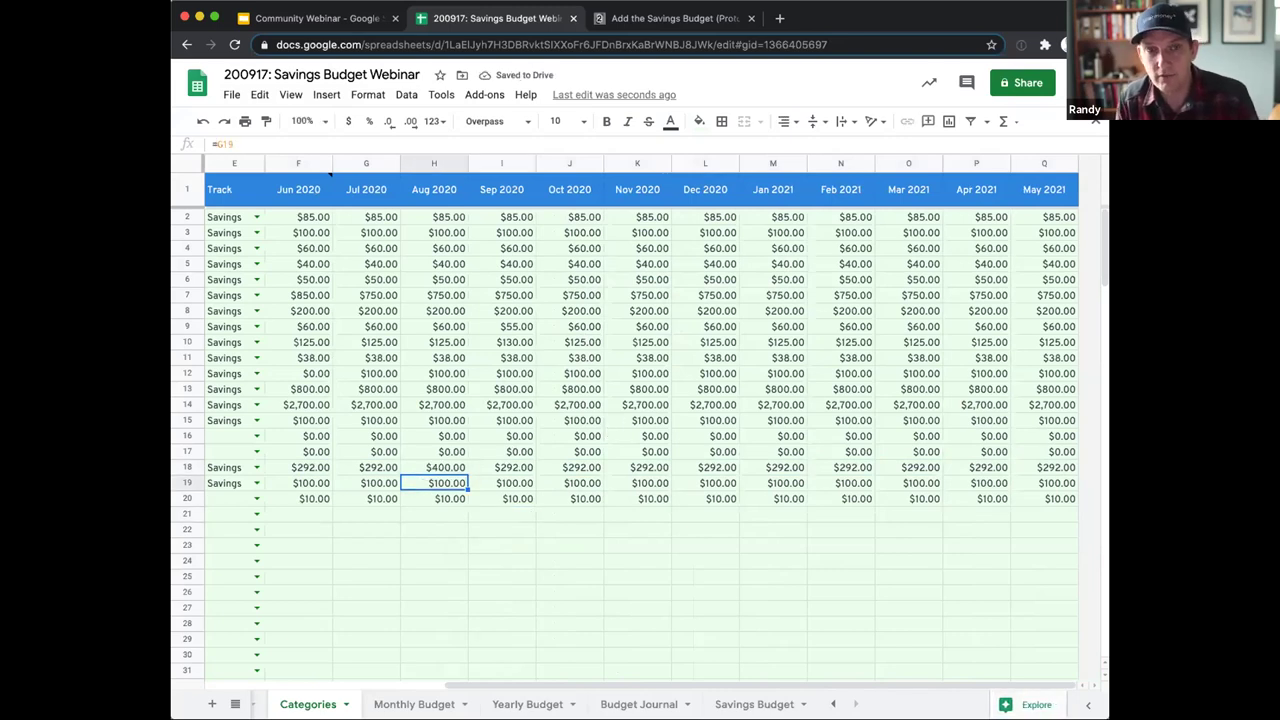
Undo the last change to the Rainy Day Fund's August 2020 budget
key("super+z")
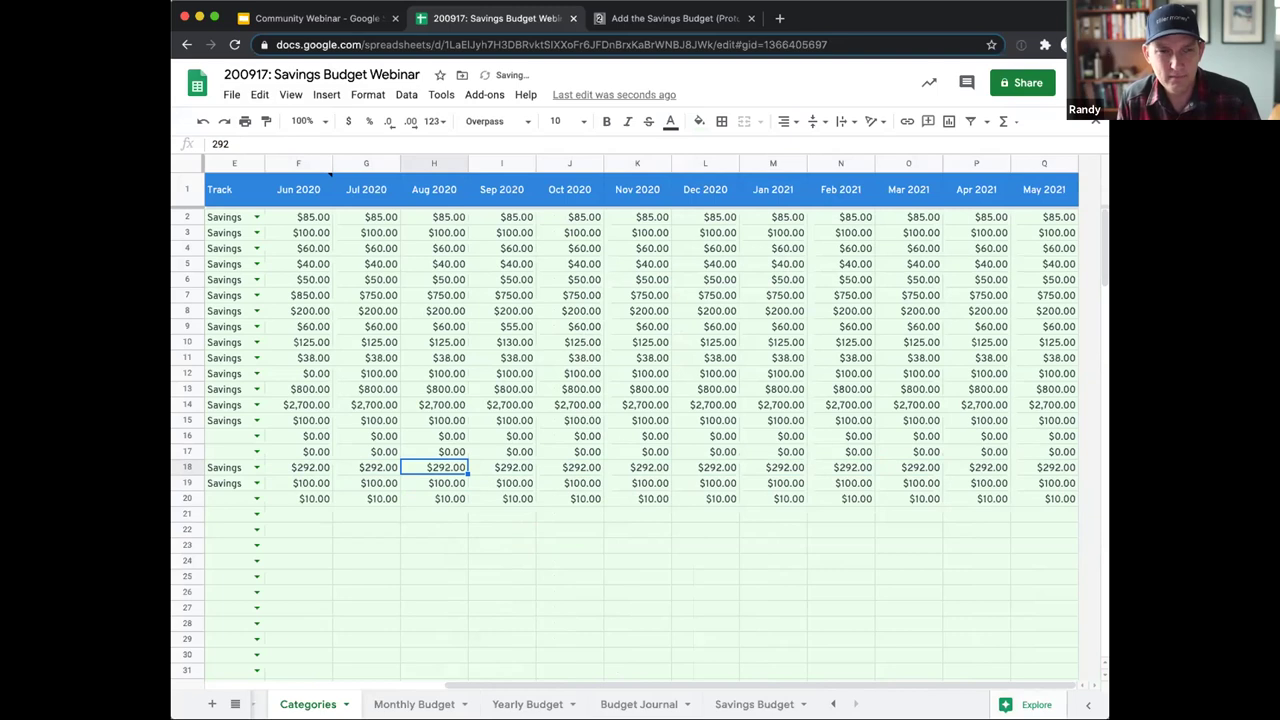
left_click(366, 467)
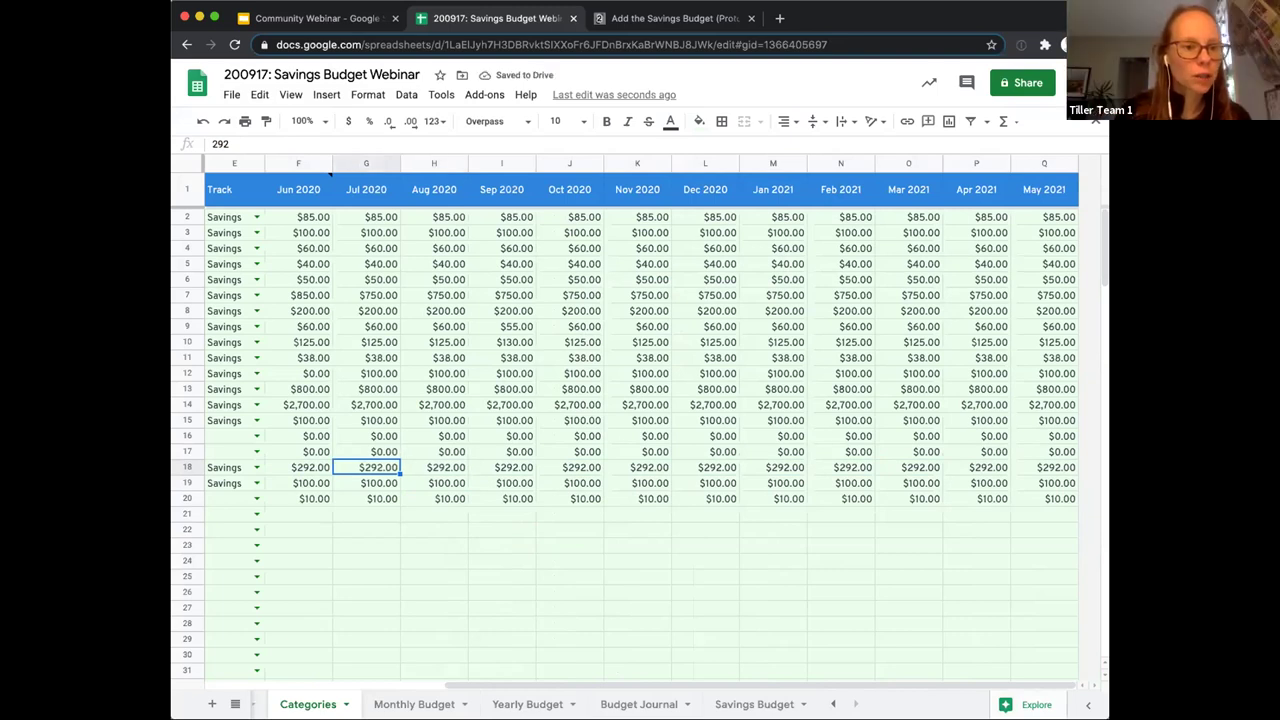
left_click(298, 467)
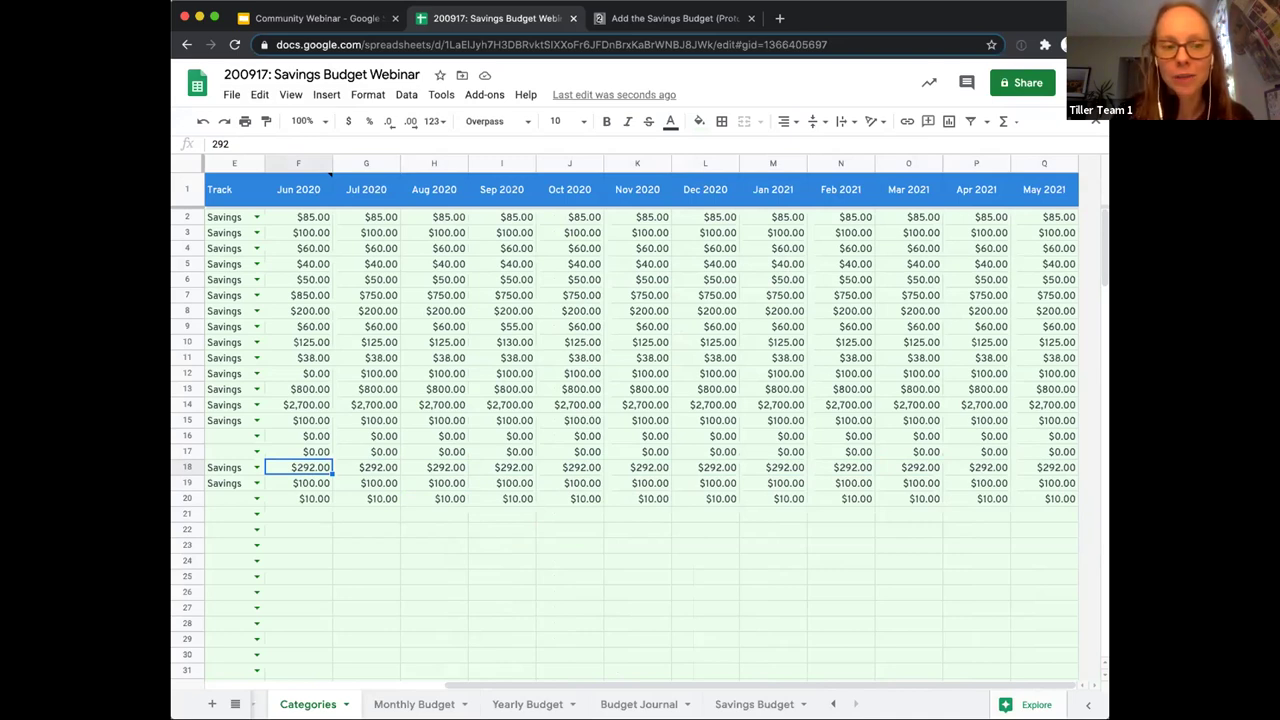
Clear the stray June 2020 value in the unnamed row below Apple Watch 6
scroll(588, 455, "left", 5)
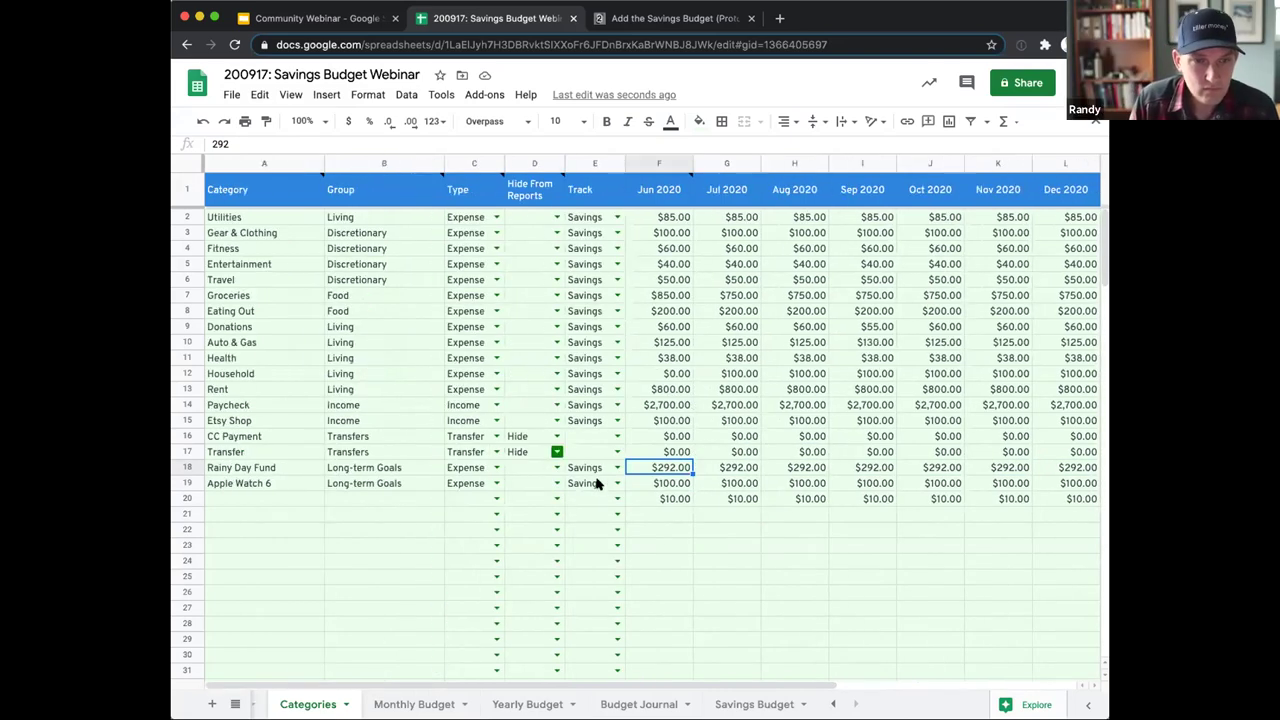
left_click(658, 503)
key("Delete")
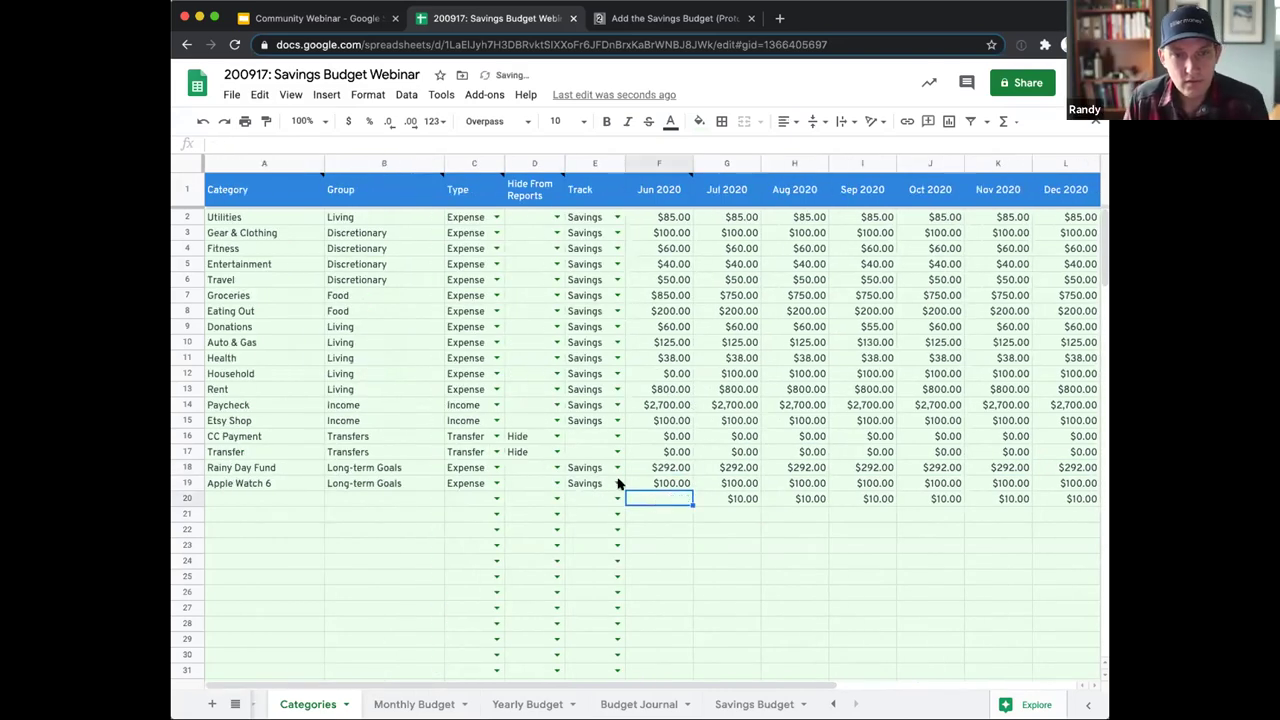
Review the Track options for Apple Watch 6 and the group and type of both long-term goal categories
left_click(617, 483)
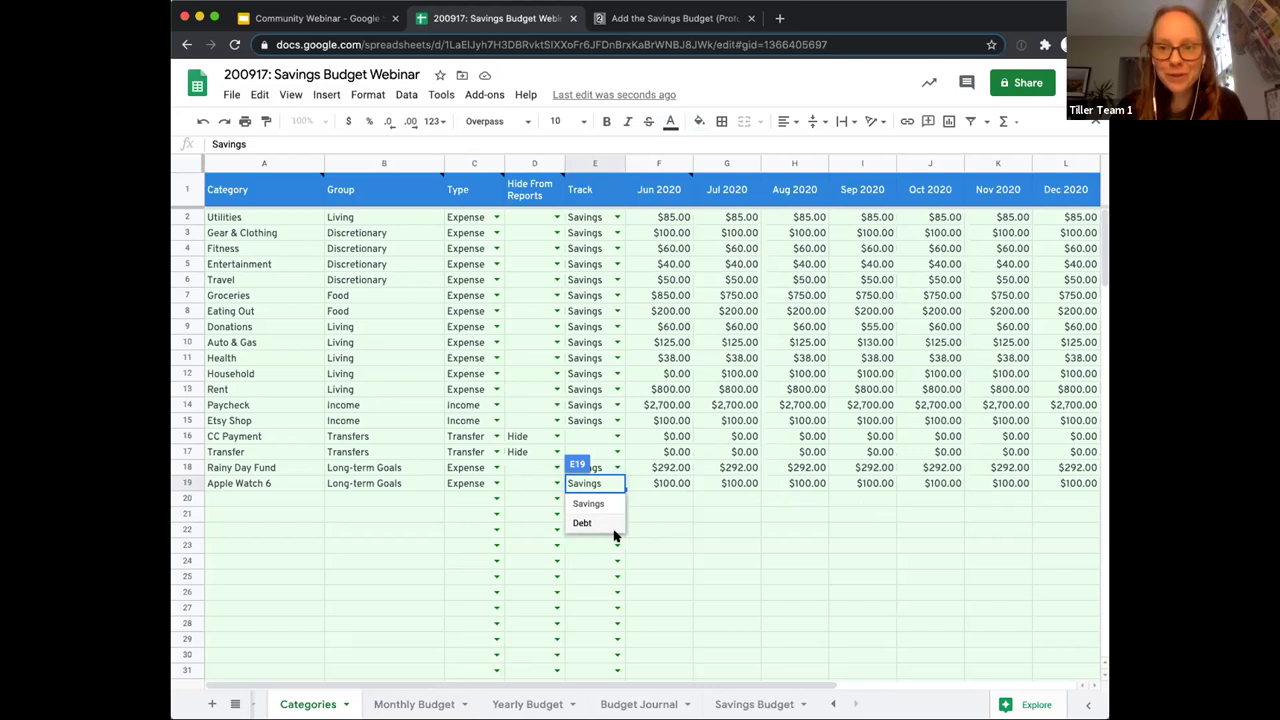
left_click(742, 536)
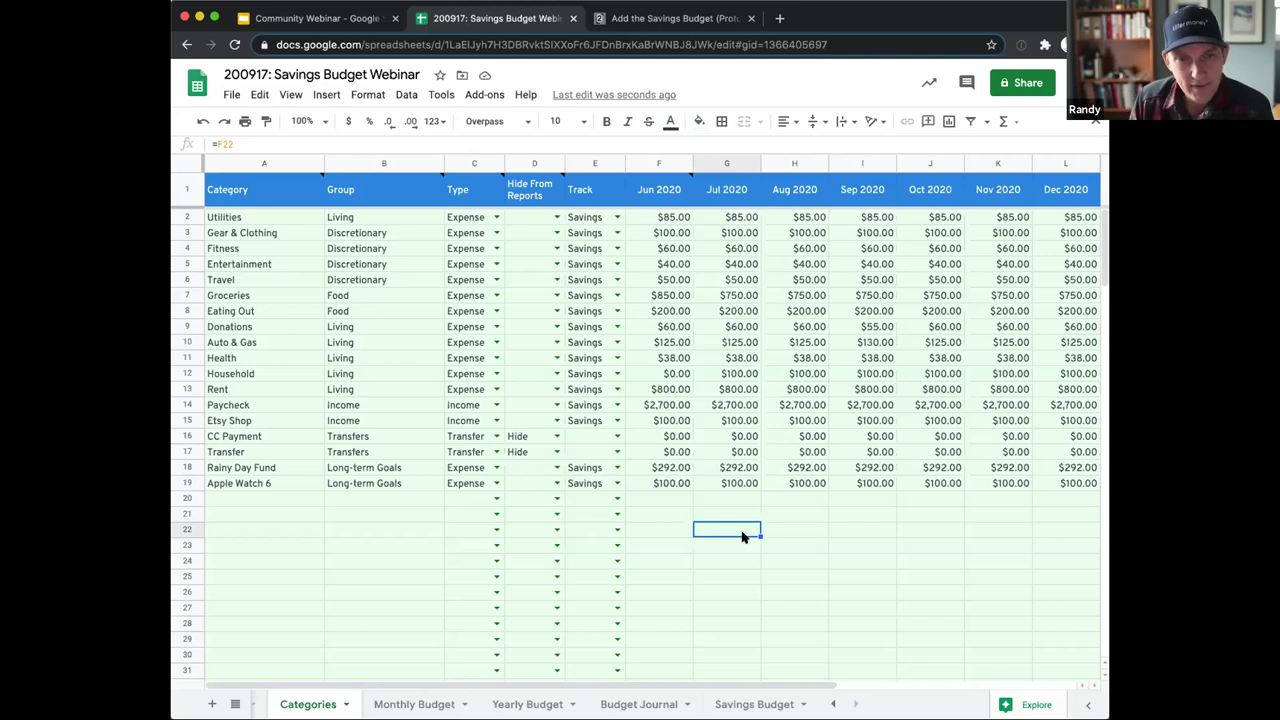
left_click_drag(252, 470, 400, 480)
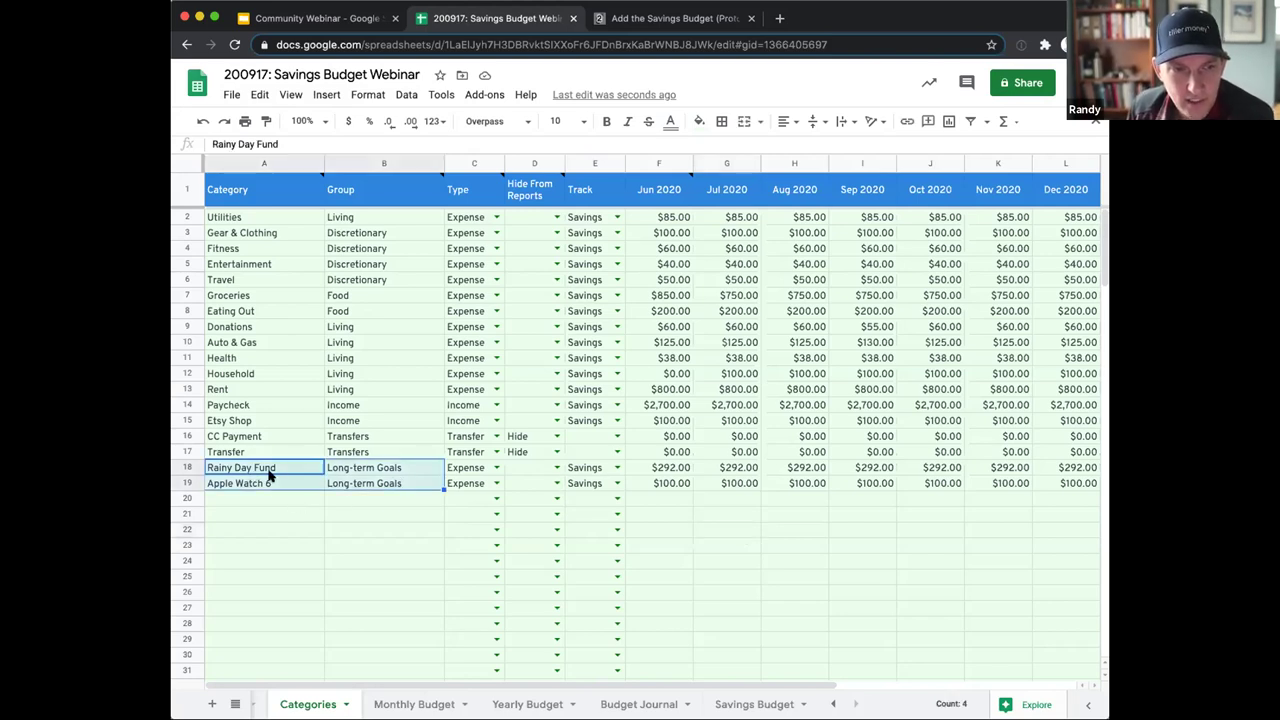
left_click_drag(268, 475, 460, 481)
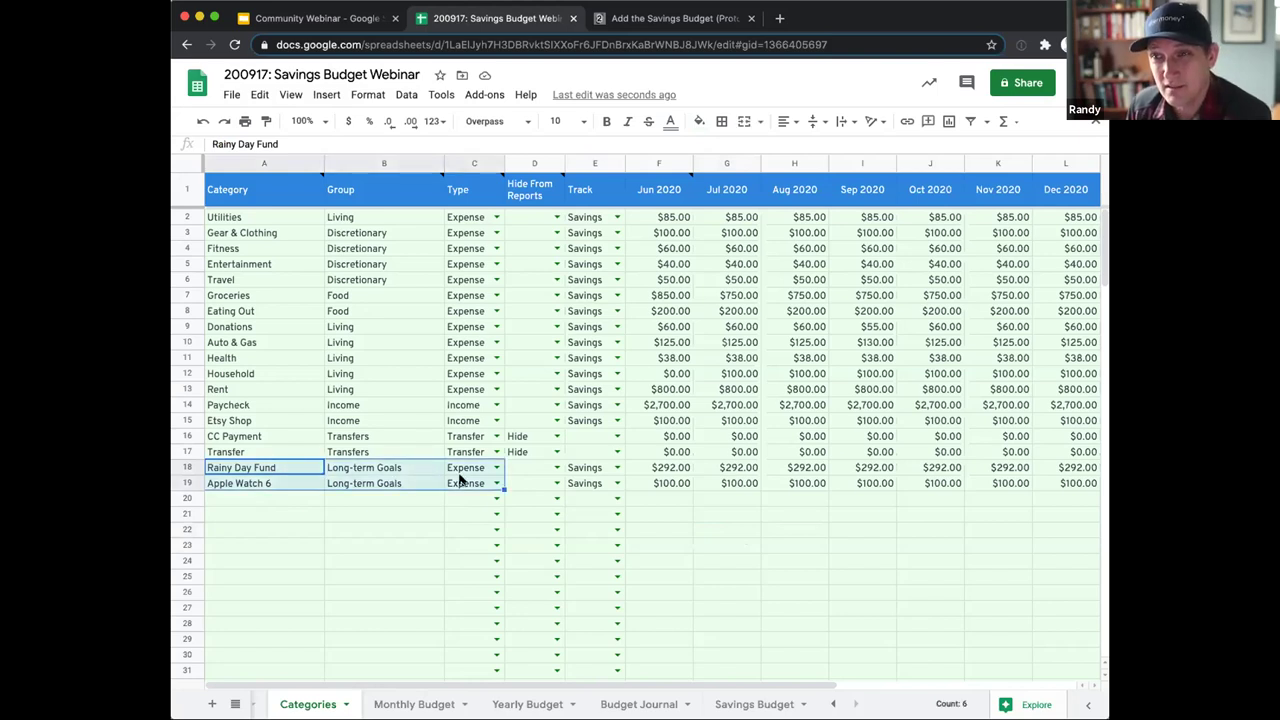
left_click(466, 513)
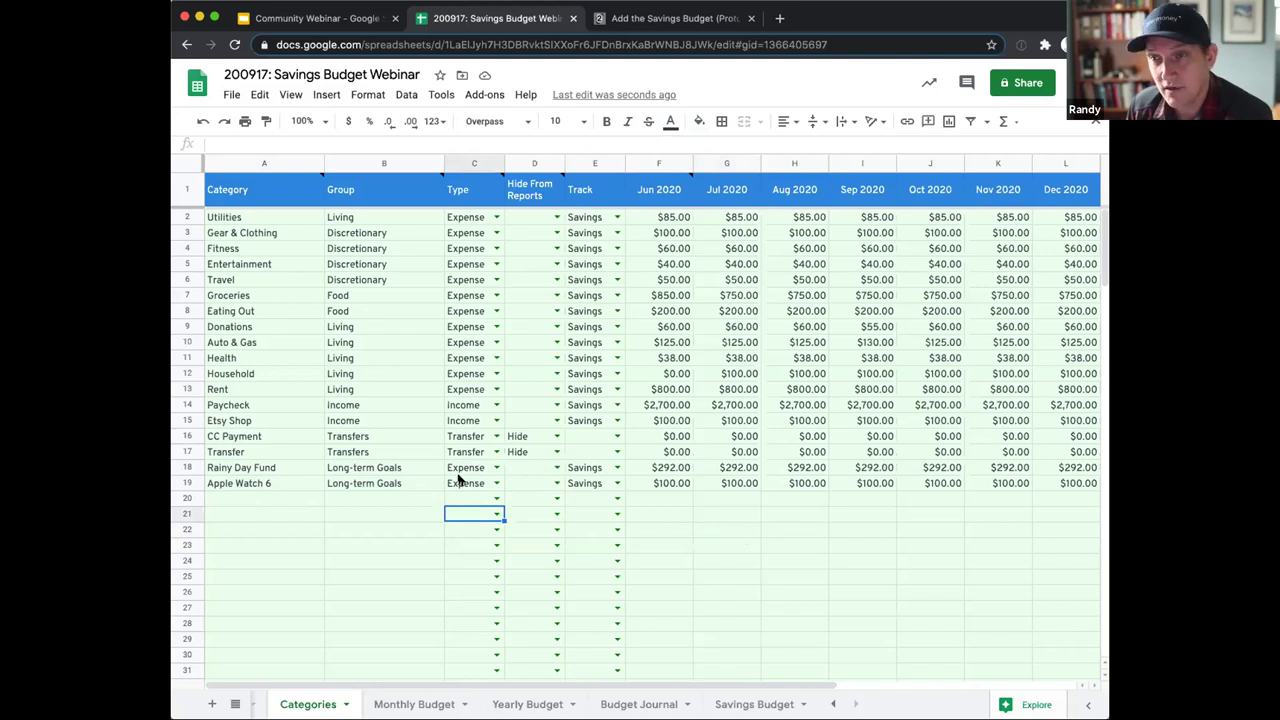
left_click_drag(252, 467, 438, 480)
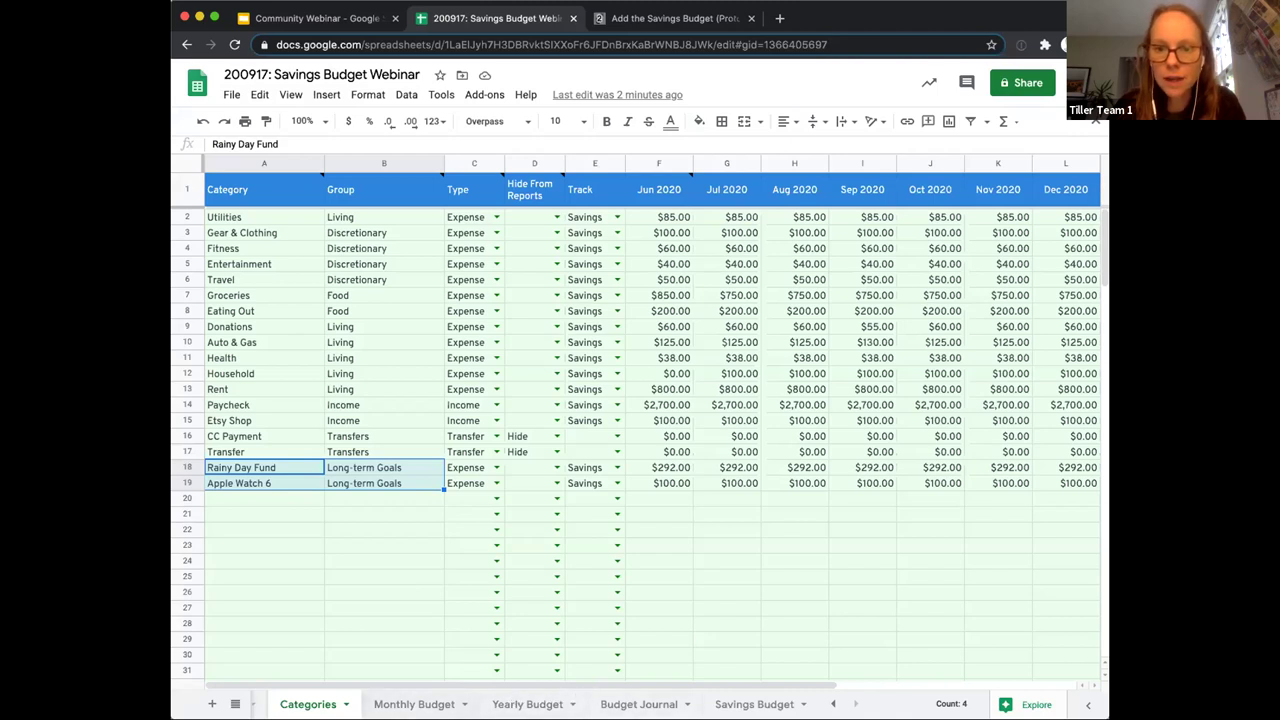
Examine the Available amounts of the Discretionary group on the Savings Budget sheet
left_click(762, 703)
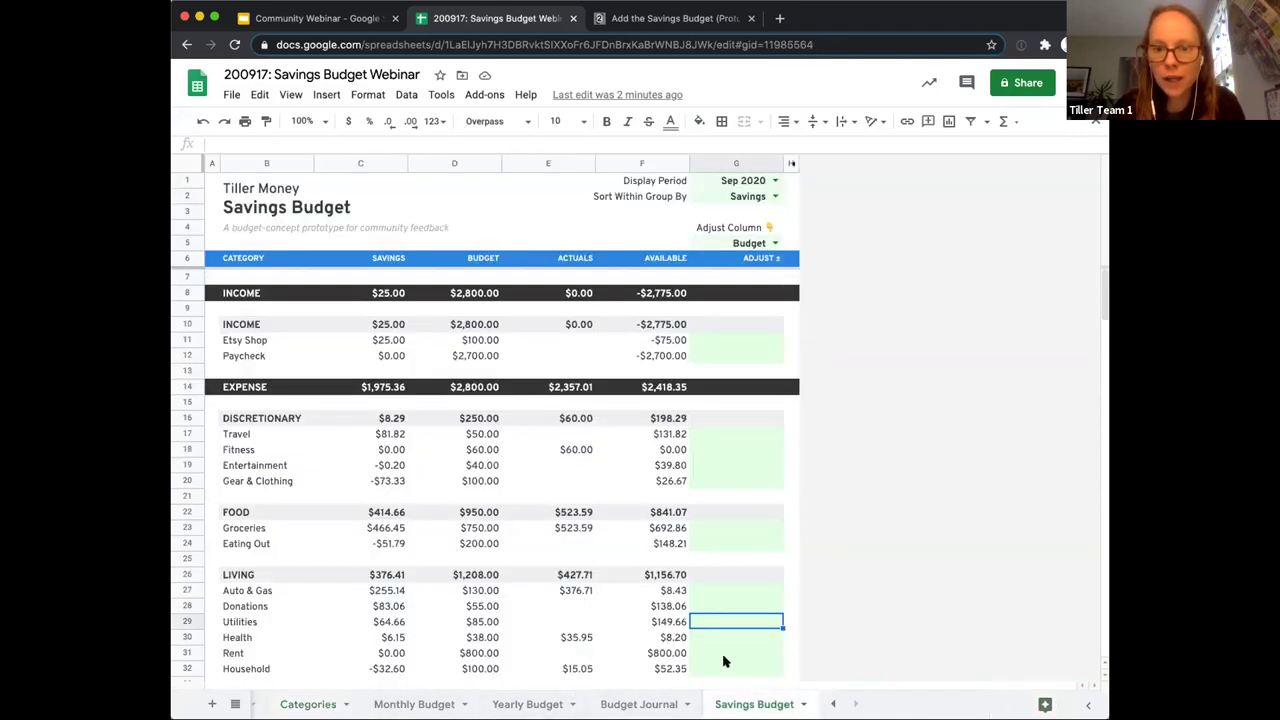
left_click(668, 420)
key("Down")
key("Down")
key("Down")
key("Down")
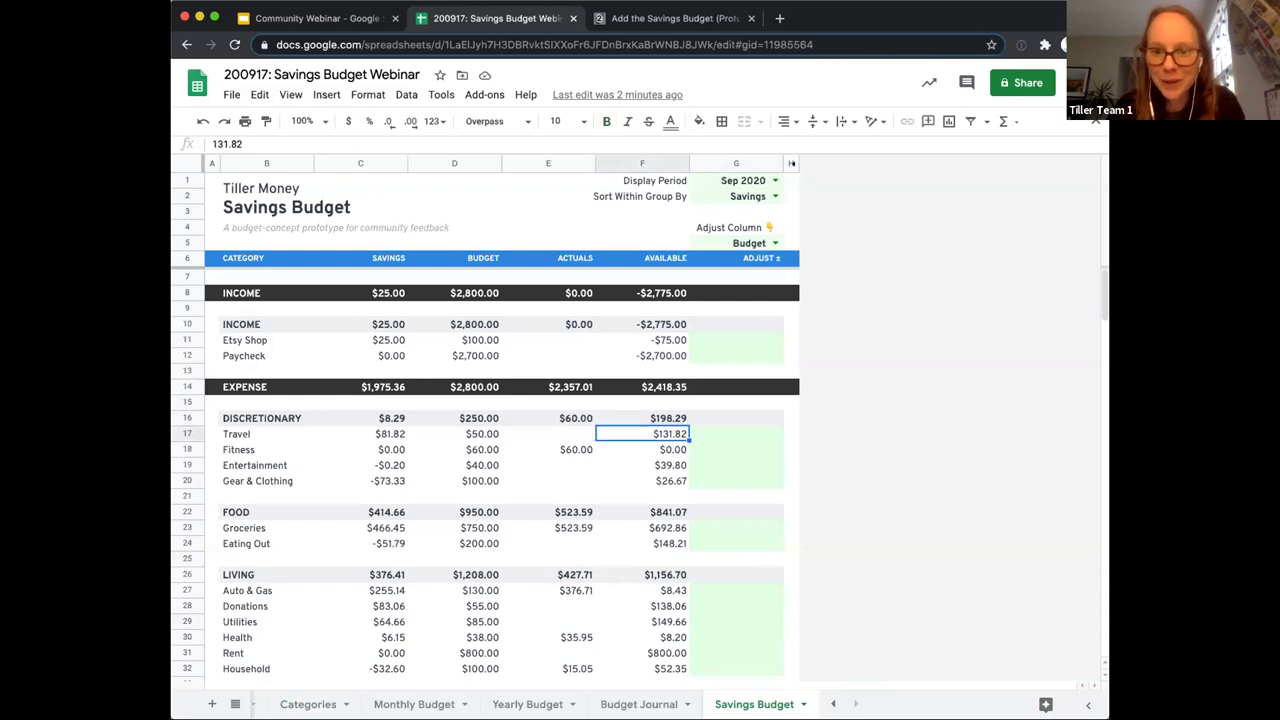
key("Up")
key("Up")
key("Up")
key("Up")
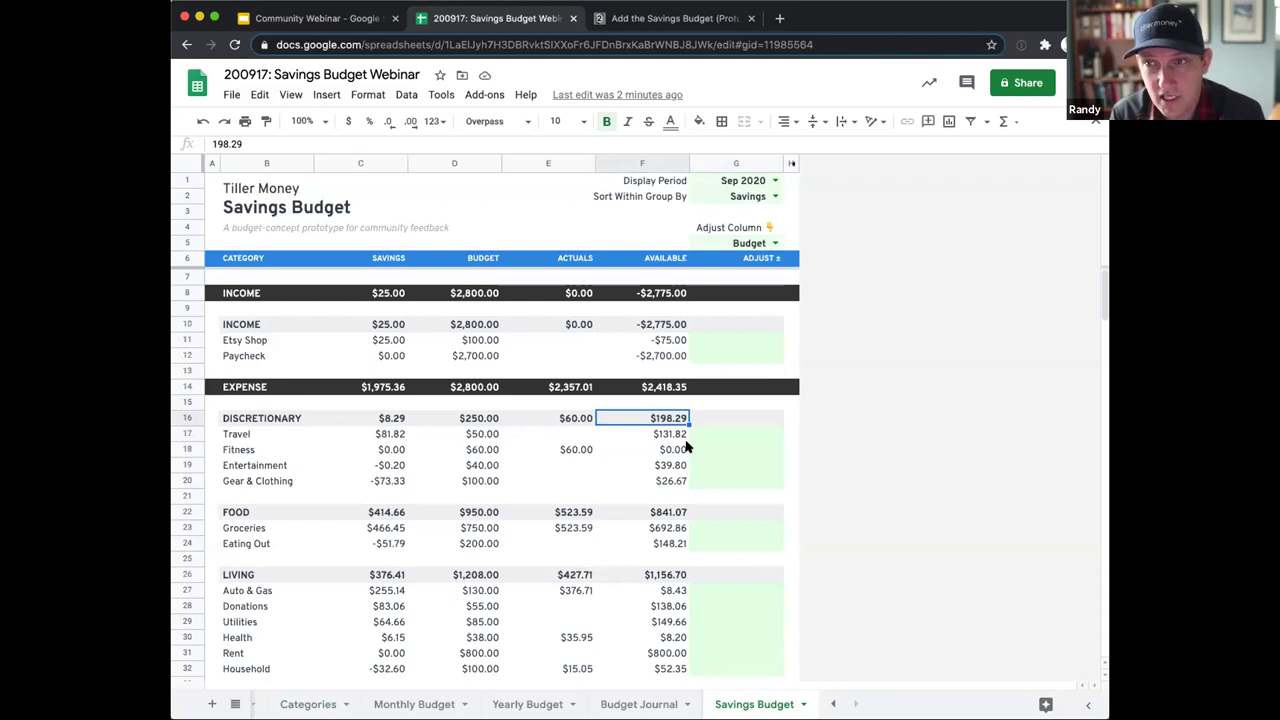
key("Return")
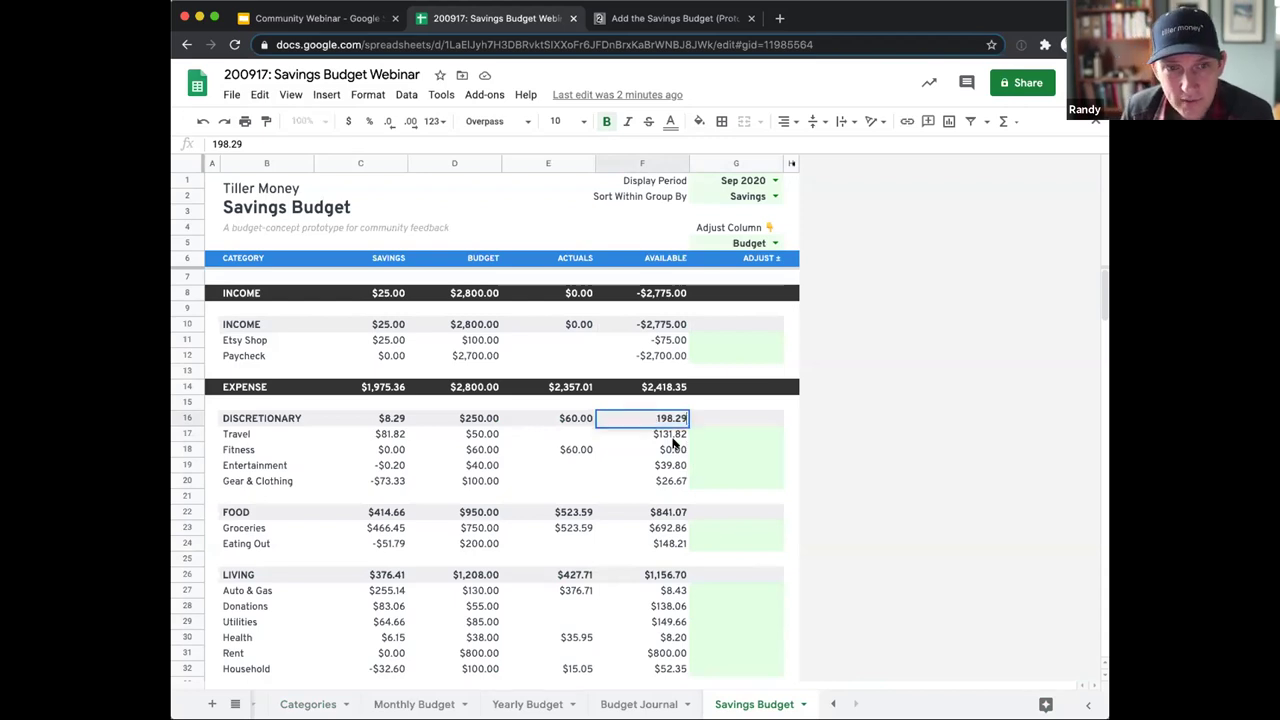
Review the Savings through Available columns and the Available amounts of Etsy Shop and Paycheck
left_click_drag(370, 163, 658, 163)
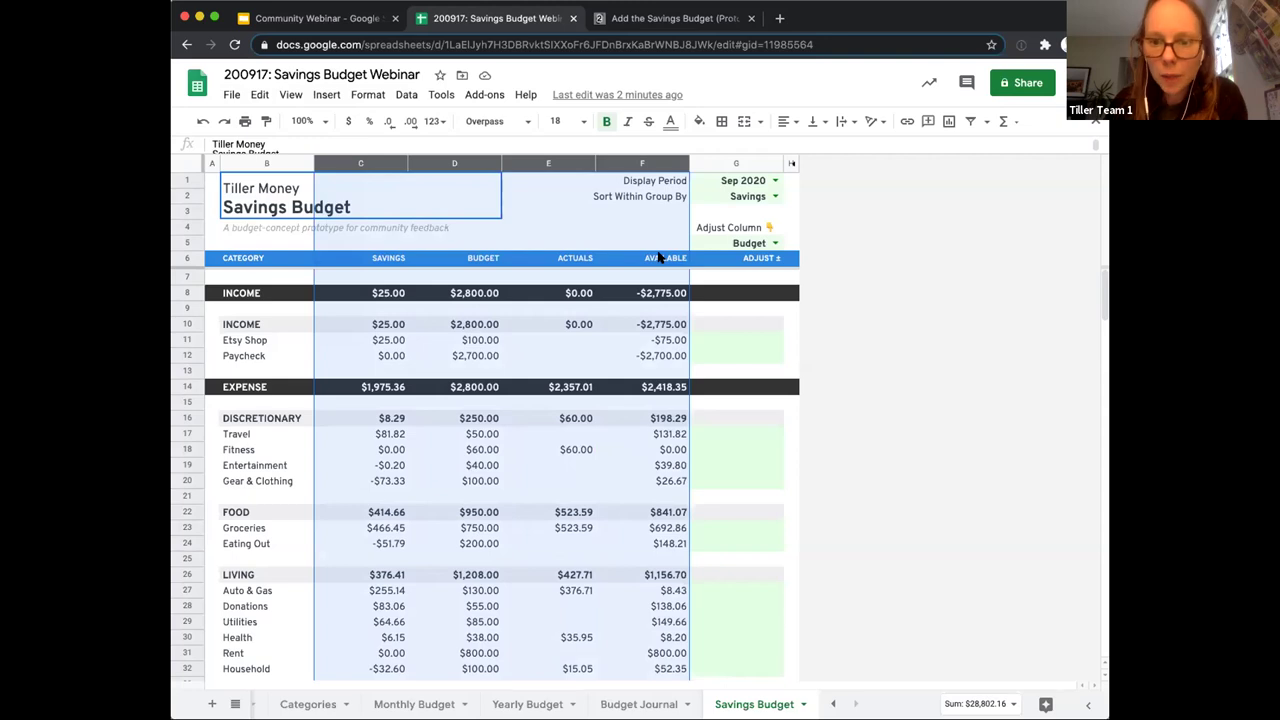
left_click(748, 309)
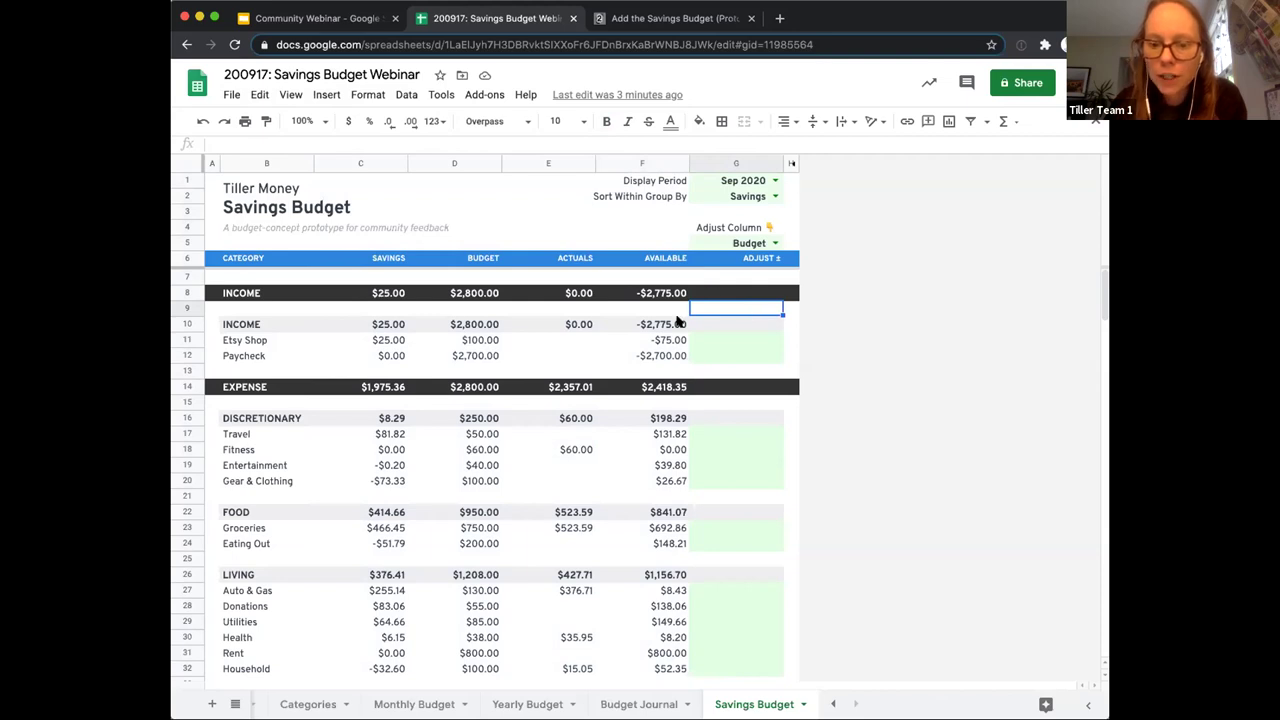
left_click_drag(655, 345, 645, 357)
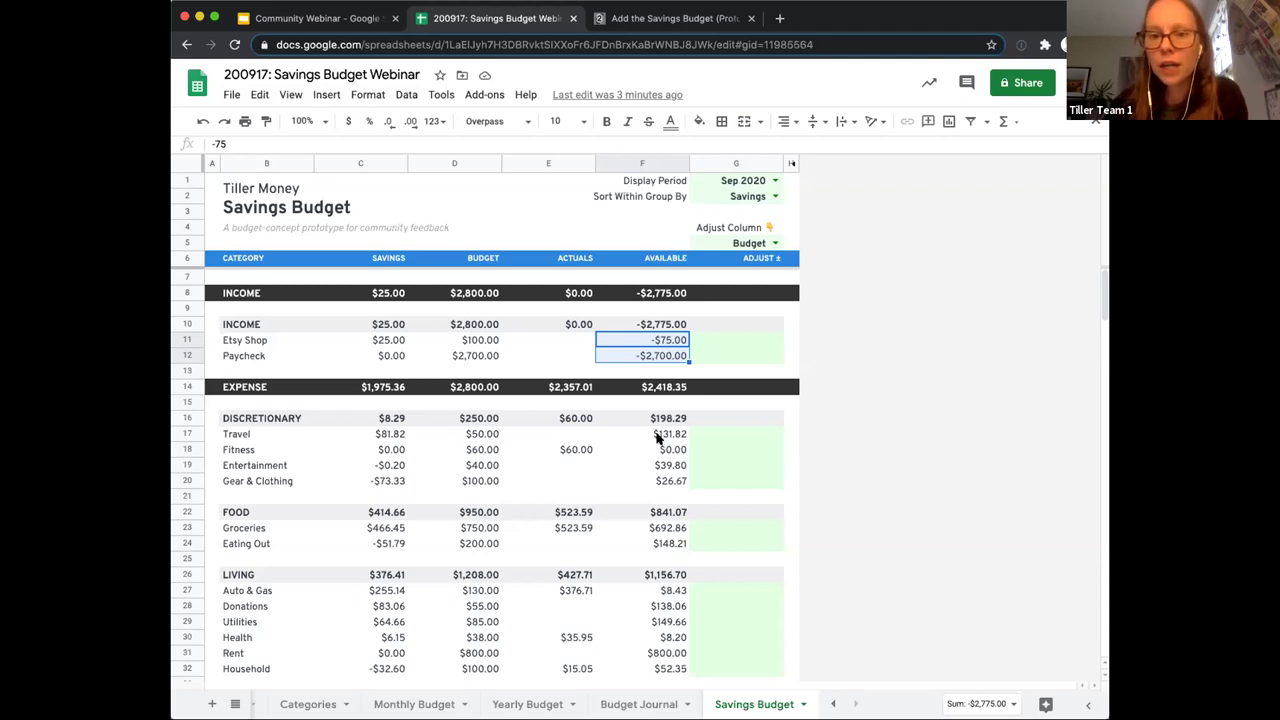
left_click(670, 373)
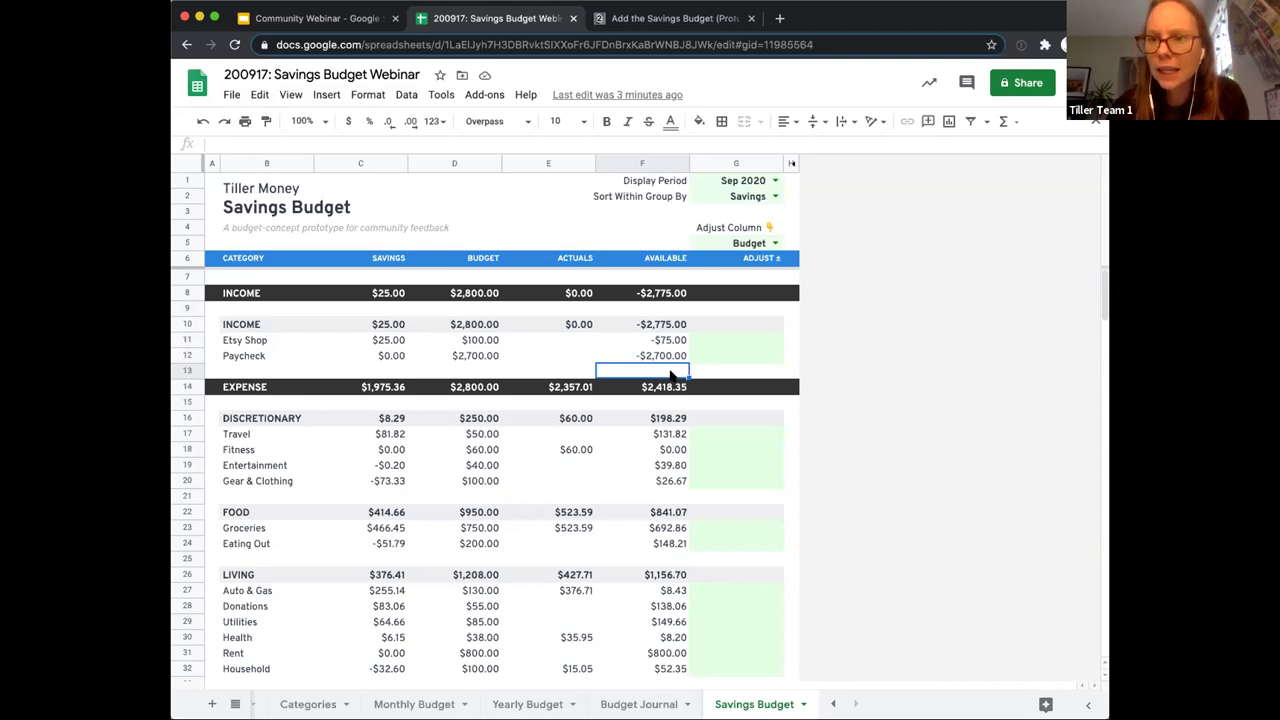
Try a budget adjustment of 40 for Entertainment, and clear it again
left_click(727, 468)
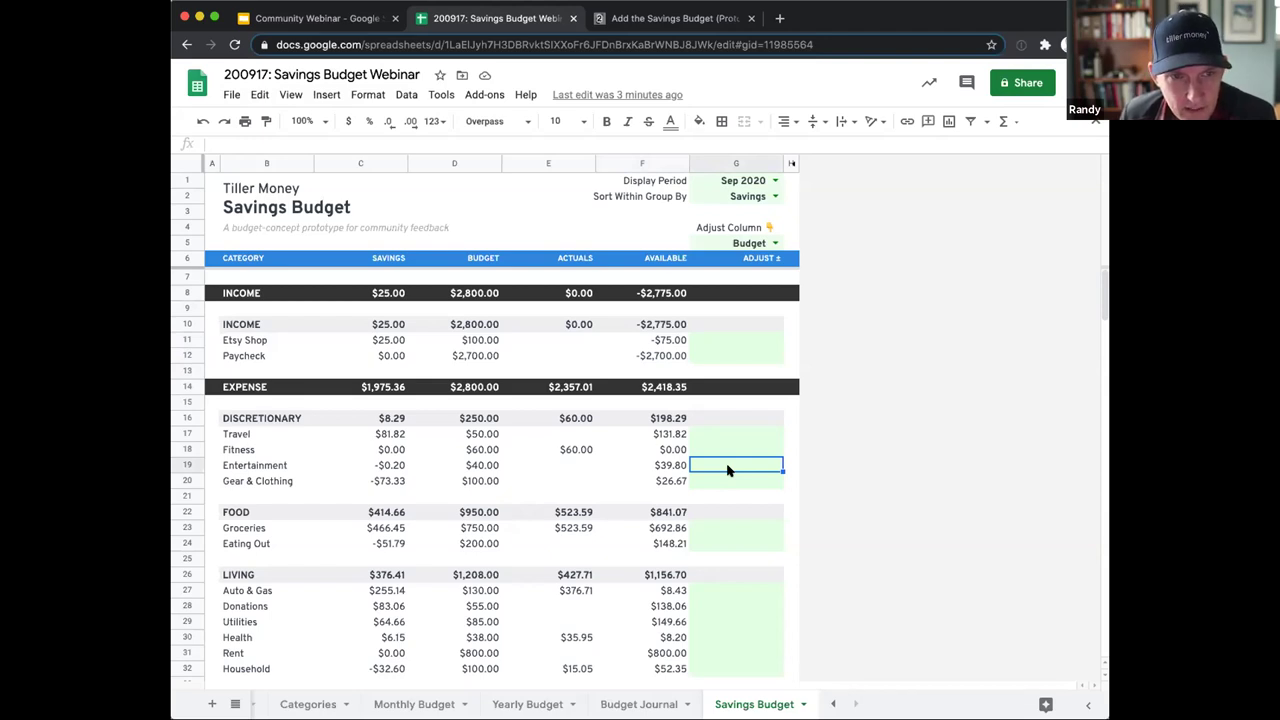
type("40")
key("Return")
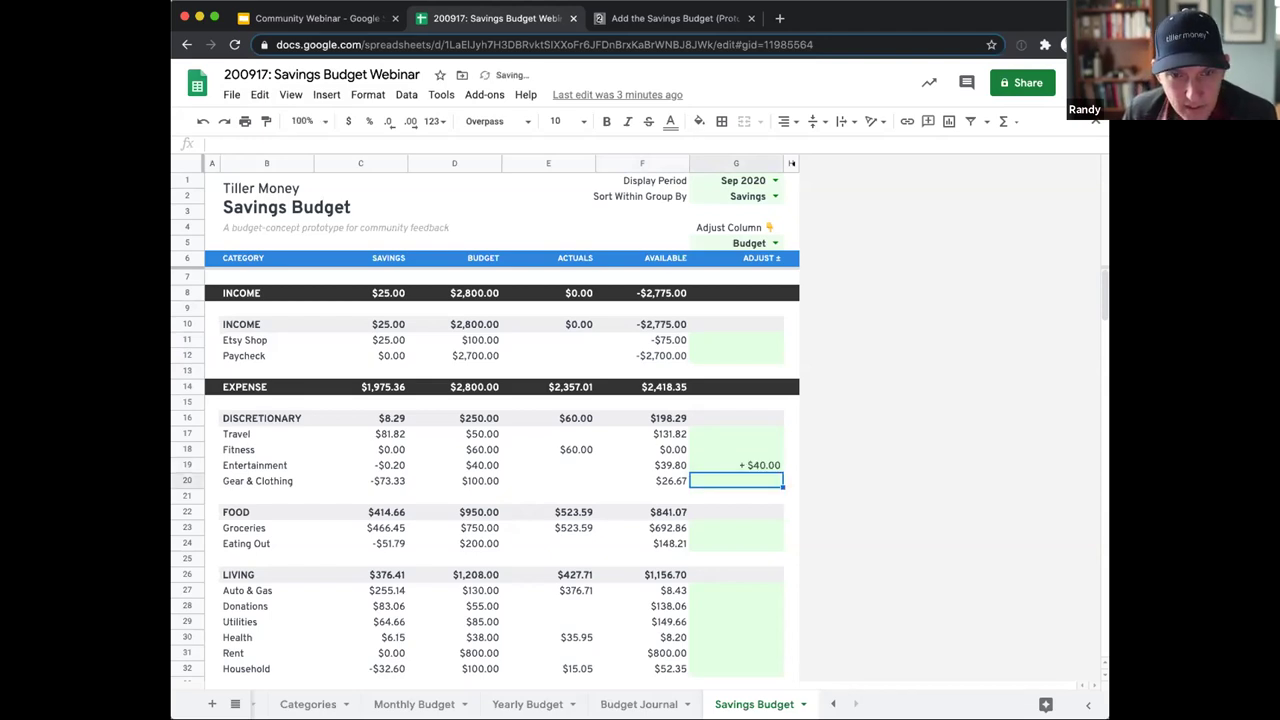
left_click(755, 466)
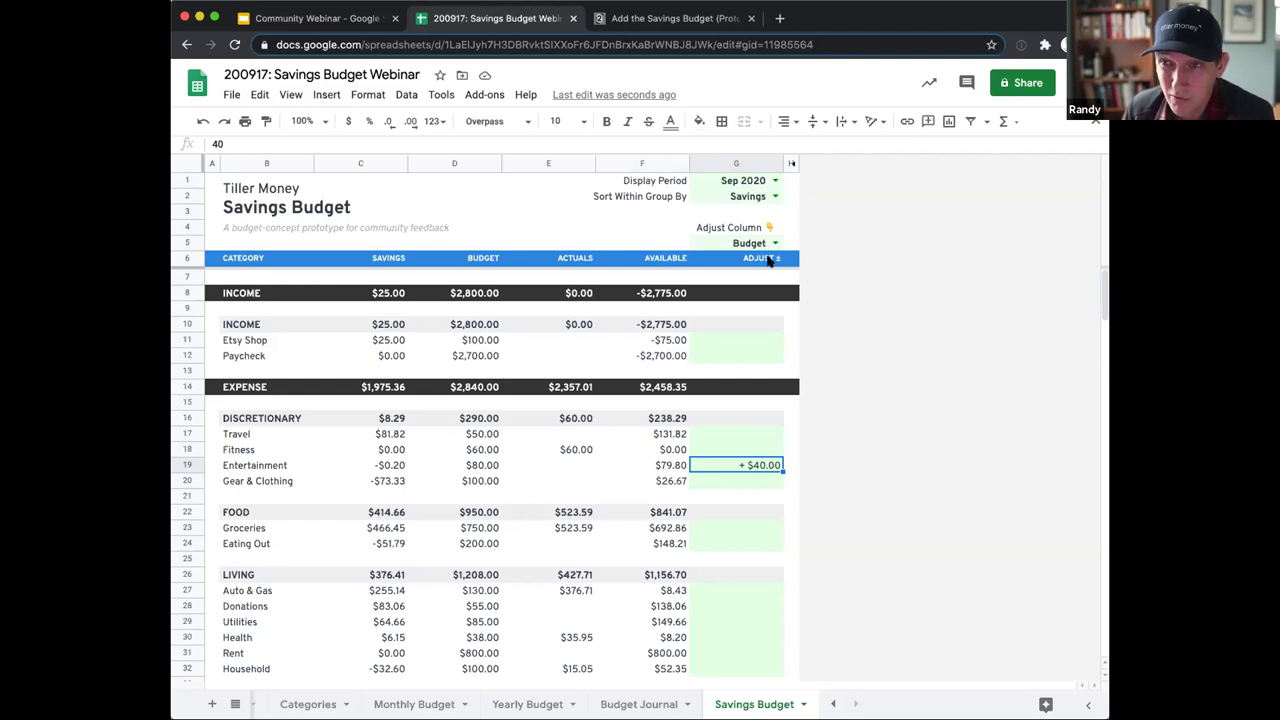
key("Delete")
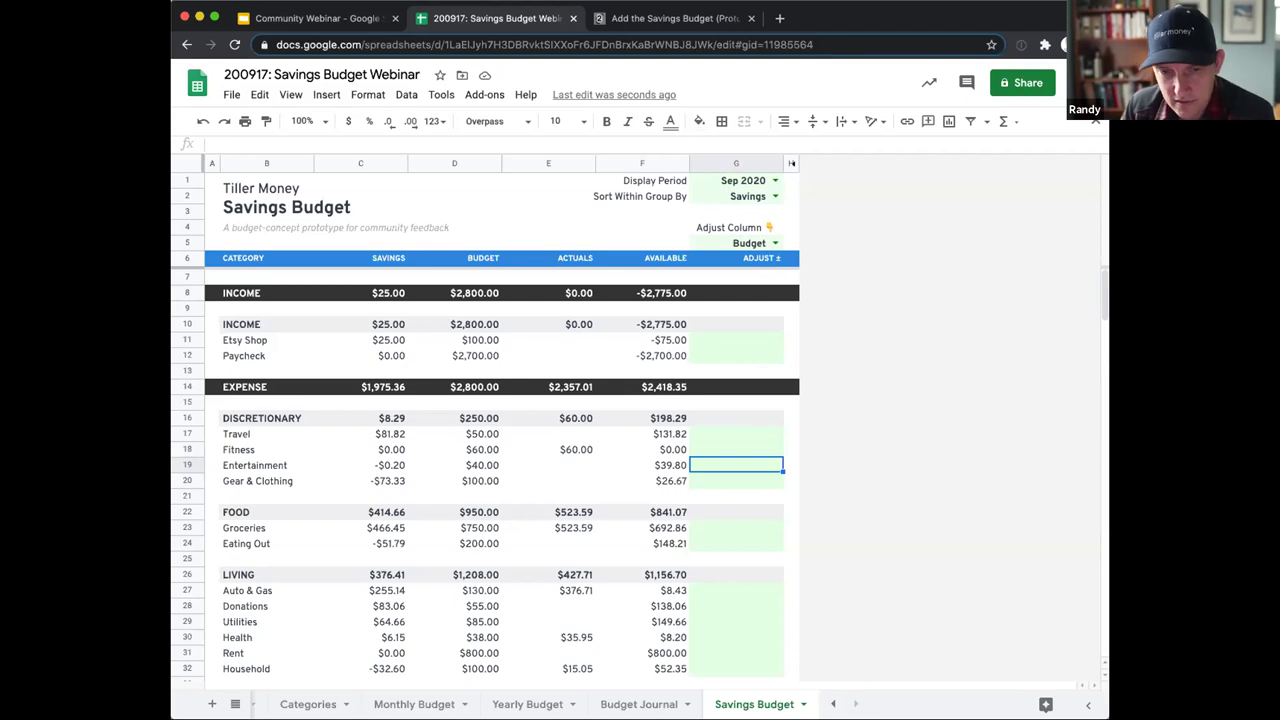
type("=")
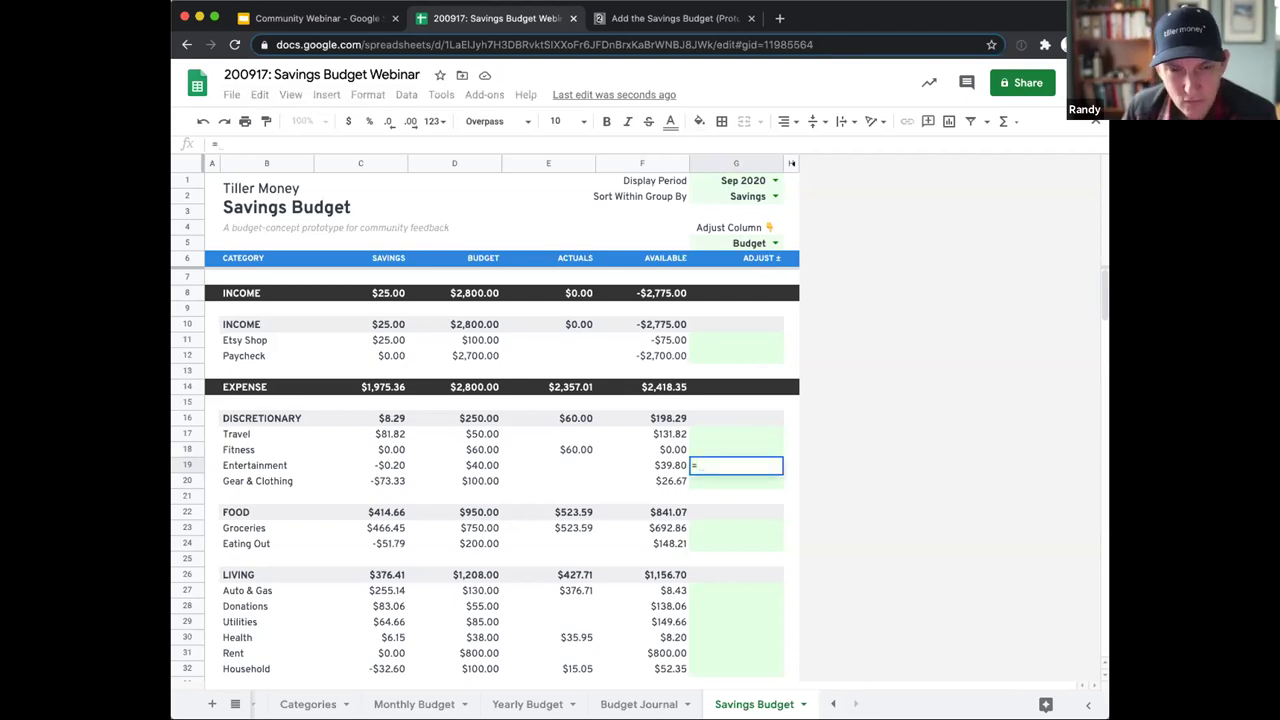
key("Escape")
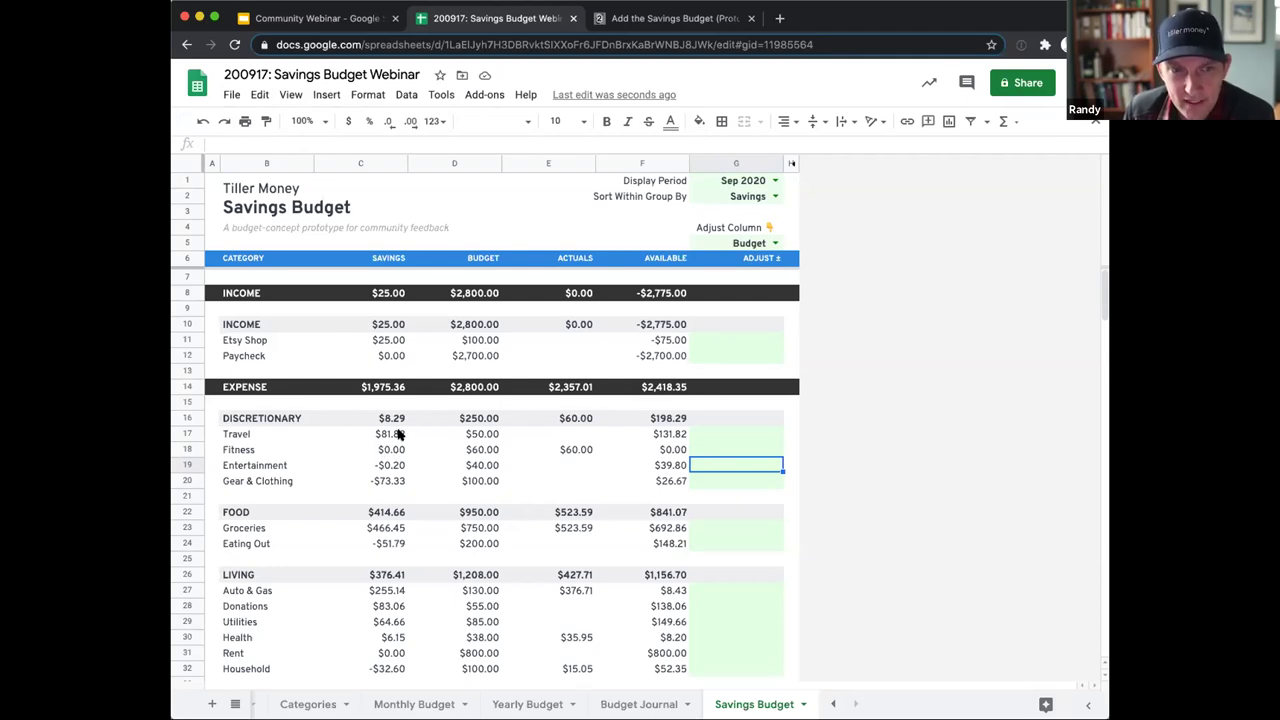
Compare the Groceries savings and budget with its actuals and available amount
left_click_drag(385, 528, 476, 527)
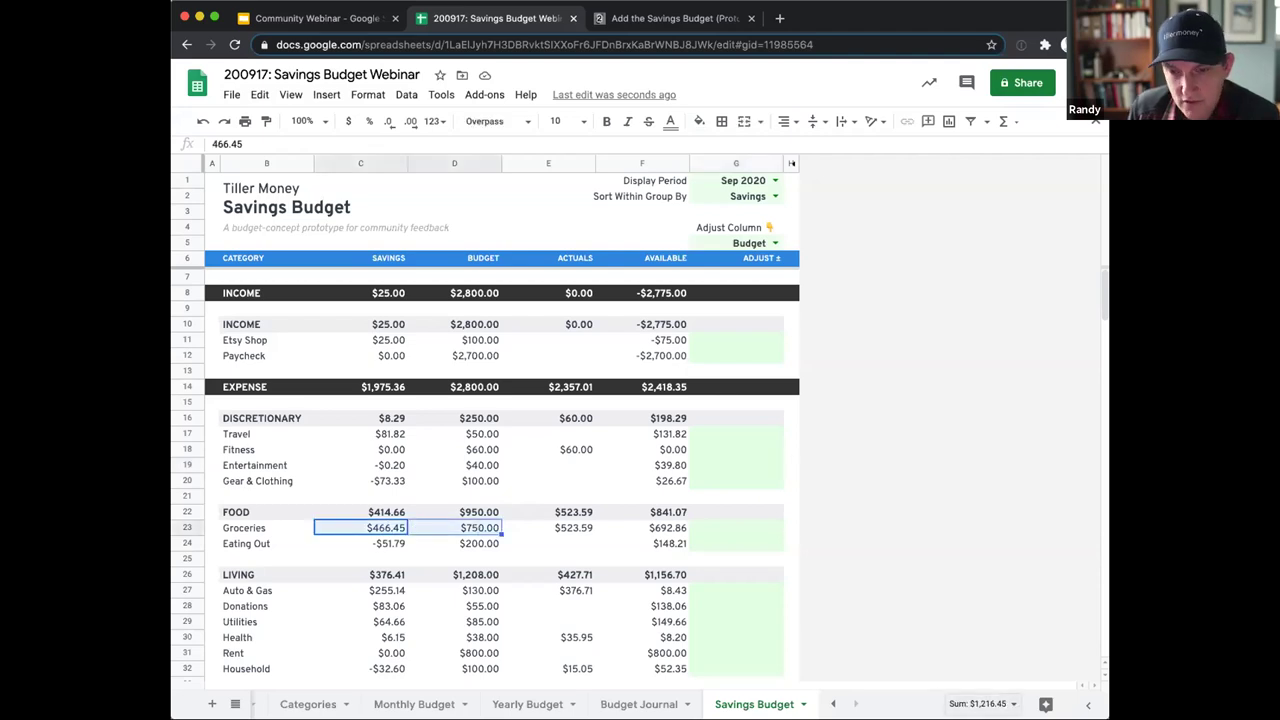
left_click(573, 527)
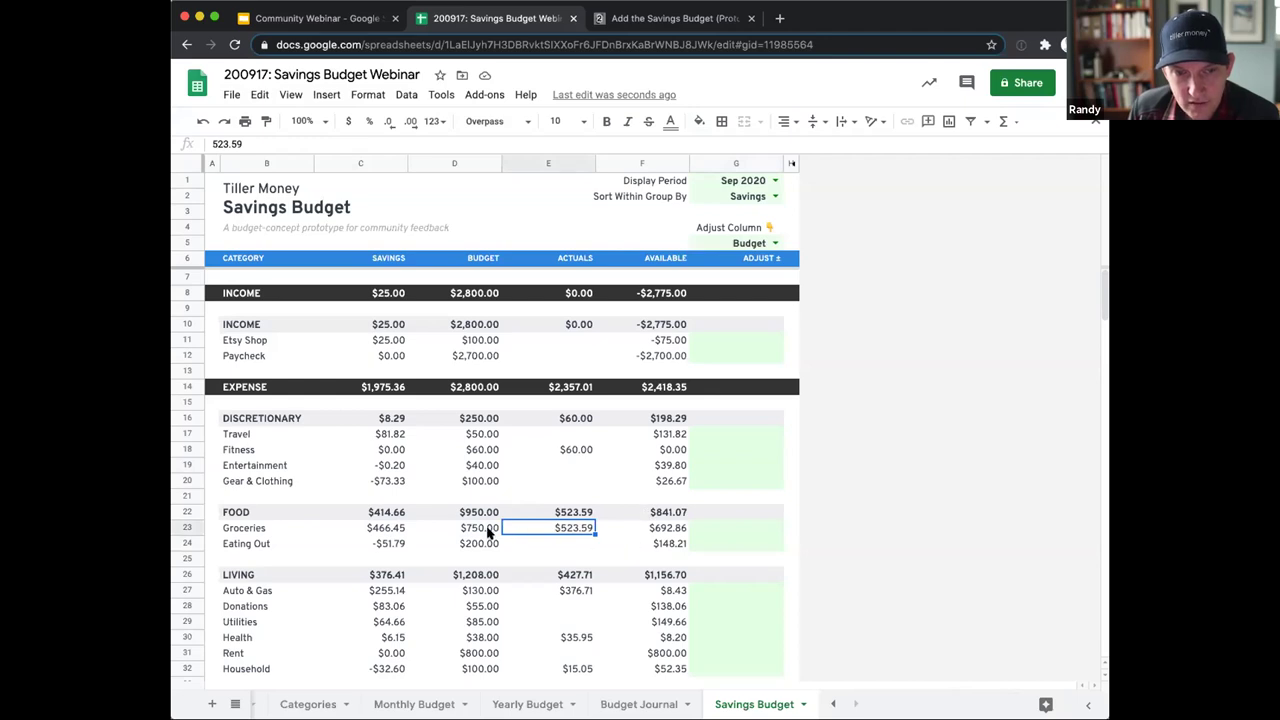
left_click_drag(393, 525, 463, 527)
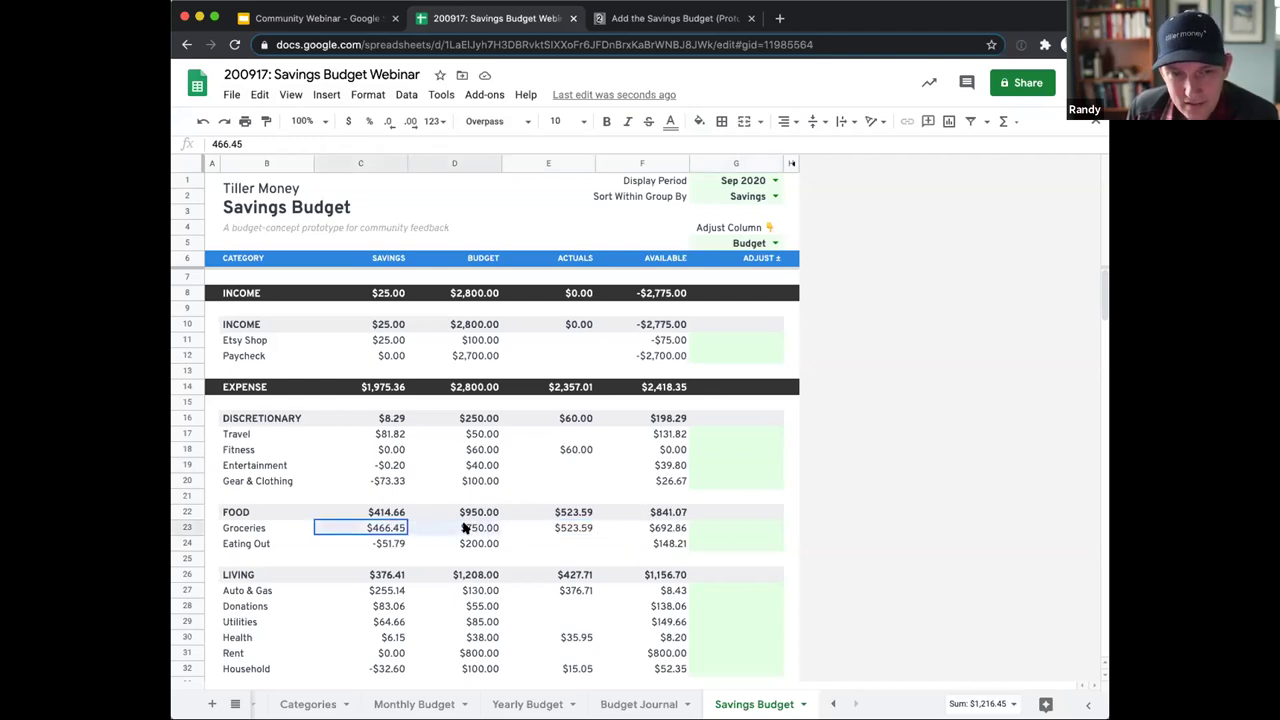
left_click(663, 527)
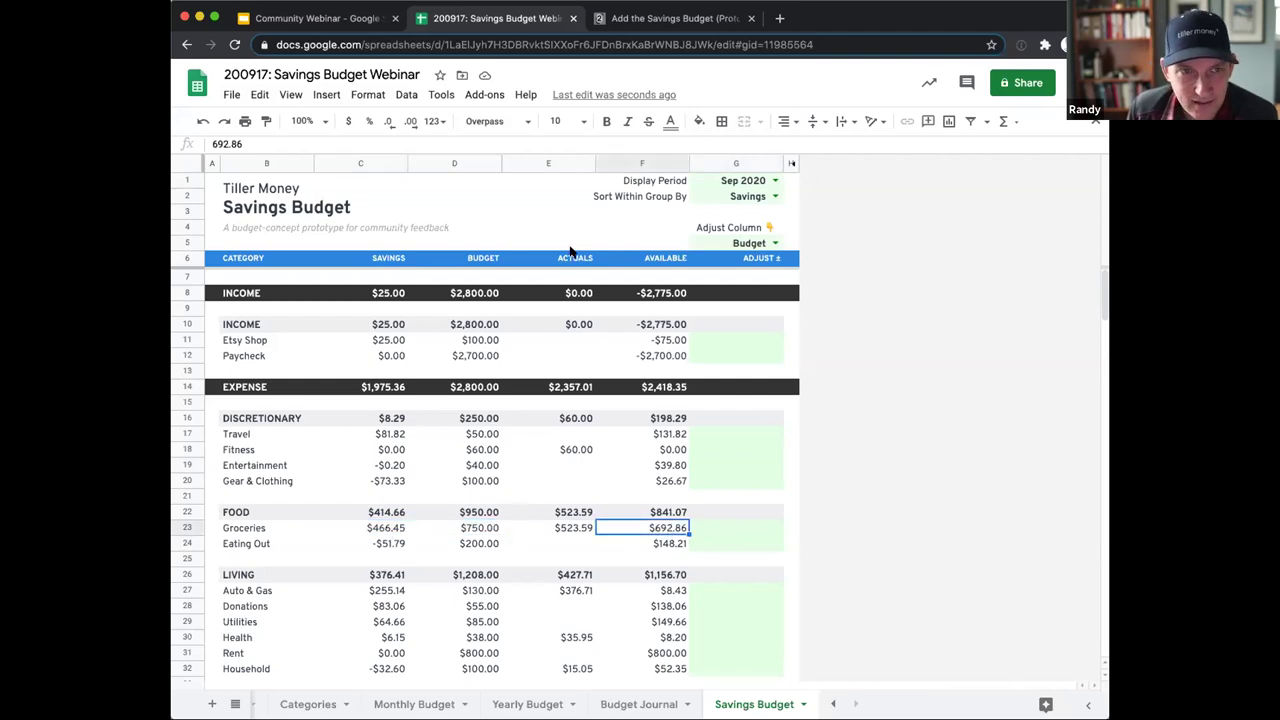
Insert a blank column between Budget and Actuals on the Savings Budget sheet
right_click(533, 166)
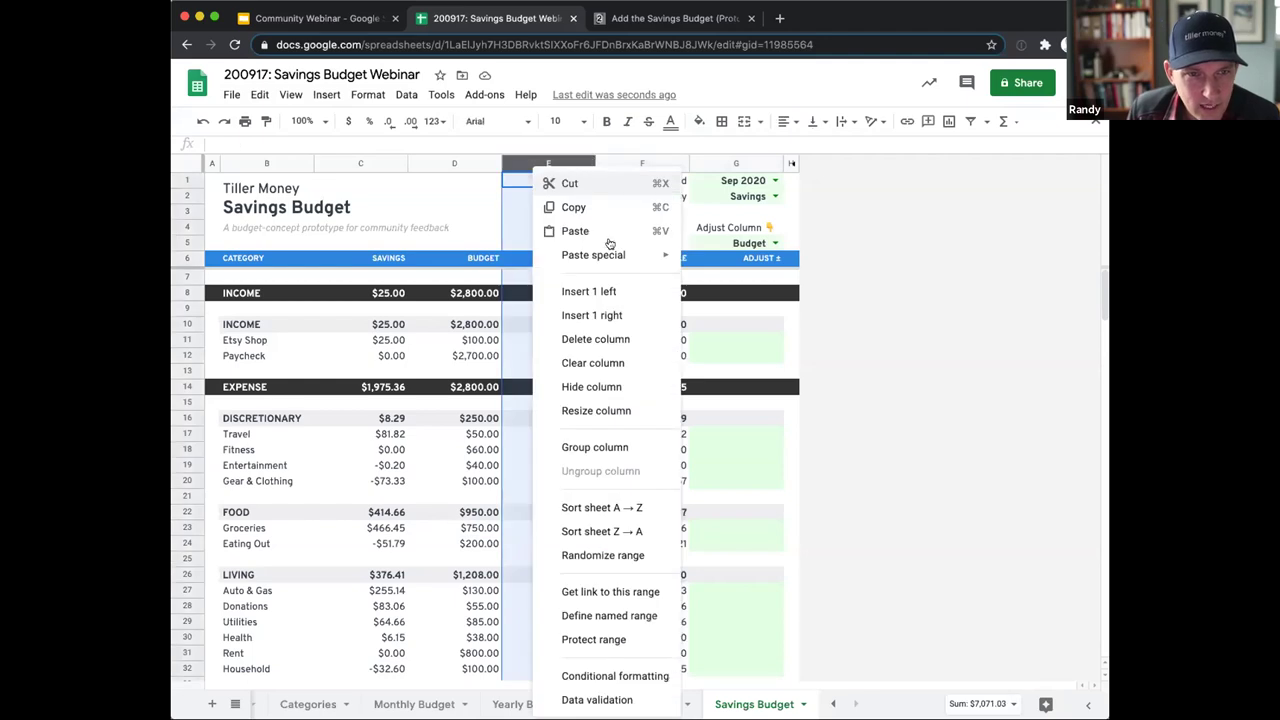
left_click(648, 292)
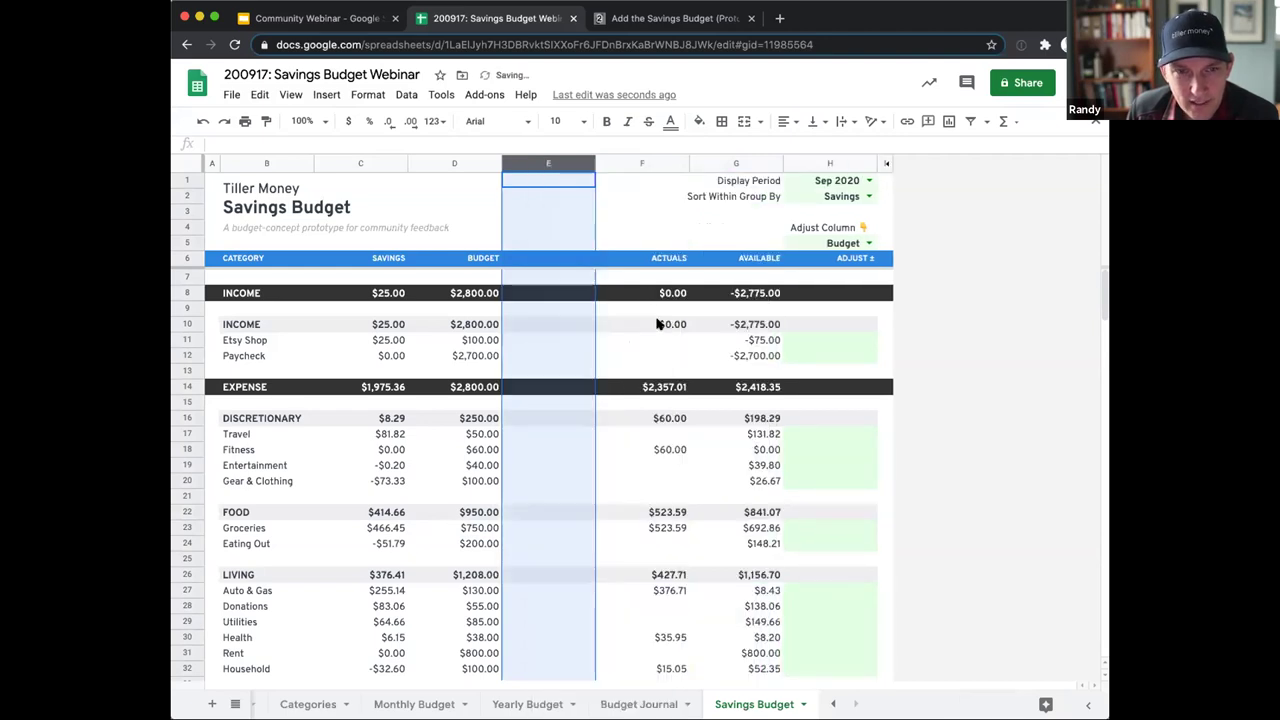
left_click(658, 324)
Try the formula =arrayformula(sum(C8:C,D8:D)) in the upper Income row of the blank column
left_click(533, 296)
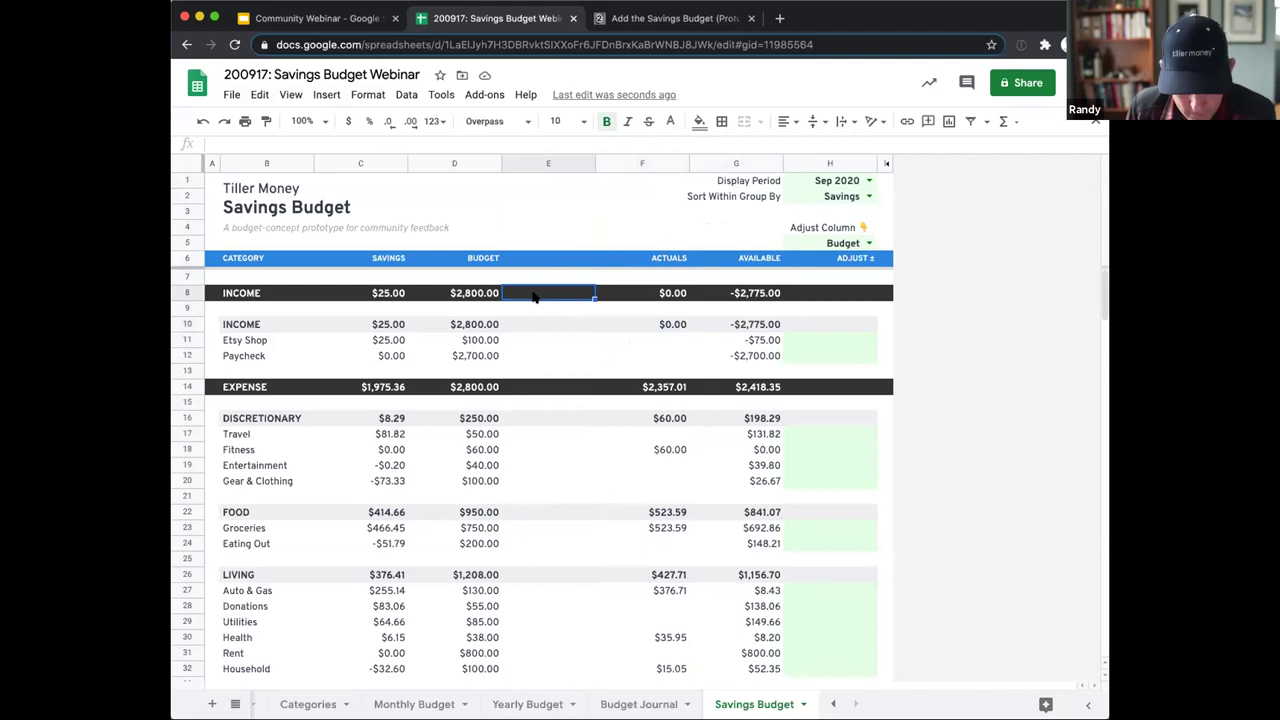
type("=arrayformu")
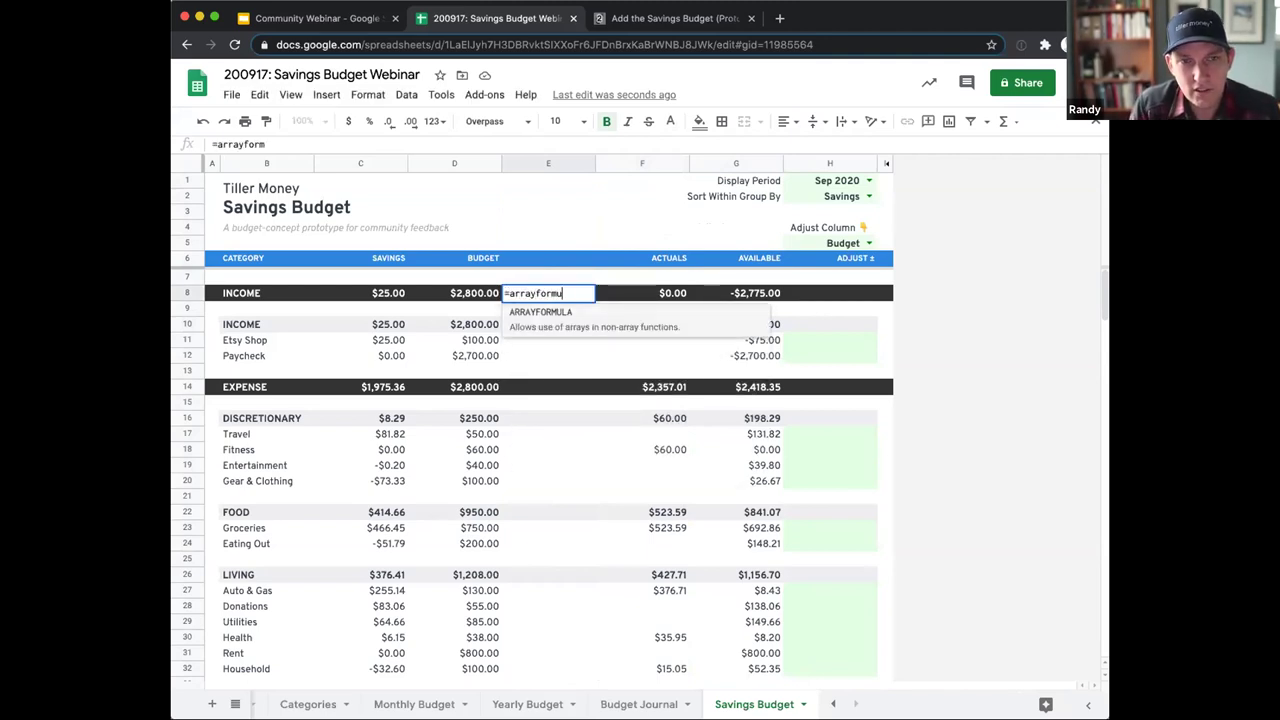
key("Tab")
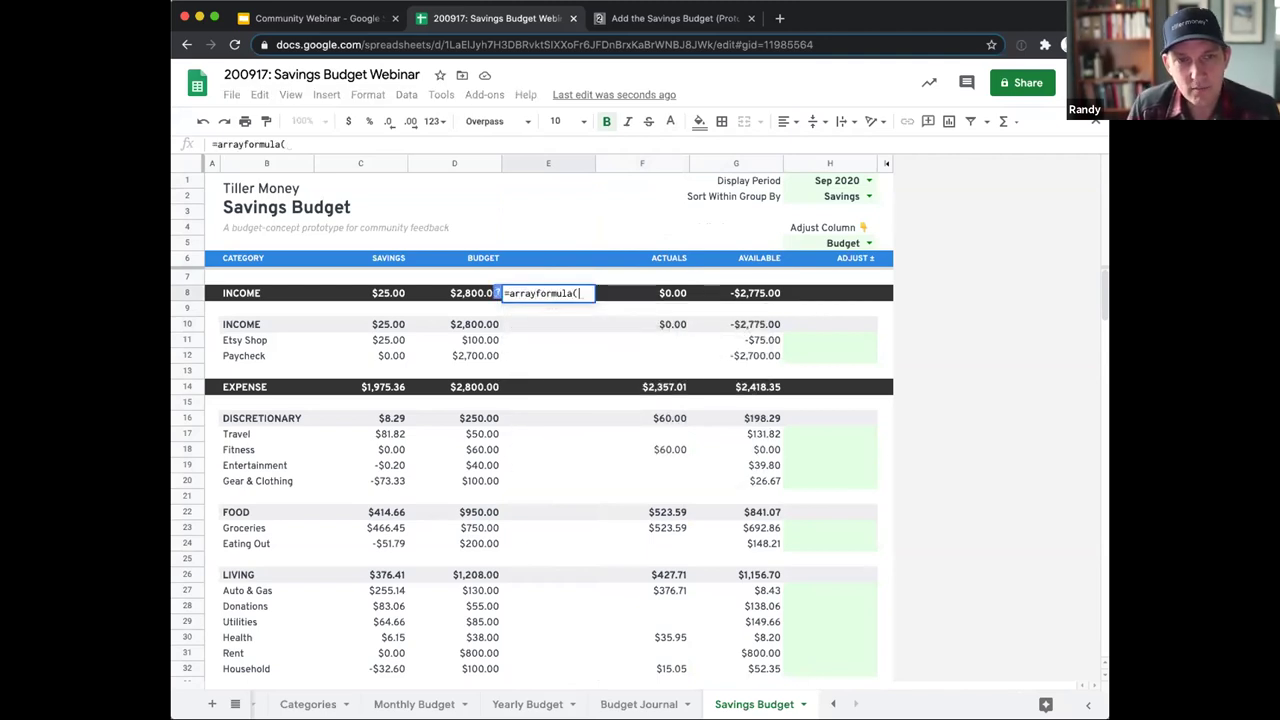
type("sum(")
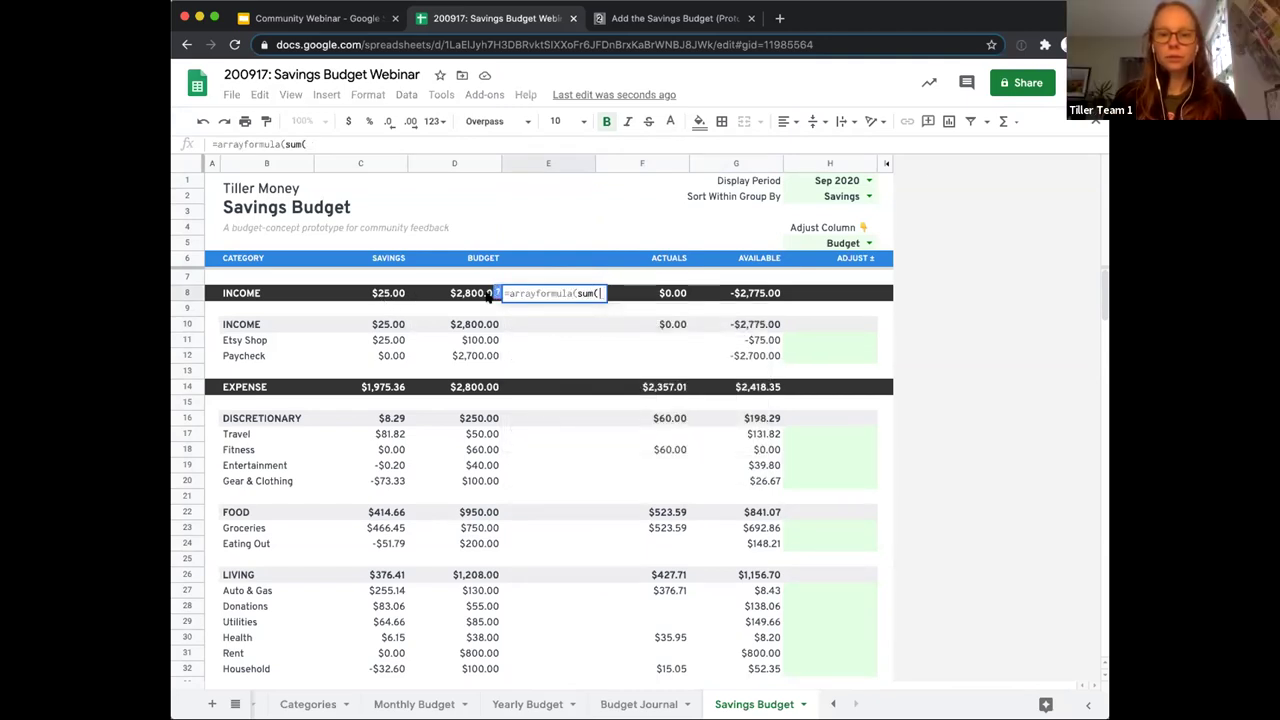
left_click_drag(489, 296, 370, 293)
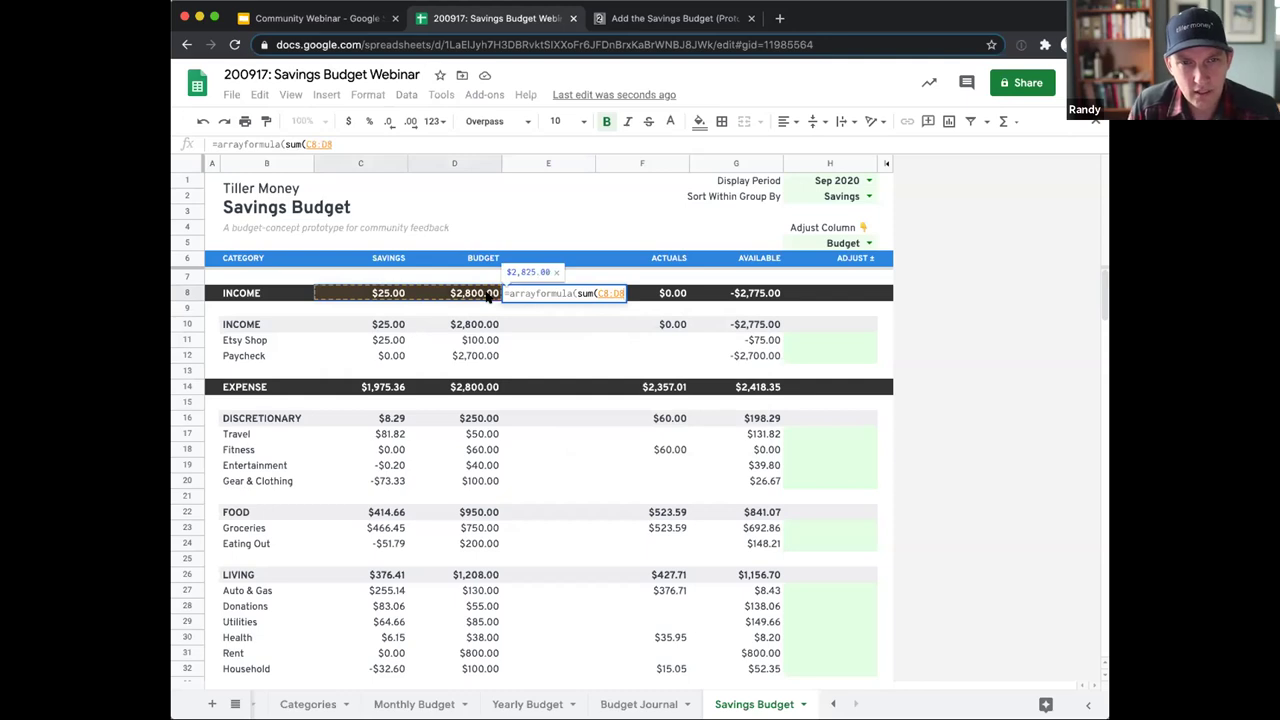
key("BackSpace")
key("BackSpace")
type("c")
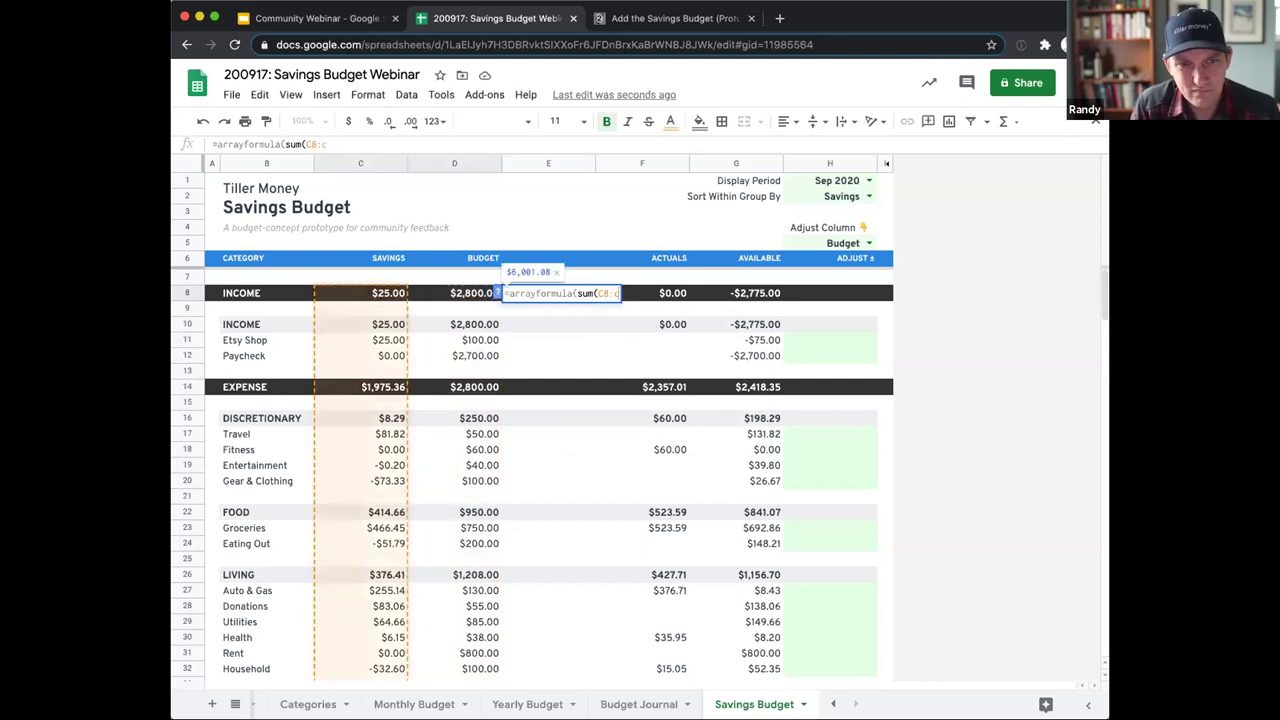
type(",D8:D)")
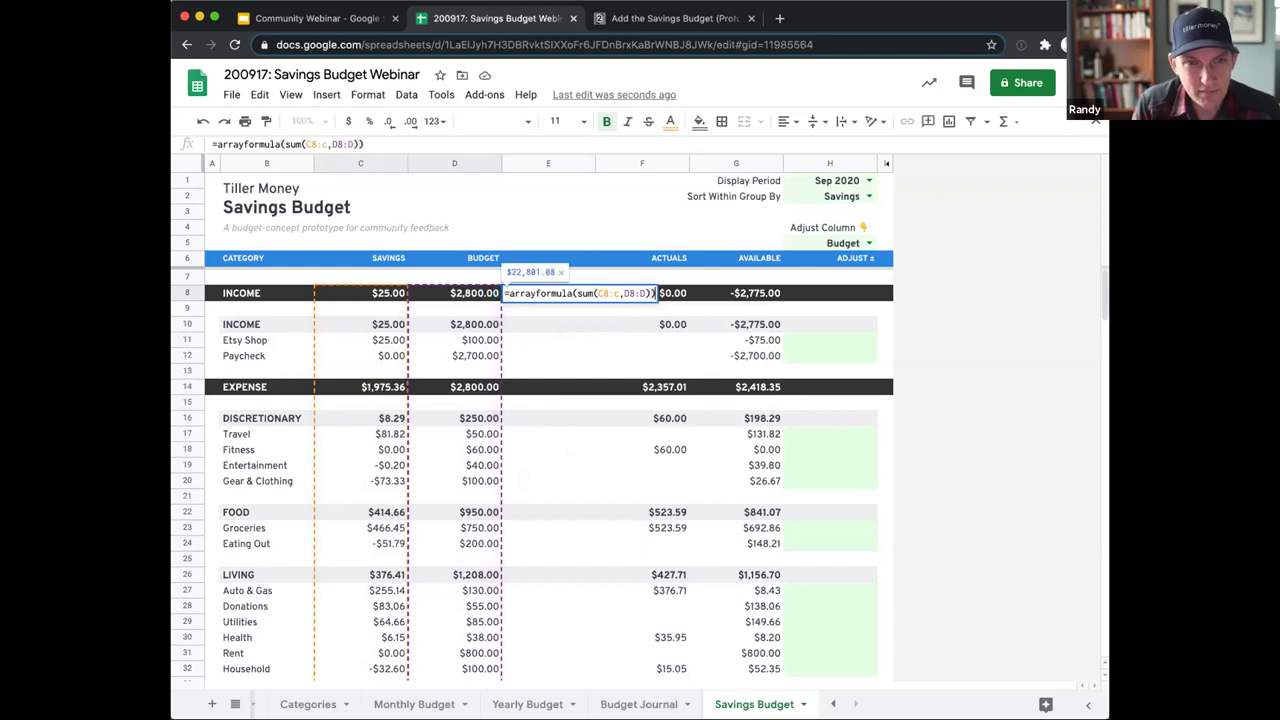
key("Return")
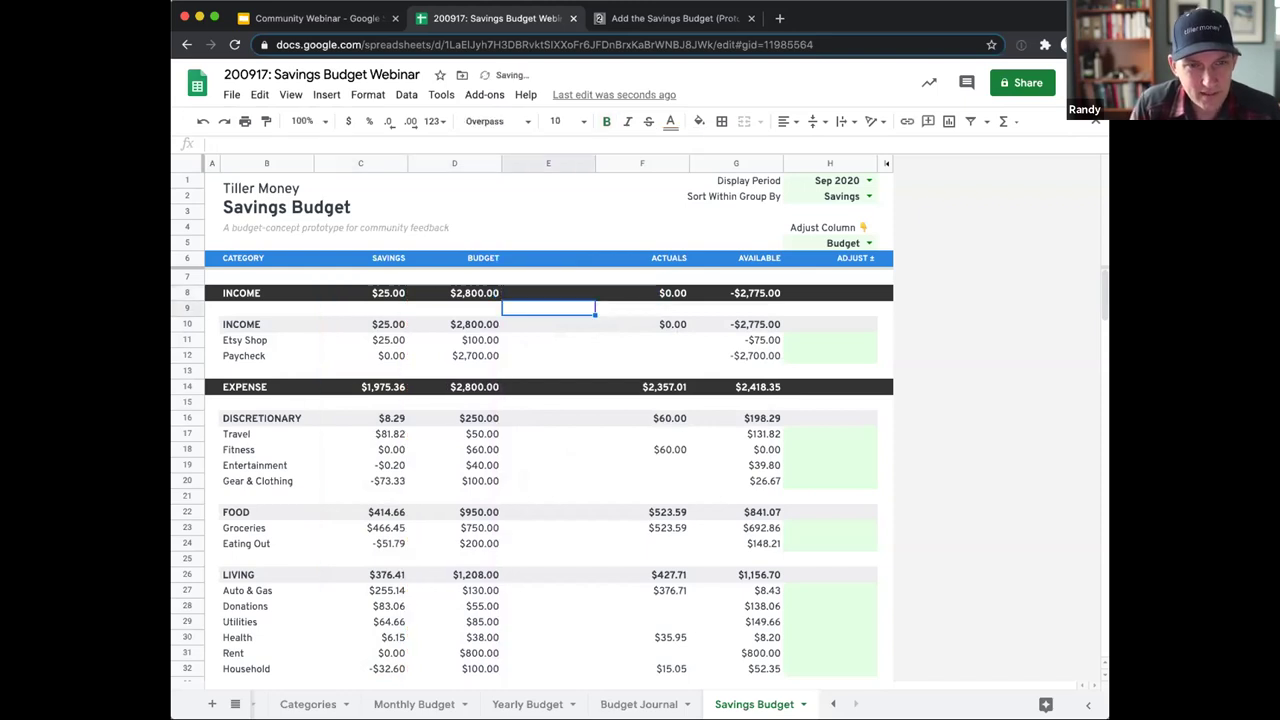
Check the array formula in the upper Income row of the blank column, and delete it
key("Up")
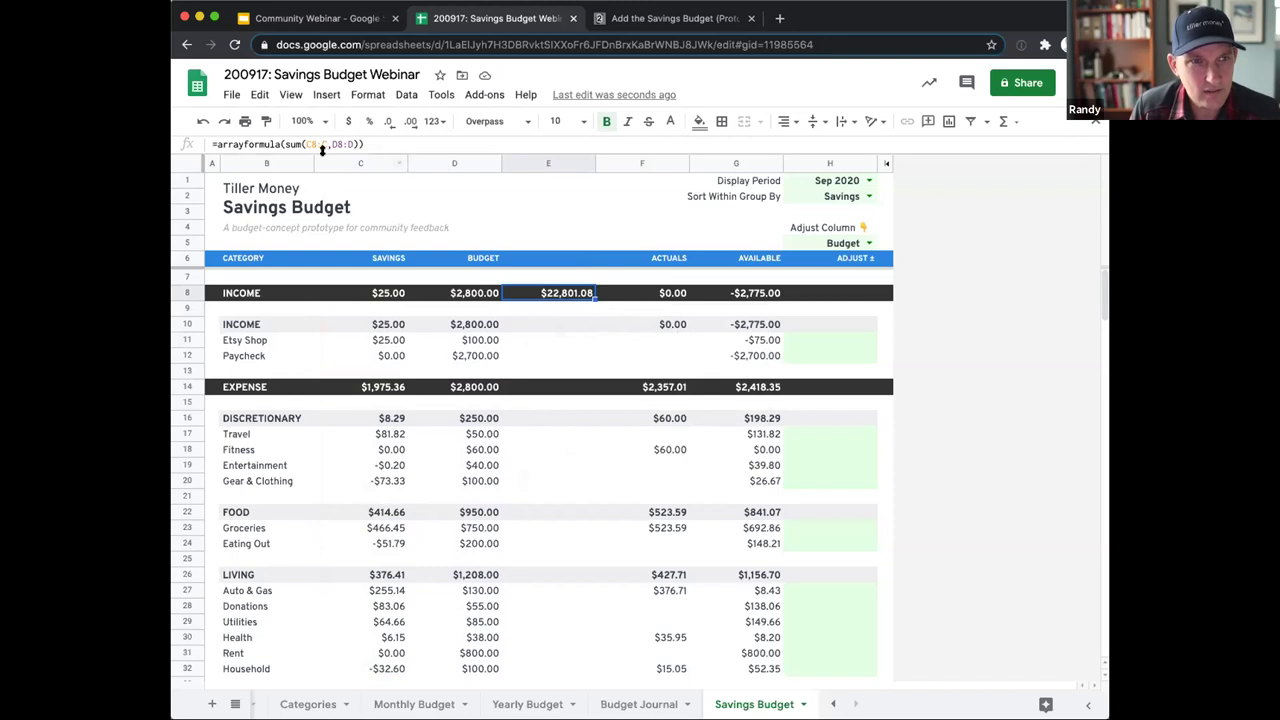
left_click(401, 143)
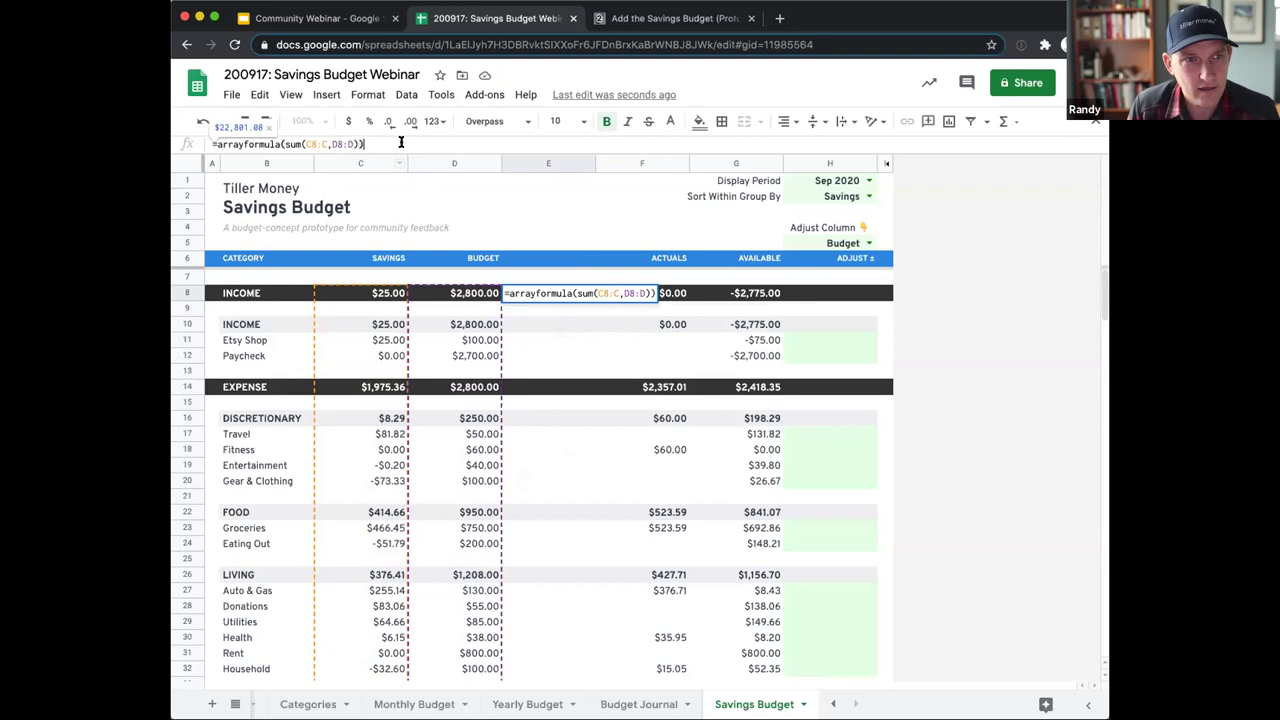
key("Escape")
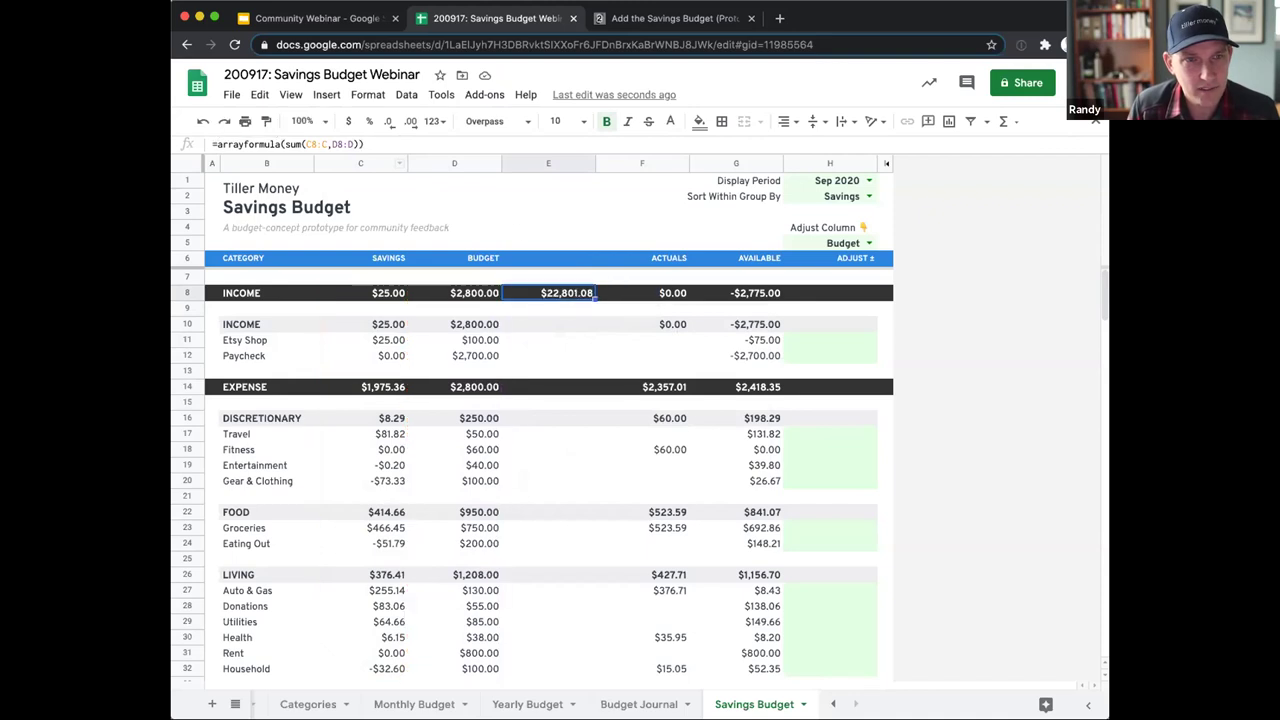
key("Delete")
Try the formula =C10+D10 in the Income group row, fill it down the column, and check the blank row above Expense
left_click(550, 324)
type("=")
key("Left")
key("Left")
type("+")
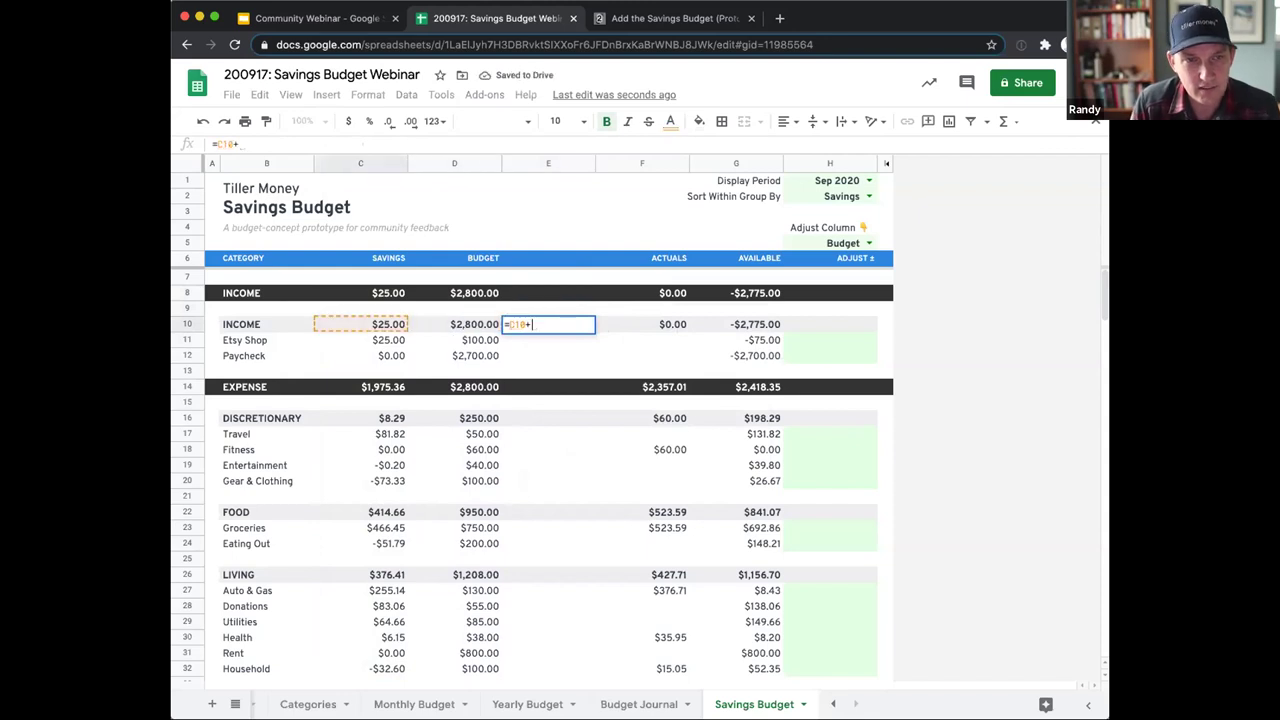
key("Left")
key("Return")
left_click_drag(595, 329, 588, 449)
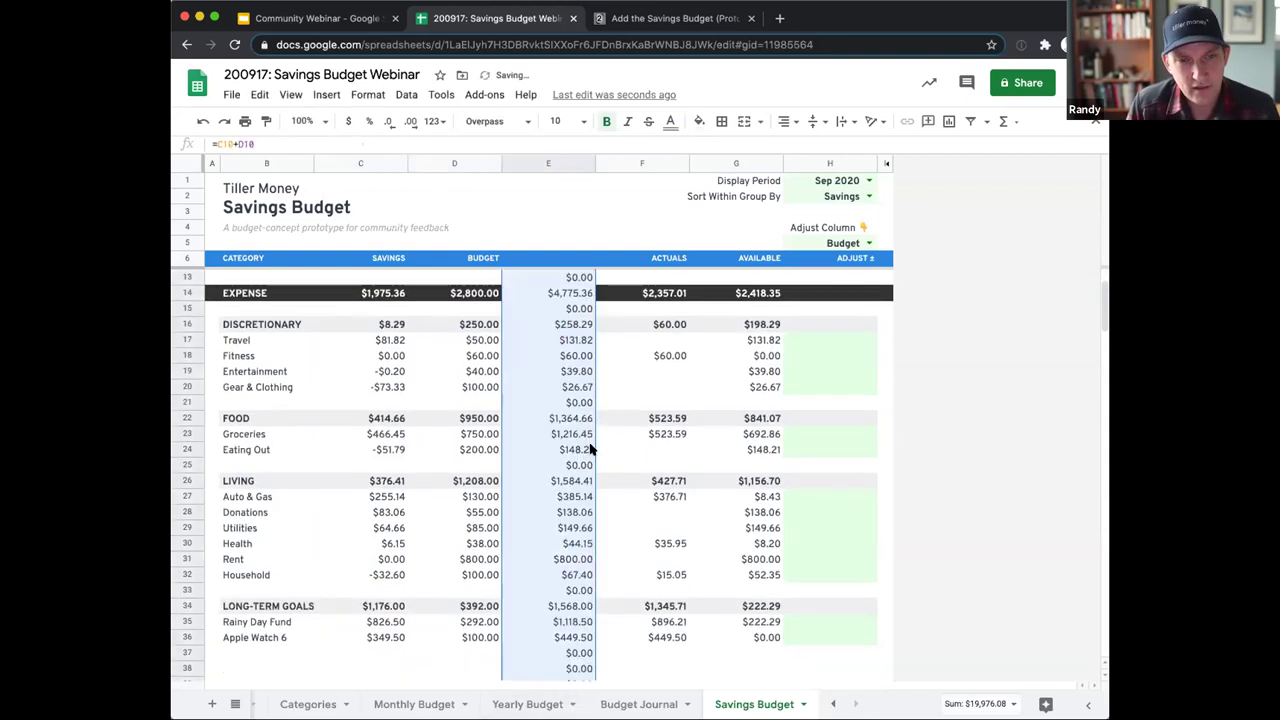
scroll(576, 449, "up", 2)
left_click(578, 372)
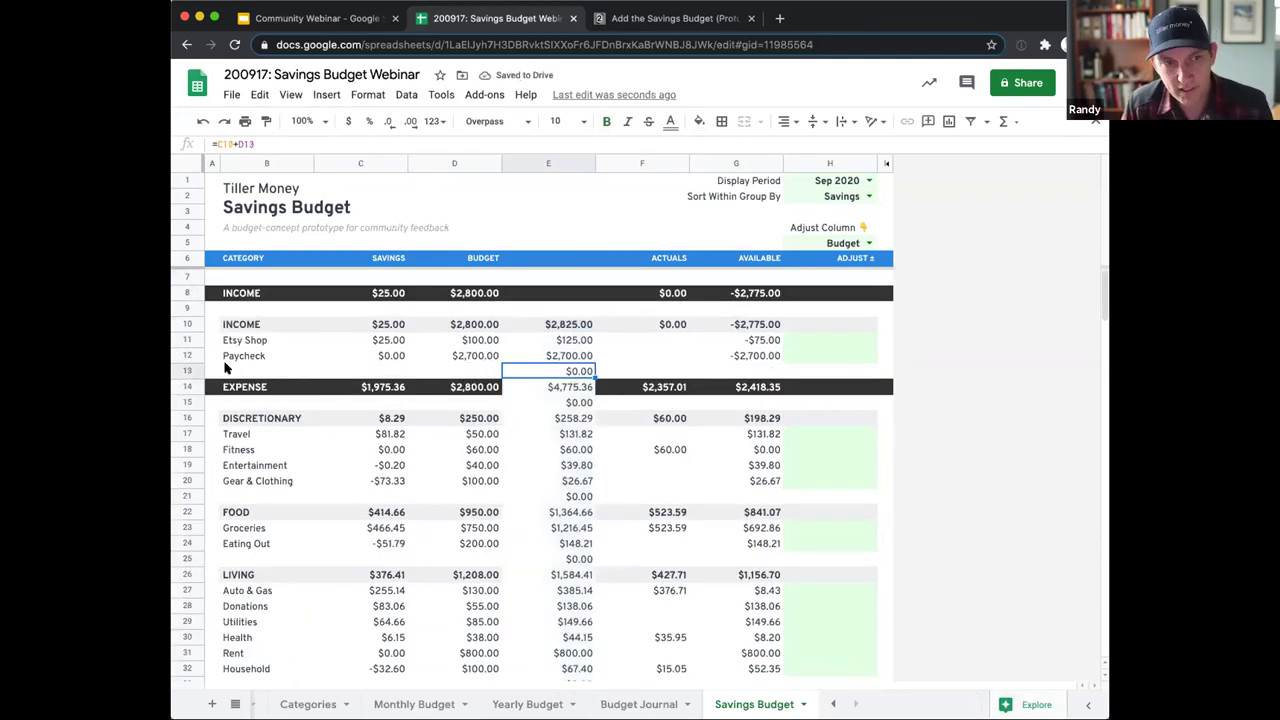
left_click_drag(233, 368, 414, 362)
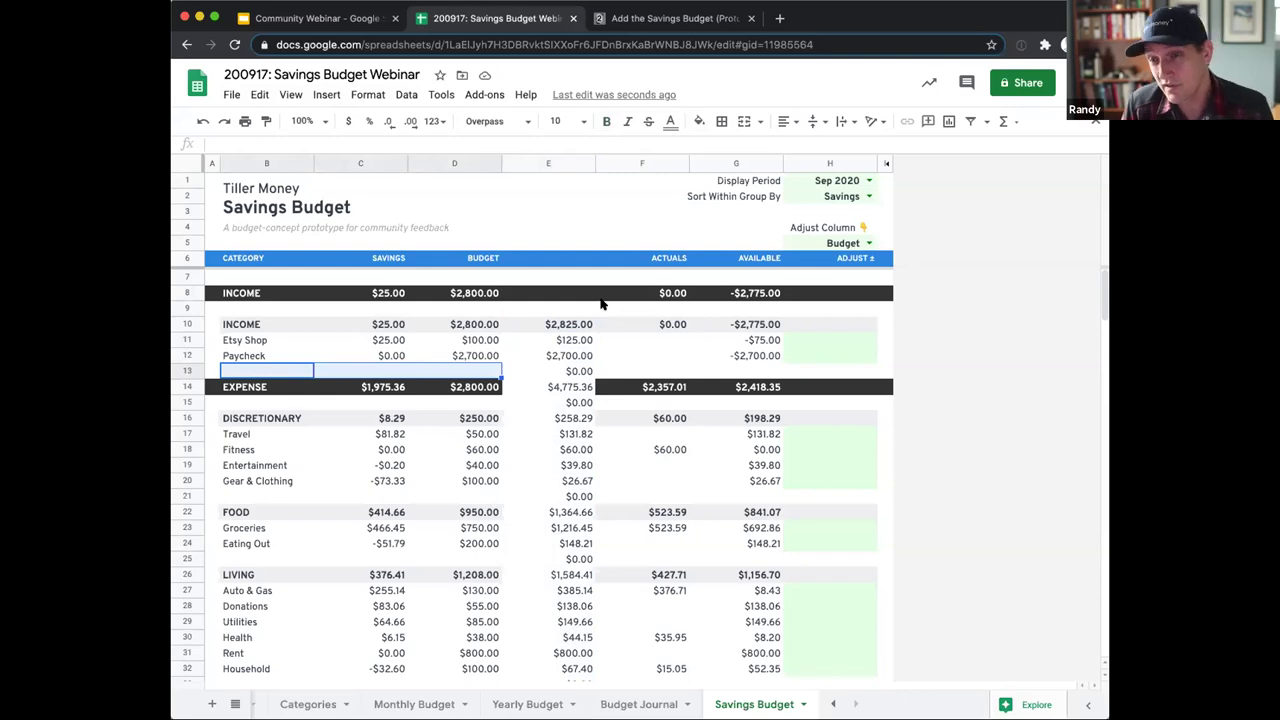
Undo the column's formulas and the insertion of the blank column between Budget and Actuals
key("ctrl+z")
key("ctrl+z")
key("ctrl+z")
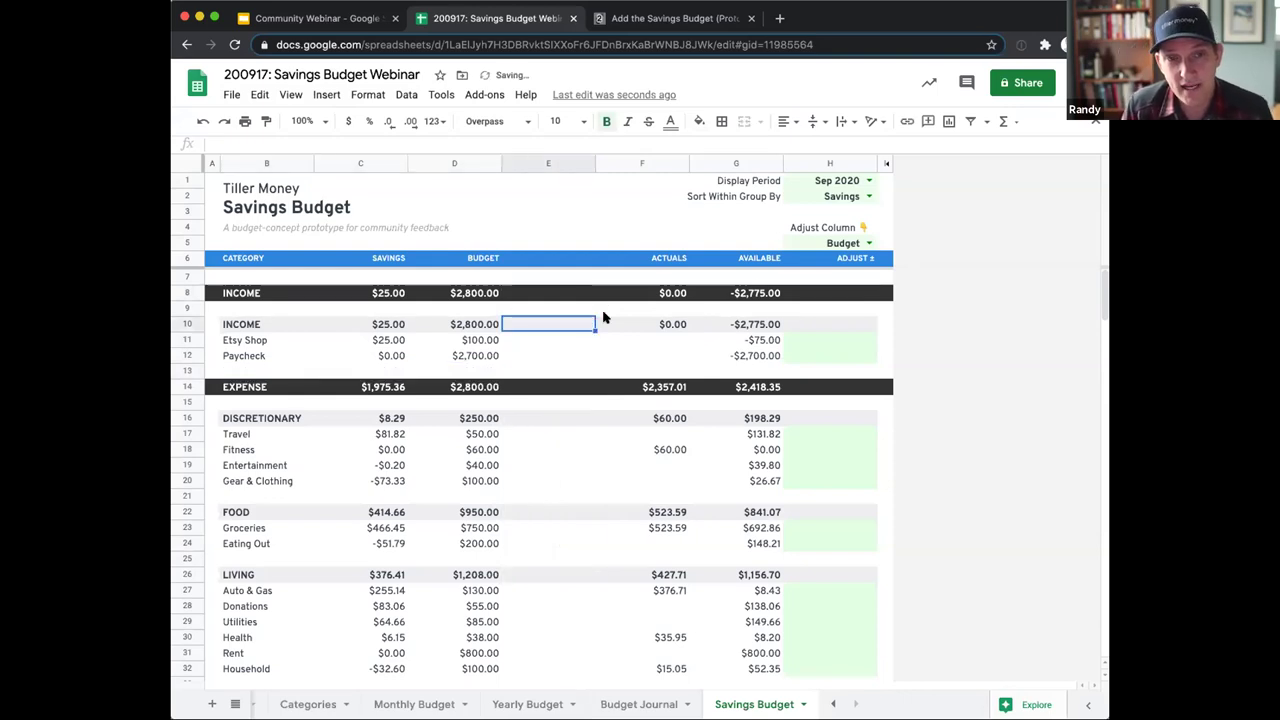
key("ctrl+z")
key("ctrl+z")
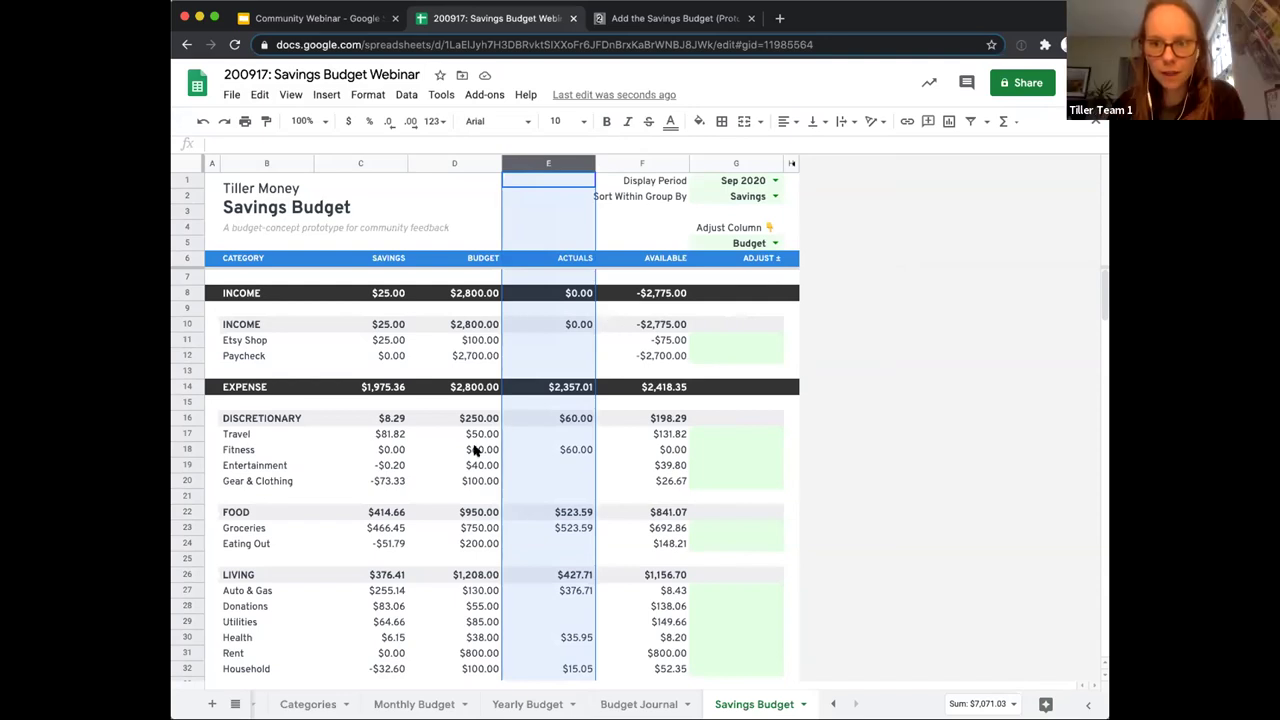
Check the Entertainment and Gear & Clothing savings, and set the display period to Aug 2020
left_click_drag(382, 465, 392, 482)
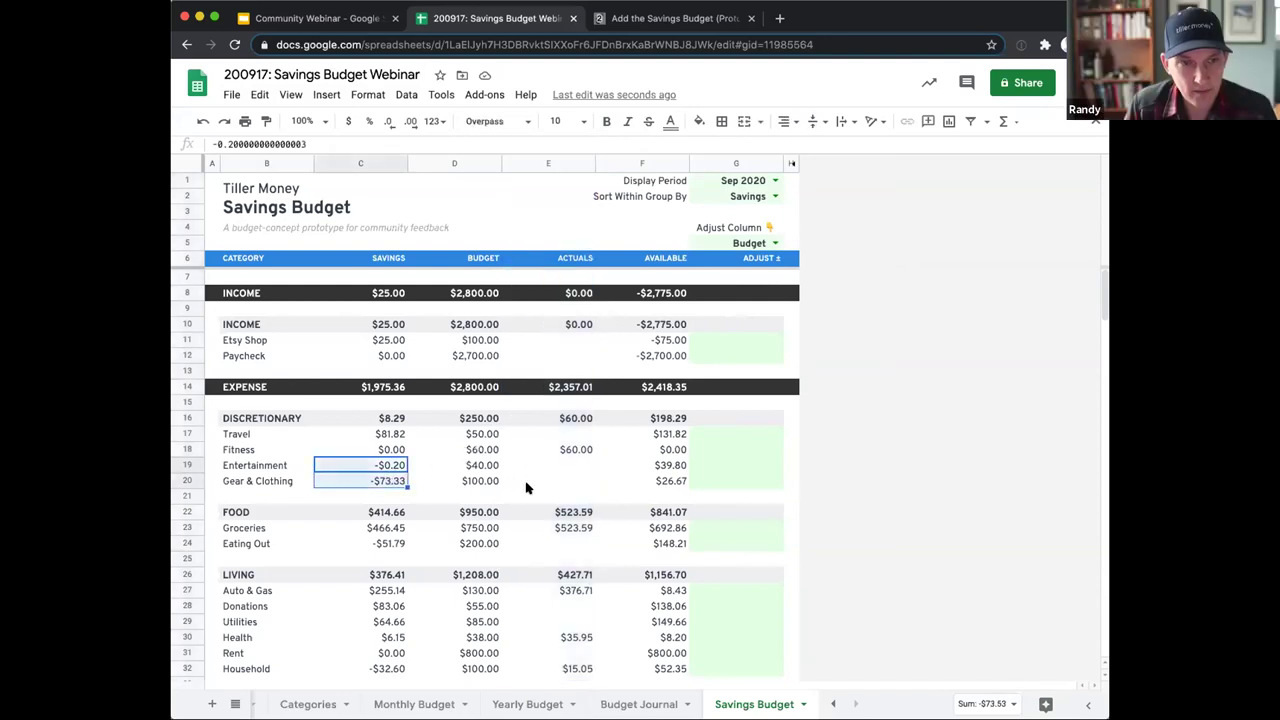
left_click(643, 484)
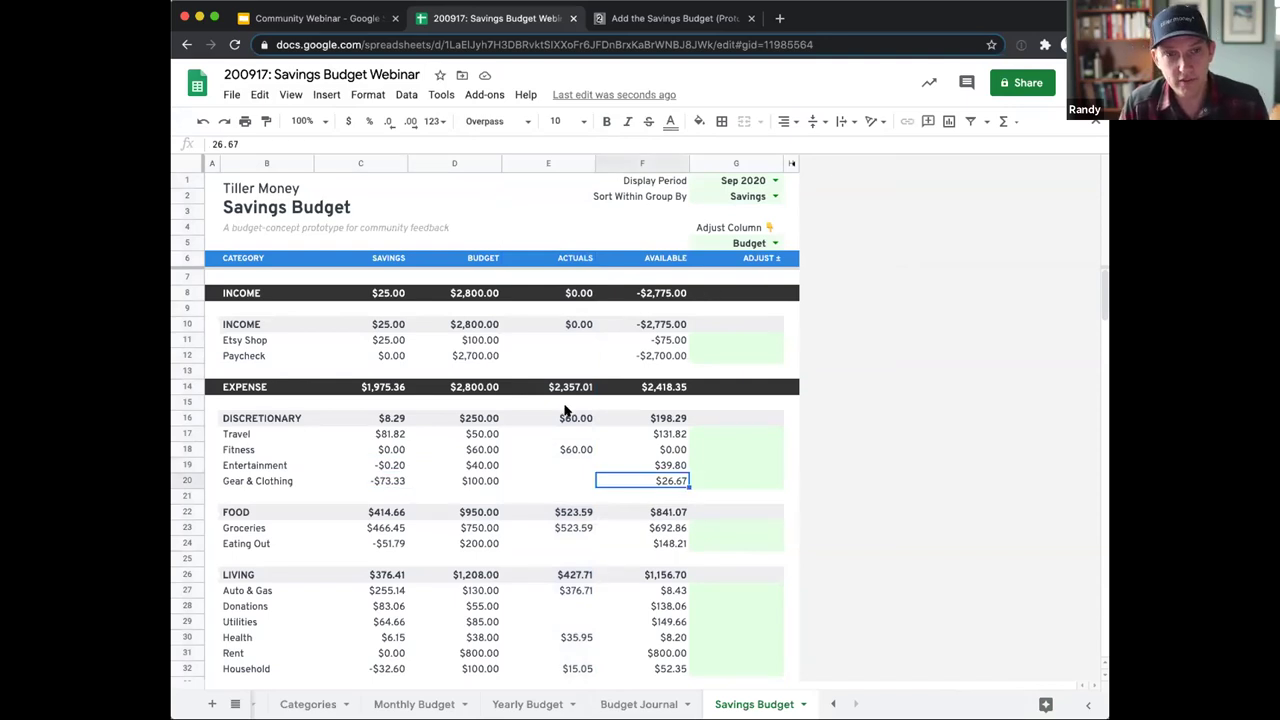
left_click(775, 181)
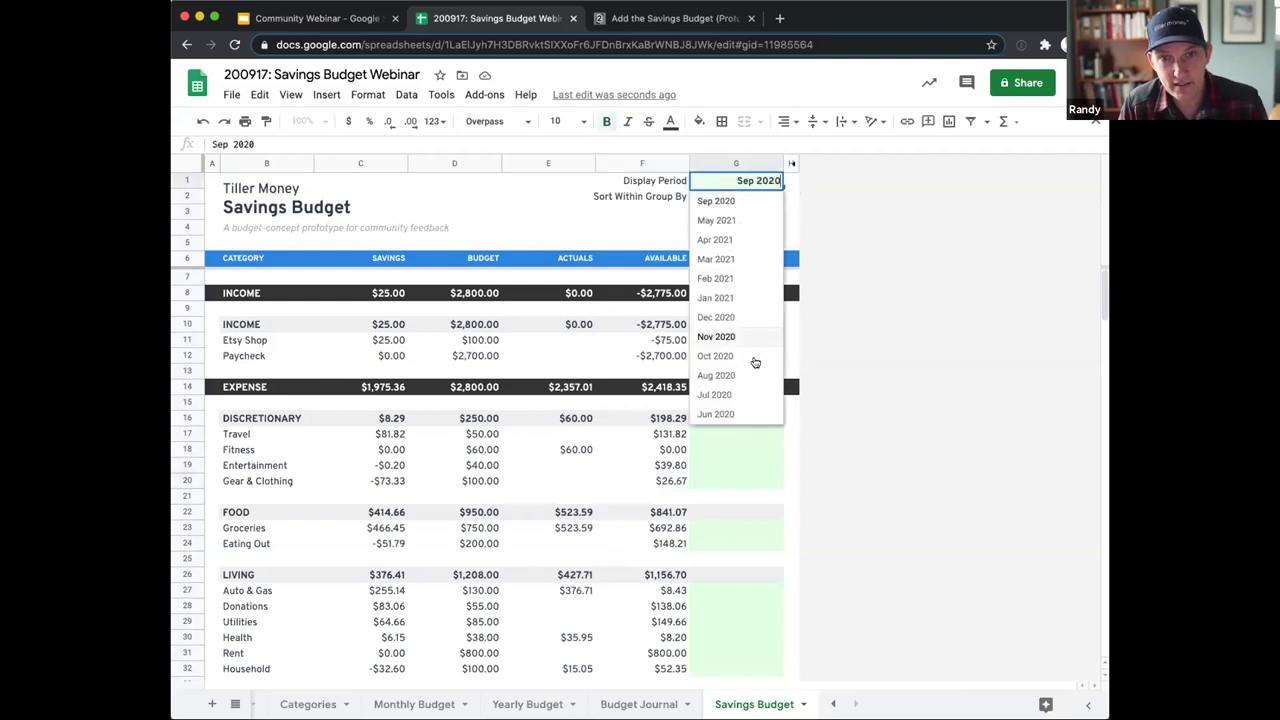
left_click(751, 372)
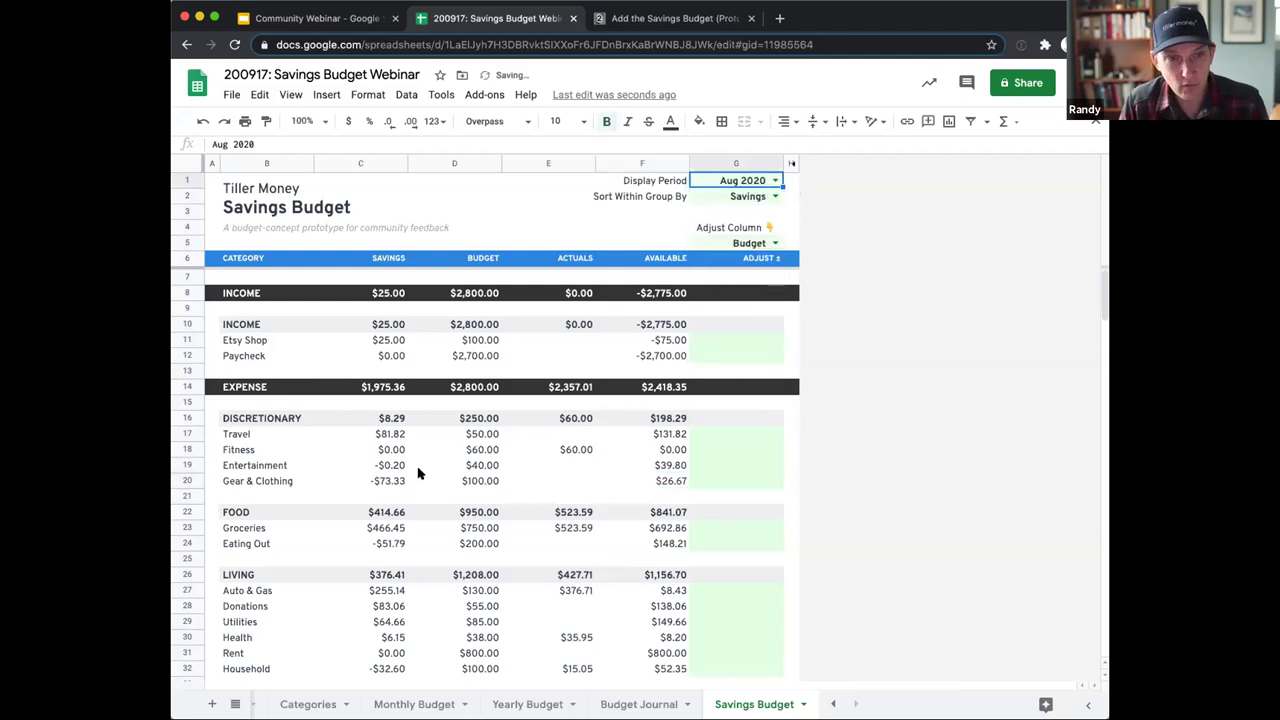
Compare the August savings, budget, actuals and available amount of Gear & Clothing
left_click(678, 481)
left_click_drag(390, 482, 460, 484)
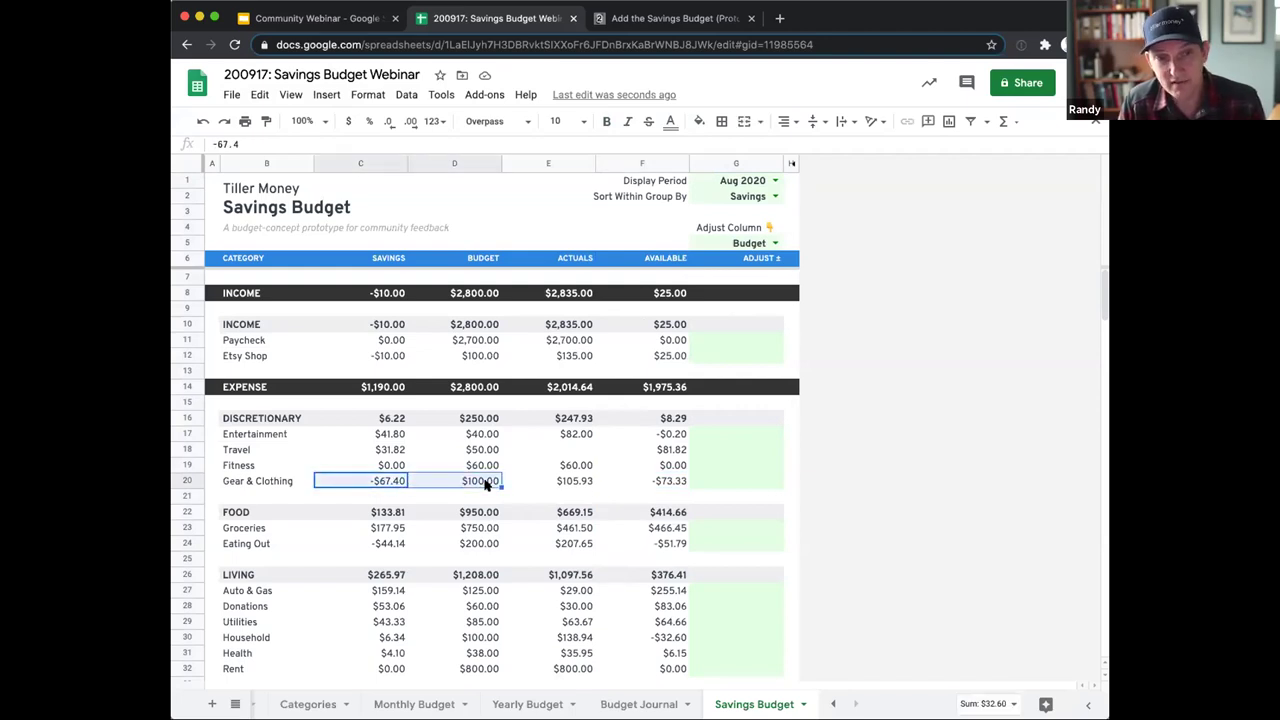
left_click(582, 484)
left_click(670, 483)
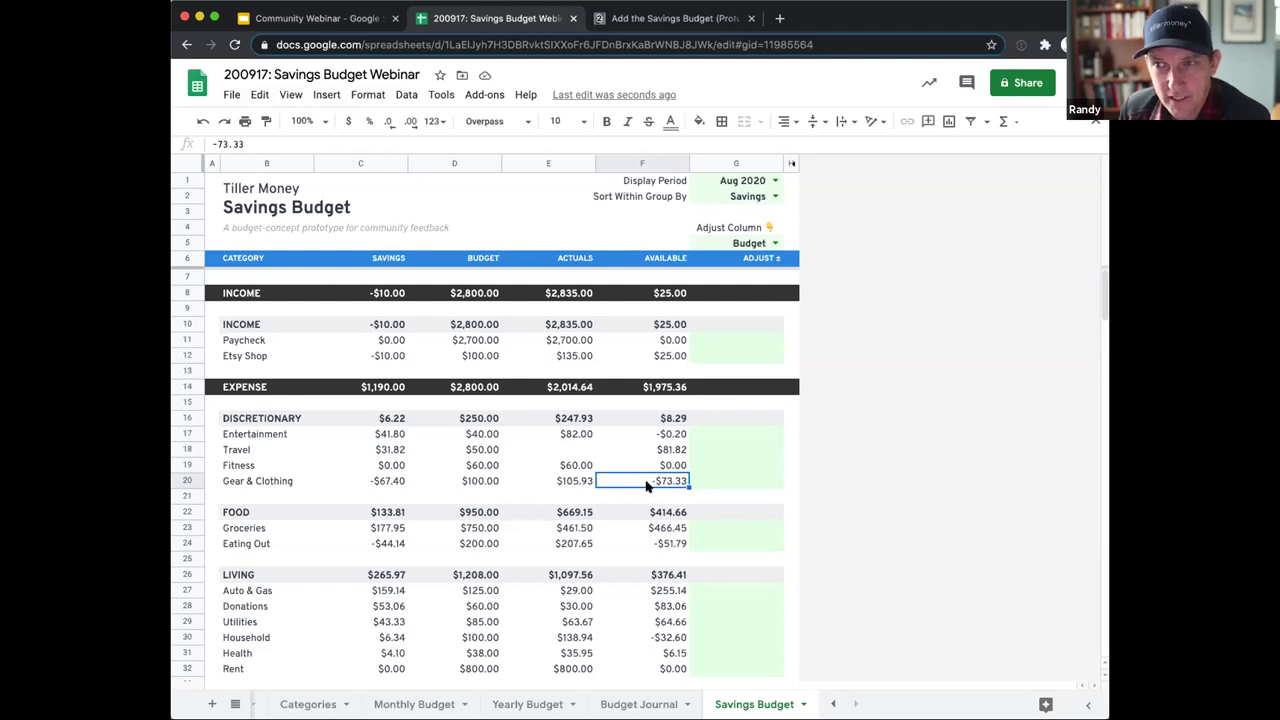
Switch to the Tiller community page on adding the Savings Budget (Prototype) sheet and review it back to its Overview
left_click(667, 20)
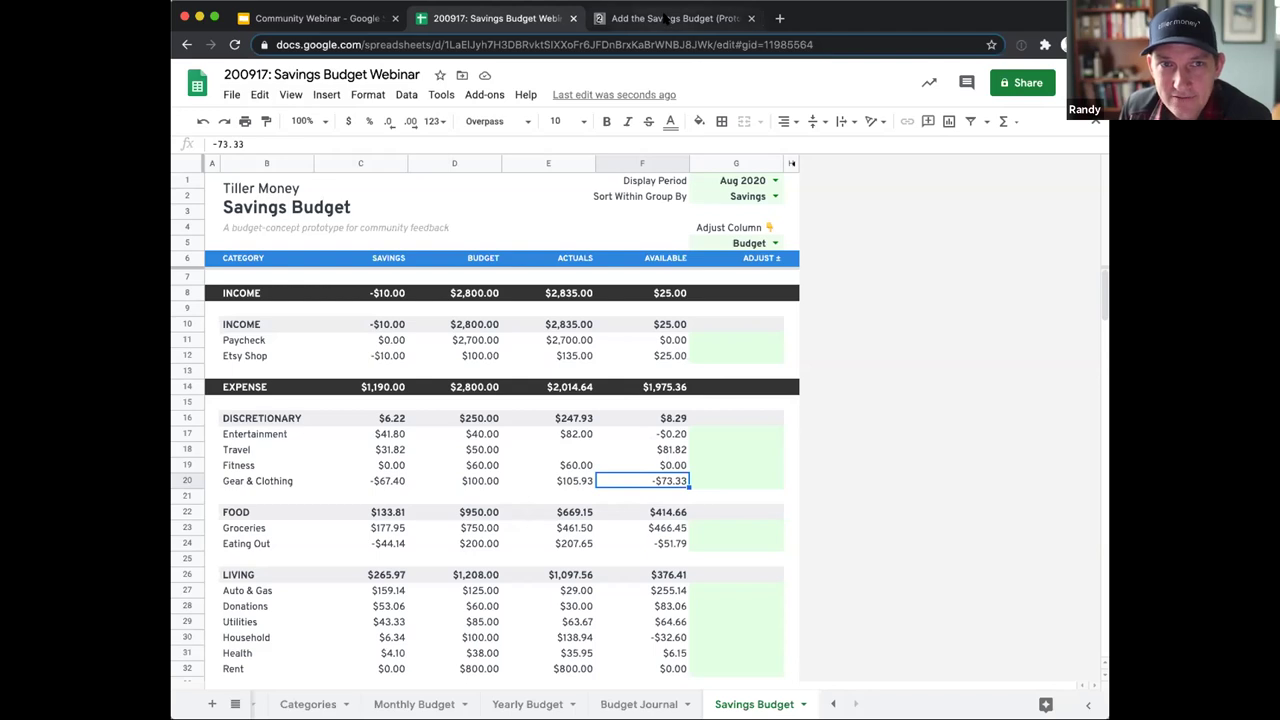
scroll(769, 344, "up", 5)
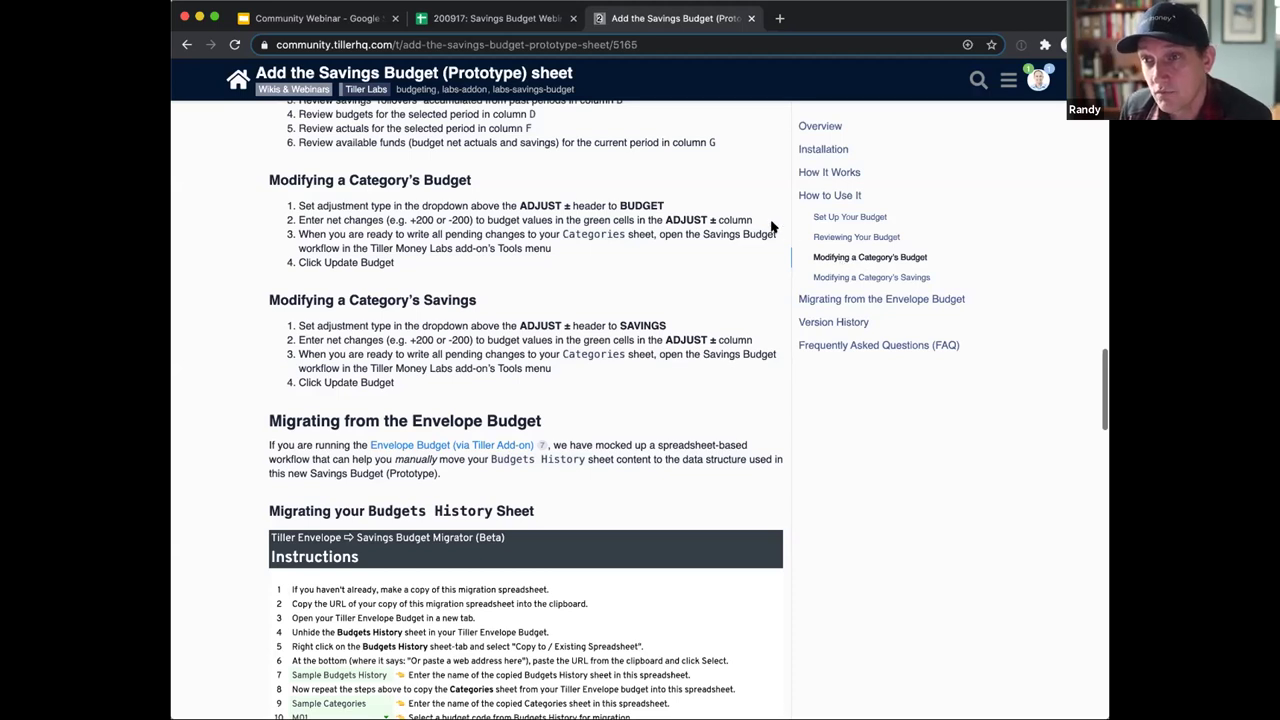
left_click(517, 20)
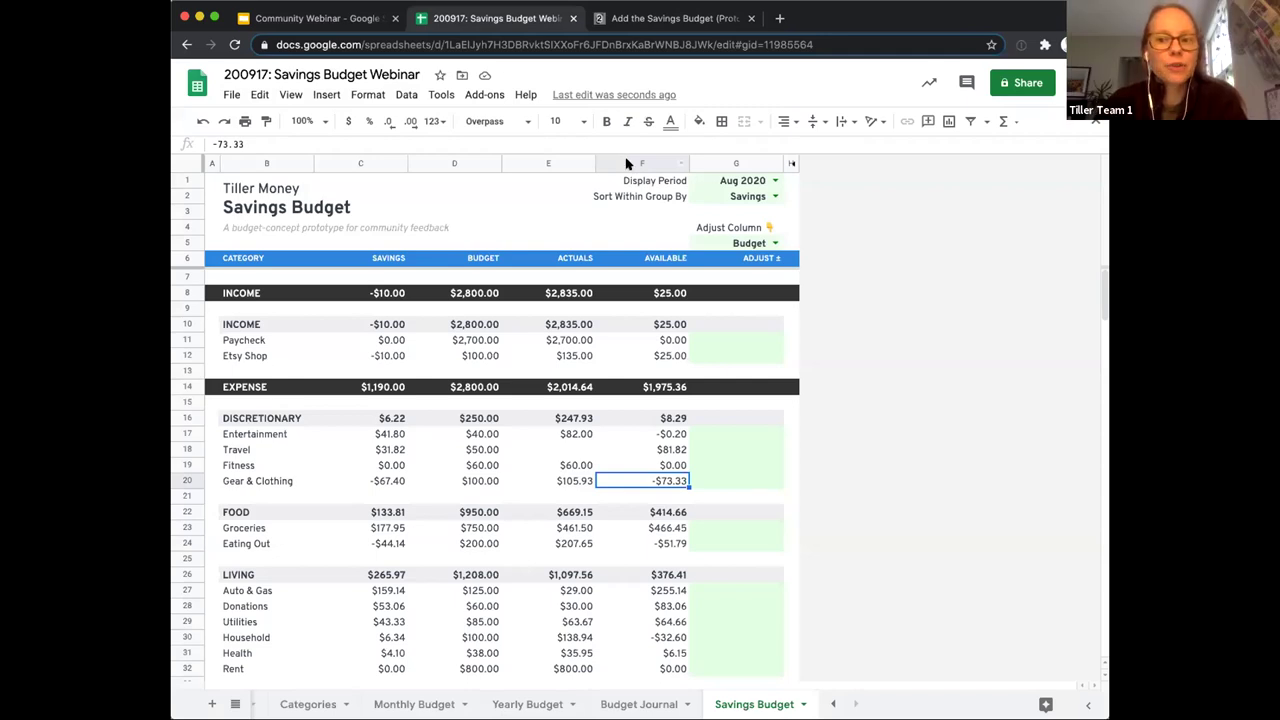
left_click(643, 19)
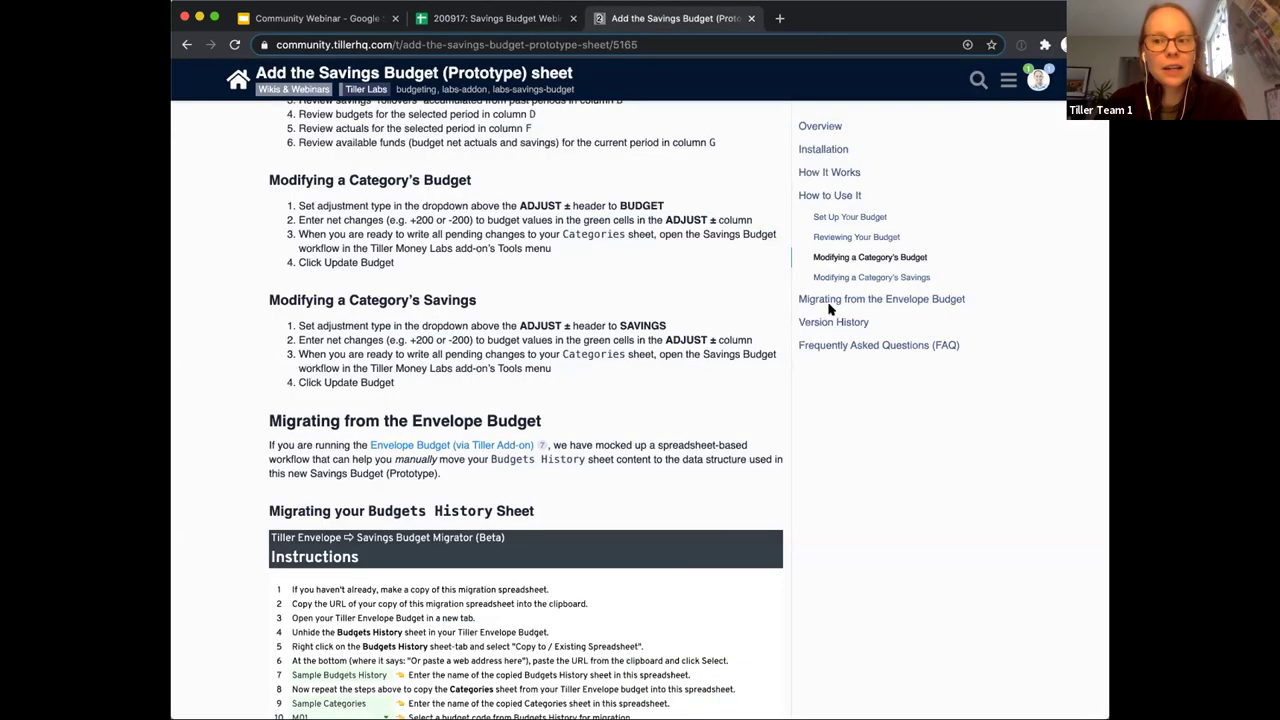
scroll(829, 310, "up", 1)
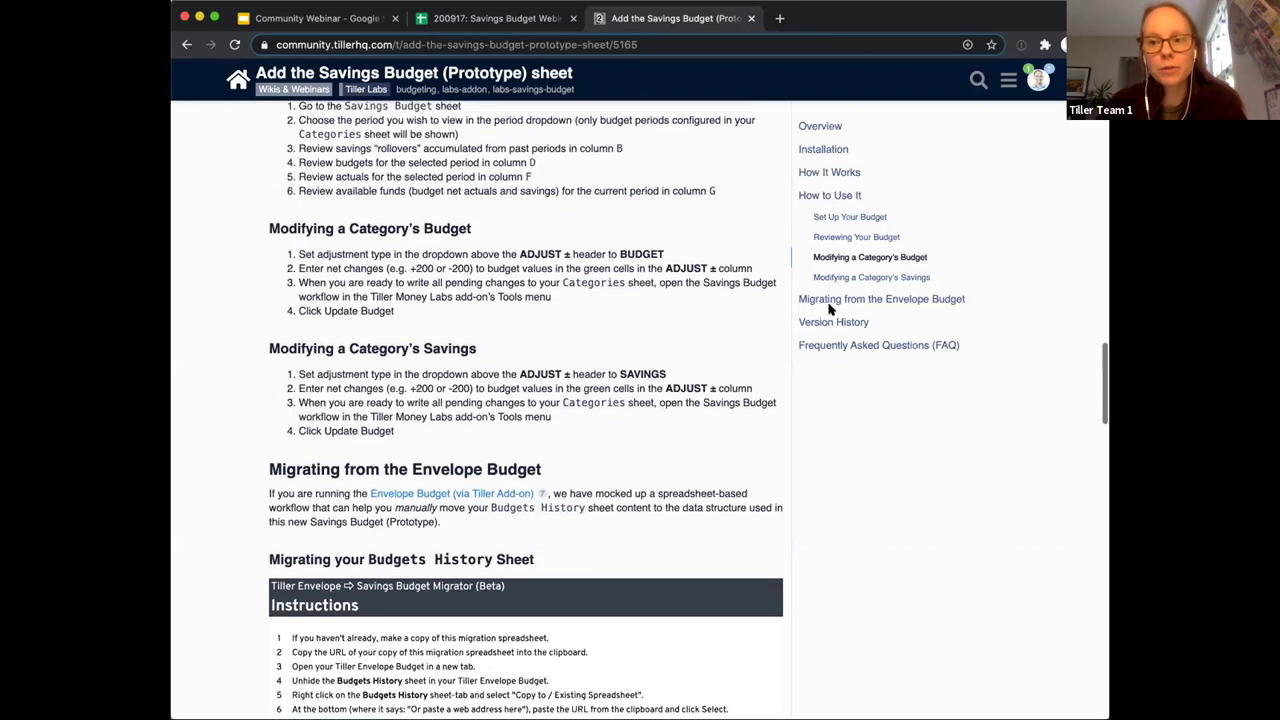
scroll(829, 310, "up", 15)
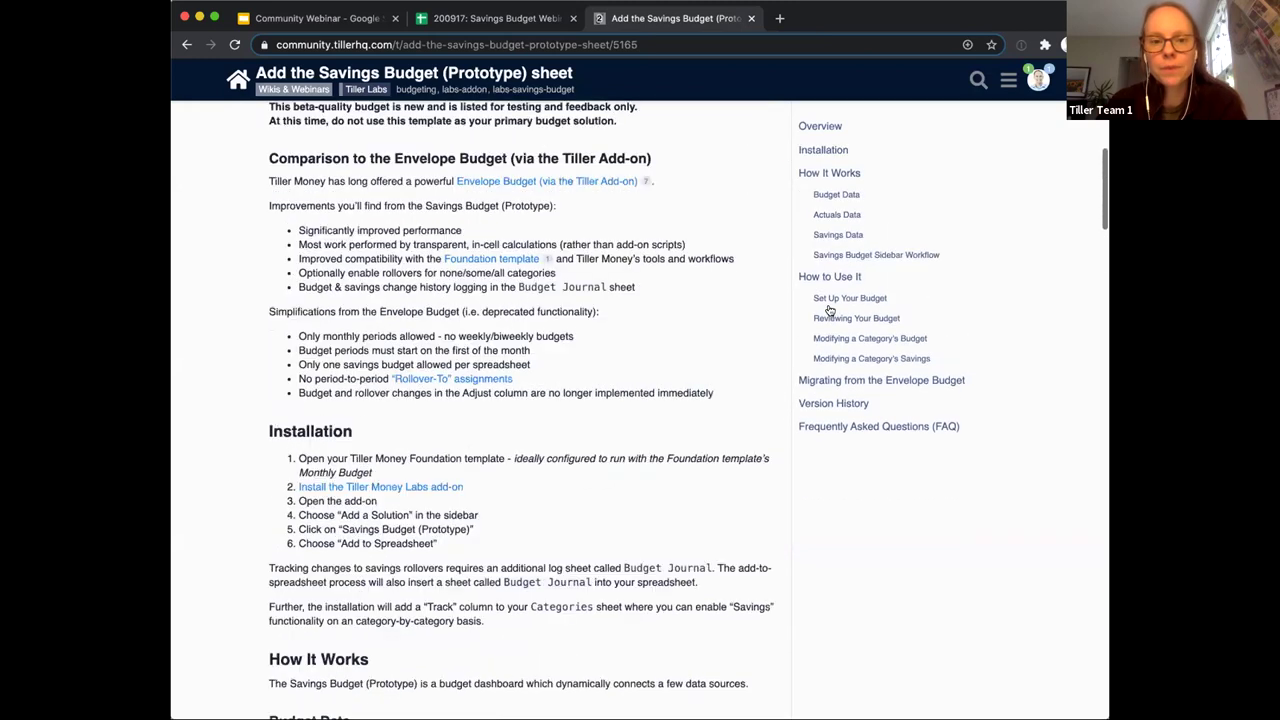
scroll(829, 310, "up", 10)
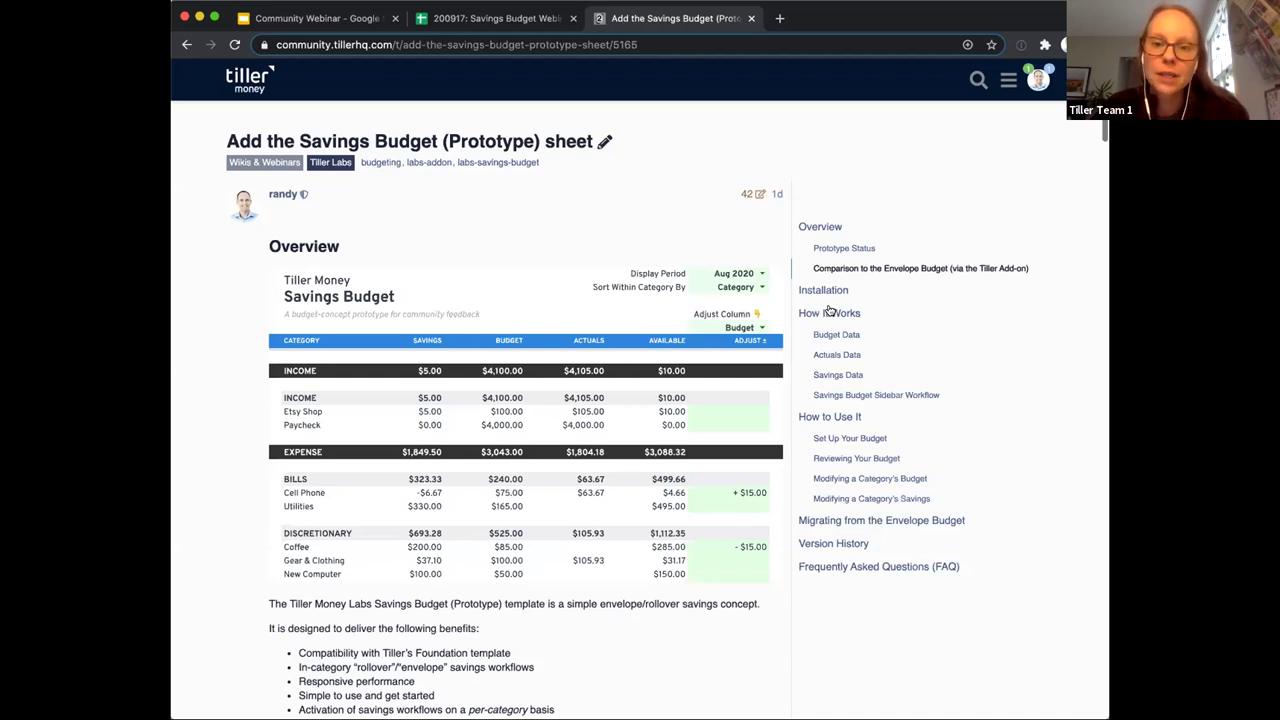
Return to the webinar spreadsheet and examine the summary area of the Monthly Budget sheet
left_click(487, 20)
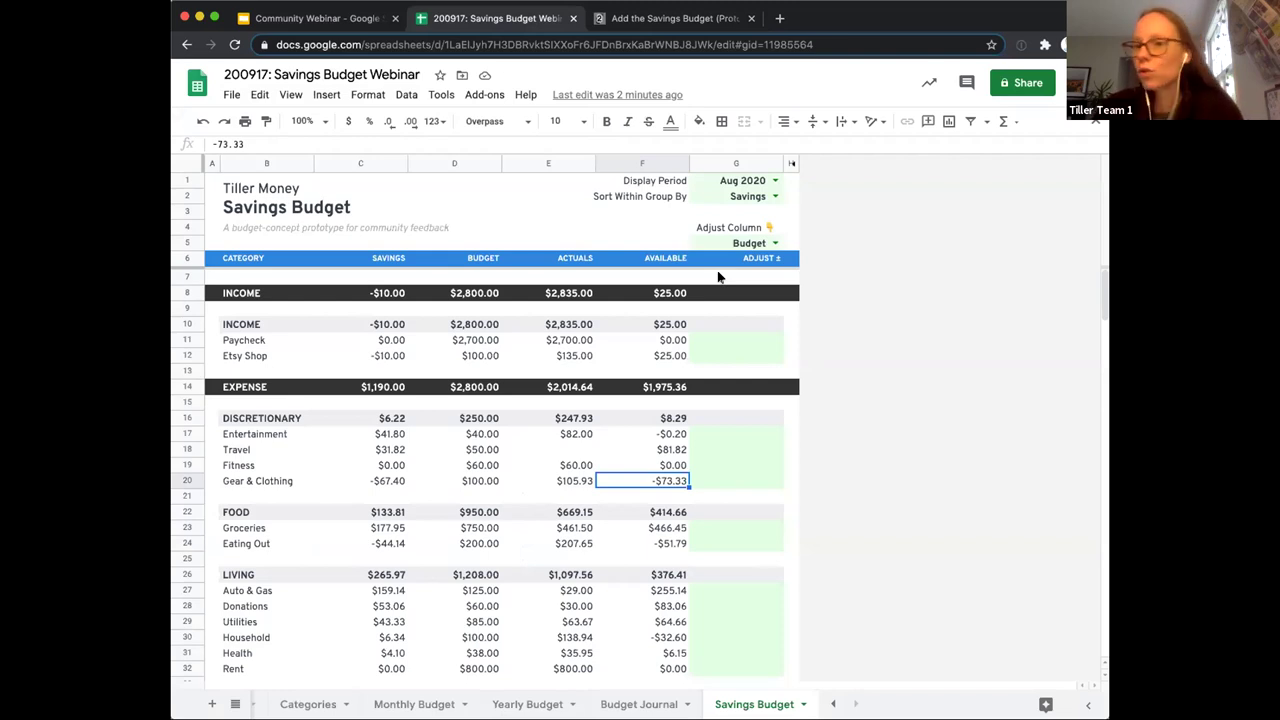
left_click(414, 704)
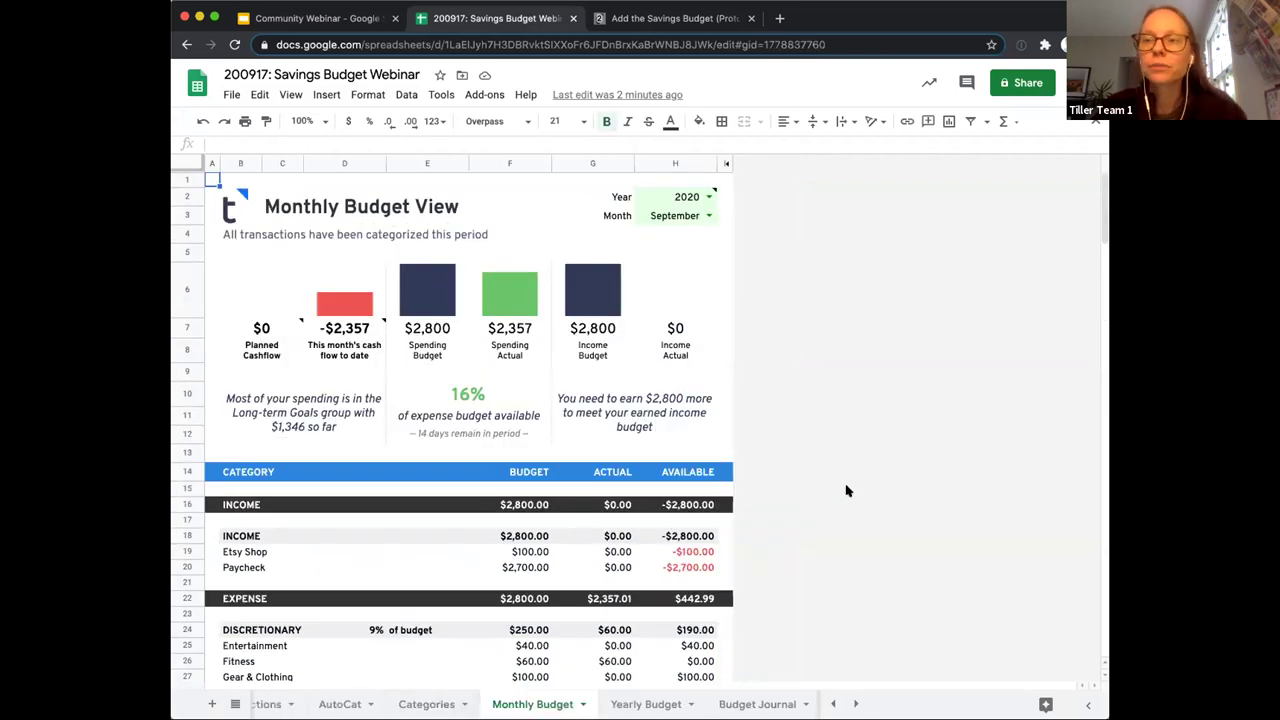
left_click_drag(245, 252, 705, 432)
left_click(836, 403)
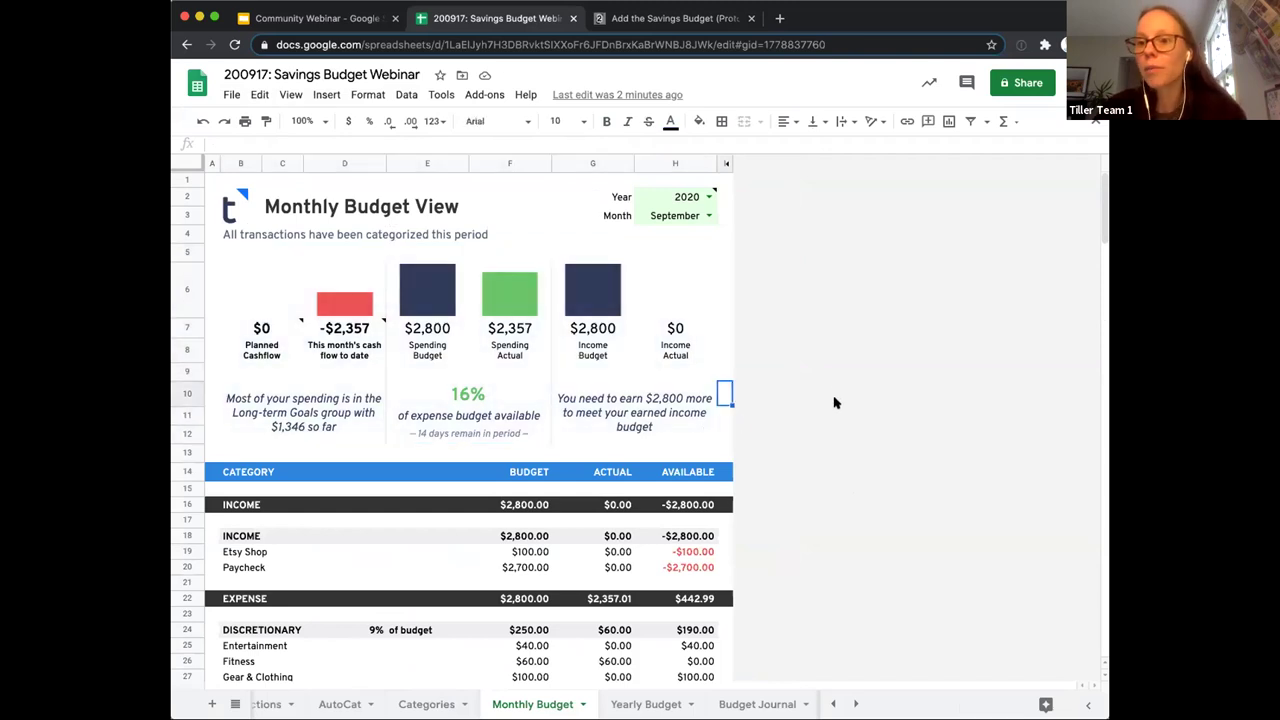